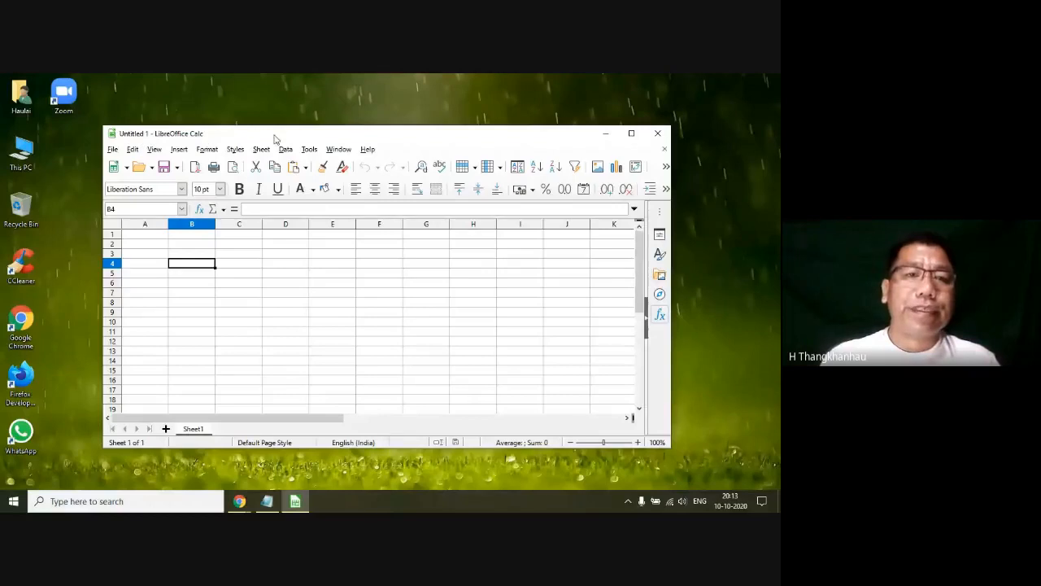
left_click(116, 150)
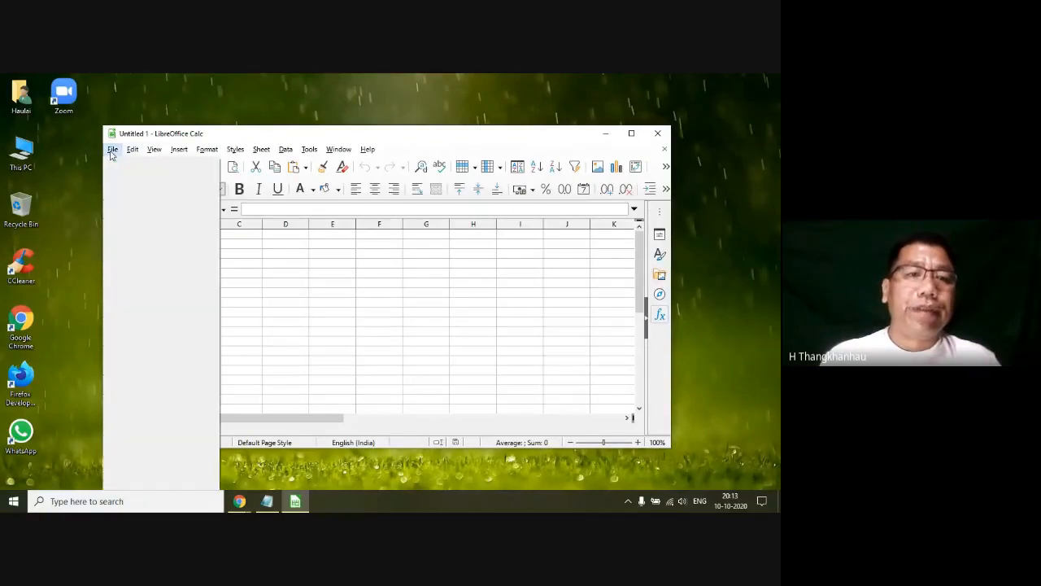
left_click(244, 125)
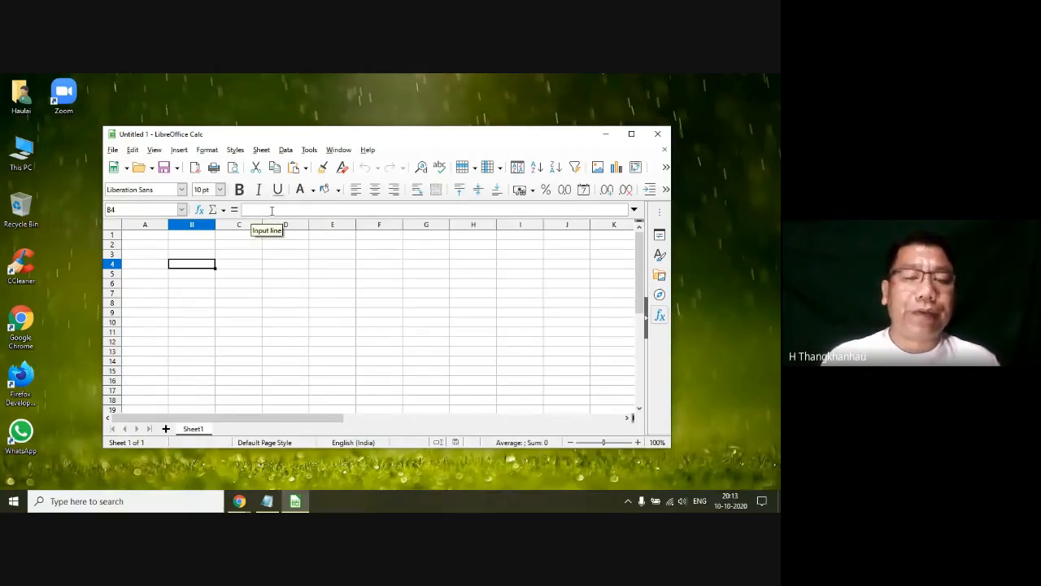
left_click(269, 298)
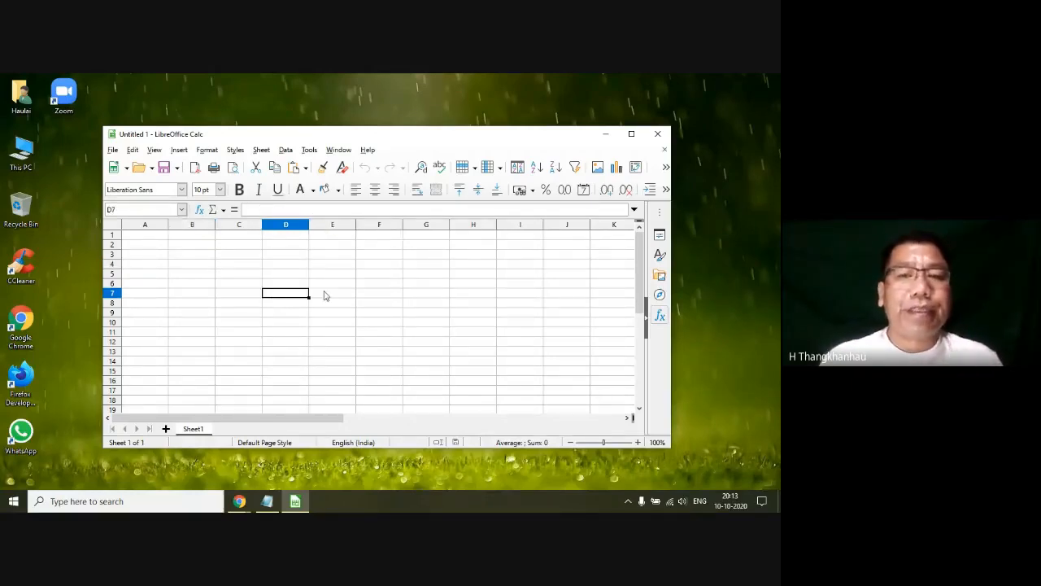
left_click(163, 256)
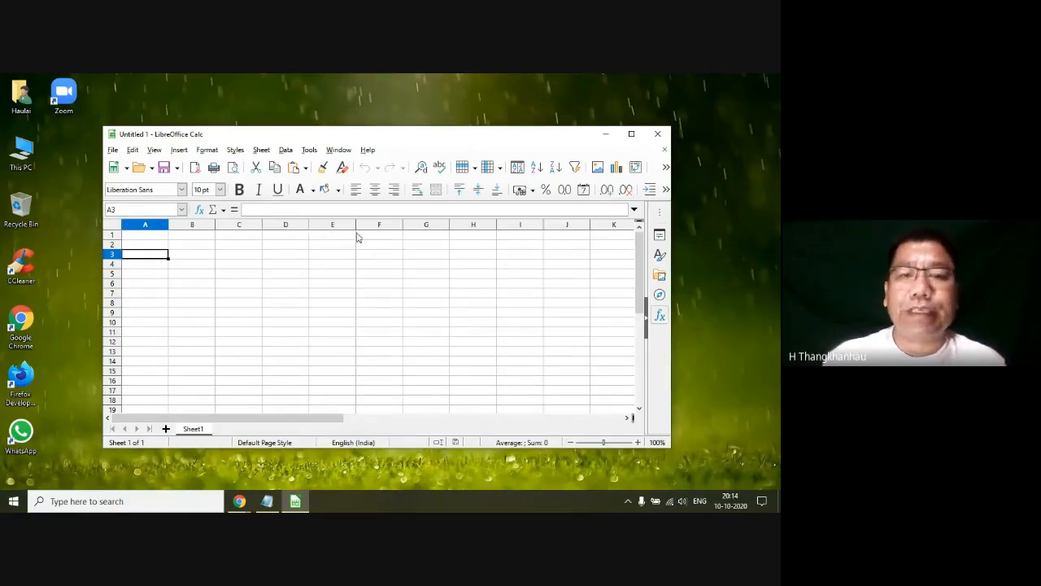
left_click(521, 235)
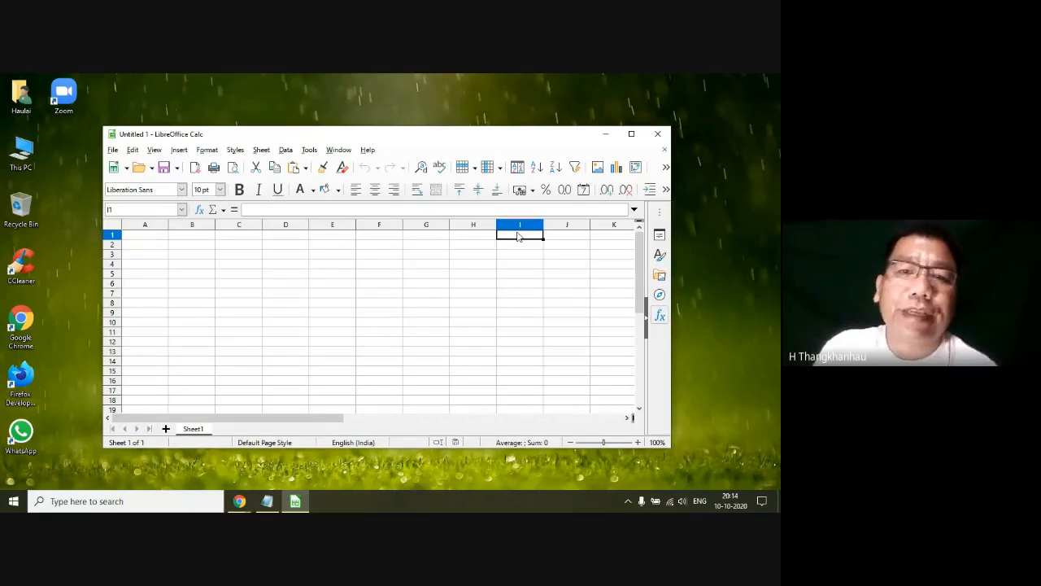
left_click(456, 247)
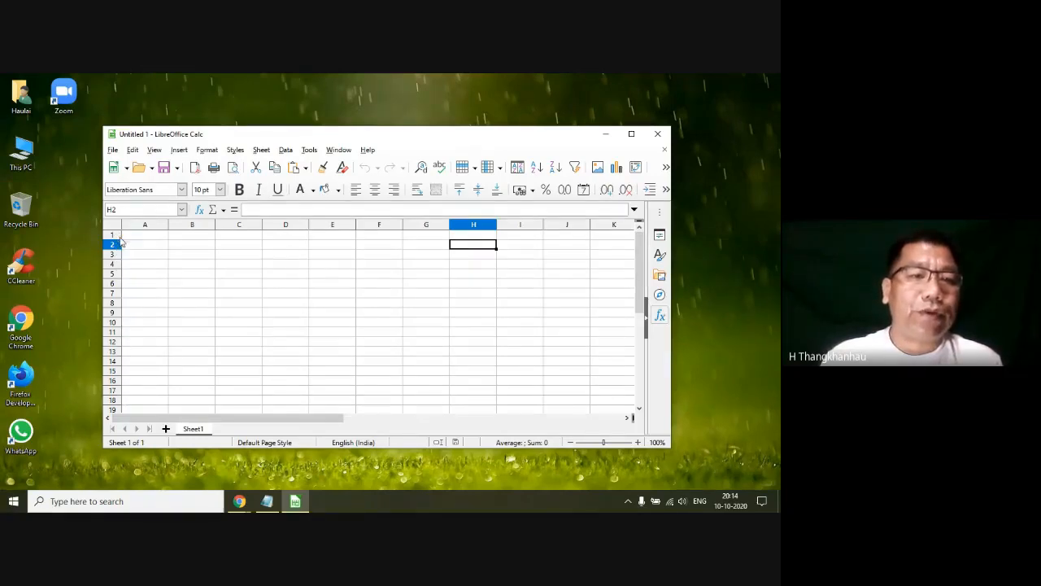
left_click(145, 314)
Step: Starting from cell A1, jump to the sheet's last column and back, and to its last row and back
left_click(144, 236)
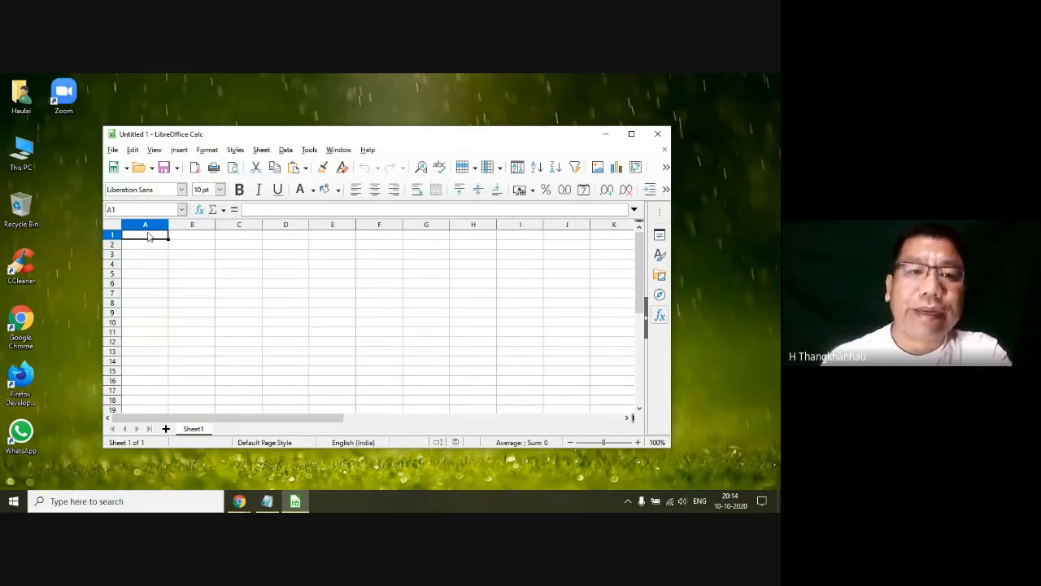
key("ctrl+Right")
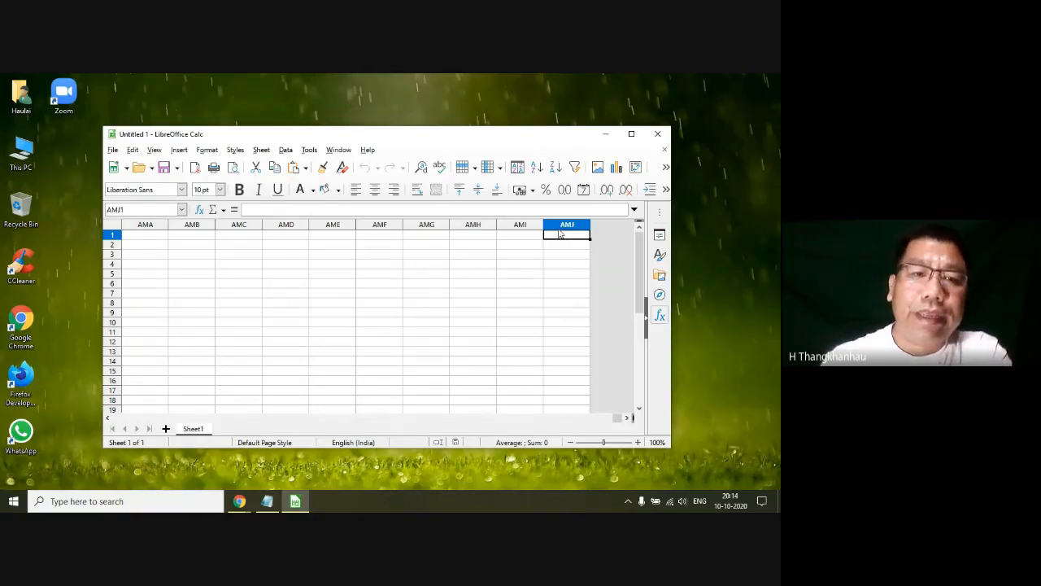
key("ctrl+Left")
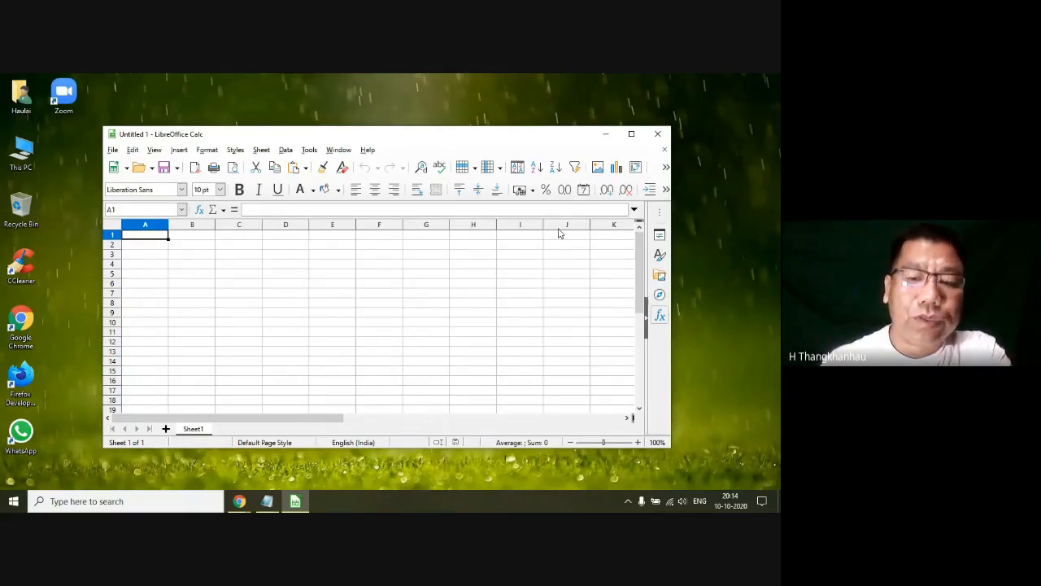
key("ctrl+Down")
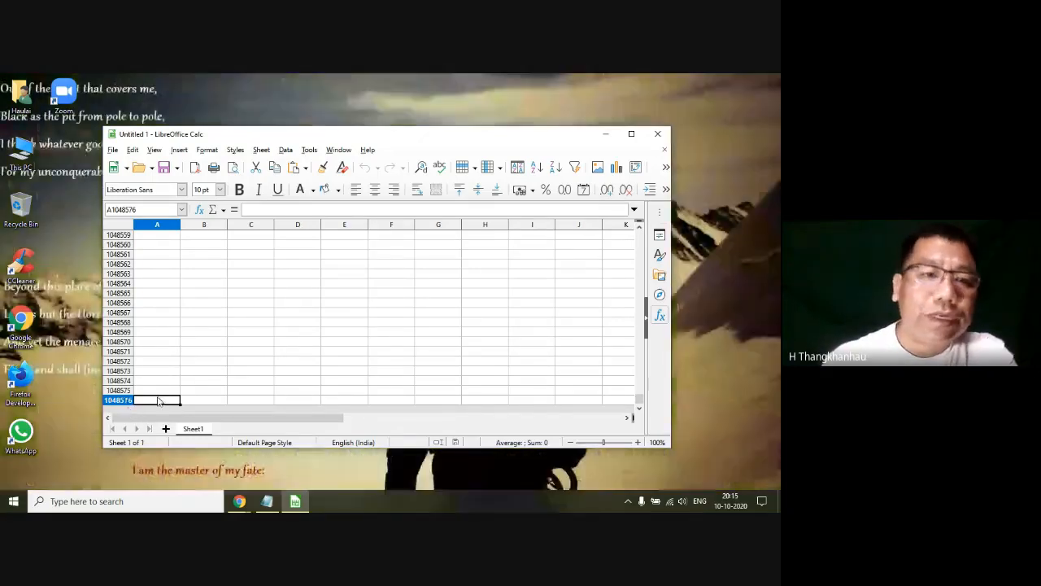
key("ctrl+Up")
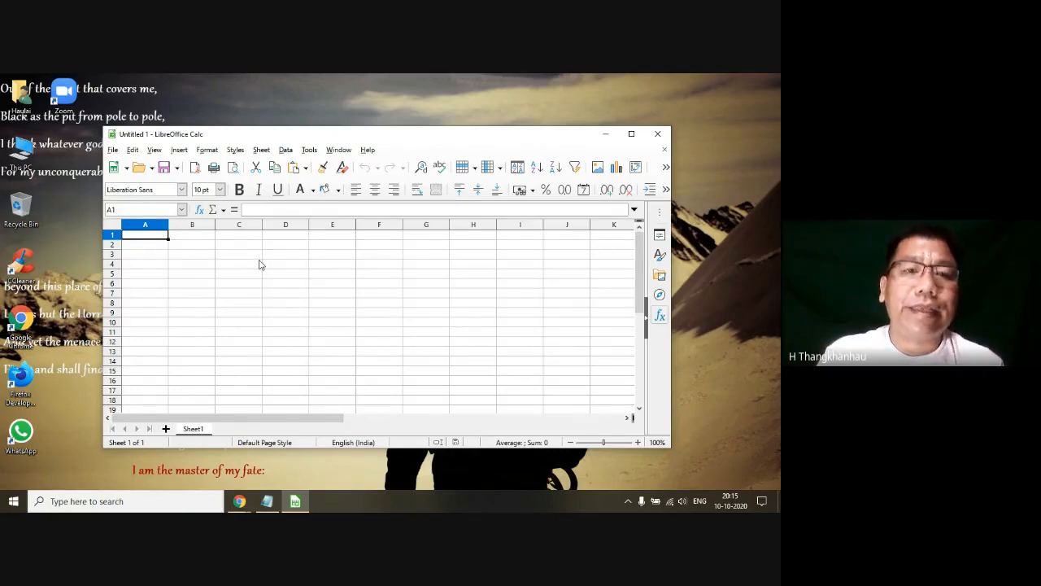
Step: Select cells A1, B3, F6 and C2 in turn to examine their cell addresses
left_click(222, 277)
left_click(147, 235)
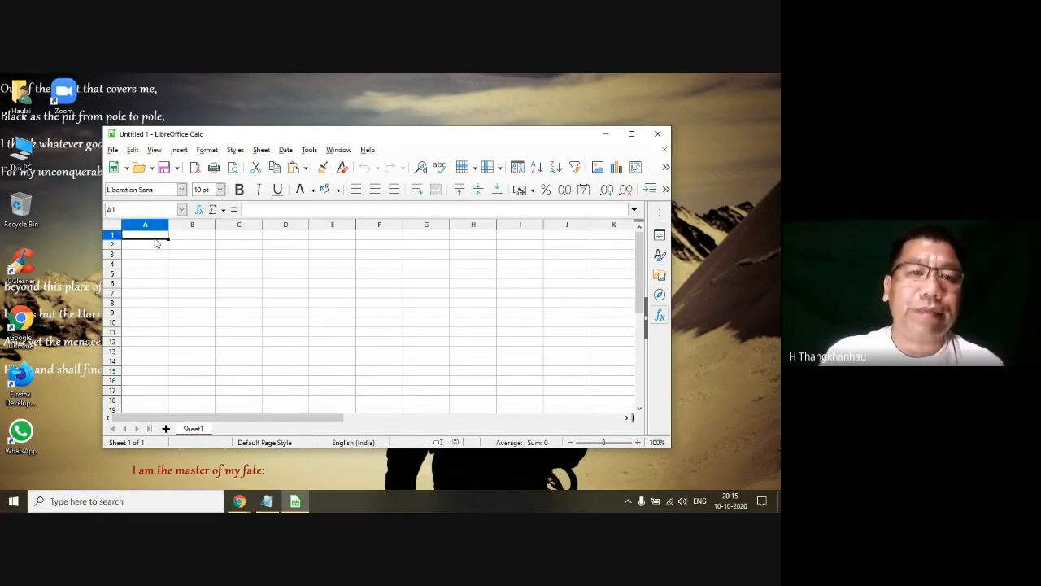
left_click(198, 293)
left_click(196, 259)
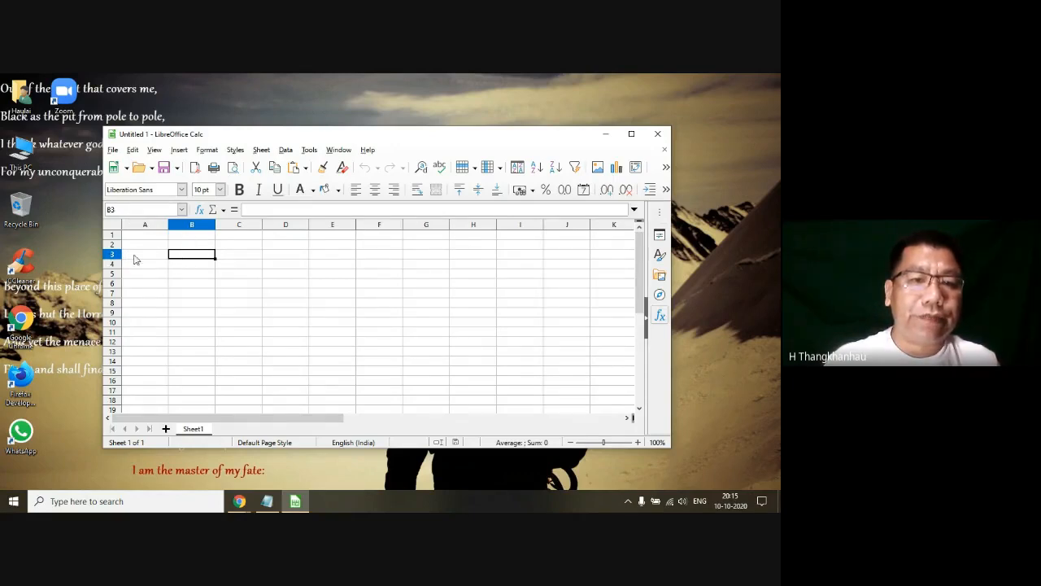
left_click(376, 284)
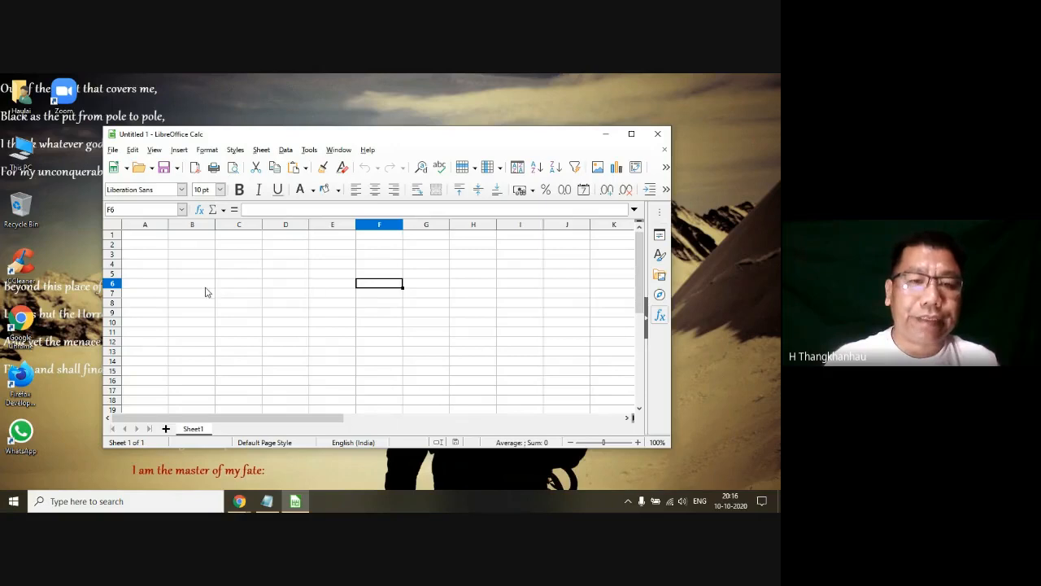
left_click(236, 246)
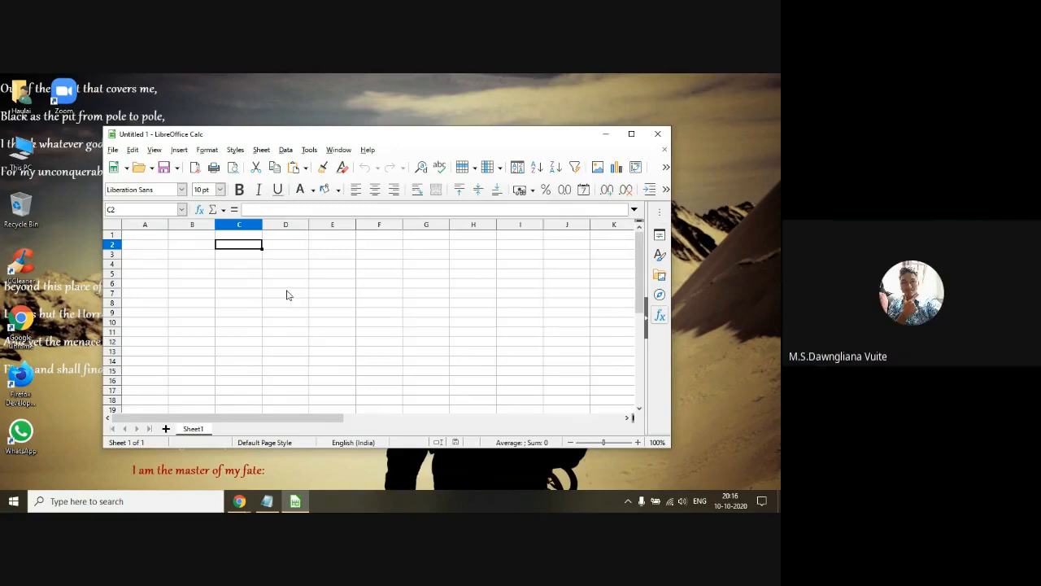
Step: Select cell J8, switch to the Google Meet chat and highlight the latest participant reply
left_click(552, 306)
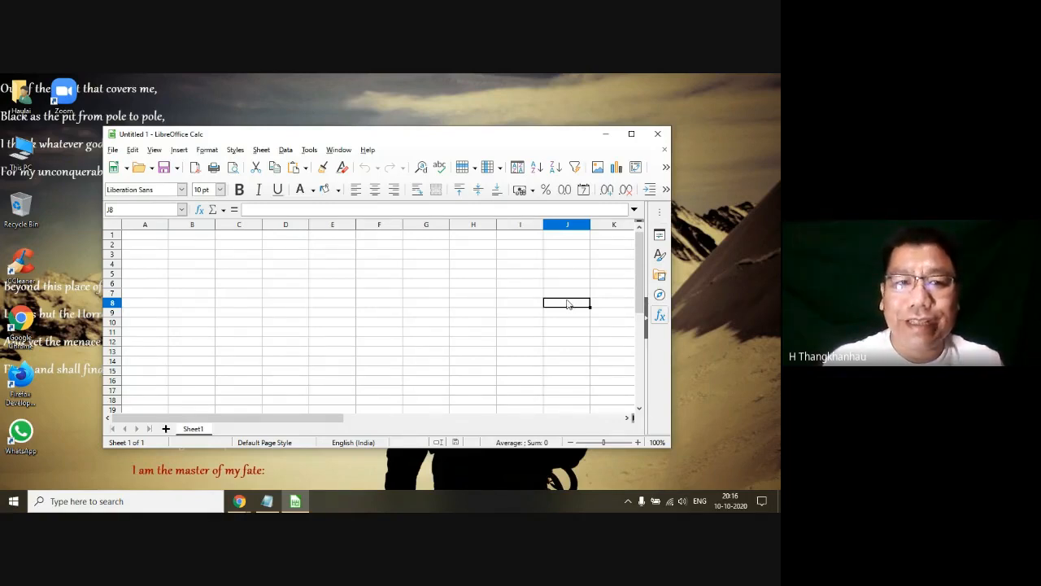
left_click(241, 503)
left_click(180, 461)
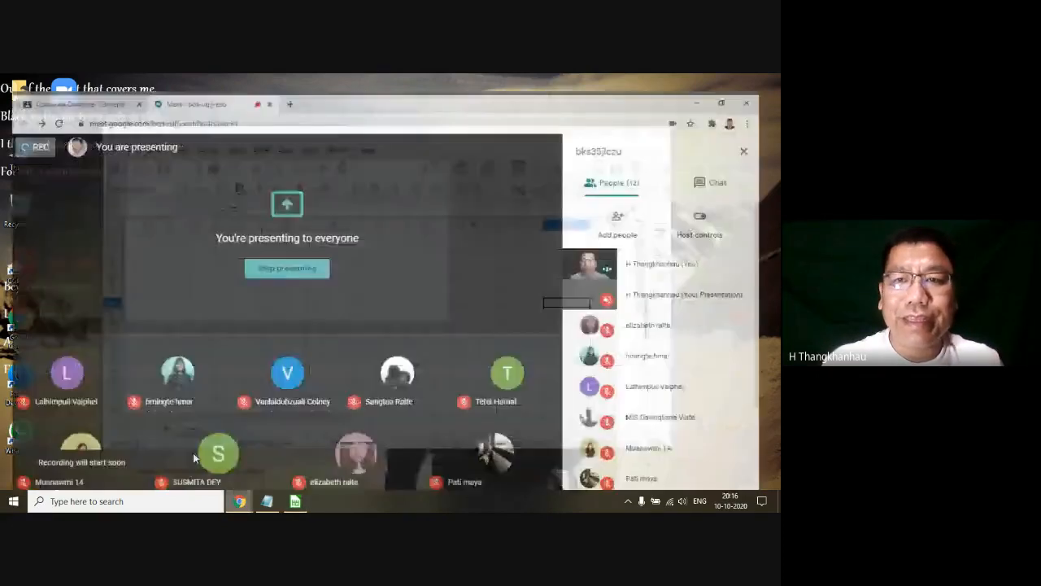
left_click(729, 164)
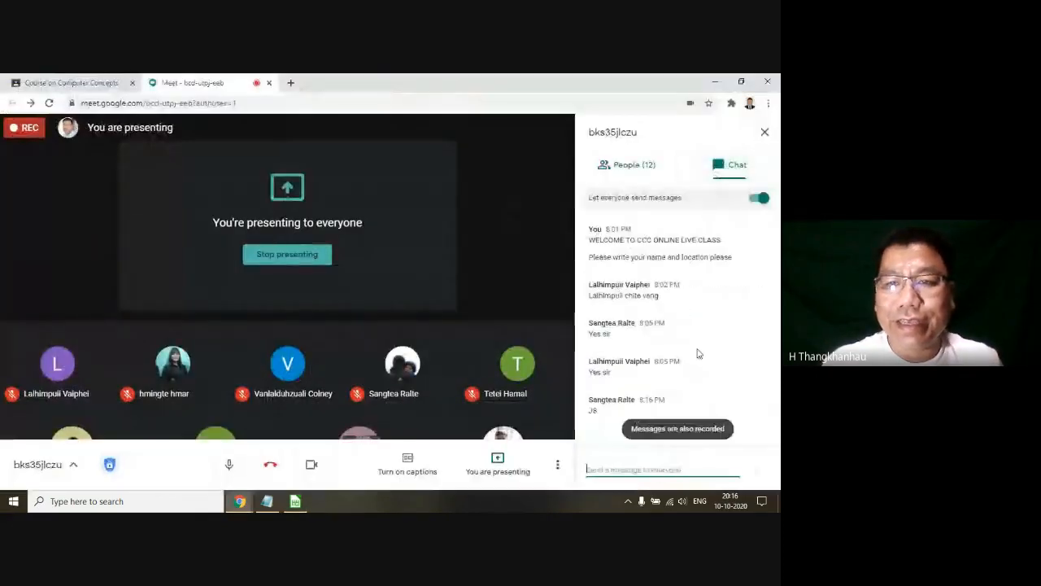
double_click(593, 411)
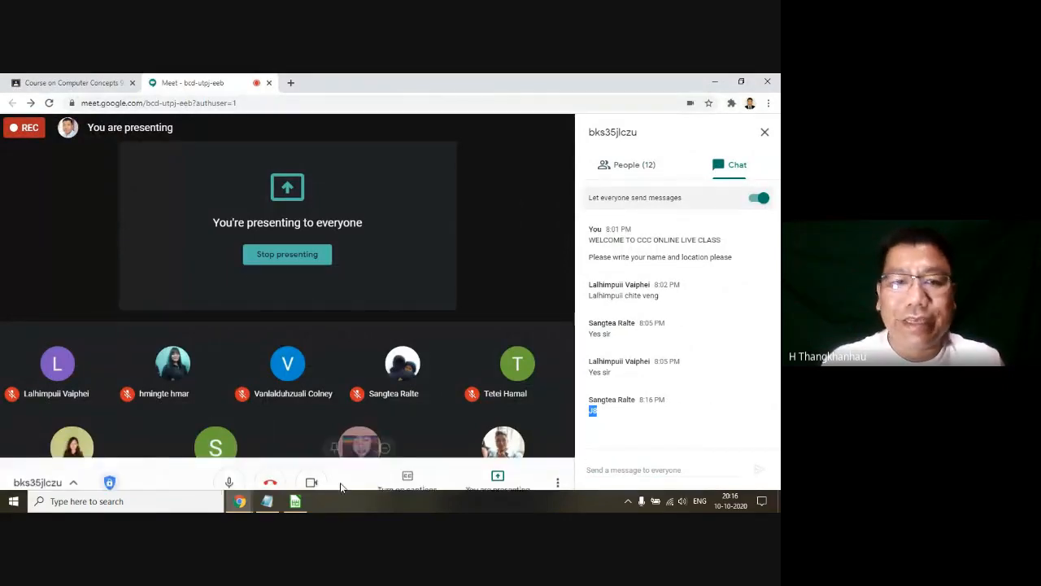
Step: Return to the LibreOffice Calc spreadsheet and select various cells, including F9, D11, C8, E7 and H10, to examine their addresses
left_click(295, 501)
left_click(380, 314)
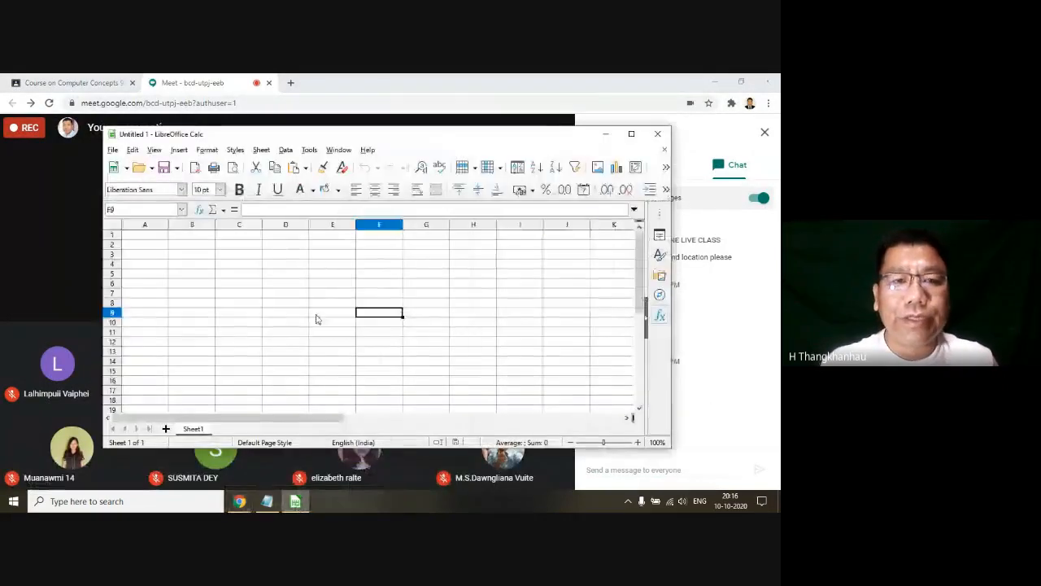
left_click(286, 314)
left_click(236, 341)
left_click(191, 283)
left_click(177, 321)
left_click(285, 331)
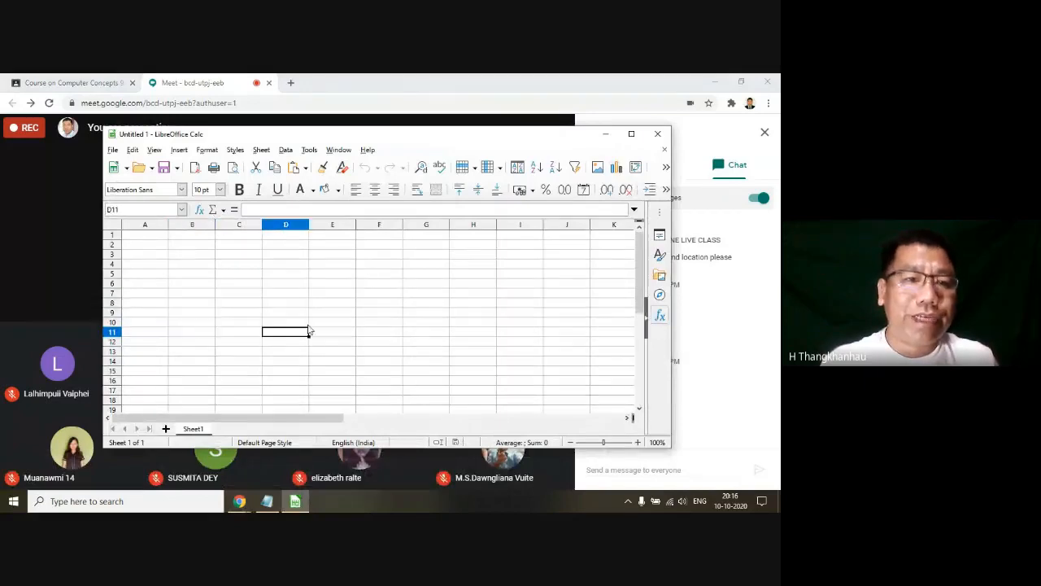
left_click(379, 303)
left_click(379, 350)
left_click(239, 302)
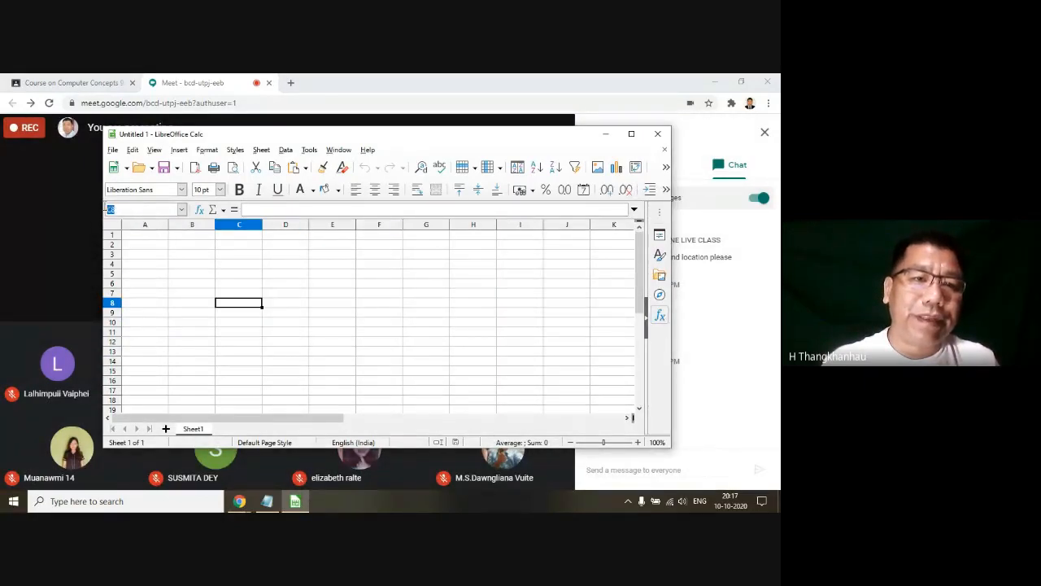
left_click(310, 295)
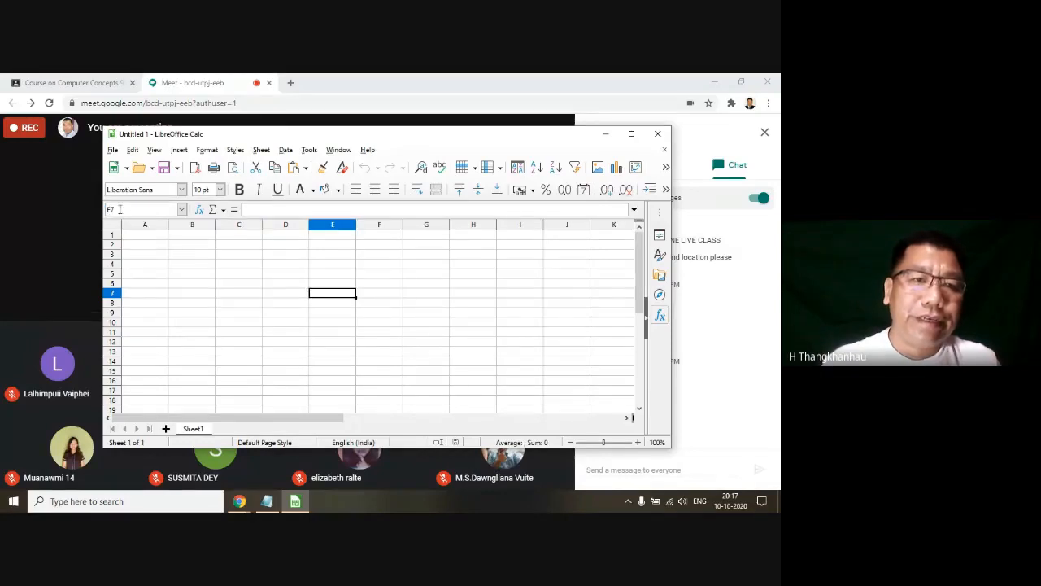
left_click(315, 326)
left_click(236, 284)
left_click_drag(162, 321, 180, 324)
left_click(427, 380)
left_click(453, 323)
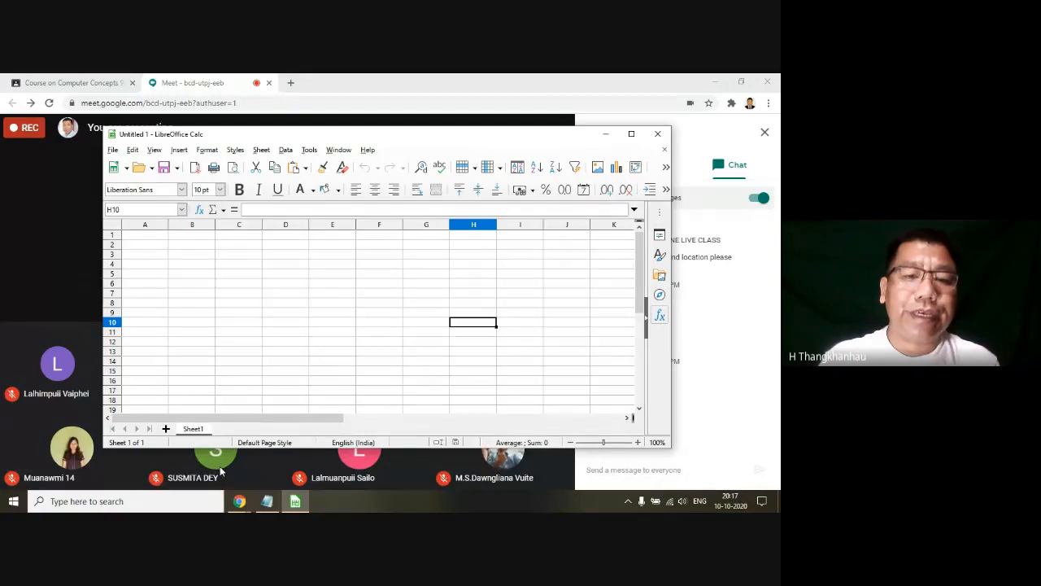
Step: Switch to the Latest Syllabus file in Notepad, highlight the topic "Creating of Spread Sheet", and return to the spreadsheet
mouse_move(231, 487)
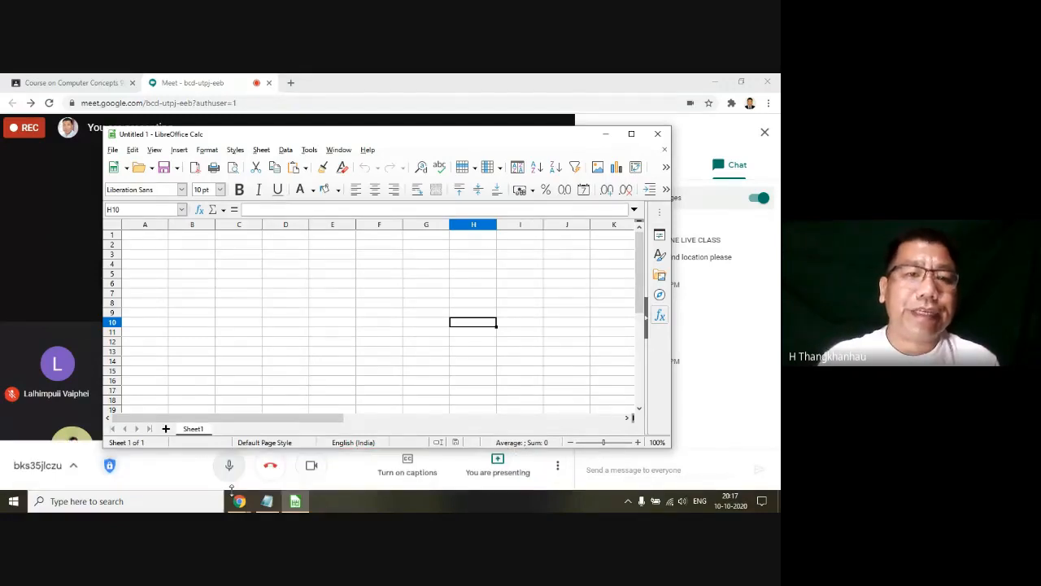
left_click(266, 501)
left_click_drag(221, 179, 84, 180)
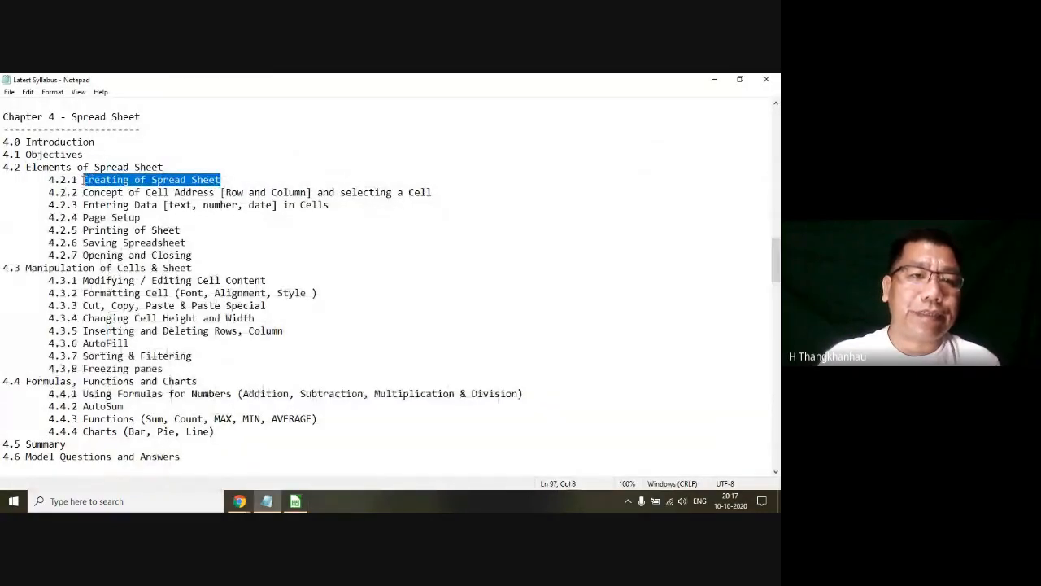
left_click(713, 80)
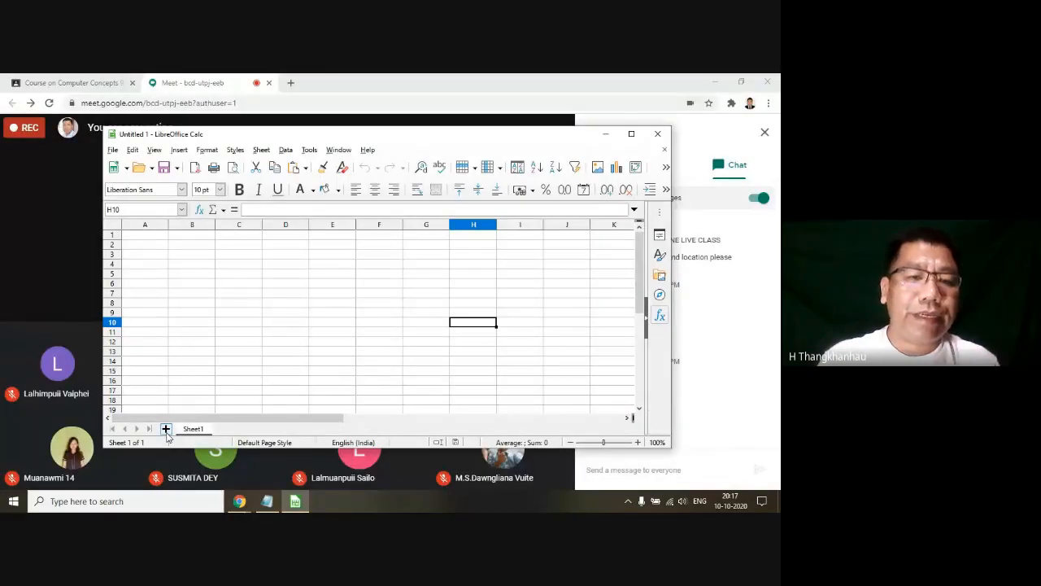
Step: Add a second sheet to the workbook, switch to Sheet1 and go back to the new sheet
left_click(166, 428)
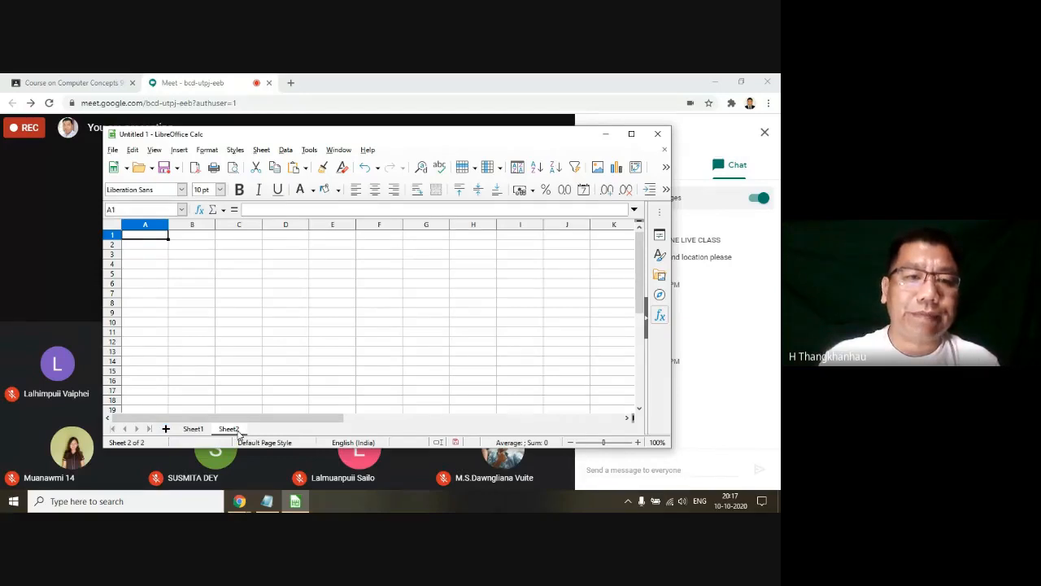
left_click(193, 428)
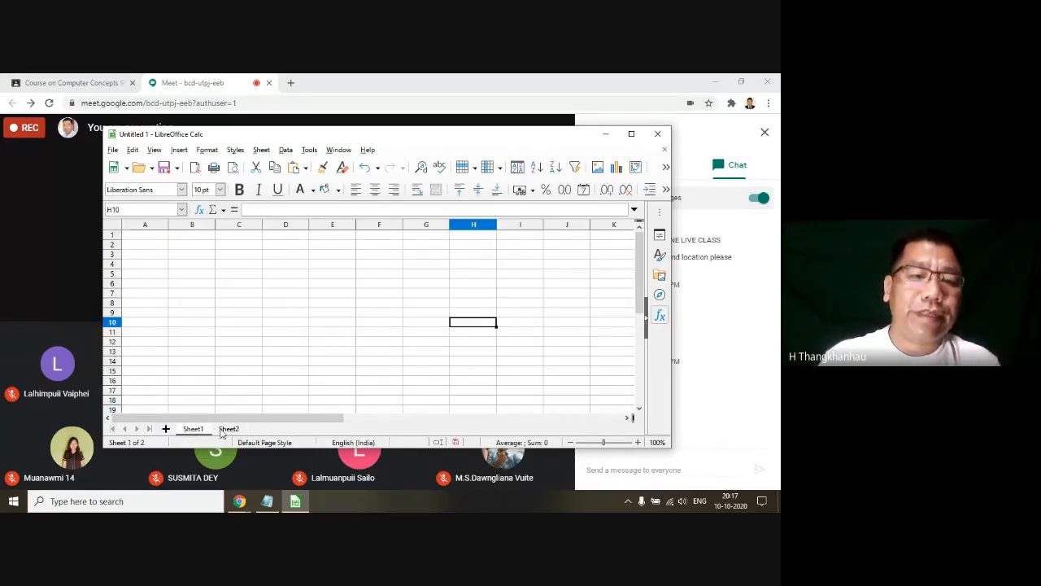
left_click(228, 429)
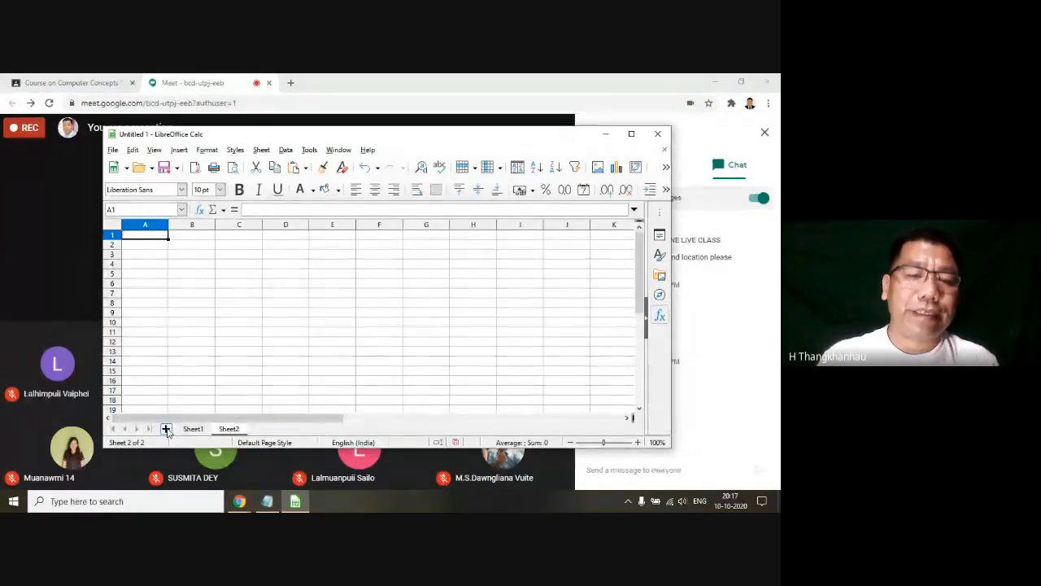
Step: Switch to the Latest Syllabus file in Notepad and highlight topic 4.2.2 on cell addresses, including its words Column and Row
left_click(270, 497)
left_click(194, 205)
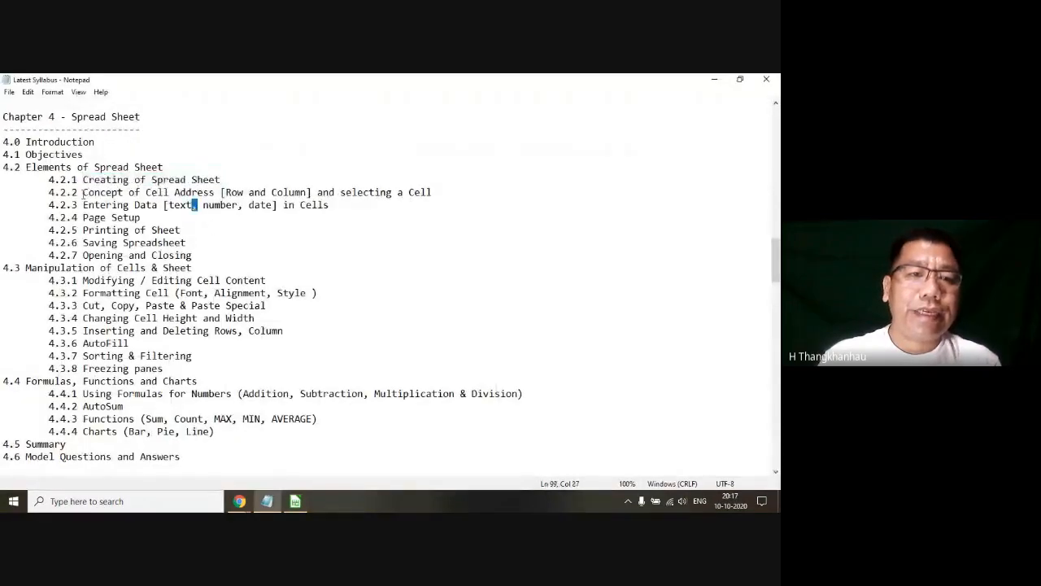
left_click_drag(83, 192, 441, 190)
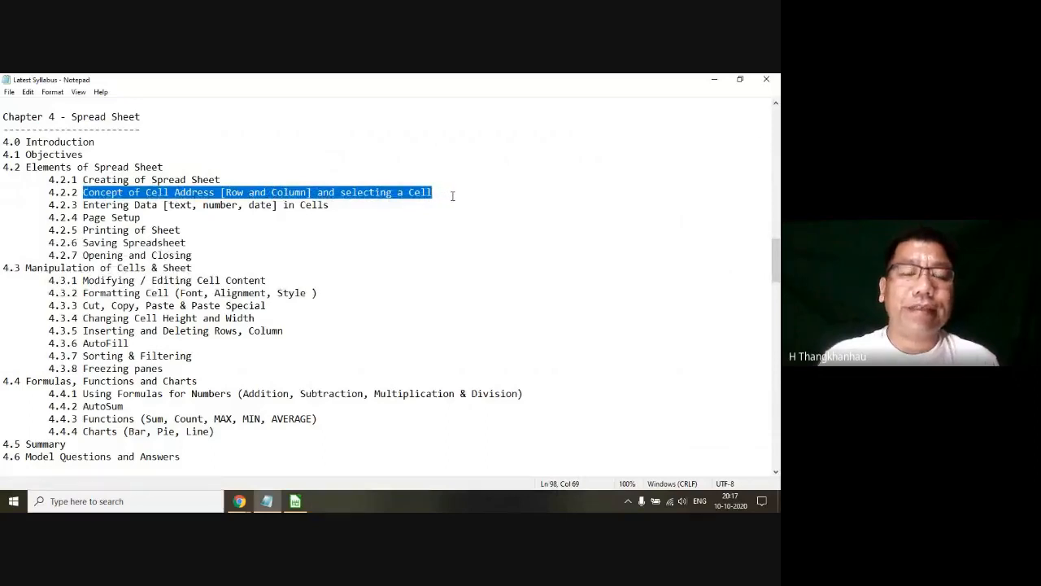
left_click(232, 193)
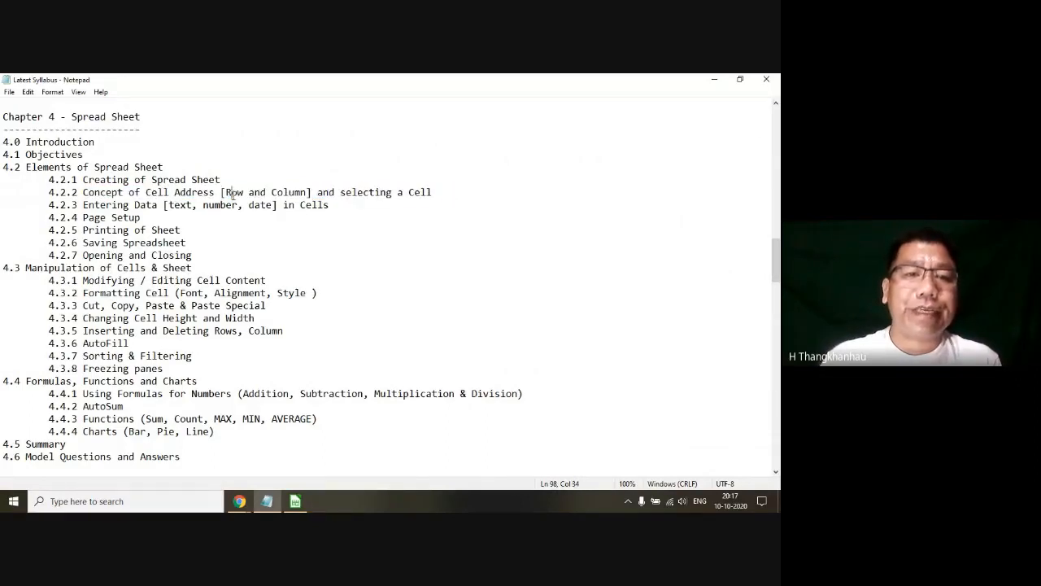
double_click(286, 192)
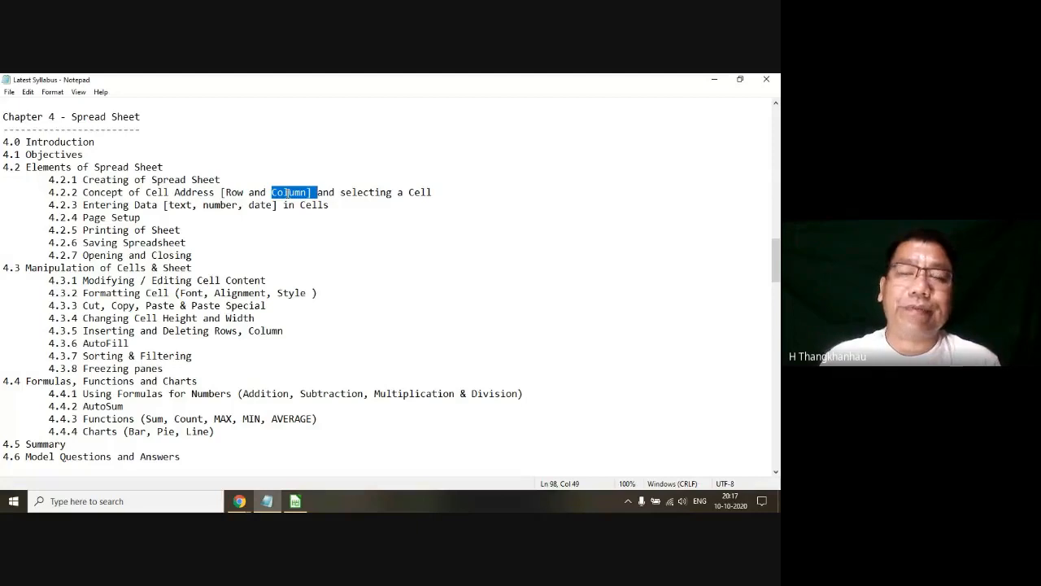
double_click(235, 193)
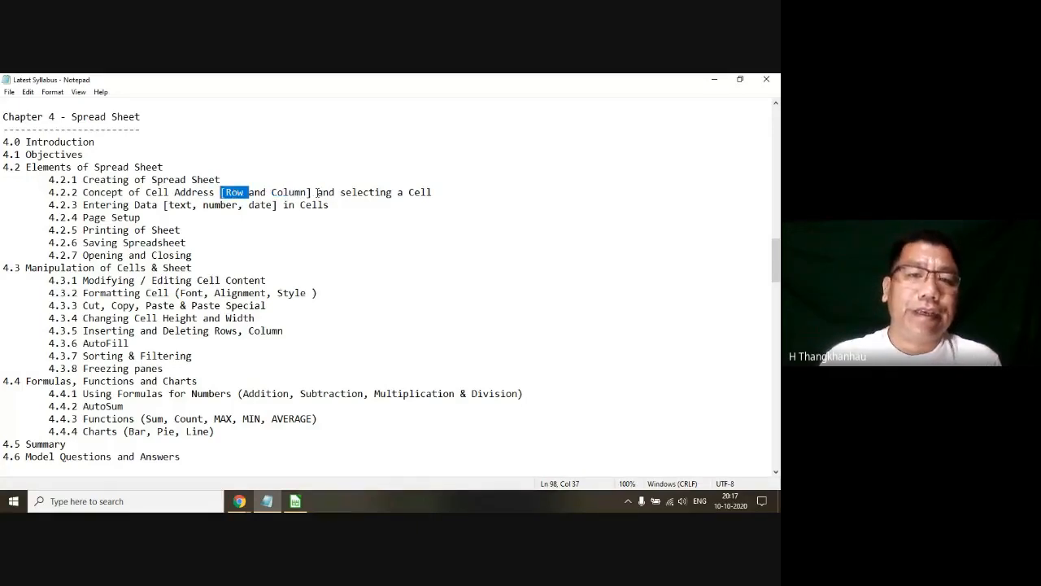
Step: Highlight the words "selecting a Cell" in topic 4.2.2 of the syllabus and return to the LibreOffice Calc spreadsheet
mouse_move(341, 193)
left_mouse_down()
mouse_move(450, 192)
mouse_move(340, 192)
left_mouse_up()
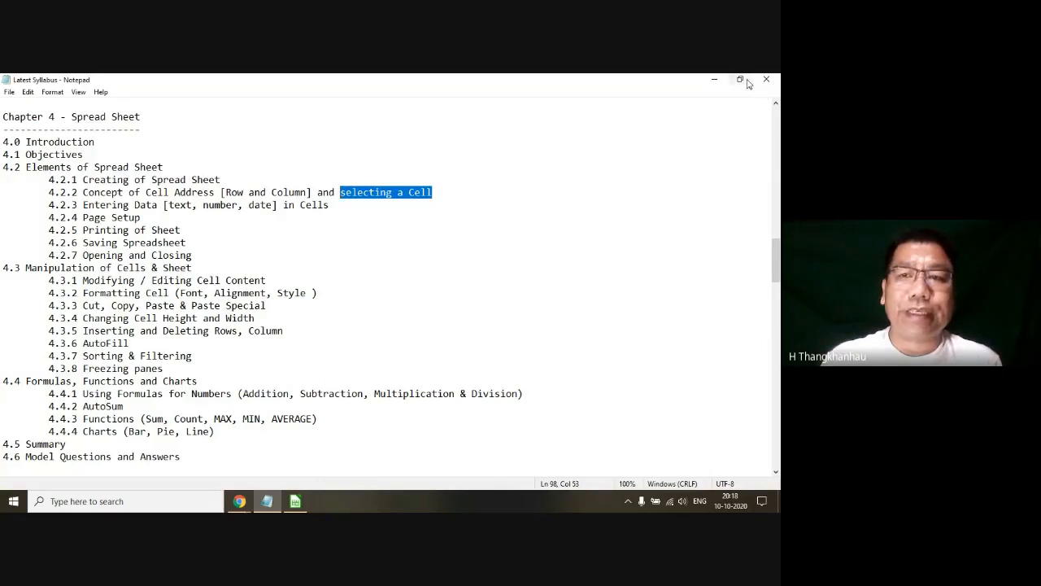
left_click(714, 81)
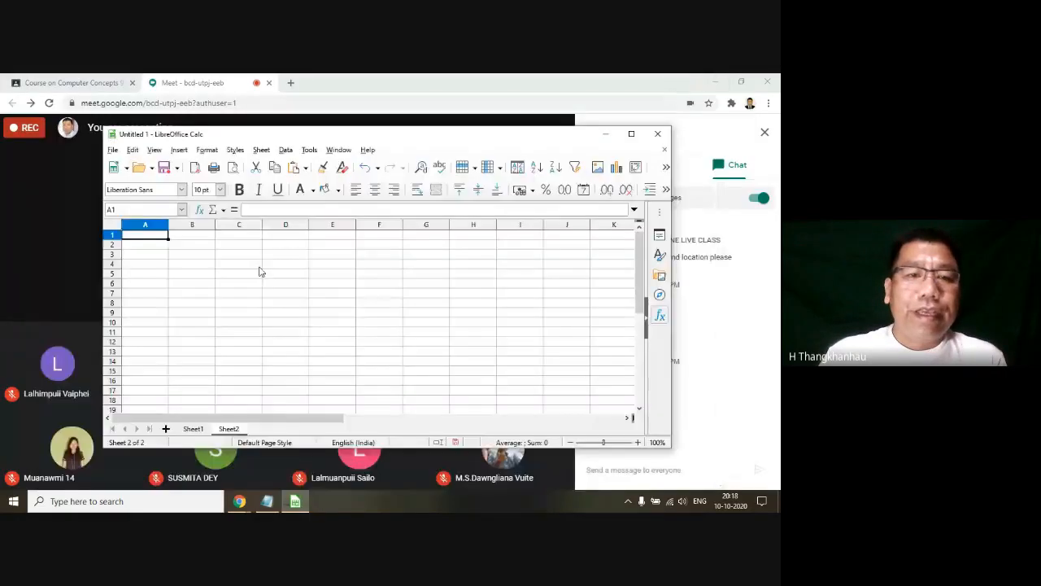
Step: Enter 6, 4, 5, 4, 5 and 4 down cells B3 to B8 of Sheet2 and select that range
left_click(213, 275)
left_click(193, 256)
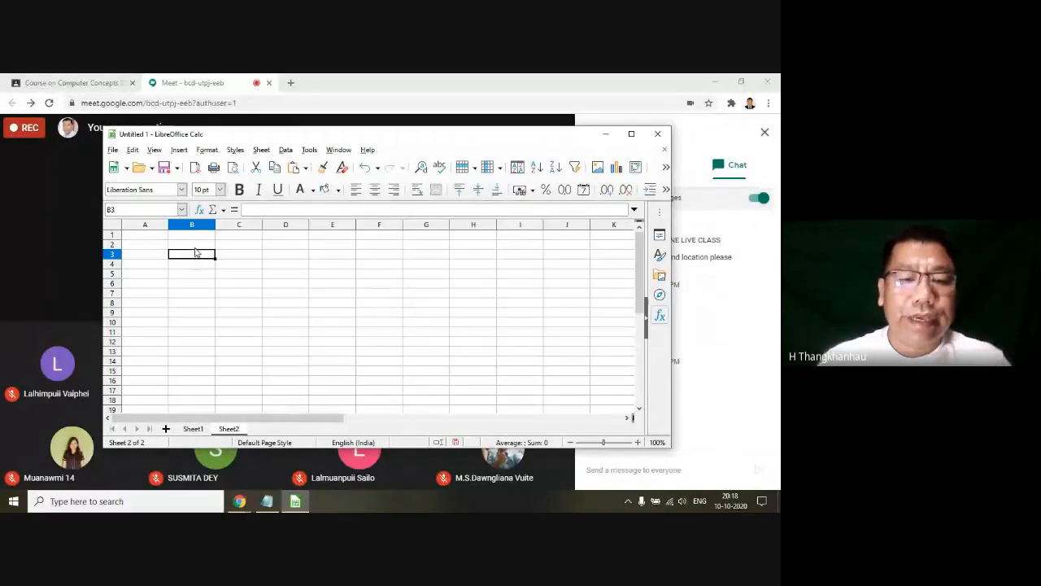
type("6 4 5 4 5")
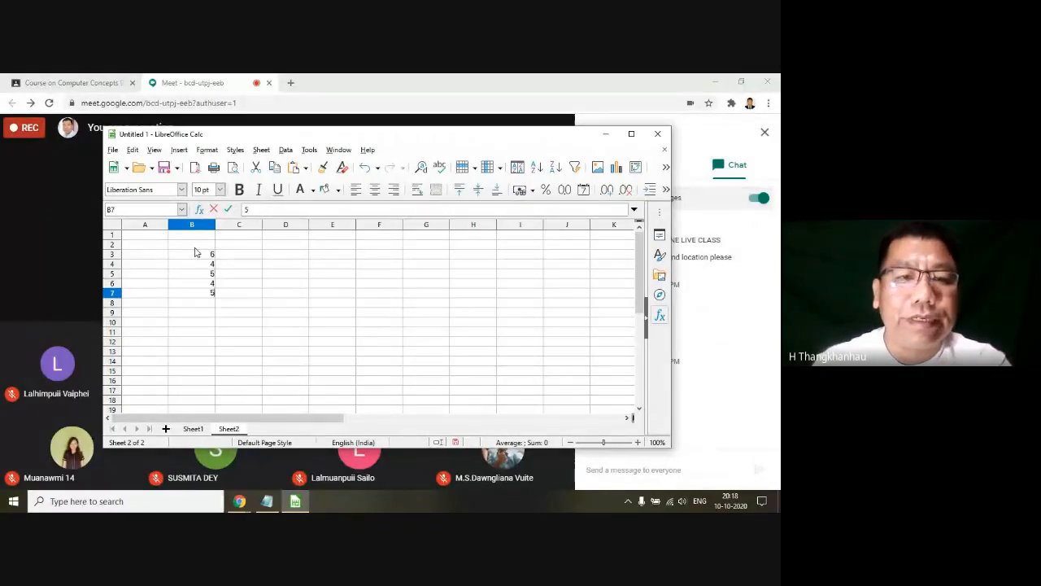
key("Return")
type("4")
key("Return")
left_click(197, 254)
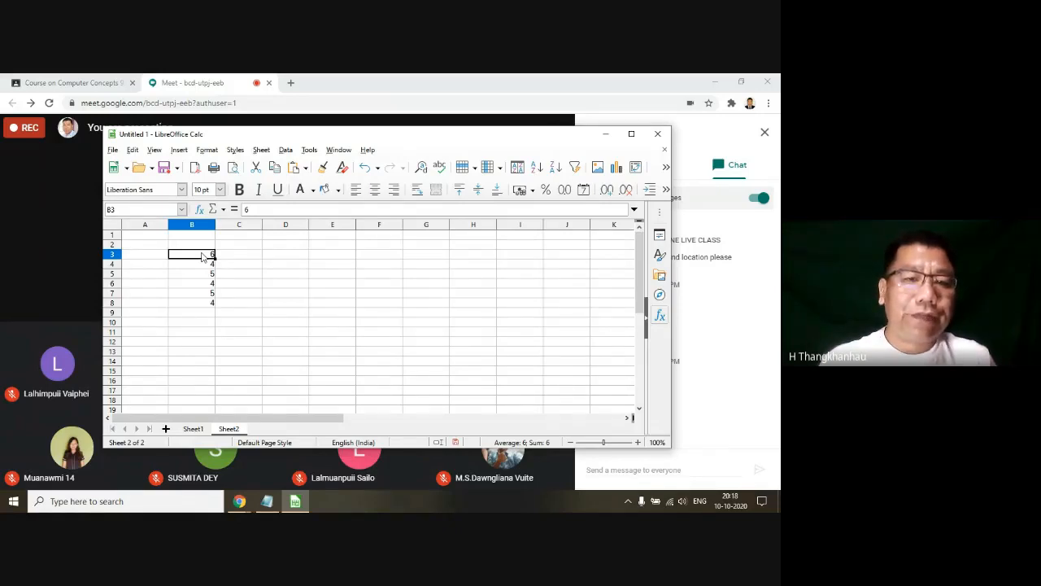
left_click_drag(202, 256, 201, 304)
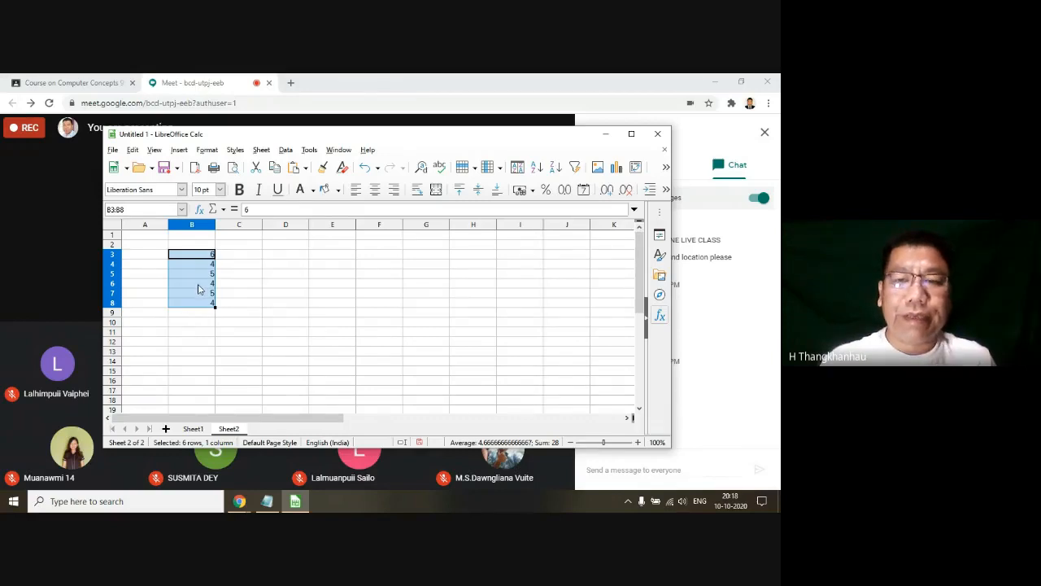
Step: Enter 544, 665, 885 and 775 across cells C5 to F5 and select that range
left_click(231, 276)
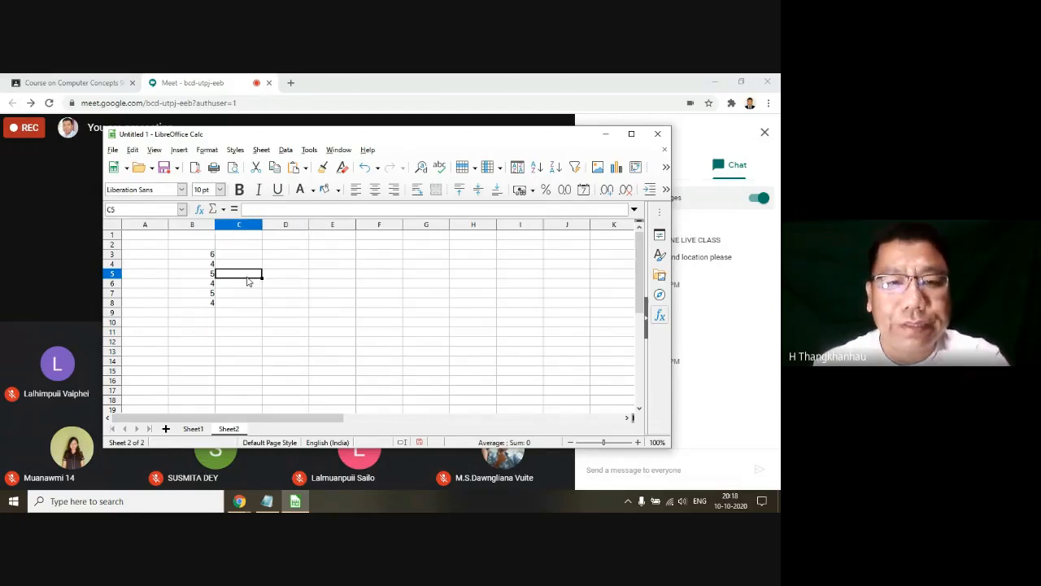
double_click(248, 277)
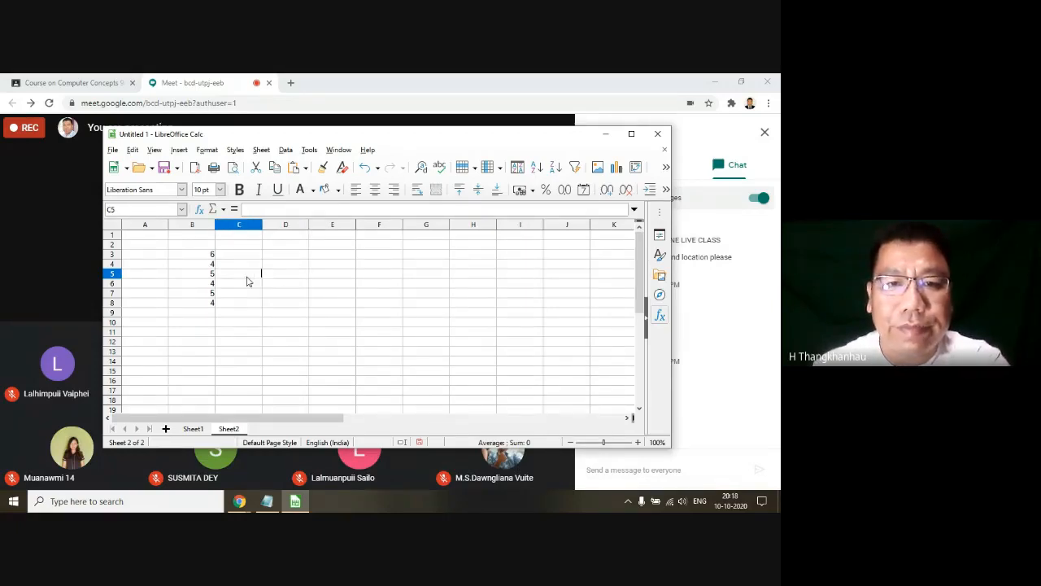
type("544")
key("Tab")
type("665")
key("Tab")
type("885")
key("Tab")
type("775")
left_click(384, 333)
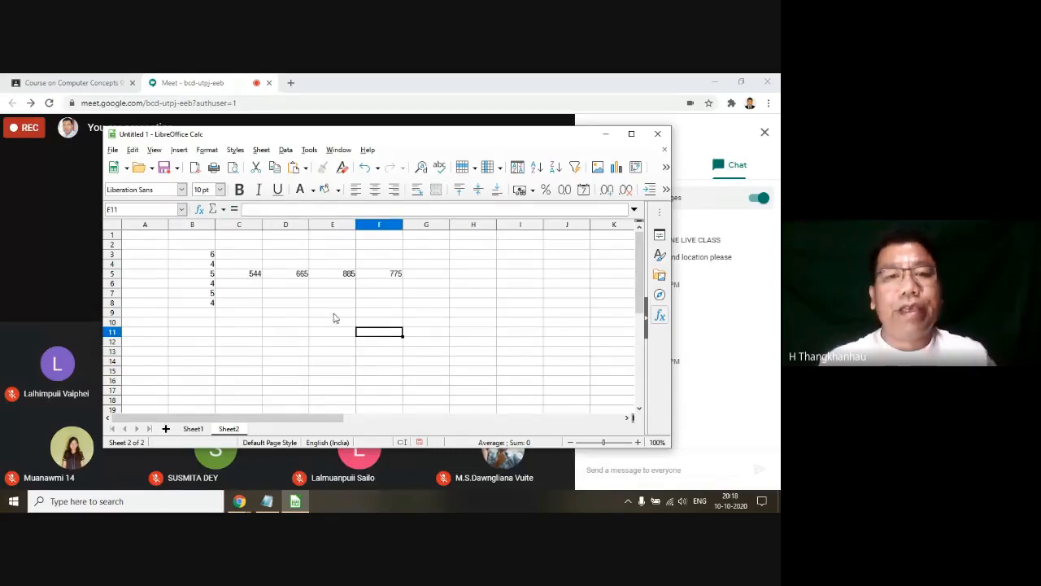
left_click(246, 279)
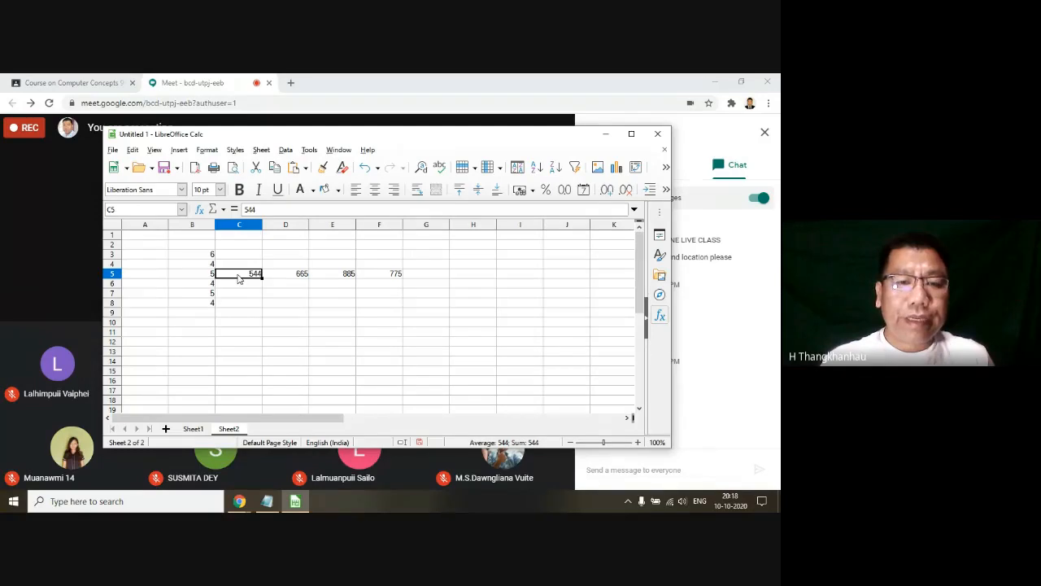
left_click_drag(239, 279, 387, 280)
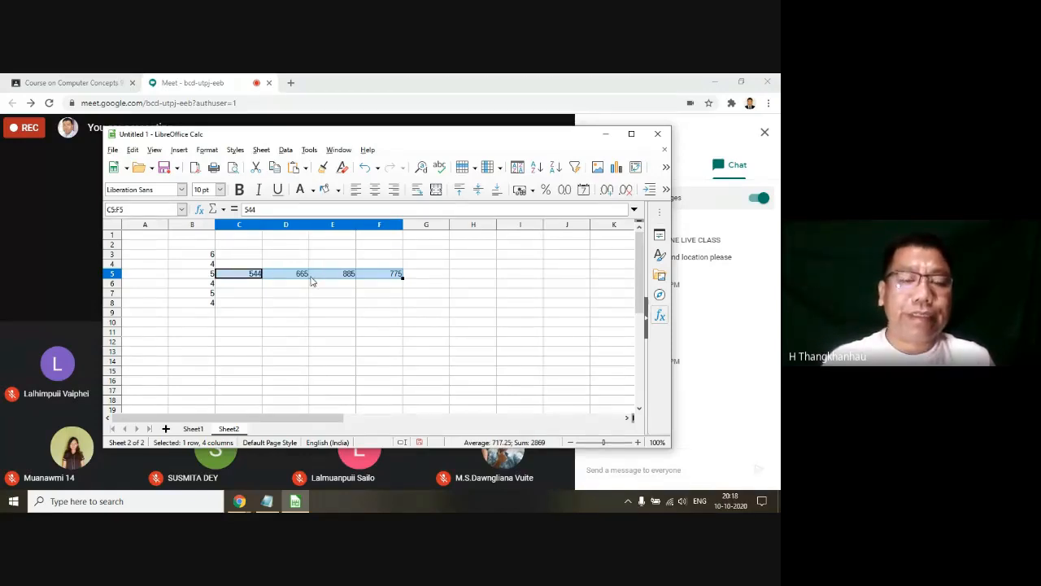
Step: Select the whole of column A starting from cell A5 and inspect how far the selection extends
left_click(278, 304)
left_click(159, 280)
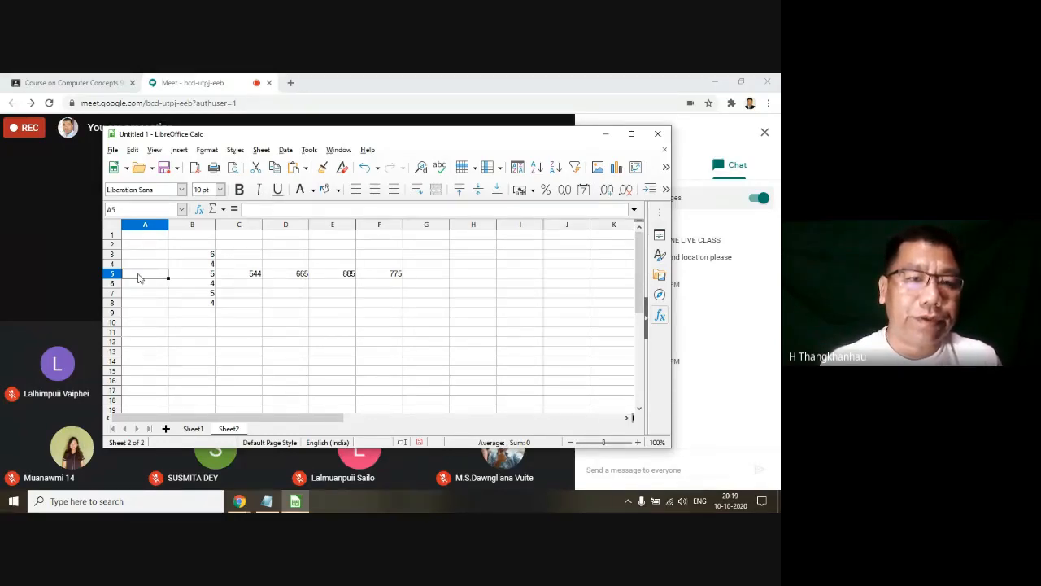
key("ctrl+space")
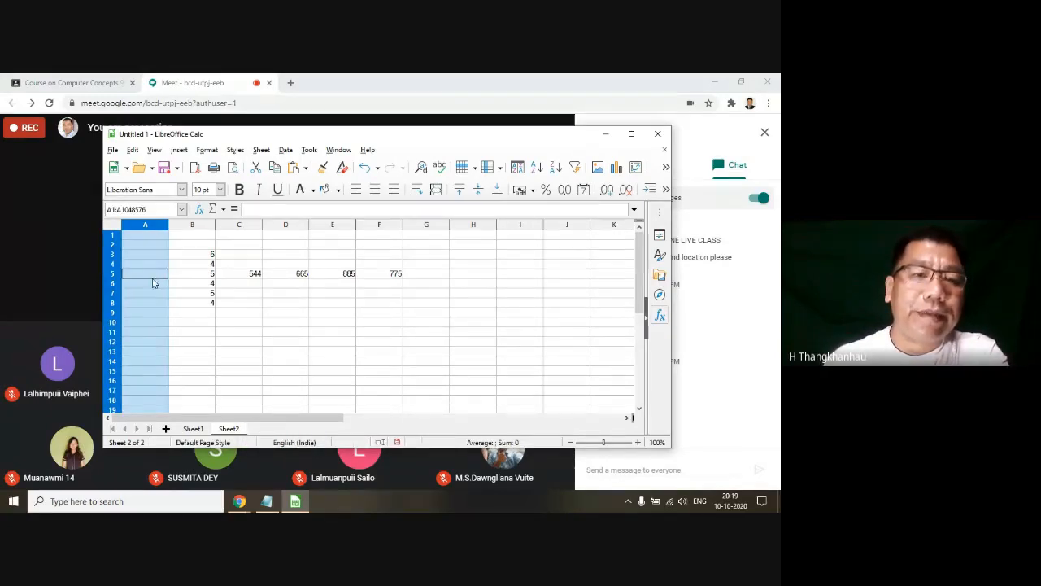
scroll(157, 295, "down", 2)
scroll(156, 294, "down", 2)
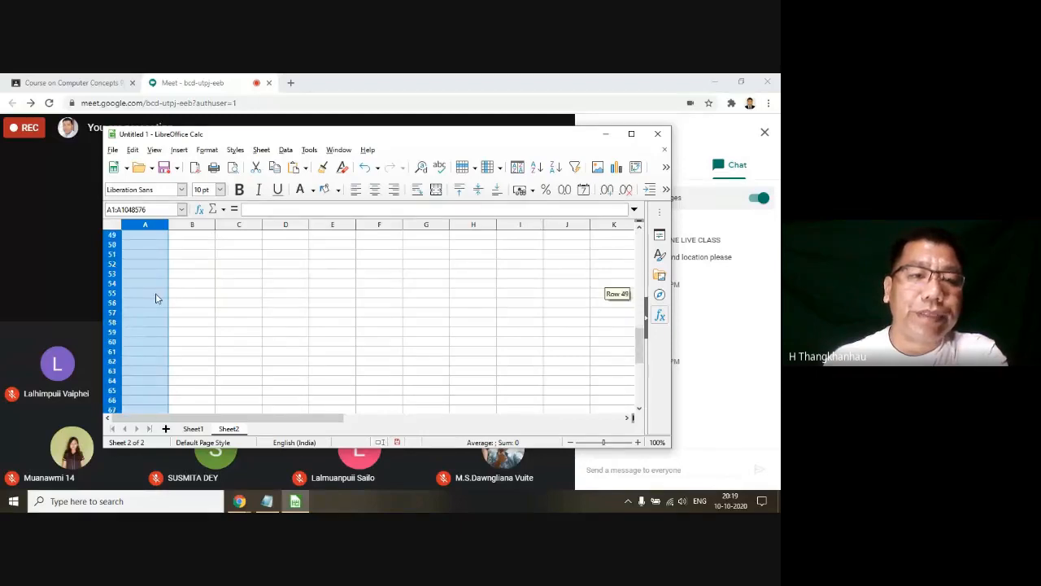
scroll(153, 297, "up", 4)
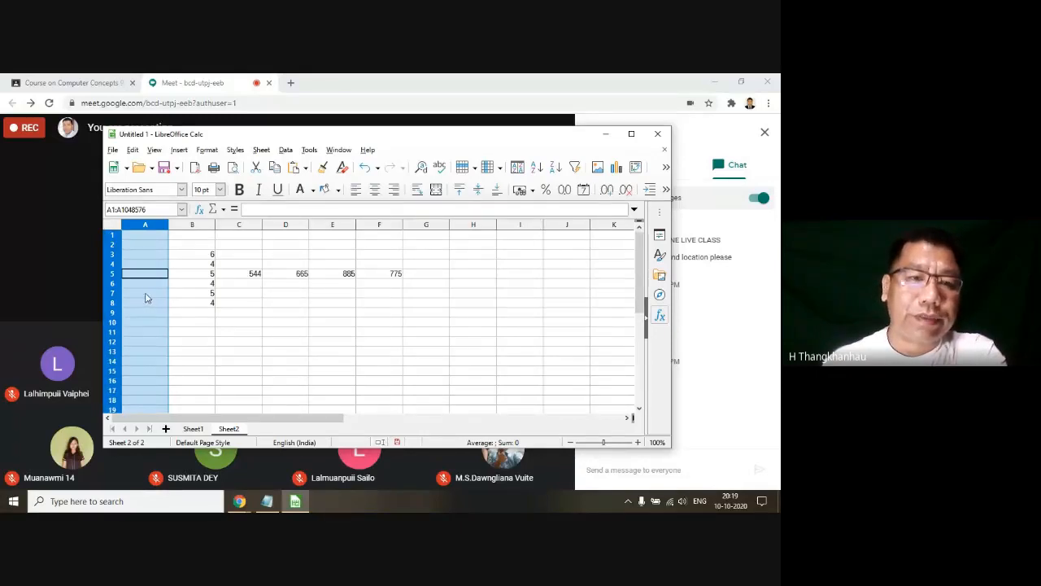
Step: Select the whole of row 5 starting from cell A5, then reduce the selection to cell A5 alone
left_click(154, 280)
key("shift+space")
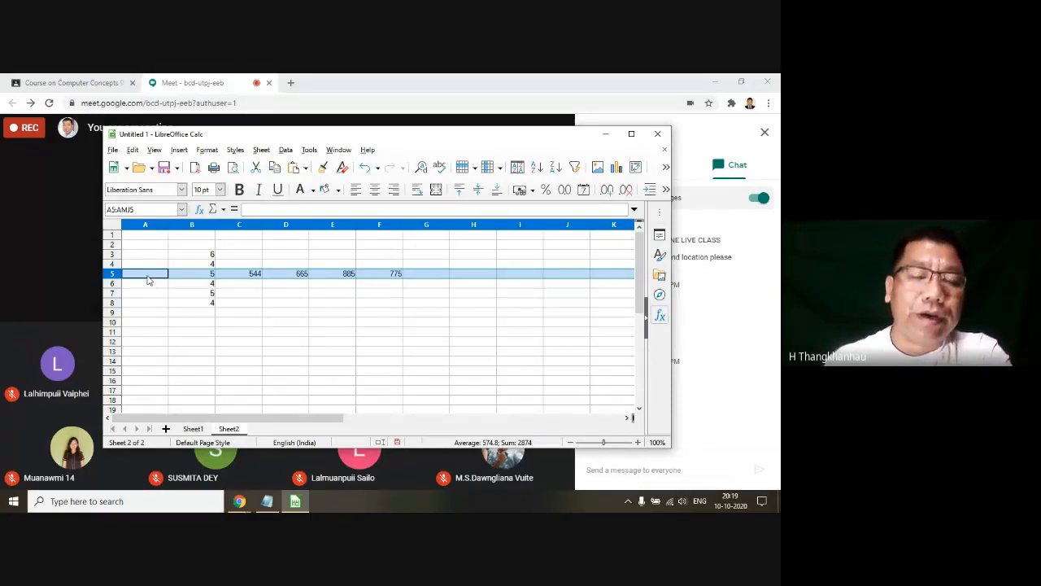
mouse_move(330, 421)
left_mouse_down()
mouse_move(342, 421)
mouse_move(324, 421)
left_mouse_up()
left_click(148, 275)
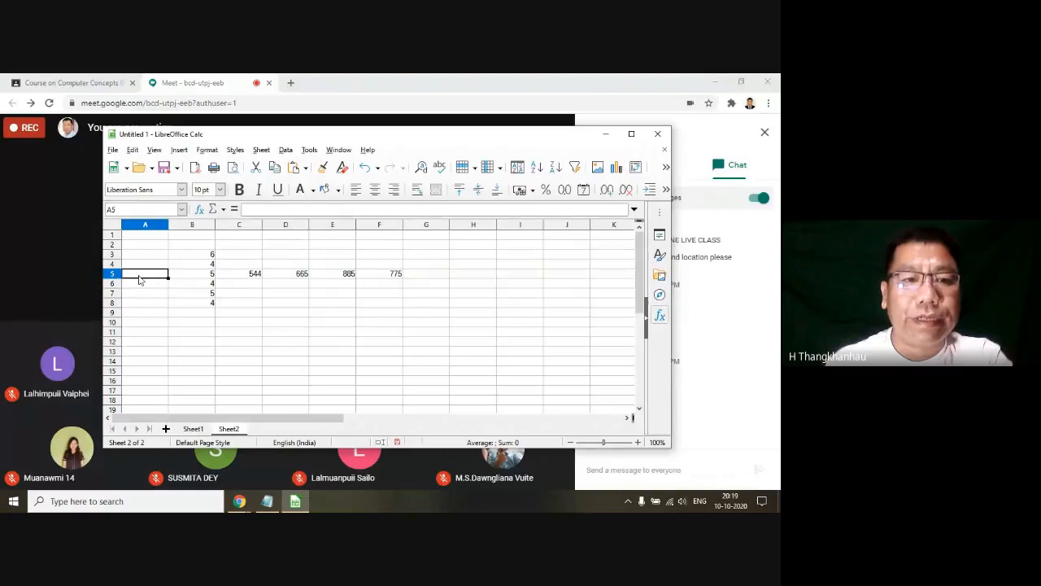
Step: Select the entire row 4 and then the entire column D by their headers, and clear the selection
left_click(113, 265)
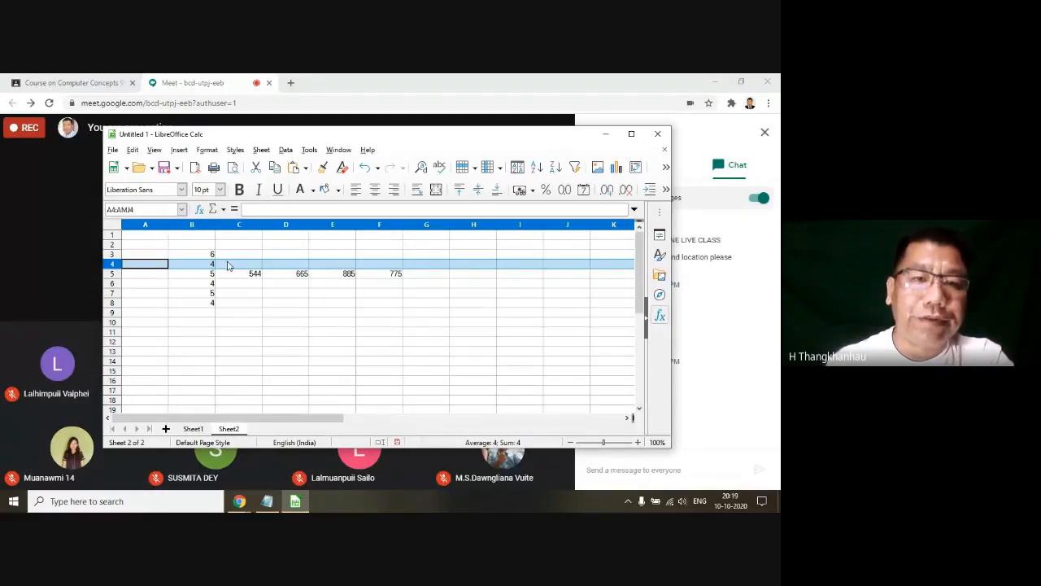
left_click(297, 226)
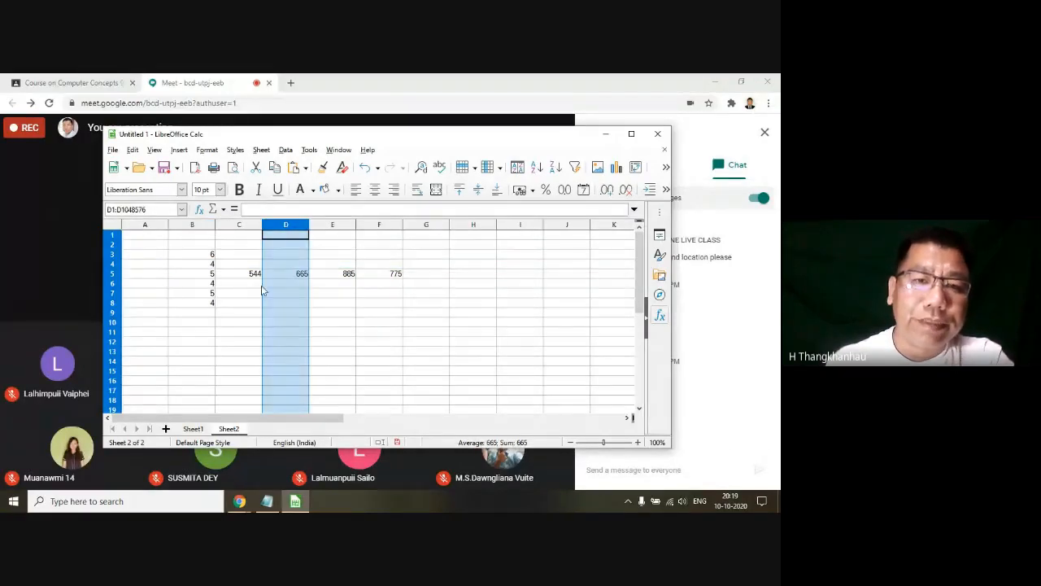
left_click(258, 285)
Step: Switch to the Latest Syllabus file in Notepad and highlight "selecting a Cell", then topic 4.2.3 on entering data in cells
left_click(269, 501)
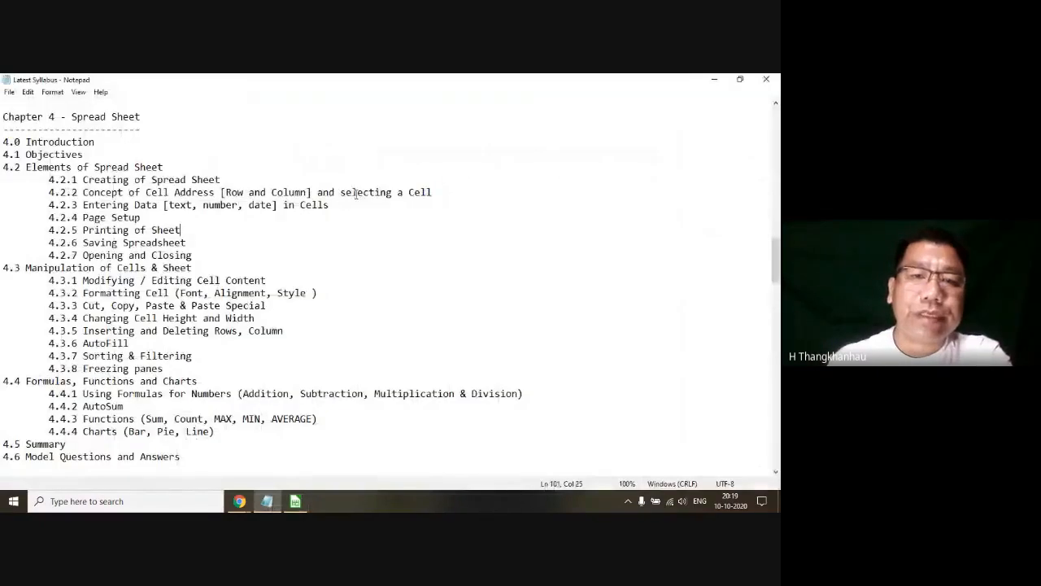
left_click_drag(340, 193, 445, 192)
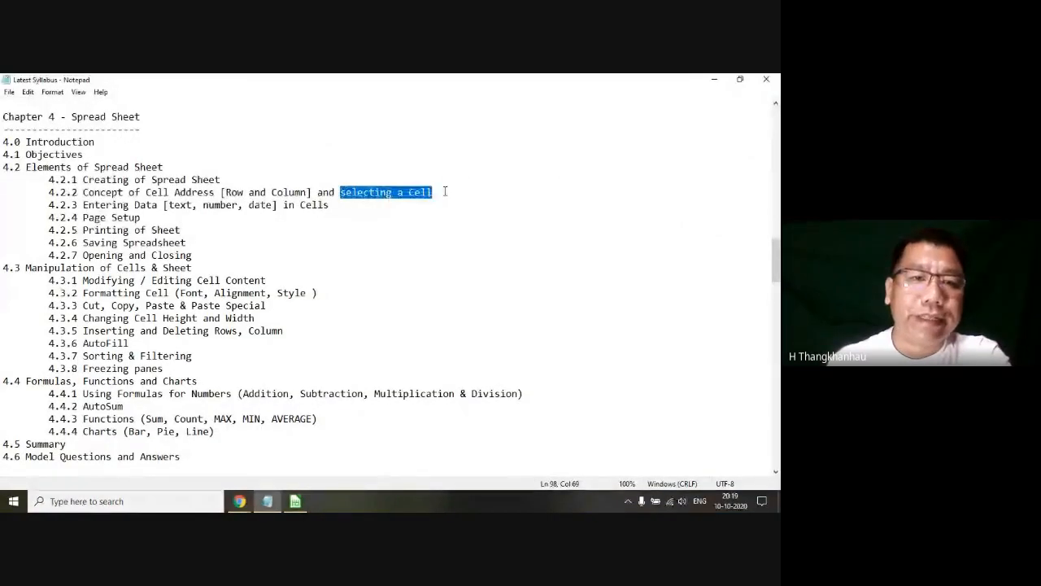
left_click(154, 218)
left_click(83, 204)
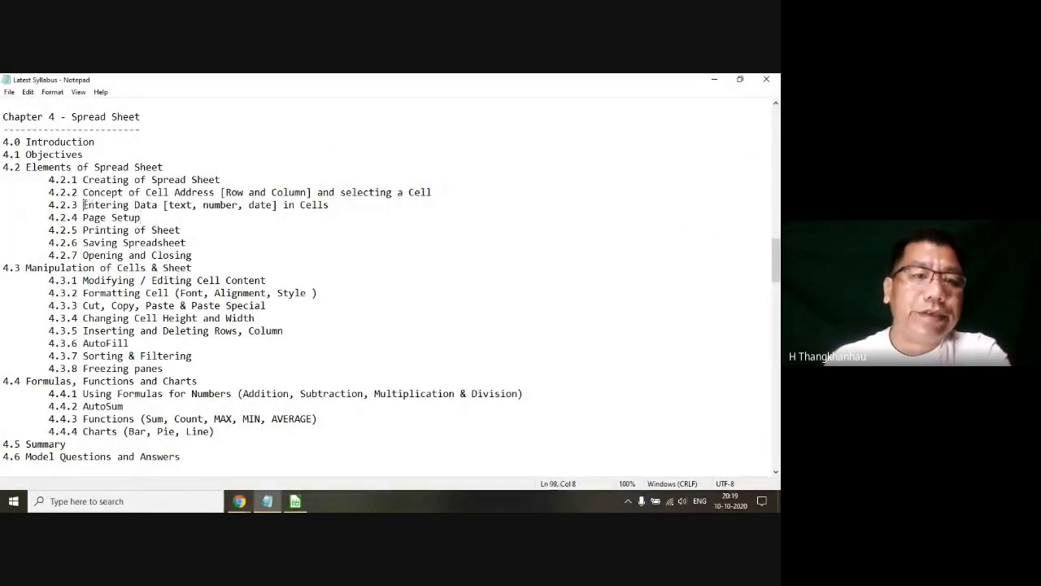
left_click_drag(83, 204, 332, 207)
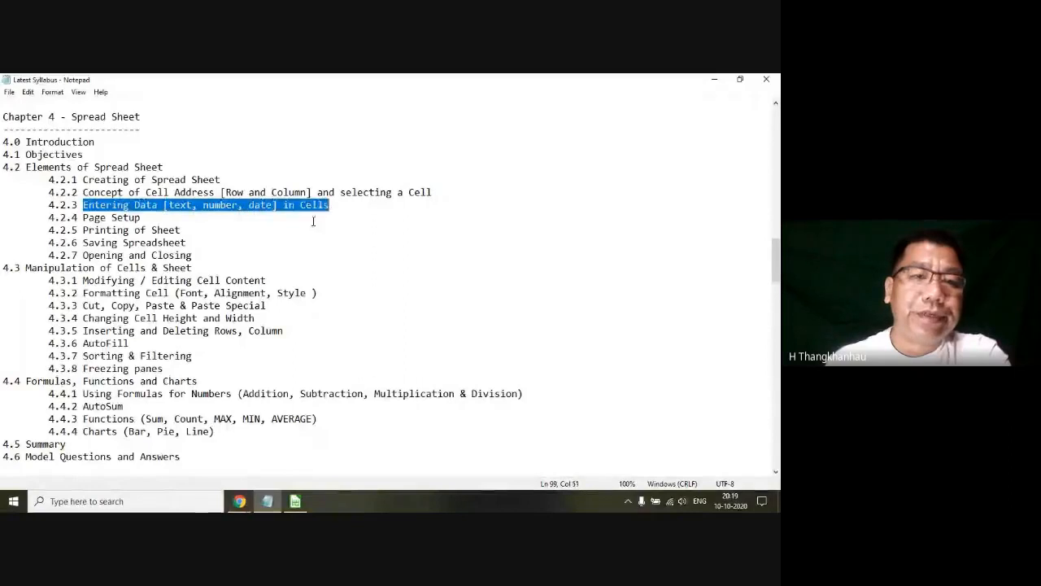
left_click(228, 242)
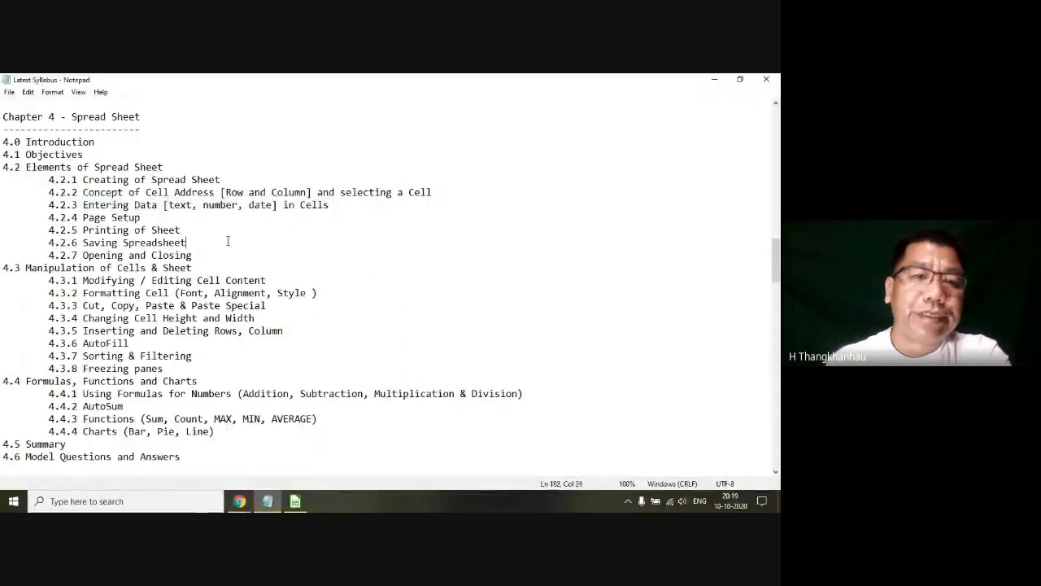
left_click(214, 204)
left_click_drag(335, 204, 44, 207)
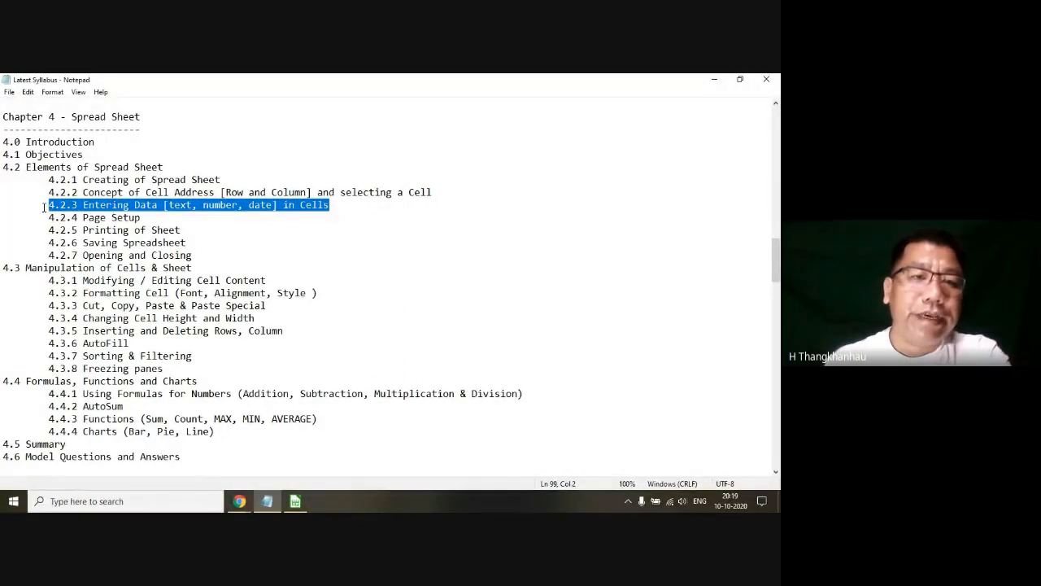
Step: Return to the LibreOffice Calc spreadsheet and delete the contents of cells A1 to G10 on Sheet2
left_click(715, 79)
left_click_drag(145, 235, 429, 320)
key("Delete")
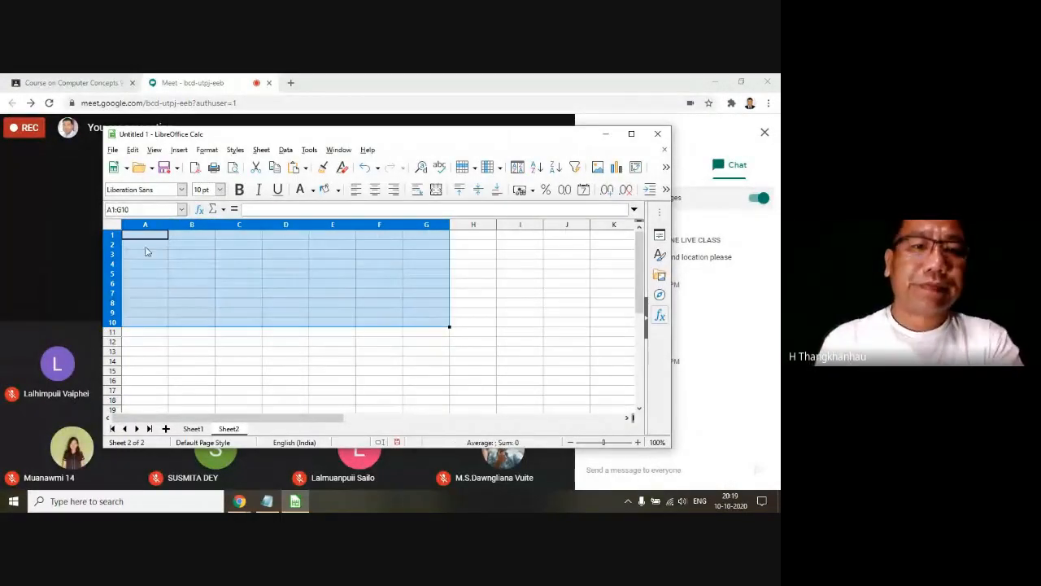
Step: Enter the column headings SLNO, NAME, ADDRESS and BASIC in cells A1 to D1
left_click(146, 235)
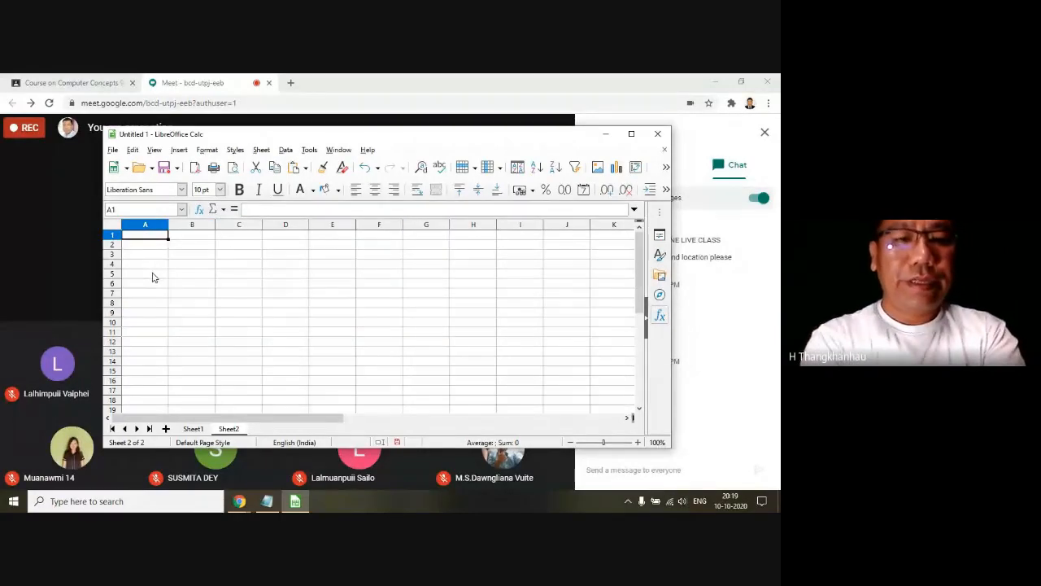
type("SLNO")
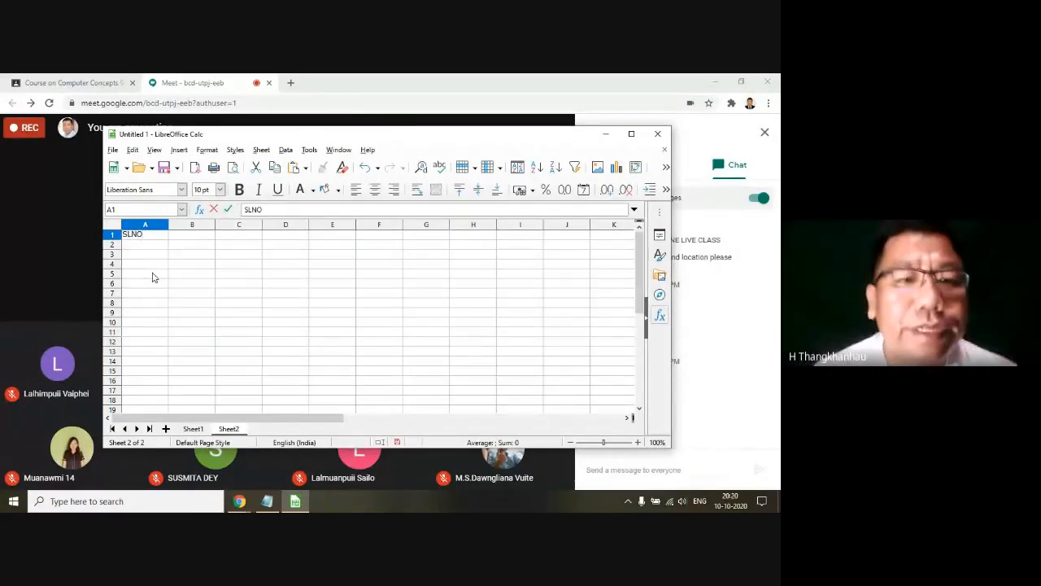
key("Tab")
type("ME")
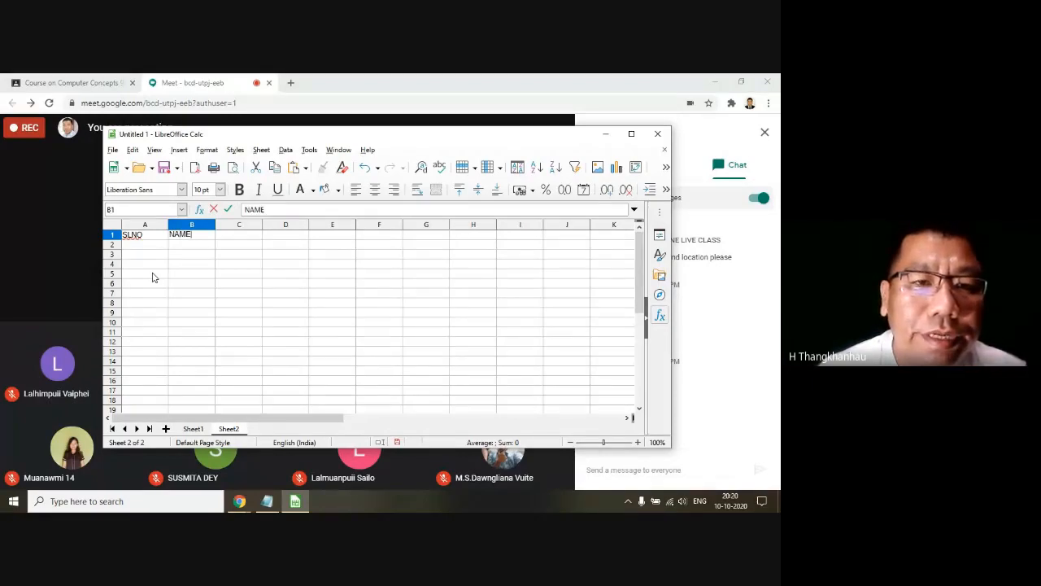
key("Tab")
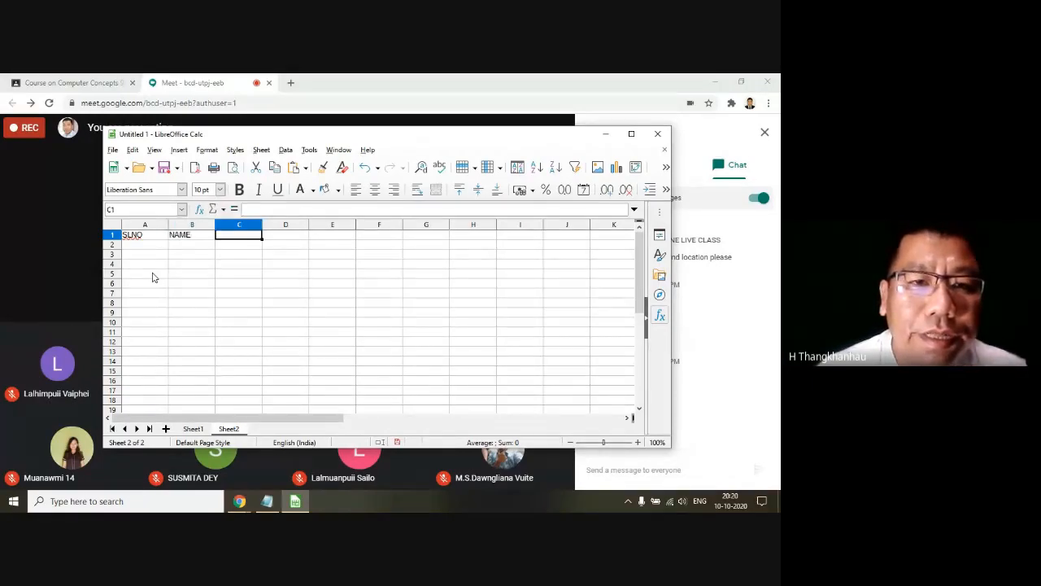
type("ADDRESS")
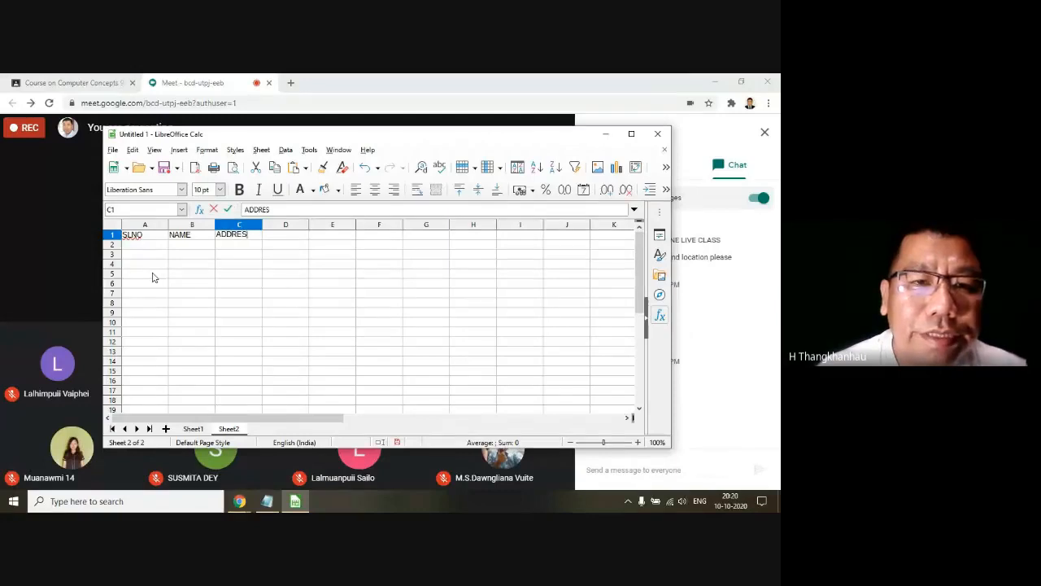
key("Tab")
type("BAS")
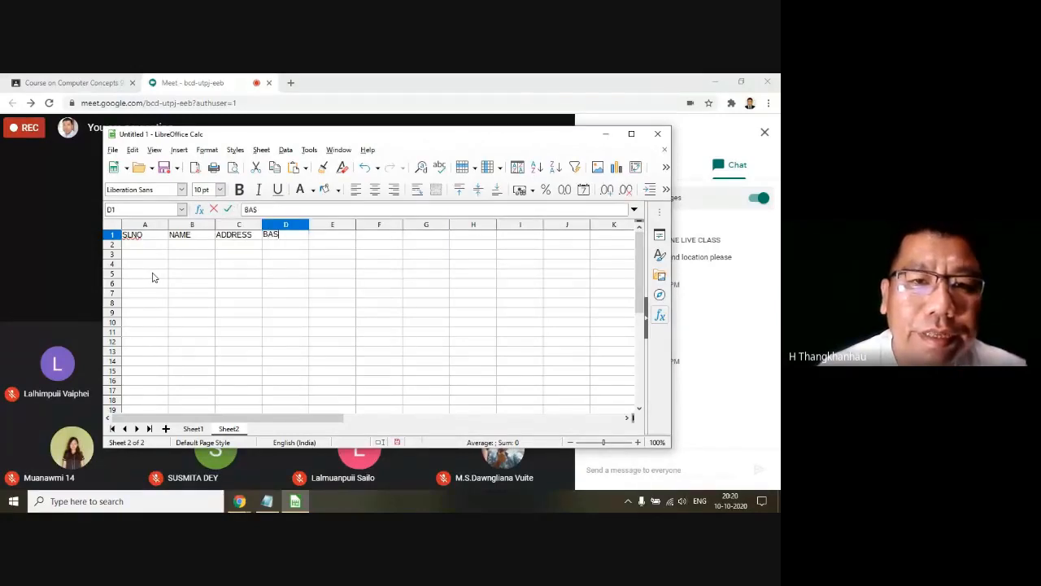
key("Return")
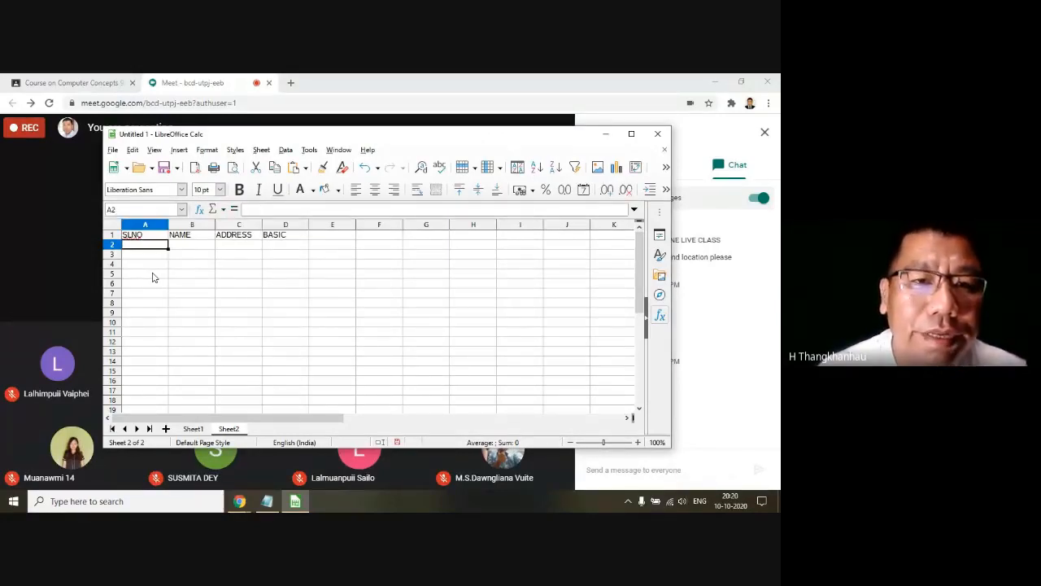
Step: Go through the heading cells A1 to D1 one by one, from SLNO to BASIC
left_click(130, 233)
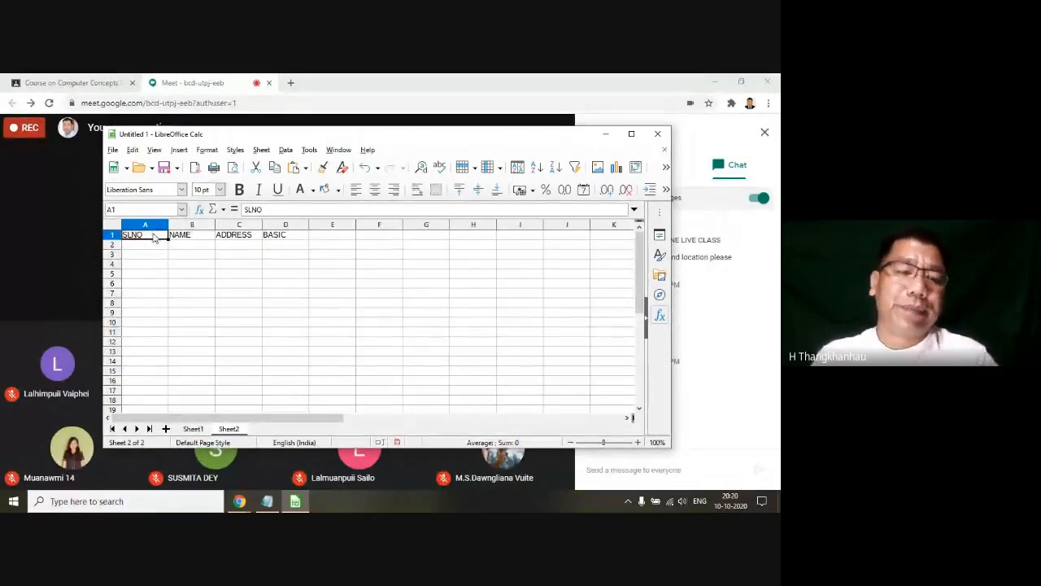
key("Right")
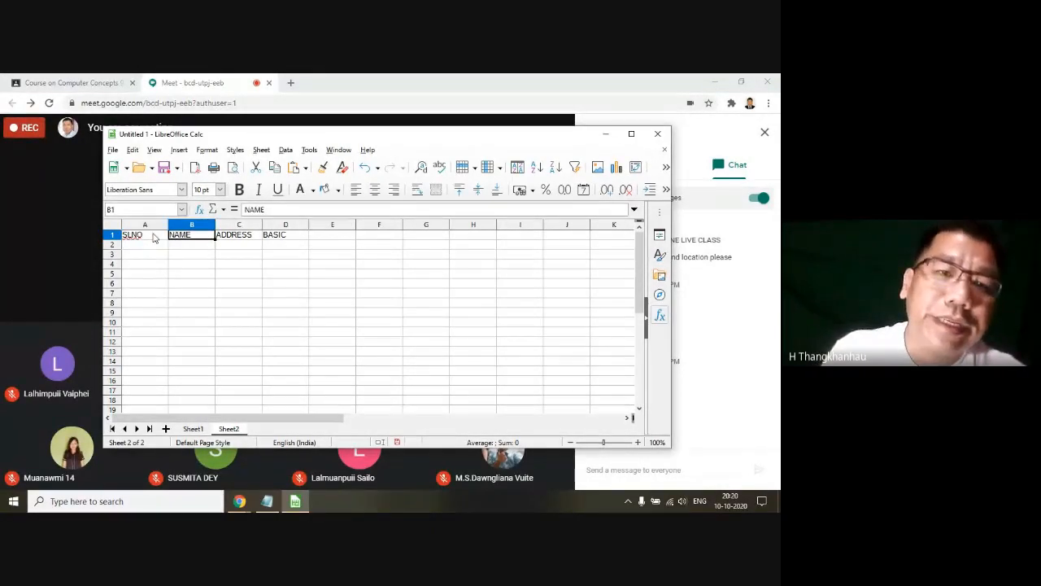
key("Right")
key("Right")
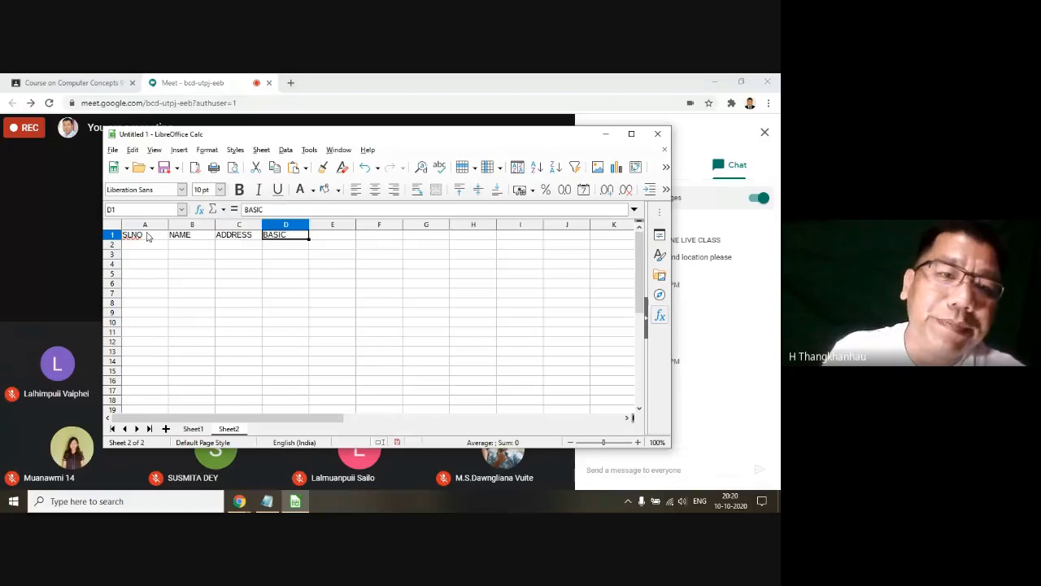
left_click(147, 236)
left_click(173, 238)
left_click(231, 240)
left_click(278, 240)
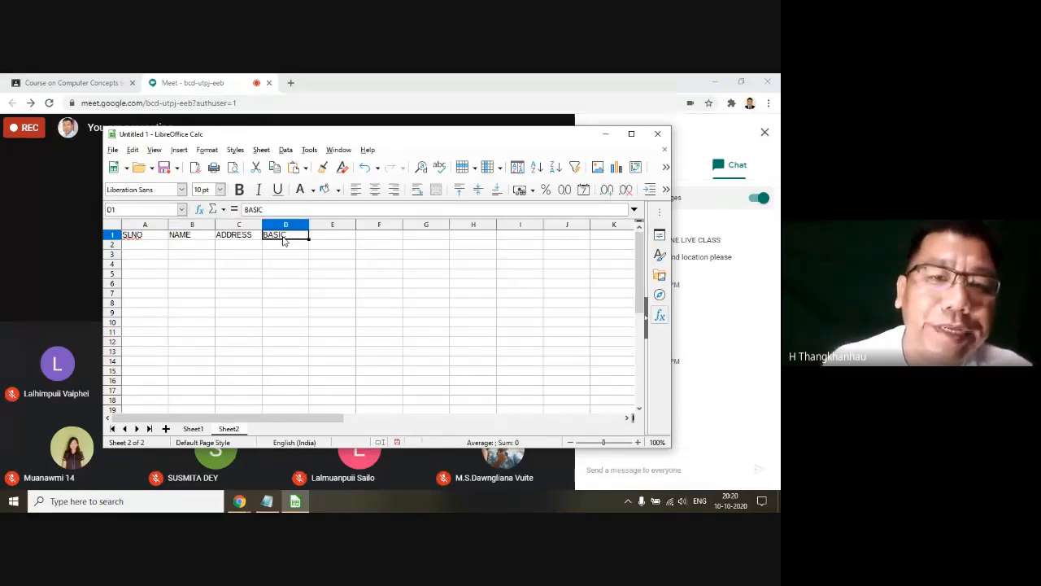
Step: Enter the column headings HRA, DA, TOTAL, LOAN and NET in cells E1 to I1
key("Tab")
type("HRA")
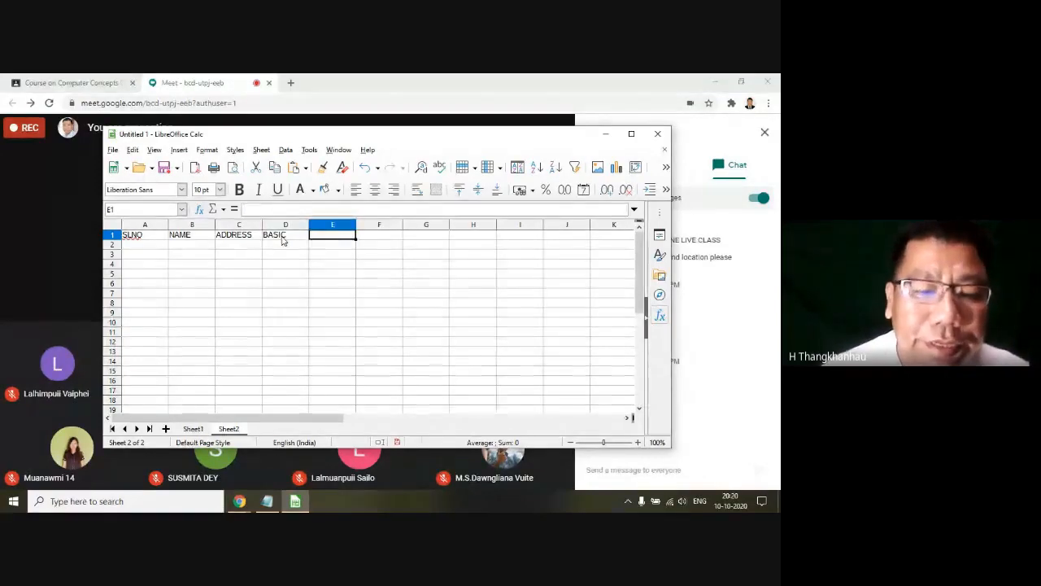
key("Tab")
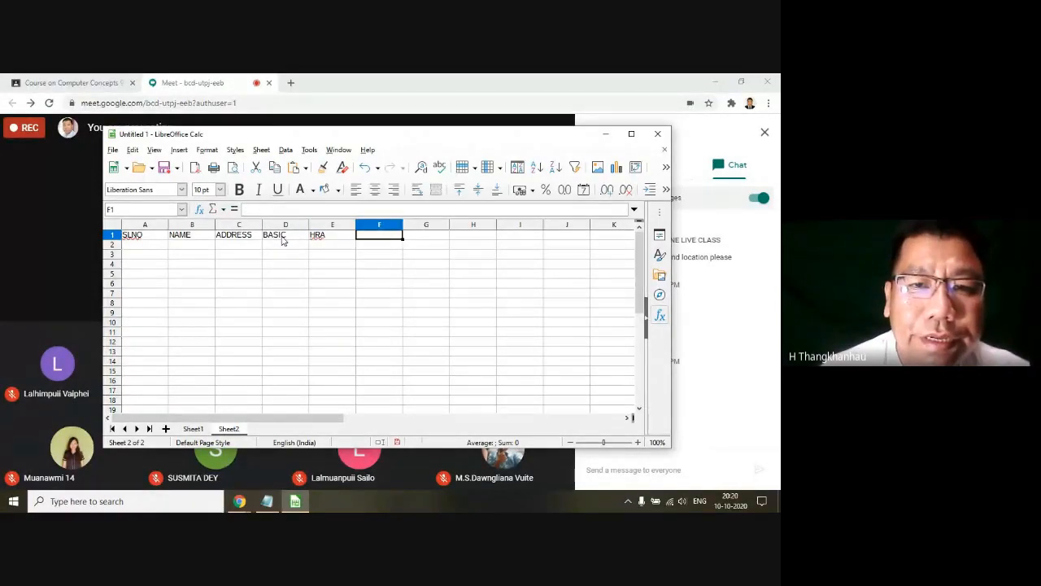
type("DA")
key("Tab")
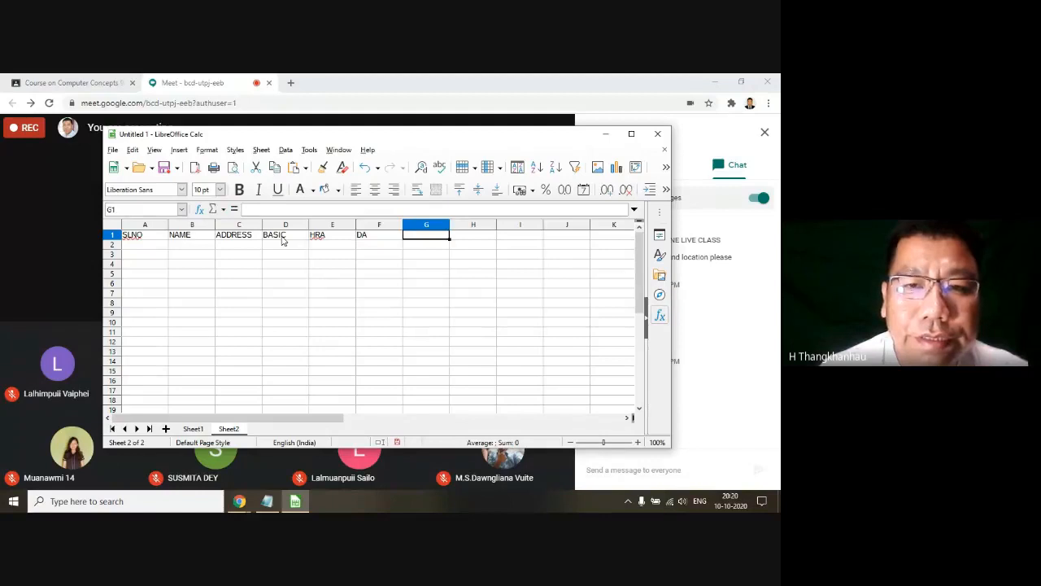
type("TOTAL")
key("Tab")
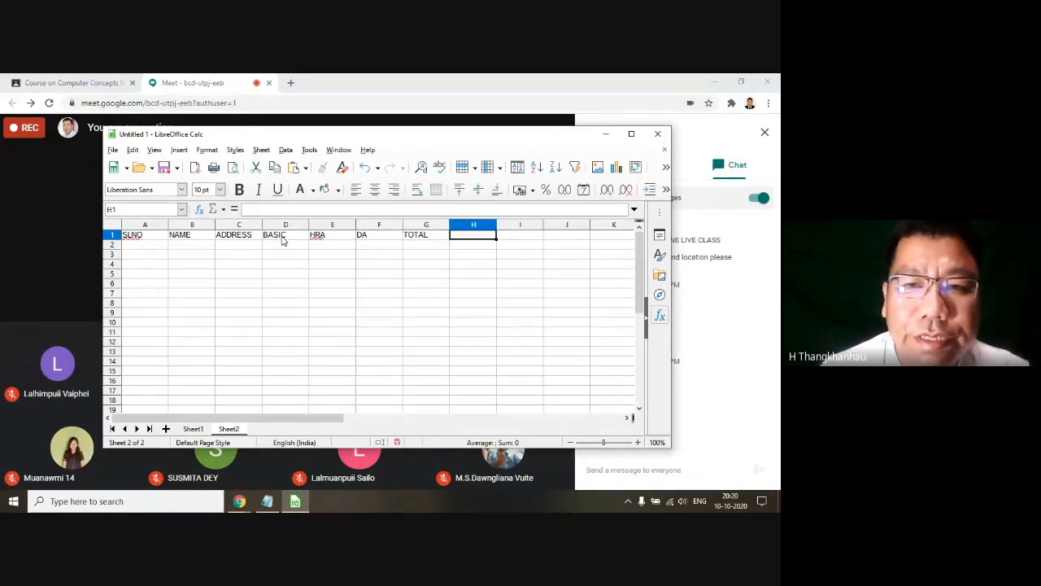
type("LOA")
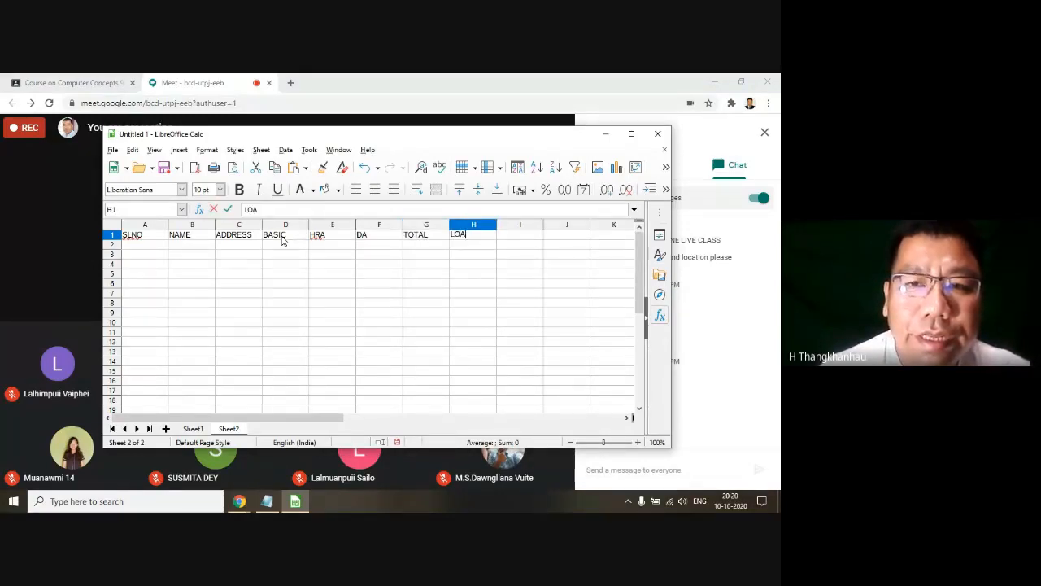
type("N")
key("Tab")
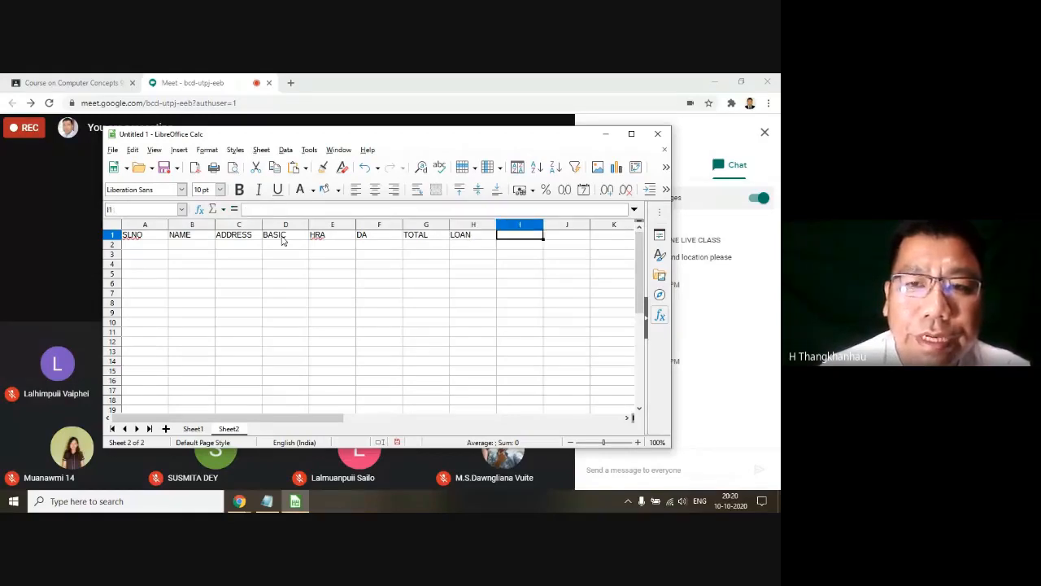
type("NET")
left_click(282, 239)
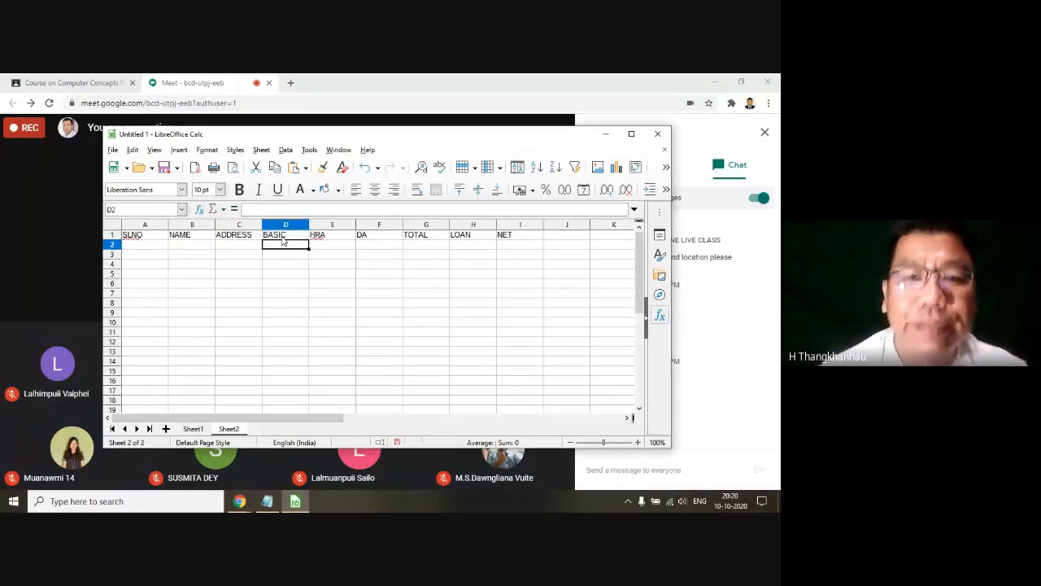
Step: Point out the DA, TOTAL, LOAN, NET and HRA headings in row 1 by selecting each cell
left_click(304, 286)
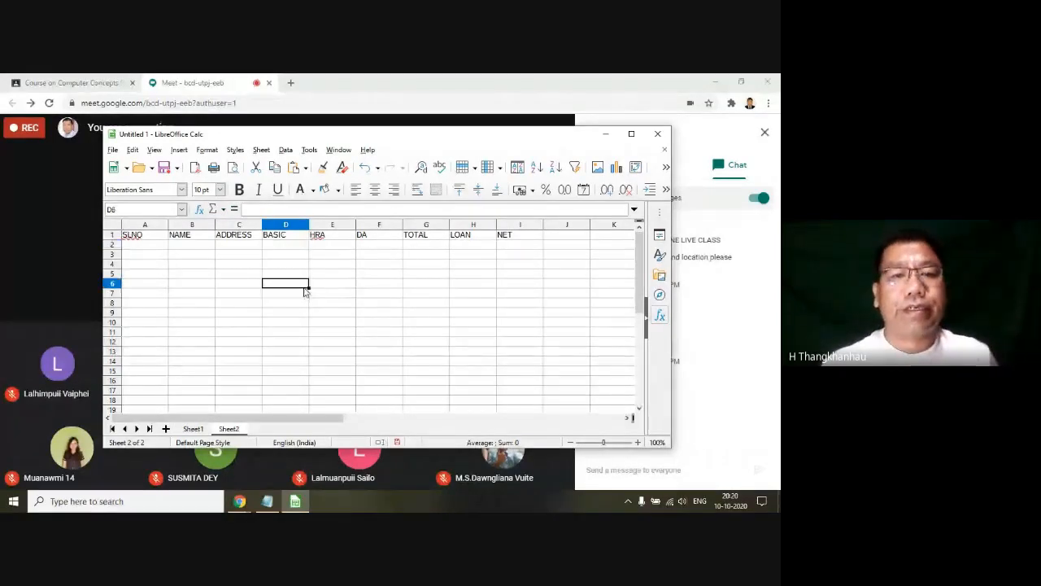
left_click(368, 239)
left_click(421, 240)
left_click(467, 240)
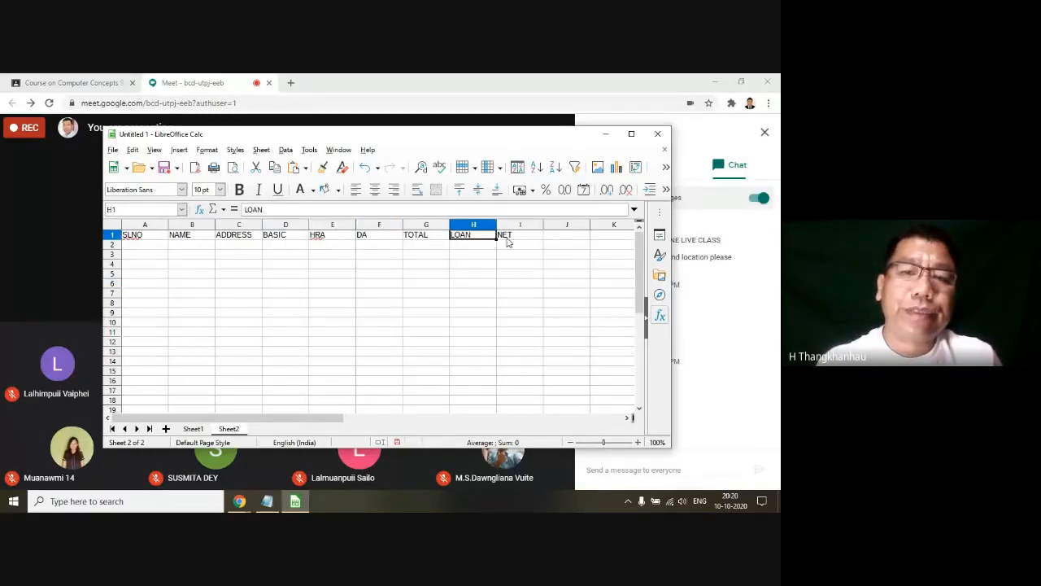
left_click(507, 240)
left_click(333, 239)
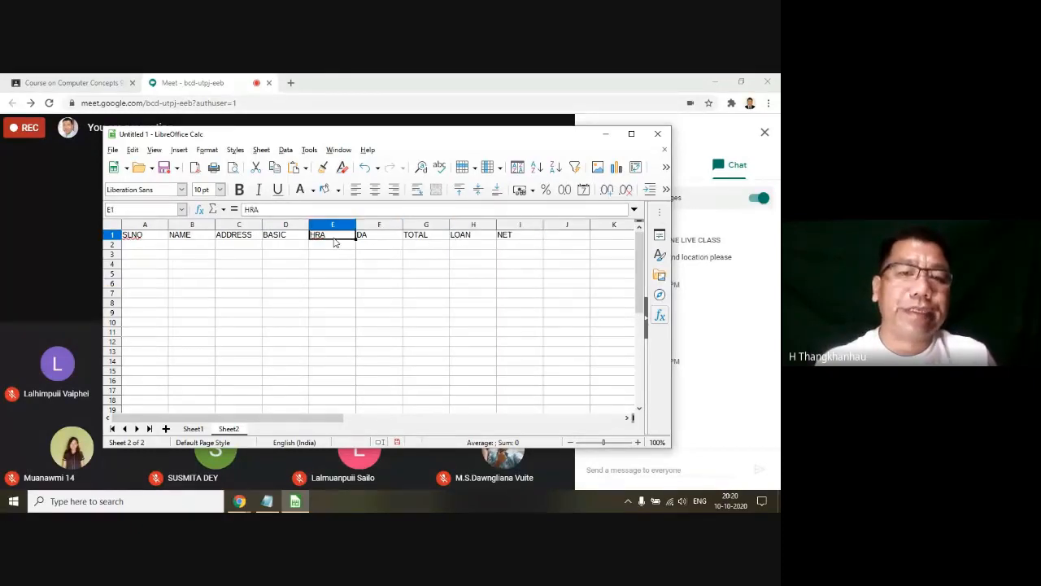
Step: Select cell A2, then switch to the Latest Syllabus file in Notepad and highlight "number" in topic 4.2.3
left_click(135, 245)
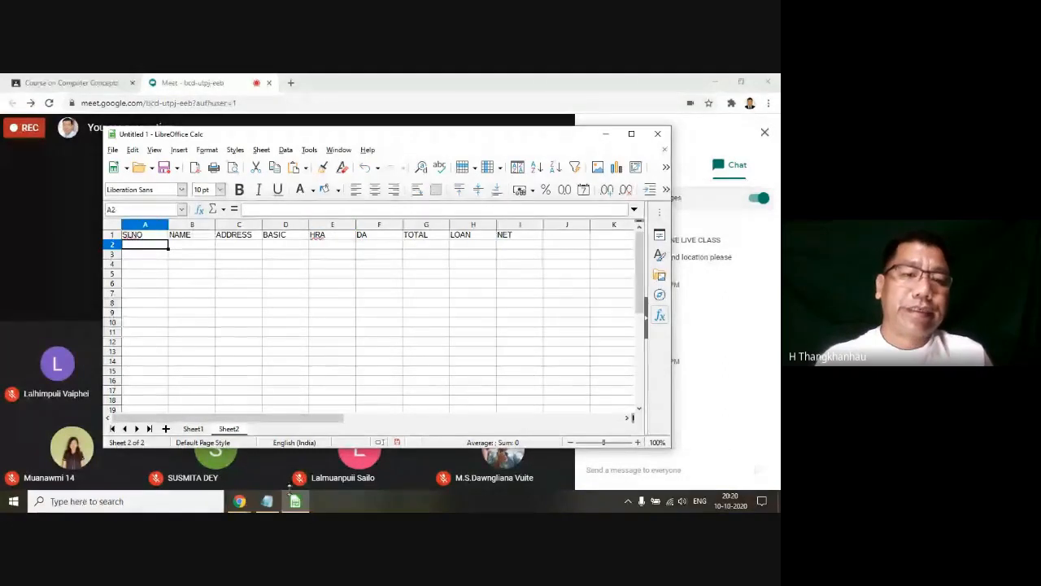
left_click(268, 500)
left_click_drag(208, 205, 237, 205)
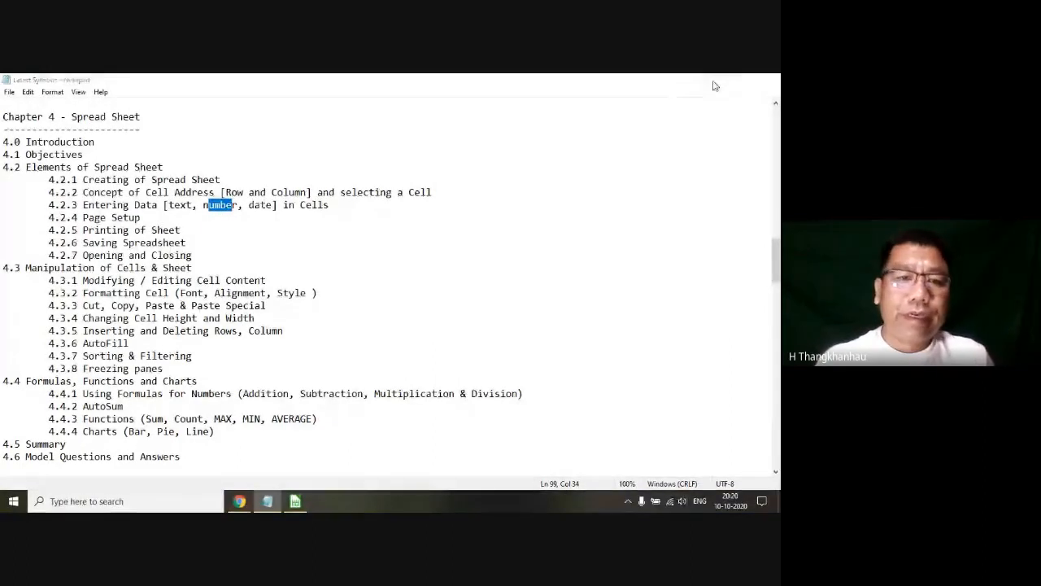
Step: Return to the LibreOffice Calc spreadsheet and fill cells A2 to A11 with the serial numbers 1 to 10
left_click(714, 80)
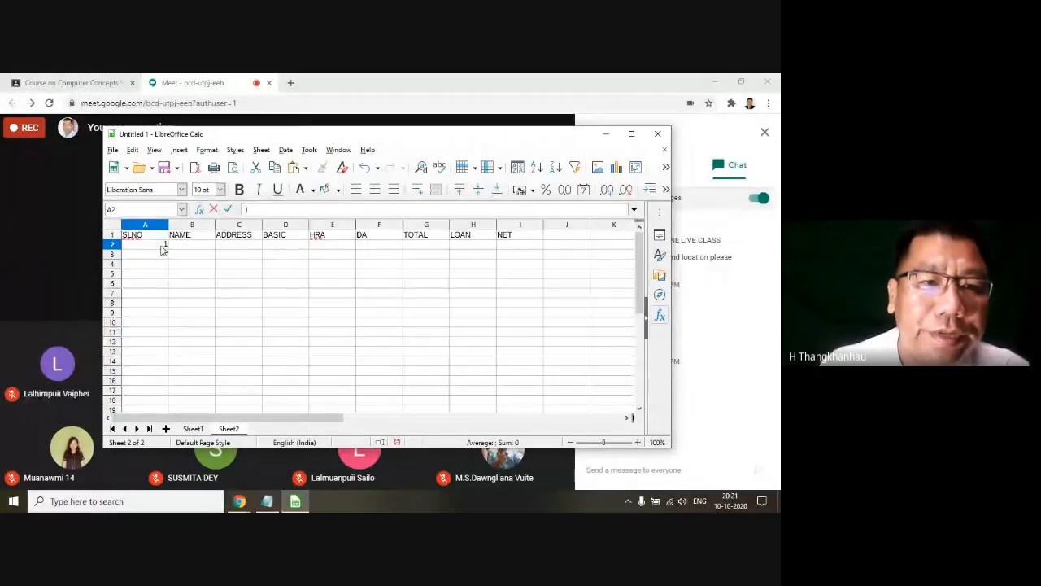
type("1")
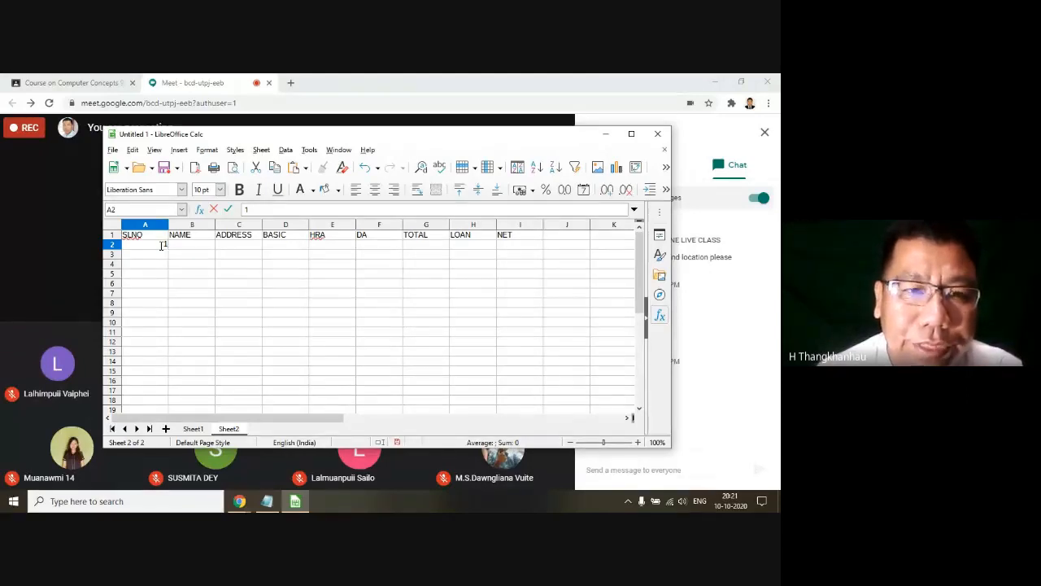
key("Return")
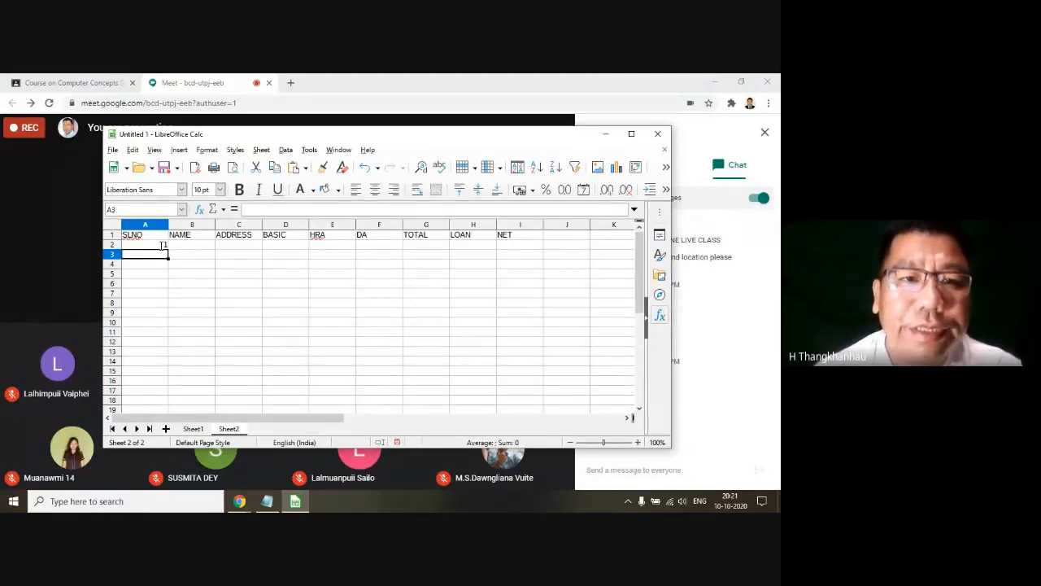
type("2")
key("Return")
type("3")
key("Return")
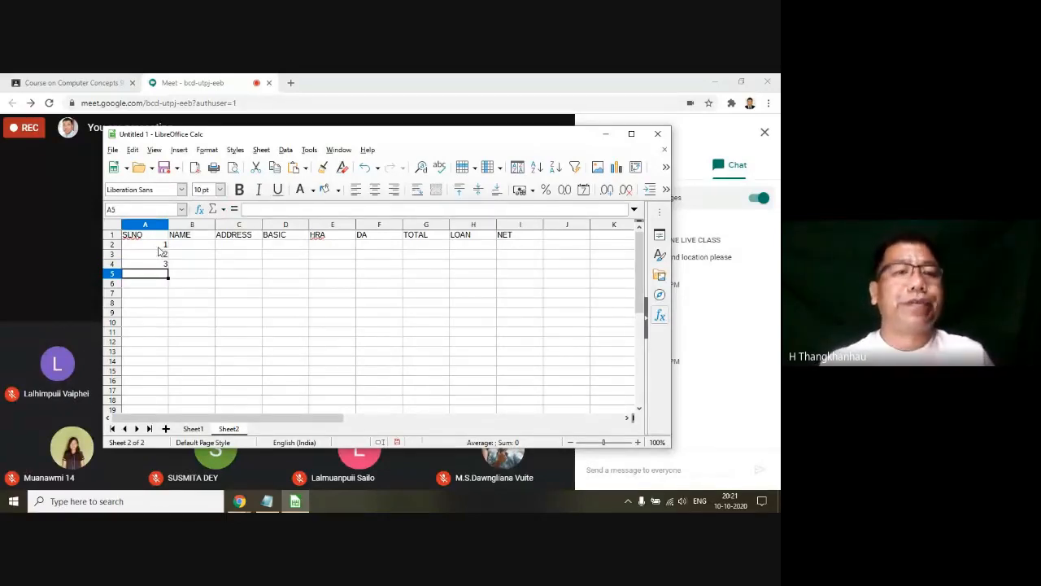
left_click(160, 246)
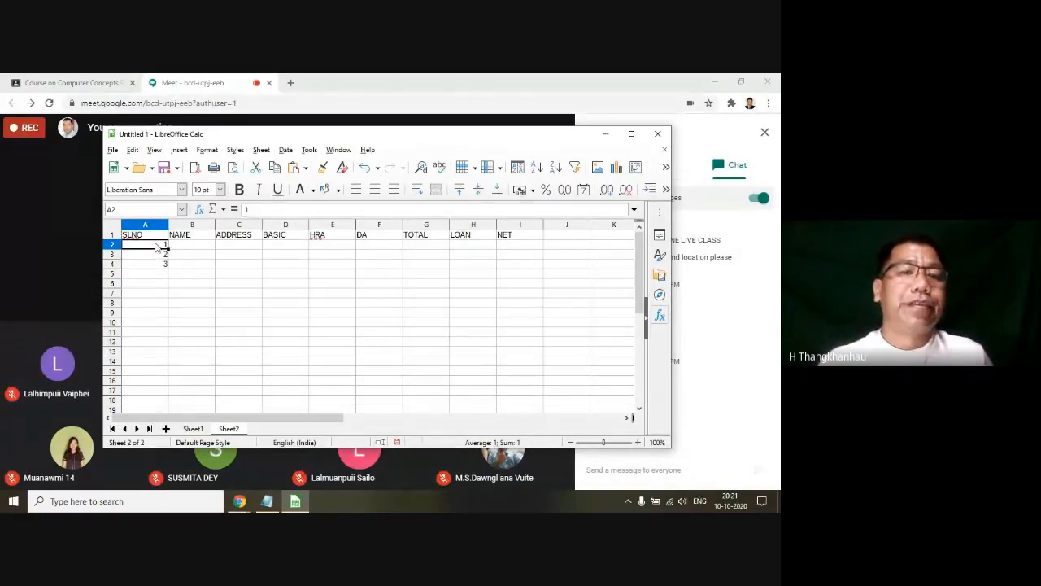
left_click_drag(156, 247, 165, 345)
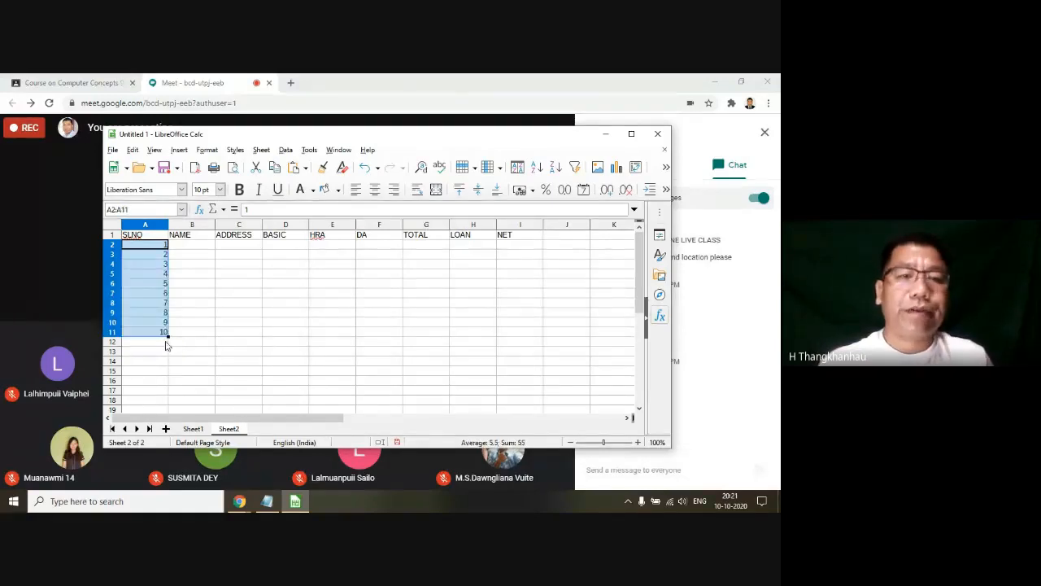
Step: Enlarge and reposition the spreadsheet window and set the sheet zoom to 140%
left_click(638, 442)
left_click(637, 443)
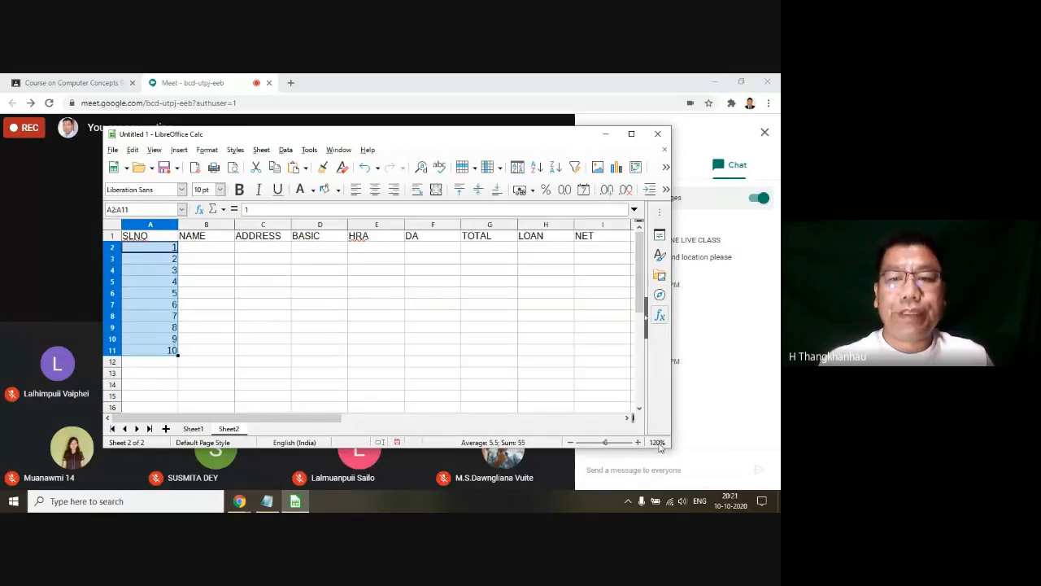
left_click_drag(669, 446, 742, 465)
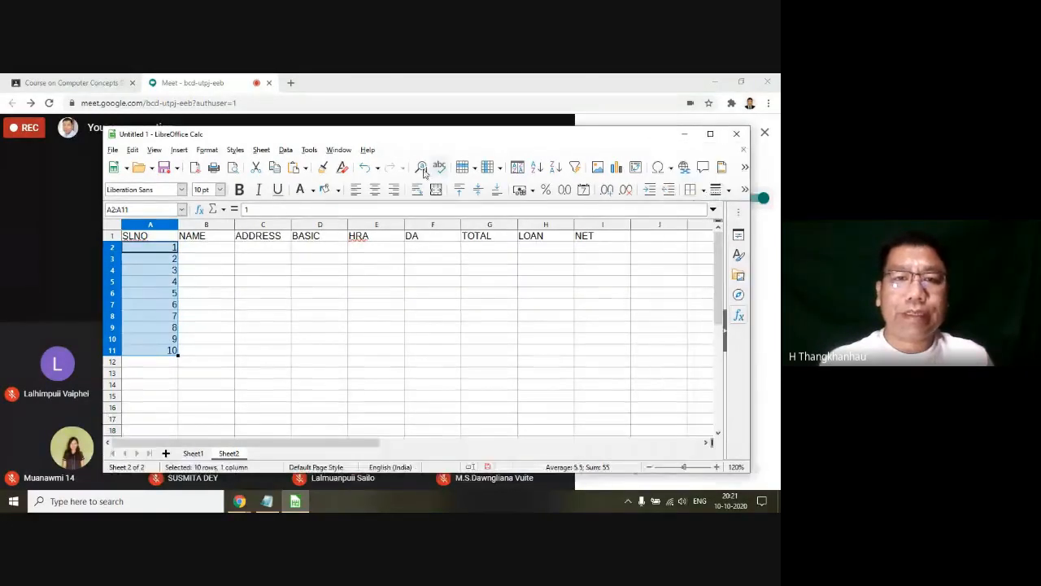
left_click_drag(344, 135, 287, 117)
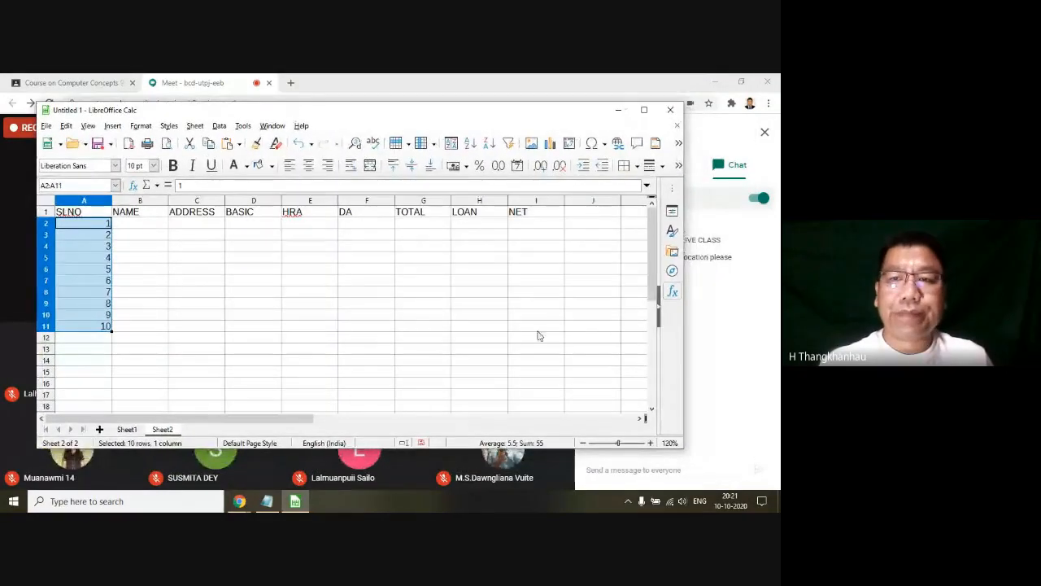
left_click_drag(681, 446, 716, 465)
left_click(685, 460)
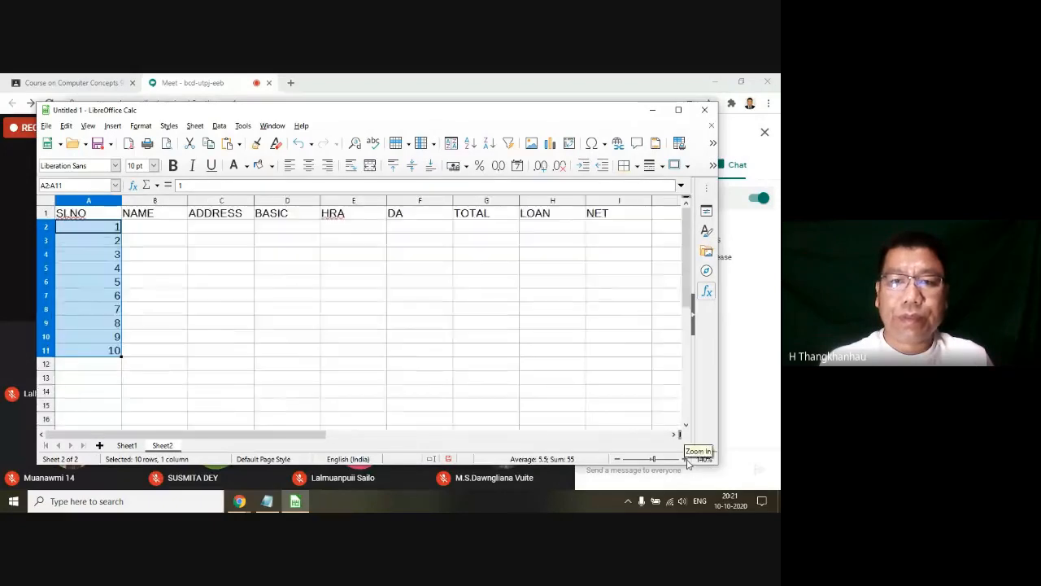
left_click(686, 460)
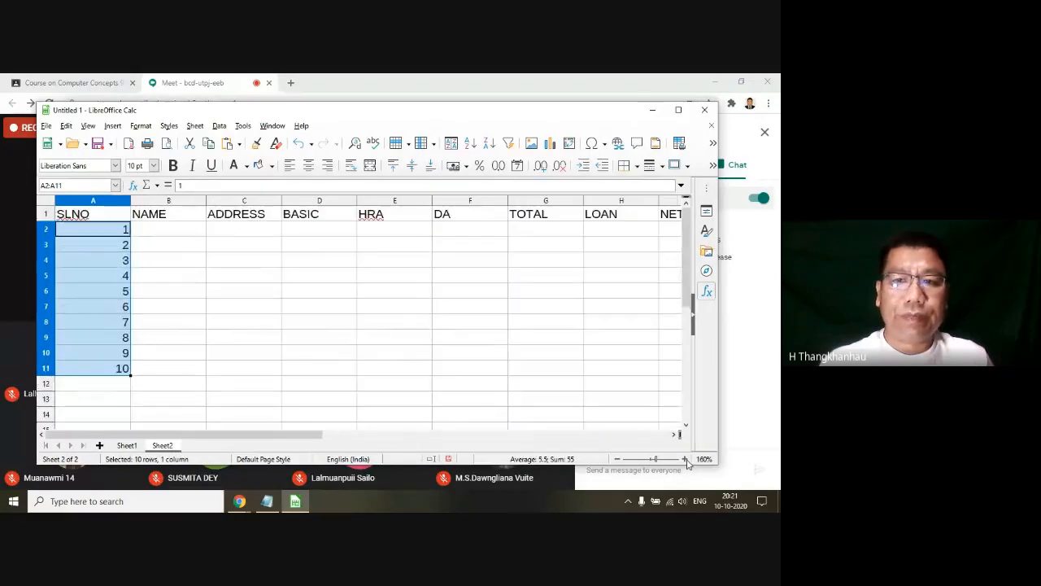
left_click(619, 459)
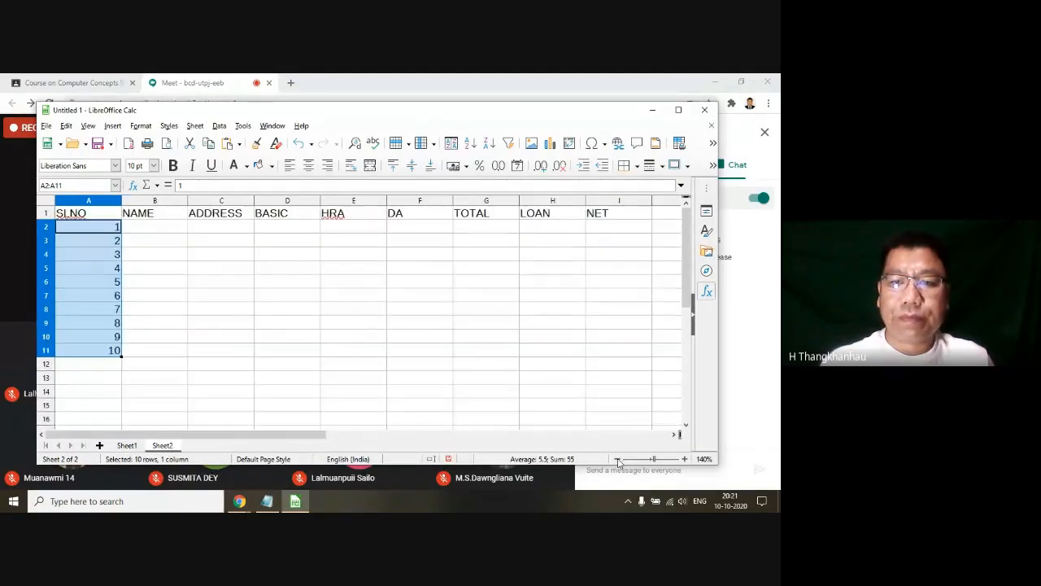
Step: Deselect the serial numbers, then switch to the Latest Syllabus file in Notepad and highlight "date" in topic 4.2.3
left_click(149, 328)
key("Up")
key("Up")
key("Up")
key("Up")
key("Up")
key("Up")
key("Up")
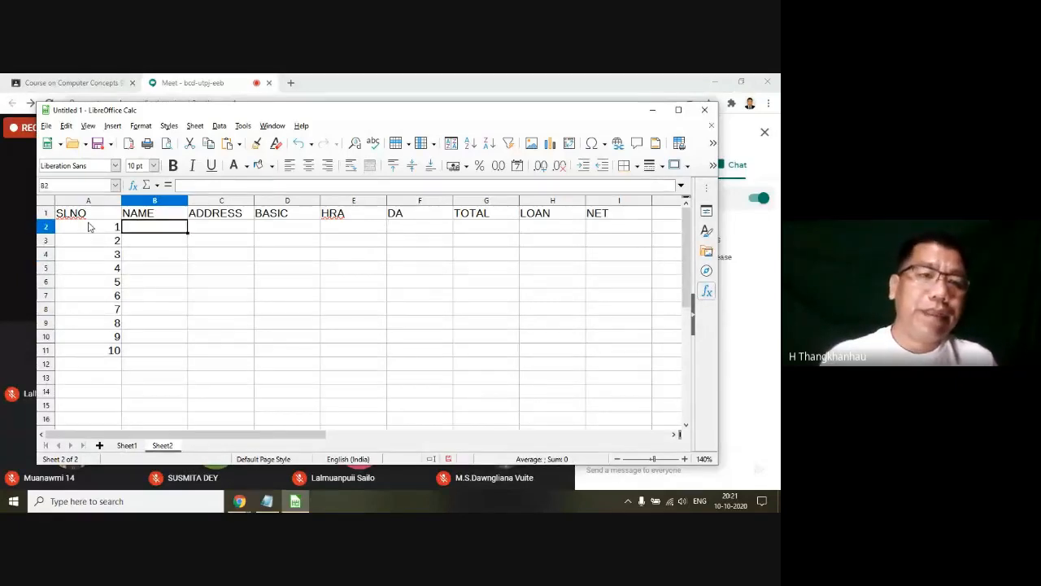
left_click(93, 254)
left_click(256, 509)
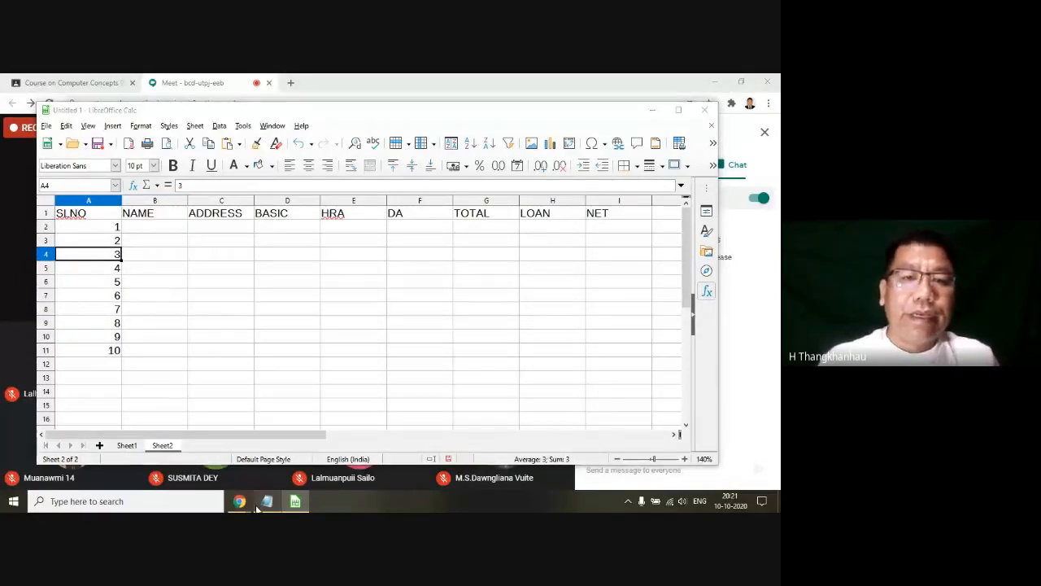
double_click(263, 208)
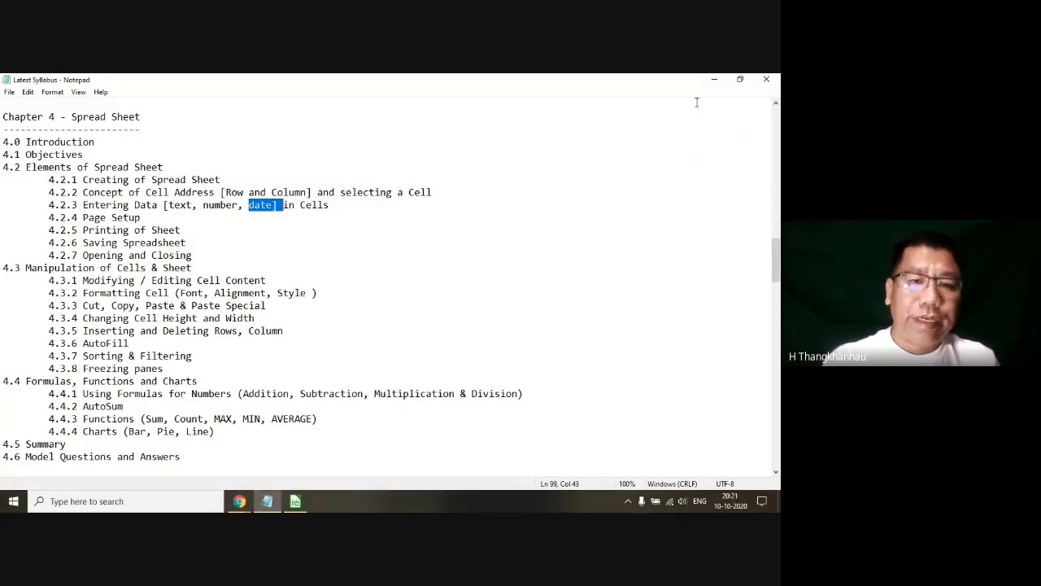
Step: Return to the LibreOffice Calc spreadsheet and point out the ADDRESS and BASIC columns, ending on heading cell D1
left_click(715, 82)
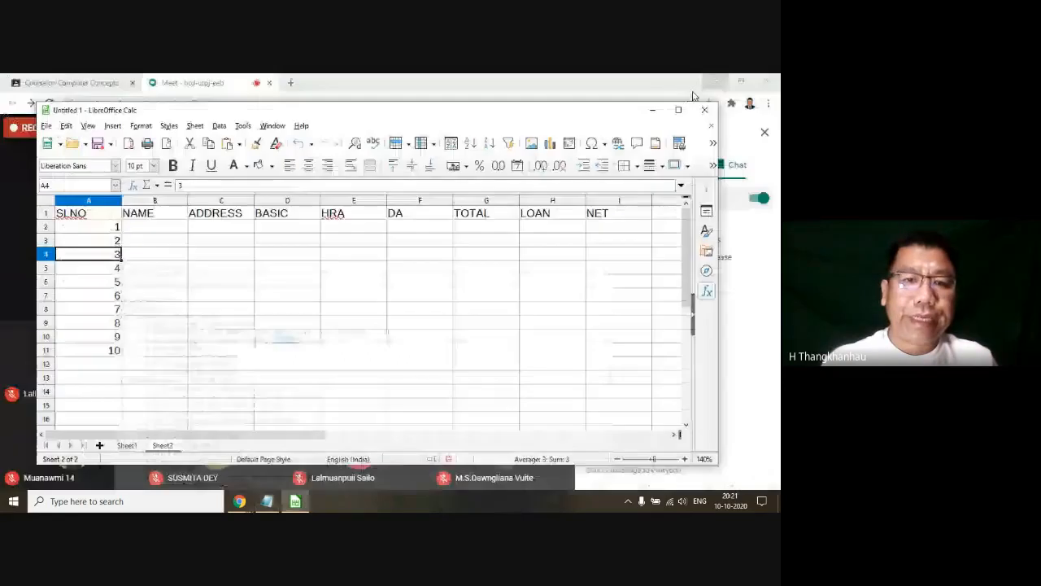
left_click(220, 229)
left_click(307, 231)
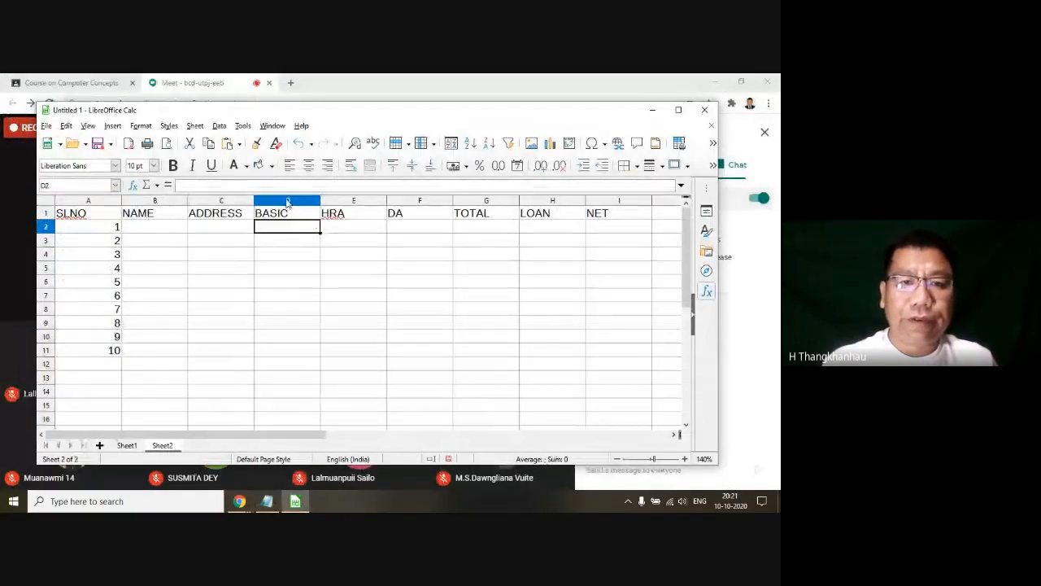
left_click(275, 278)
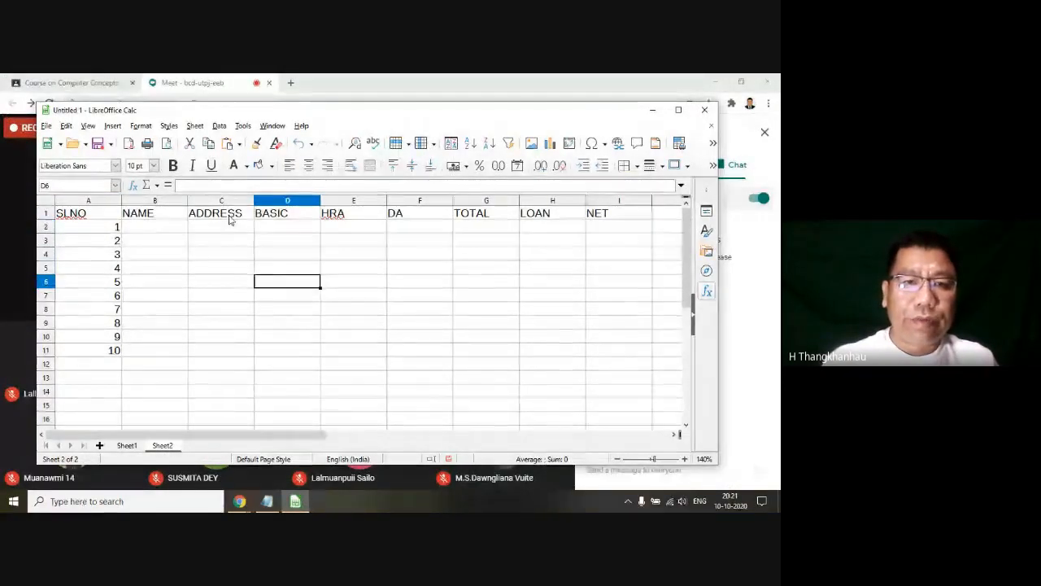
left_click(282, 218)
left_click(238, 222)
left_click(278, 220)
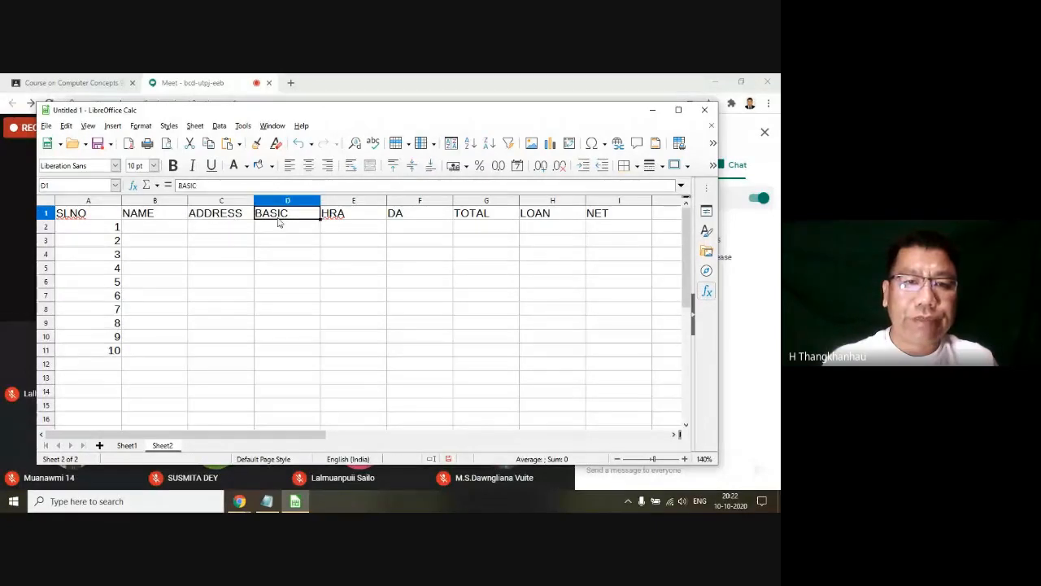
Step: Insert a blank column before the BASIC column, between ADDRESS and BASIC
left_click(227, 217)
left_click(280, 216)
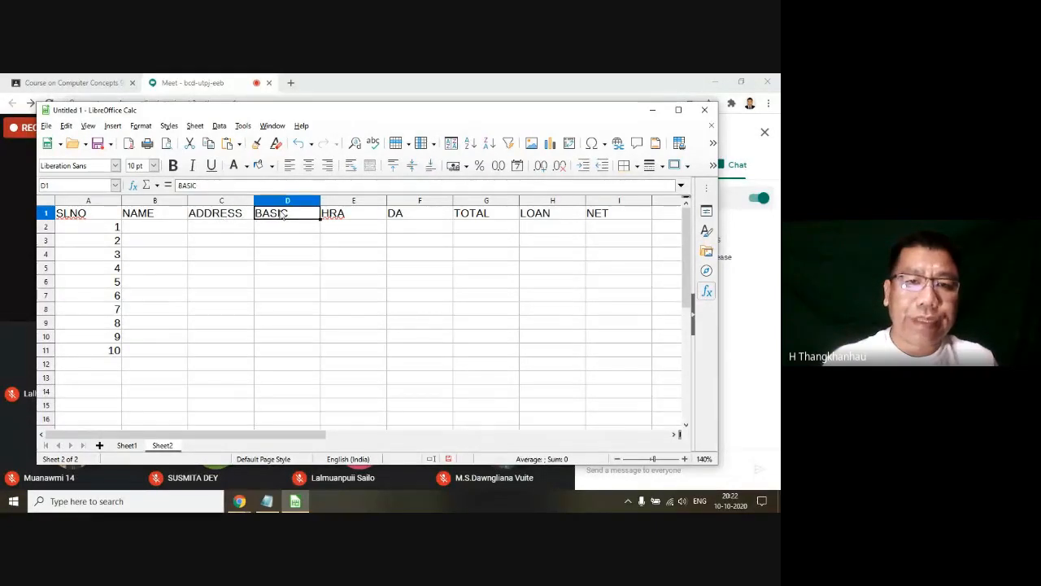
left_click(233, 216)
left_click(286, 214)
left_click(285, 202)
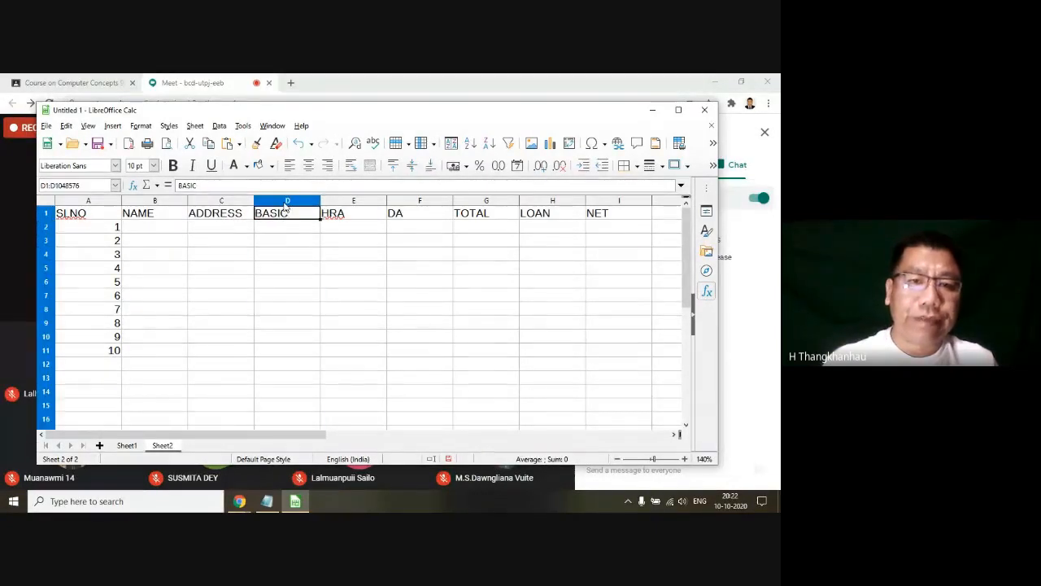
left_click(271, 246)
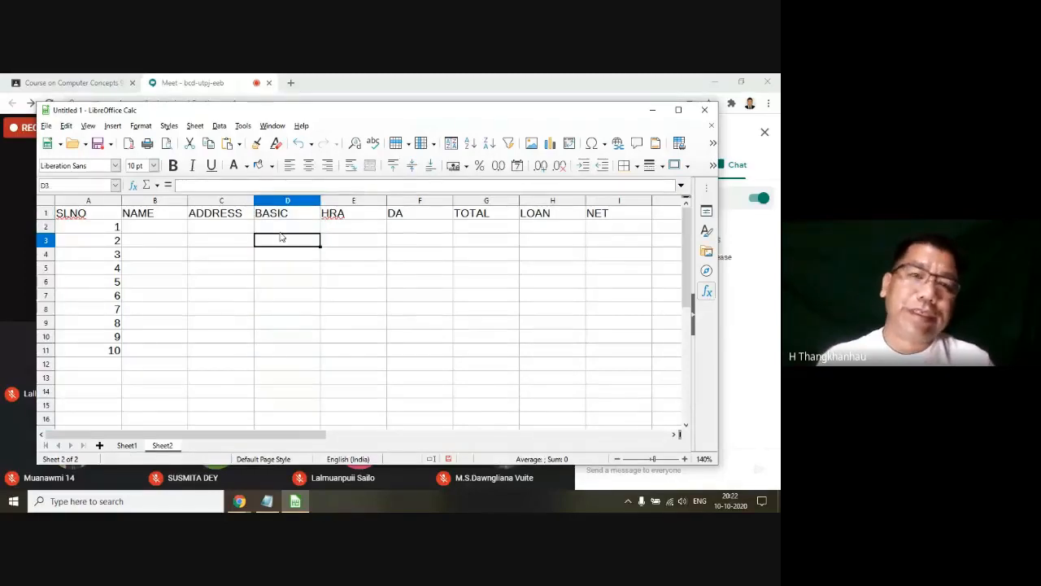
left_click(283, 202)
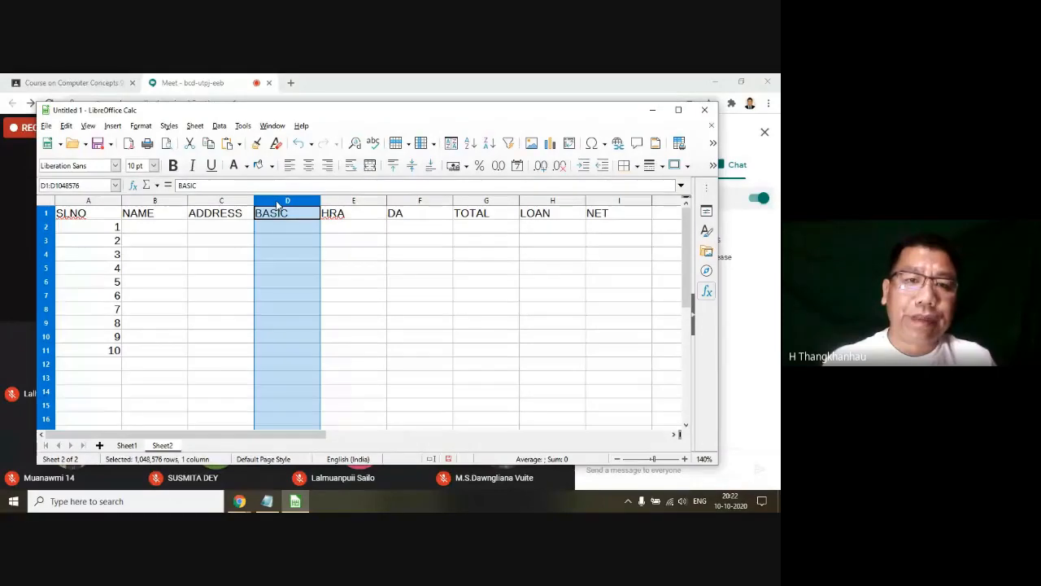
right_click(281, 205)
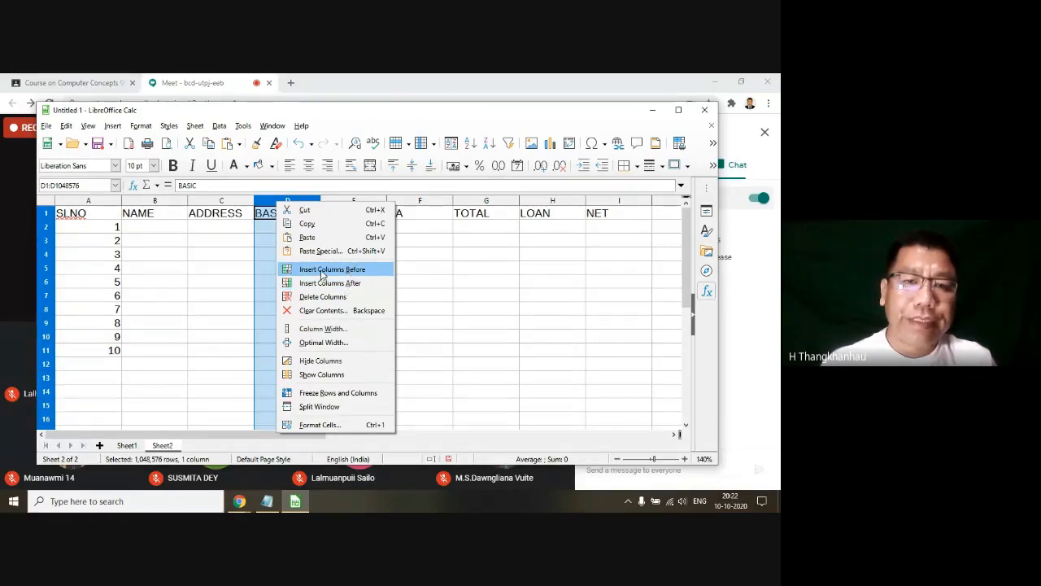
left_click(325, 274)
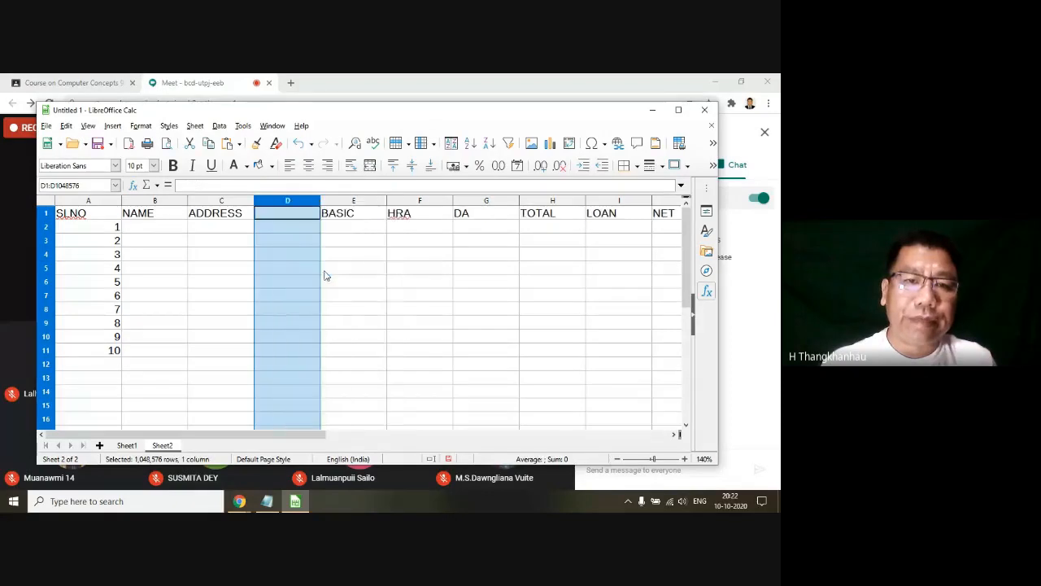
Step: Enter the heading JOINING DATE in cell D1 and select cells D2 to D12 below it
left_click(302, 272)
left_click(285, 215)
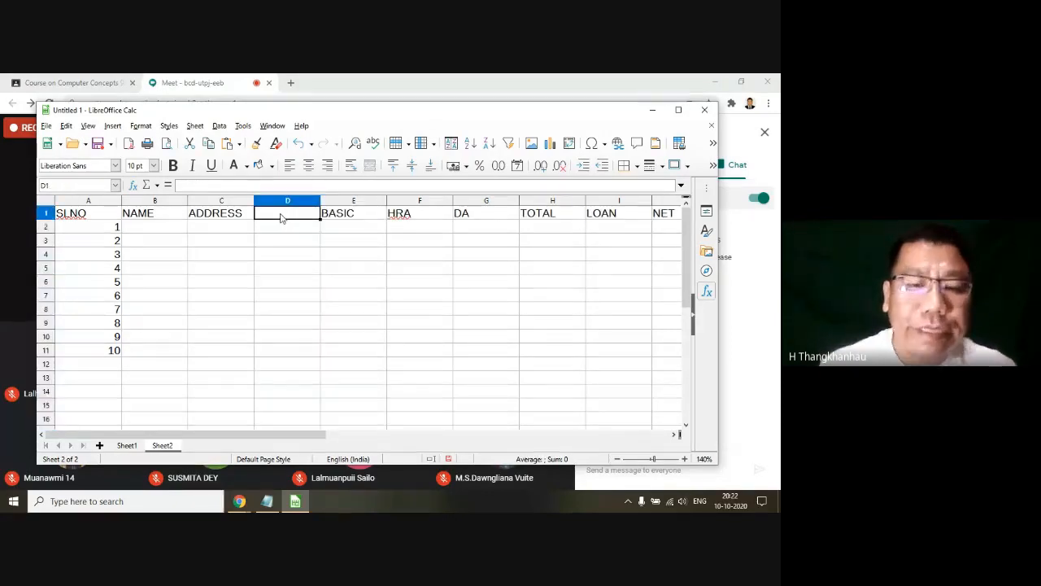
type("JOINING DATE")
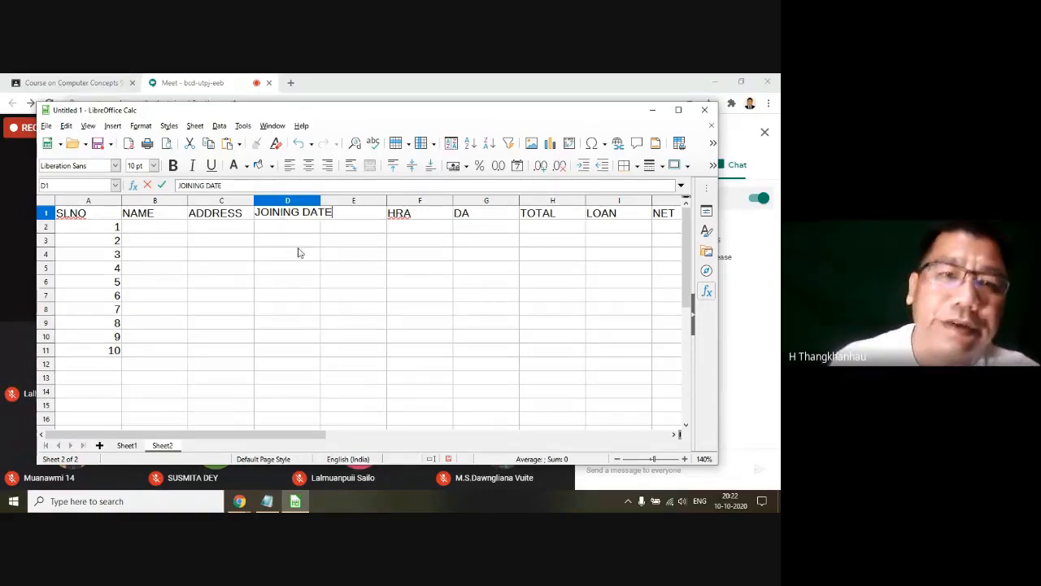
left_click(298, 252)
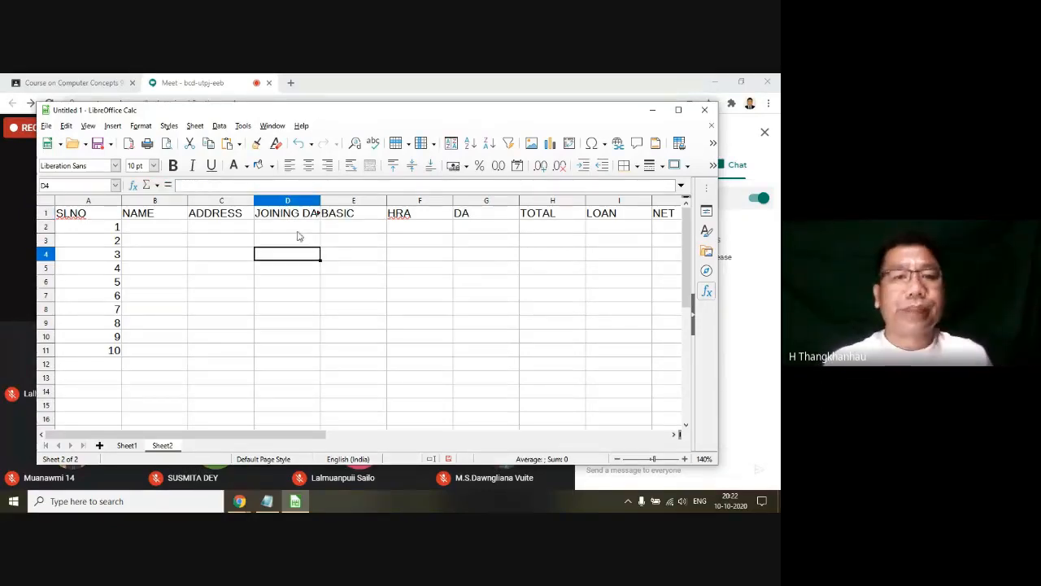
left_click_drag(298, 232, 294, 358)
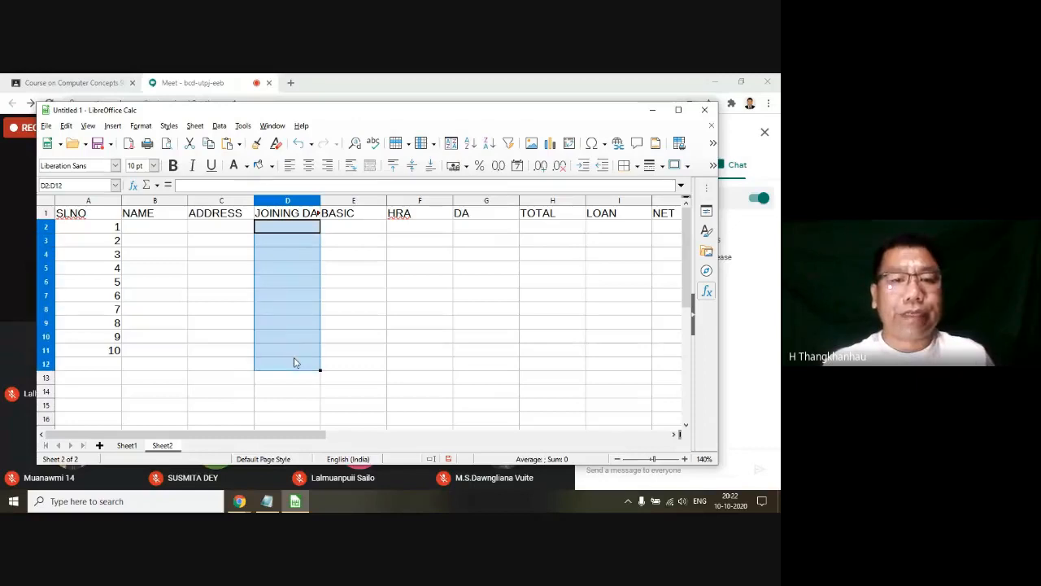
left_click_drag(287, 245, 288, 233)
left_click(288, 236)
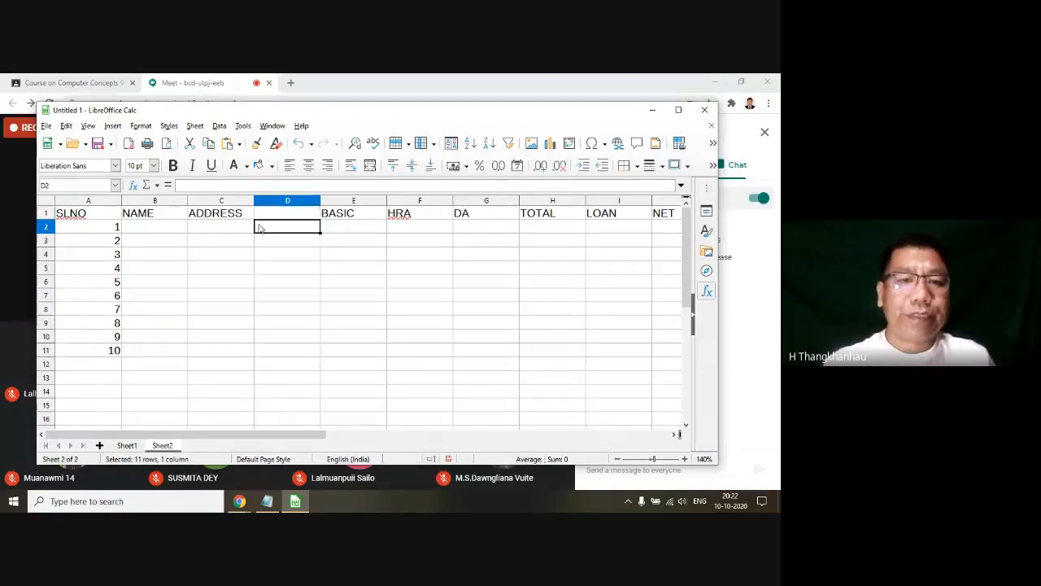
Step: Fill in the first record with the employee's name in cell B2 and the employee's address in cell C2
left_click(157, 228)
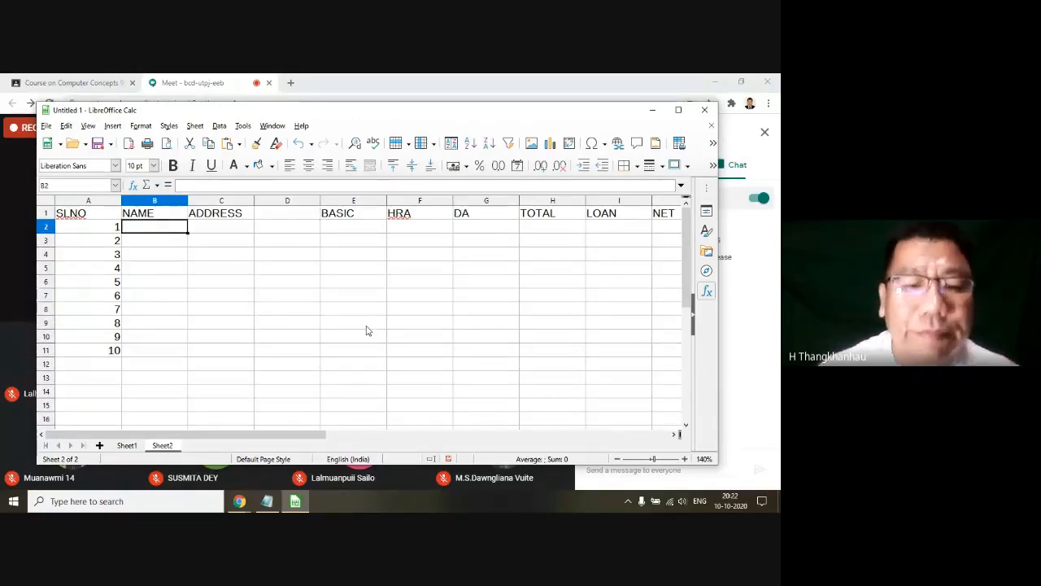
type("ILian")
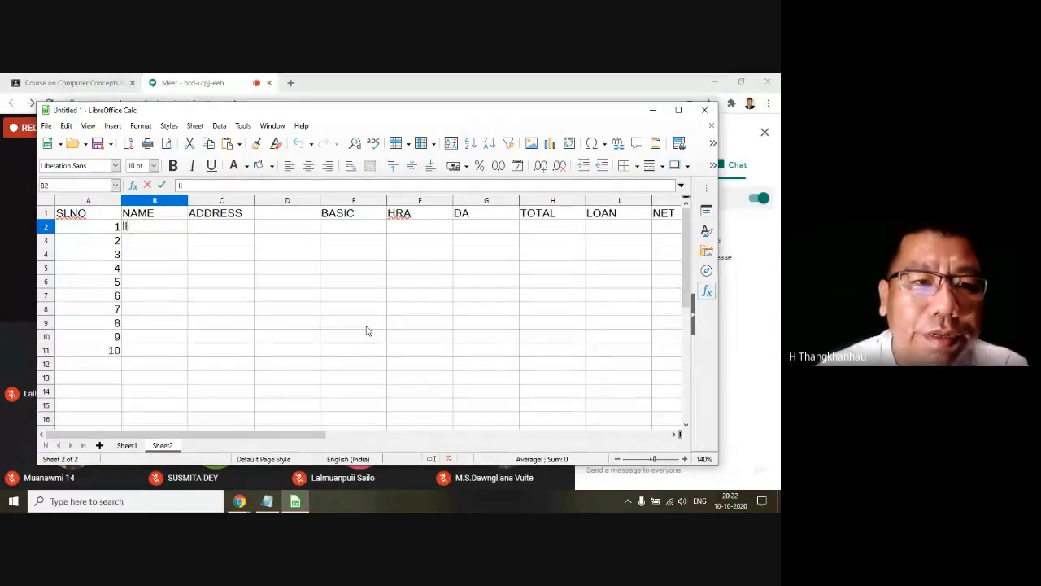
type("ana")
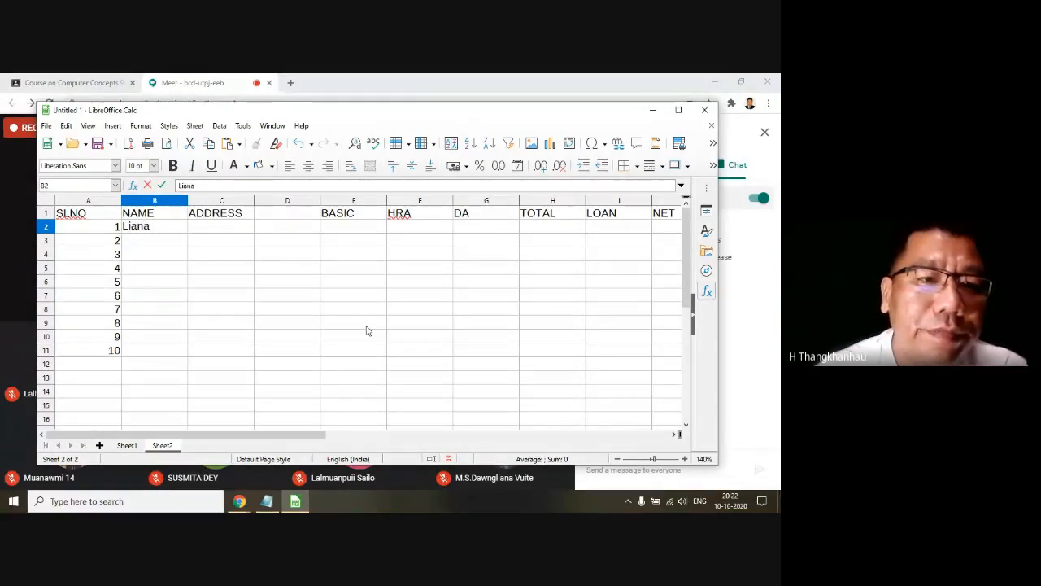
key("Tab")
type("Bawngkawn")
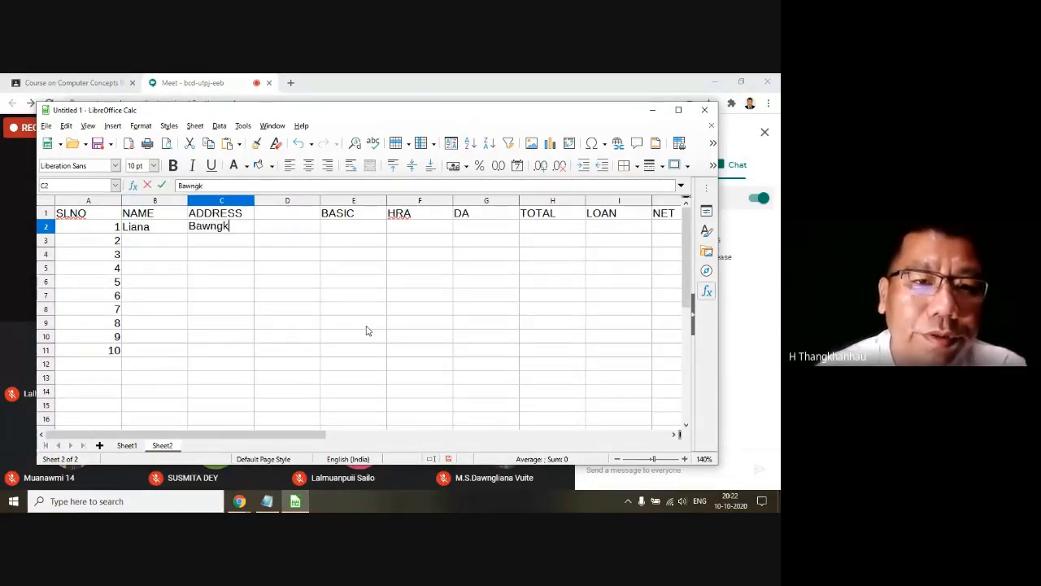
key("Tab")
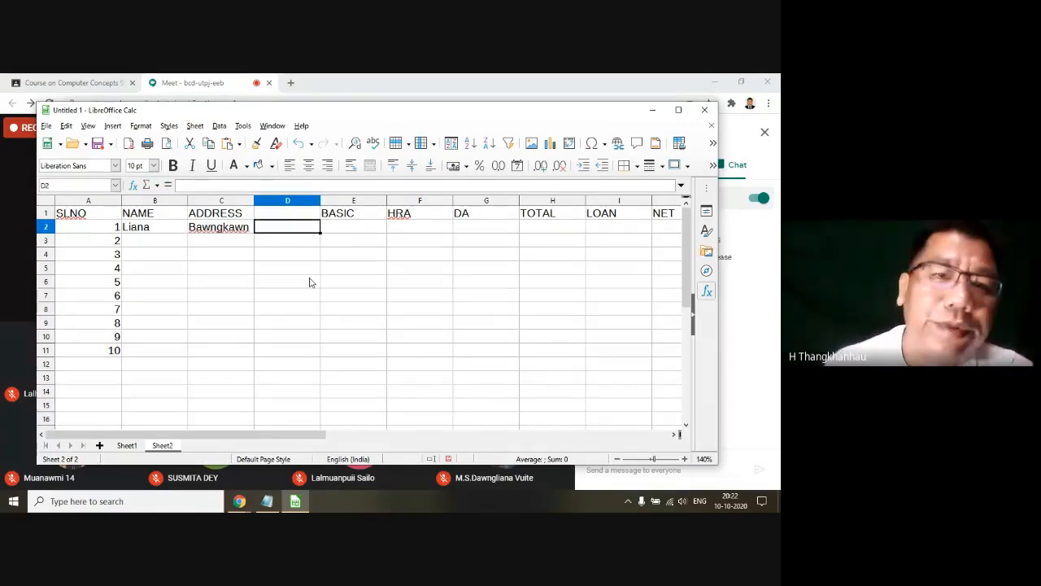
Step: Enter the heading JOINING DATE in capitals in the empty cell D1
left_click(293, 214)
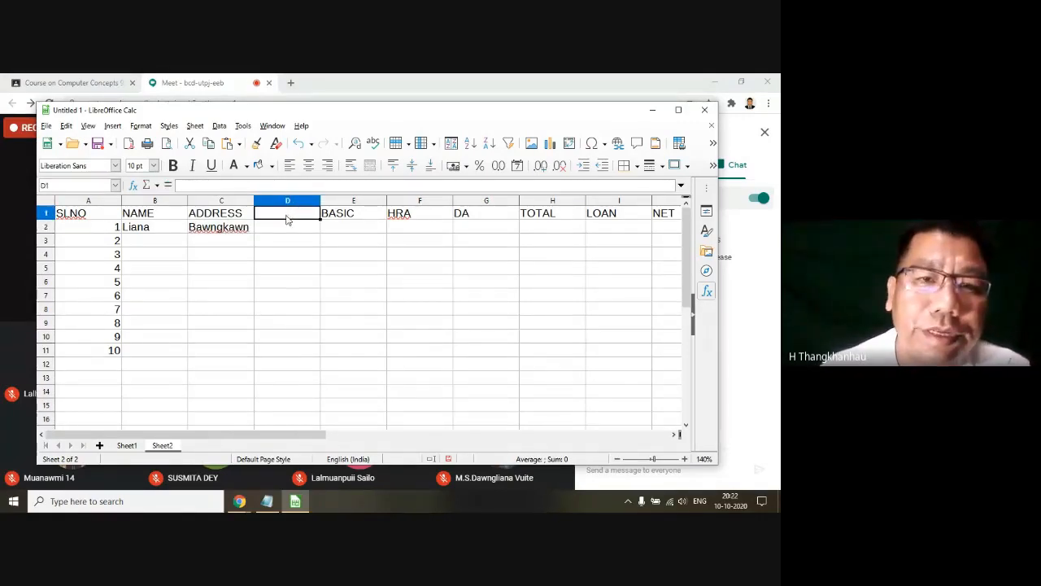
type("Joining")
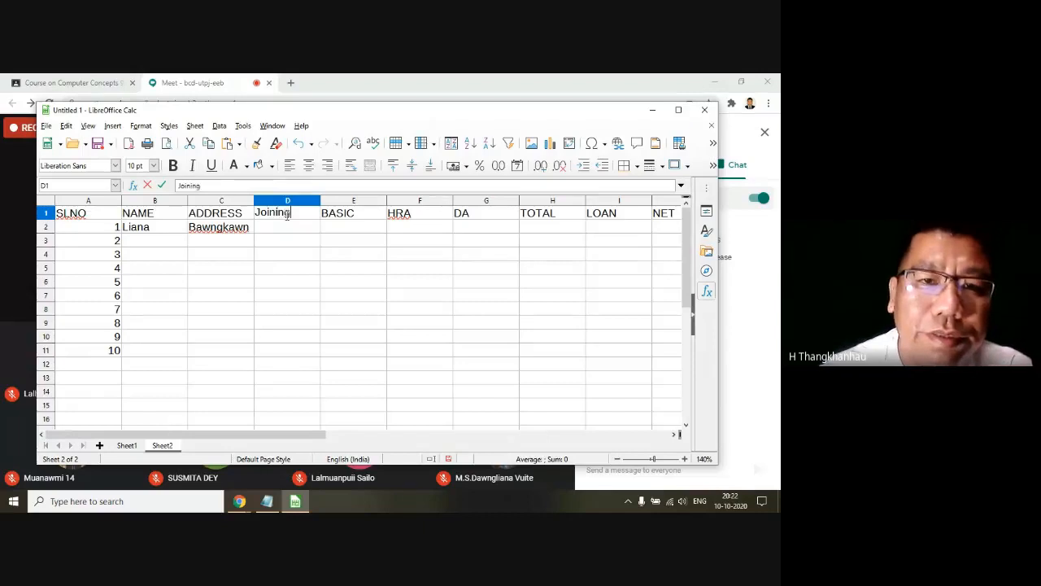
key("BackSpace")
key("BackSpace")
key("BackSpace")
key("BackSpace")
key("BackSpace")
key("BackSpace")
type("OINING DATE")
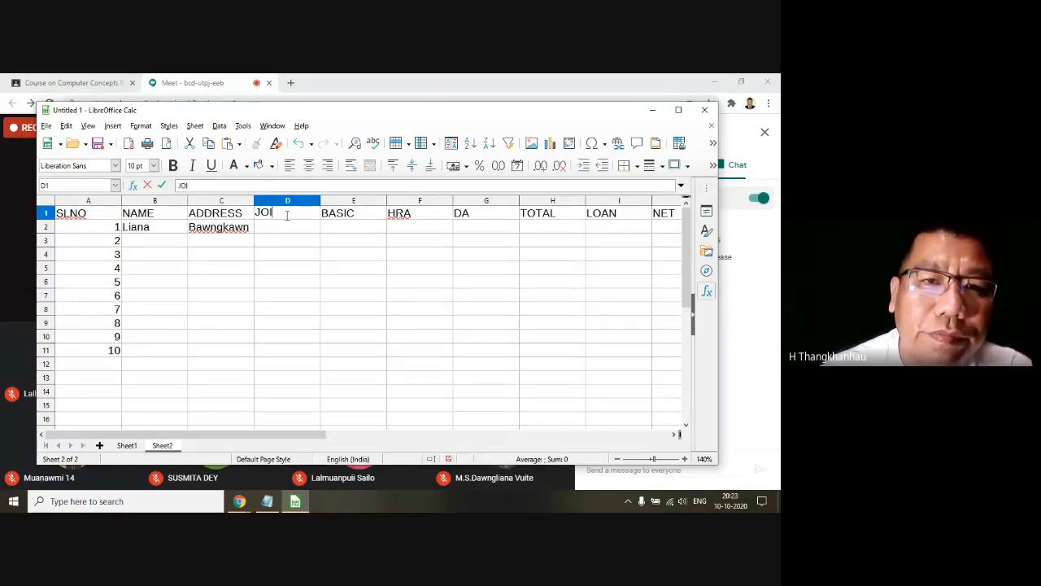
key("Return")
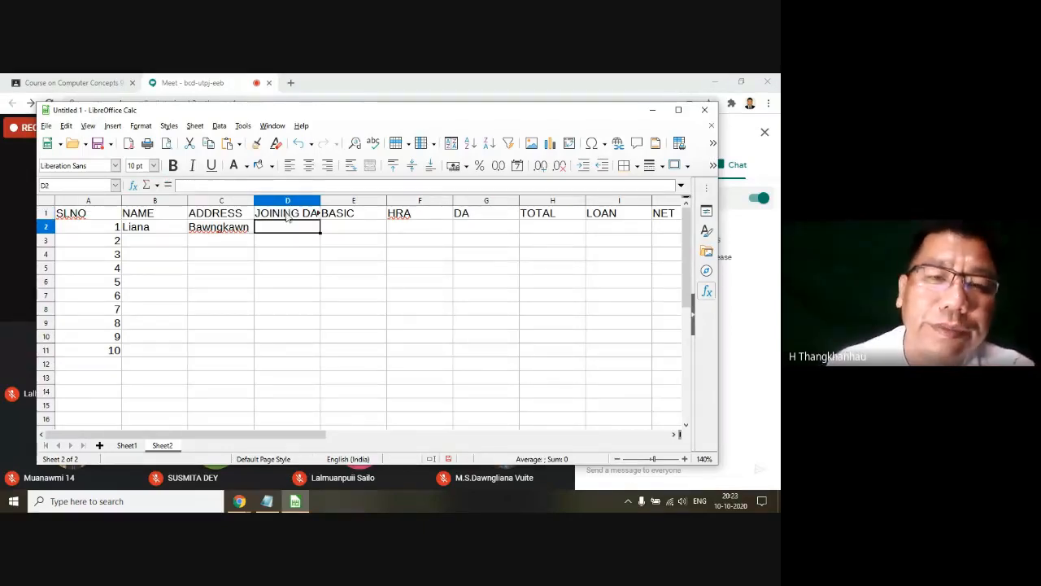
Step: Enter the date 15-07-2019 in cell D2 under the JOINING DATE heading
left_click(289, 216)
left_click(289, 229)
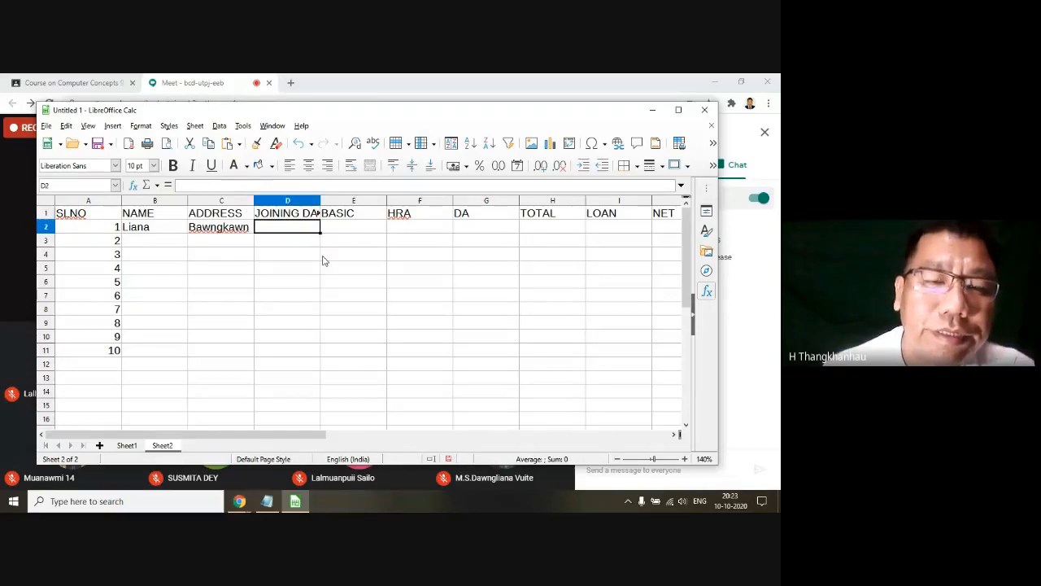
type("15")
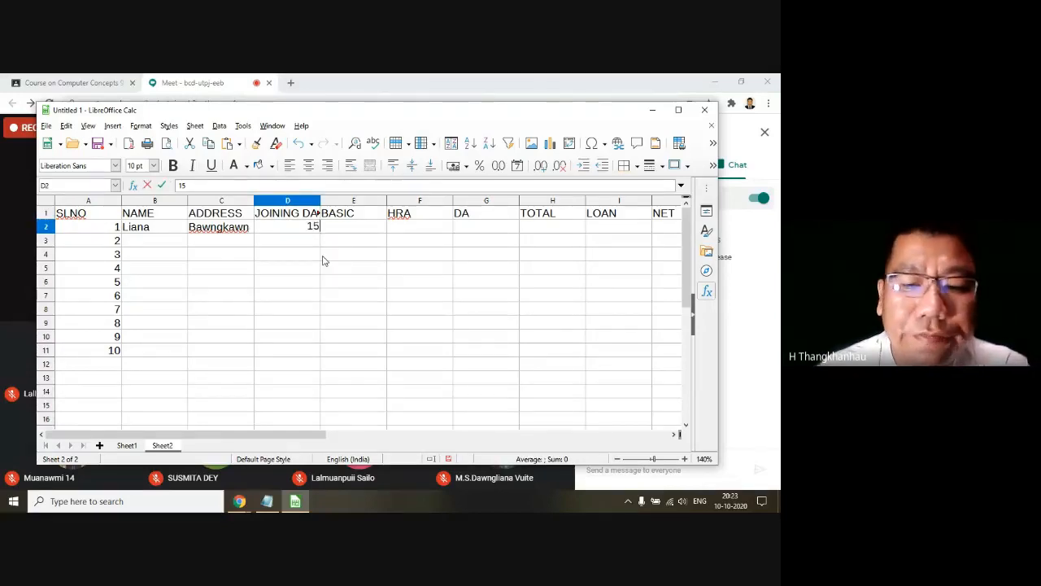
type("-0")
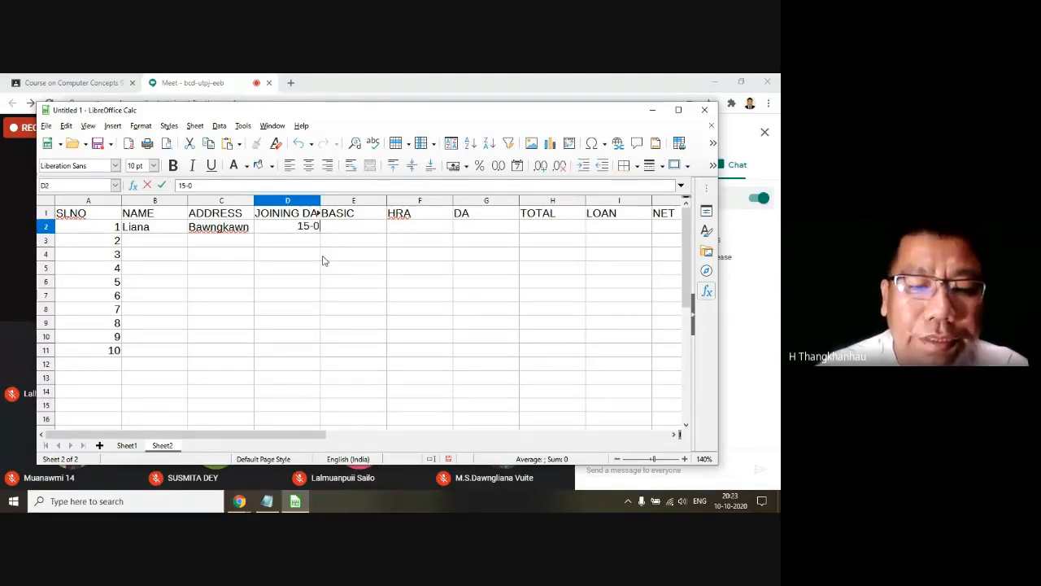
type("7-2")
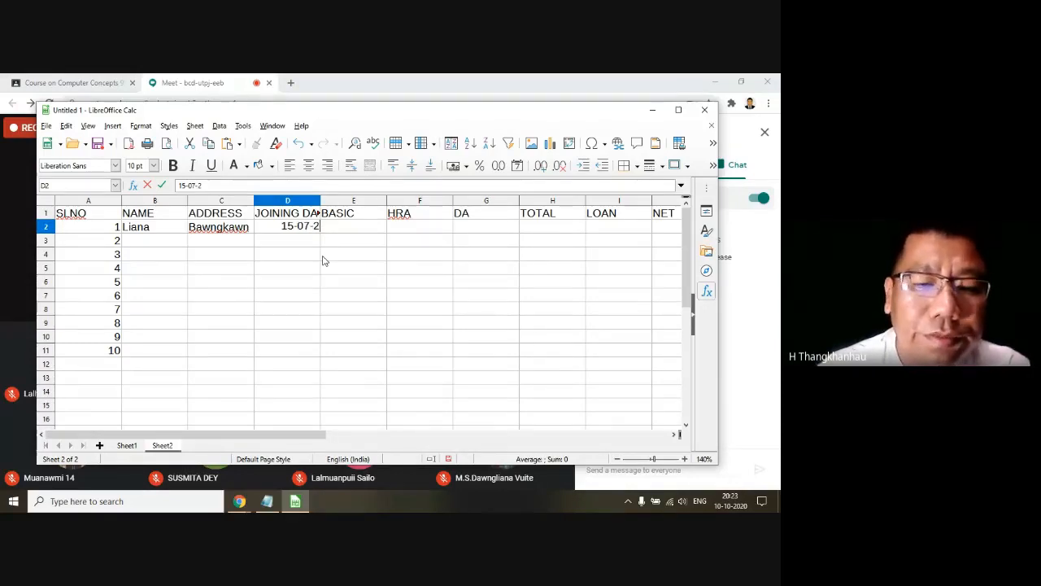
type("019")
key("Return")
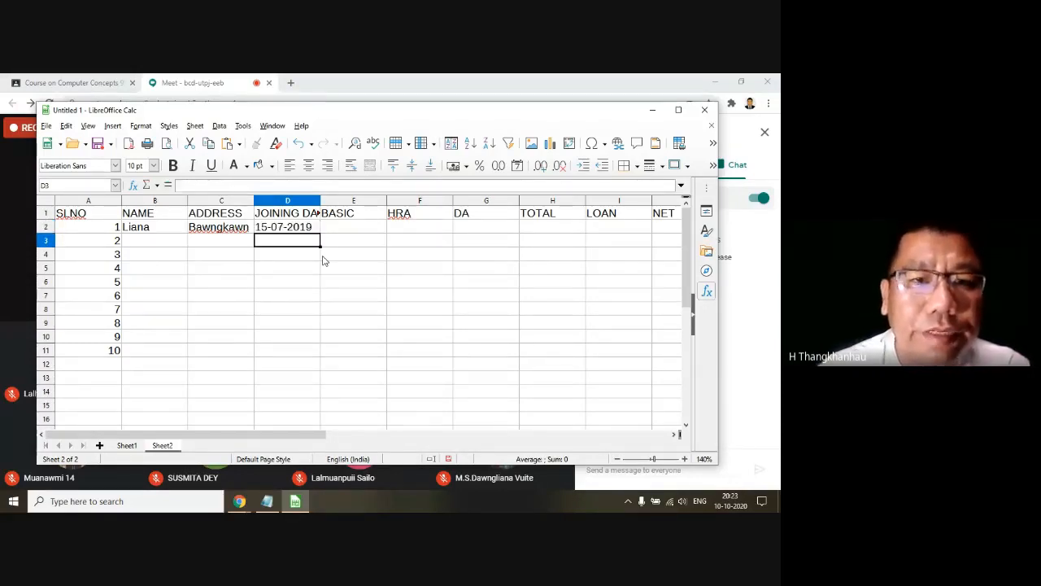
Step: Enter the basic salary 6000 in cell E2, then select cell B3 for the second record
left_click(286, 231)
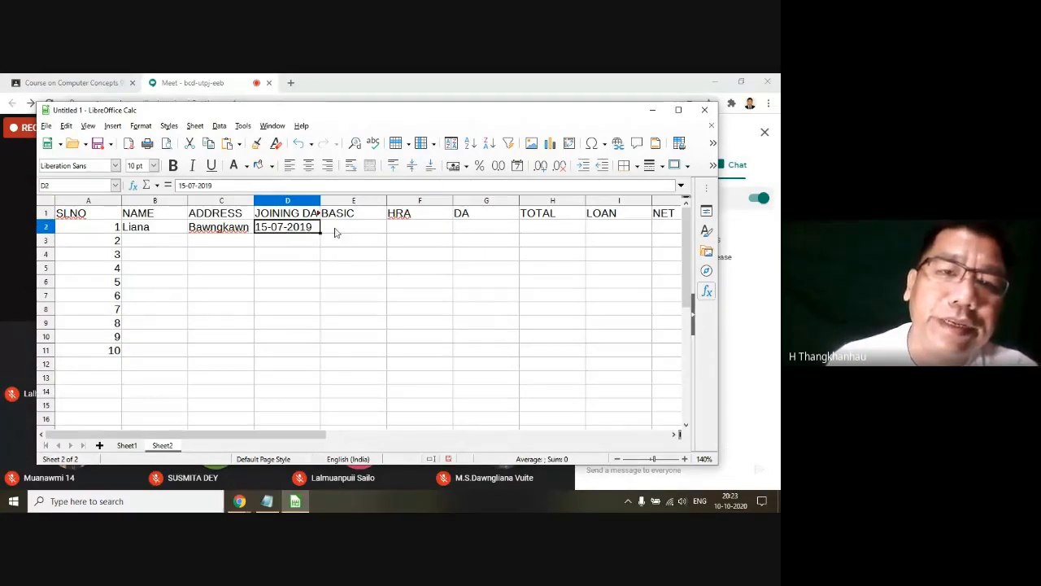
left_click(336, 232)
type("6000")
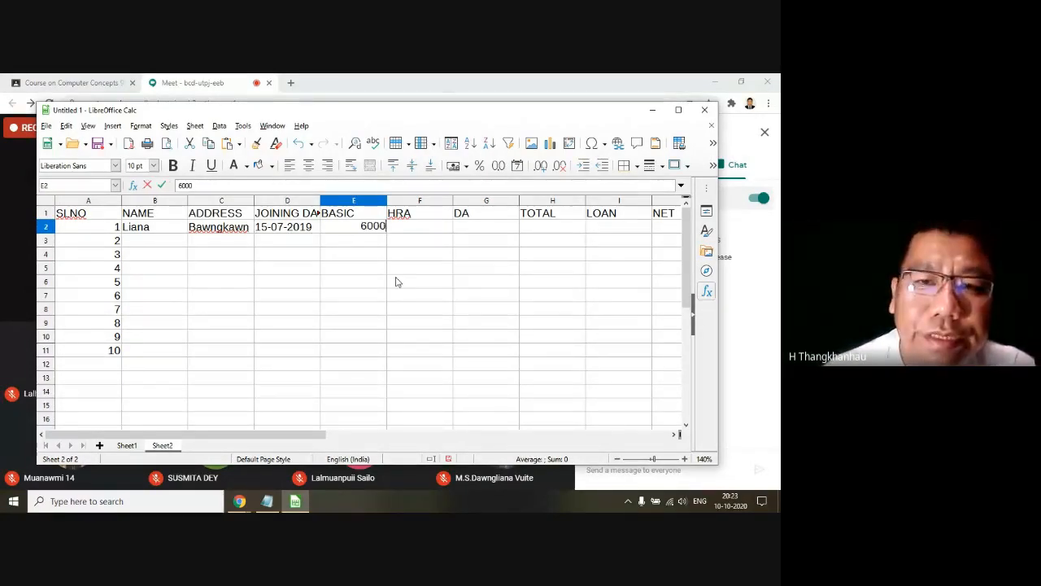
key("Tab")
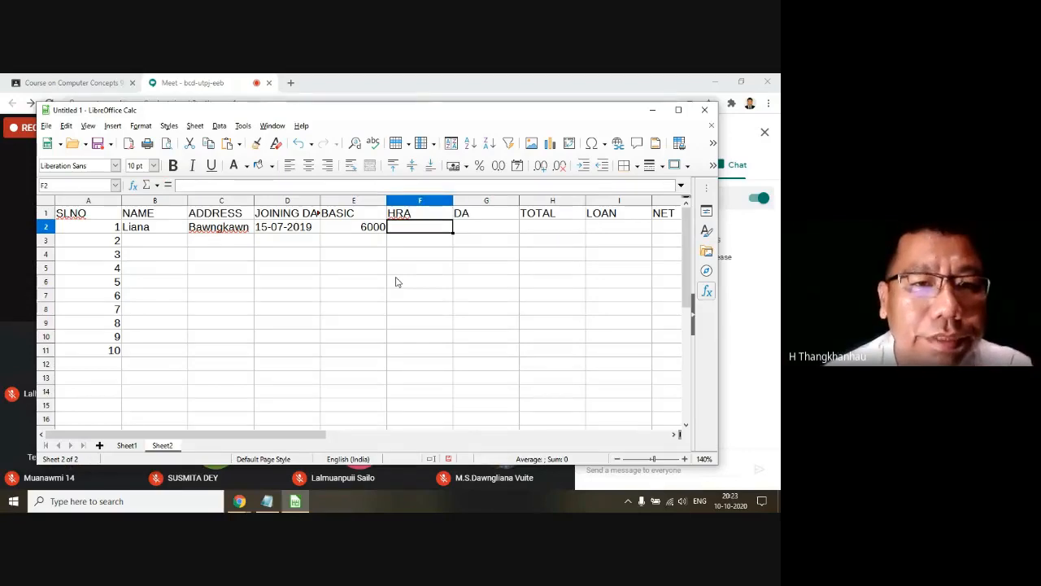
left_click(204, 241)
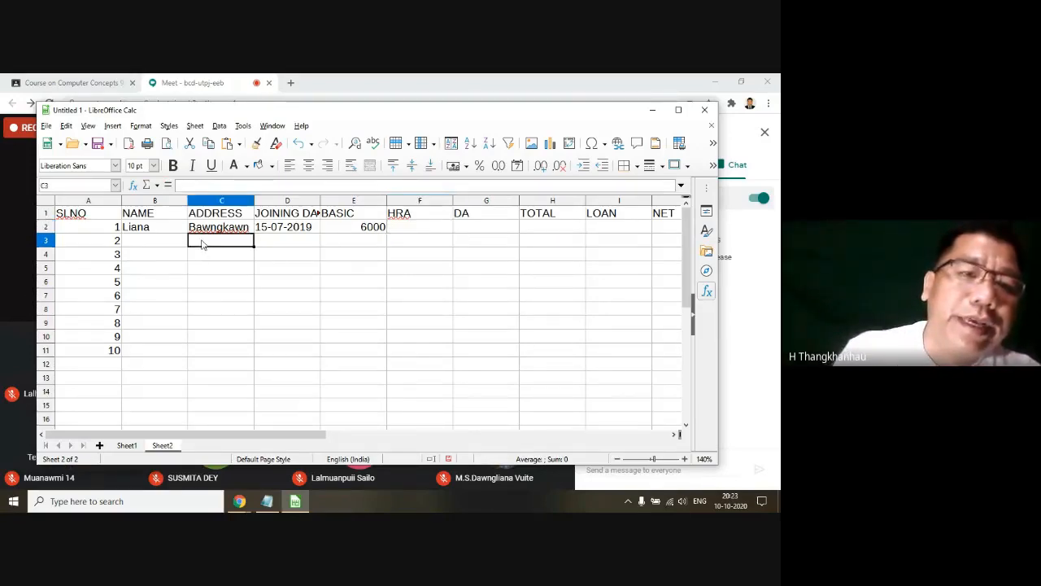
left_click(160, 240)
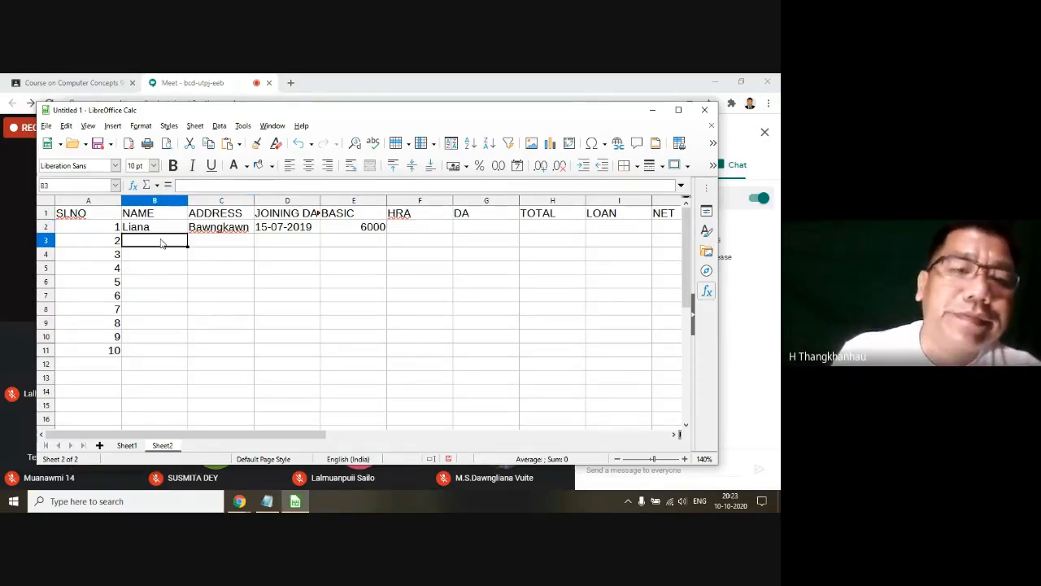
Step: Switch to the Latest Syllabus file in Notepad and highlight topic 4.2.4 Page Setup
left_click(267, 502)
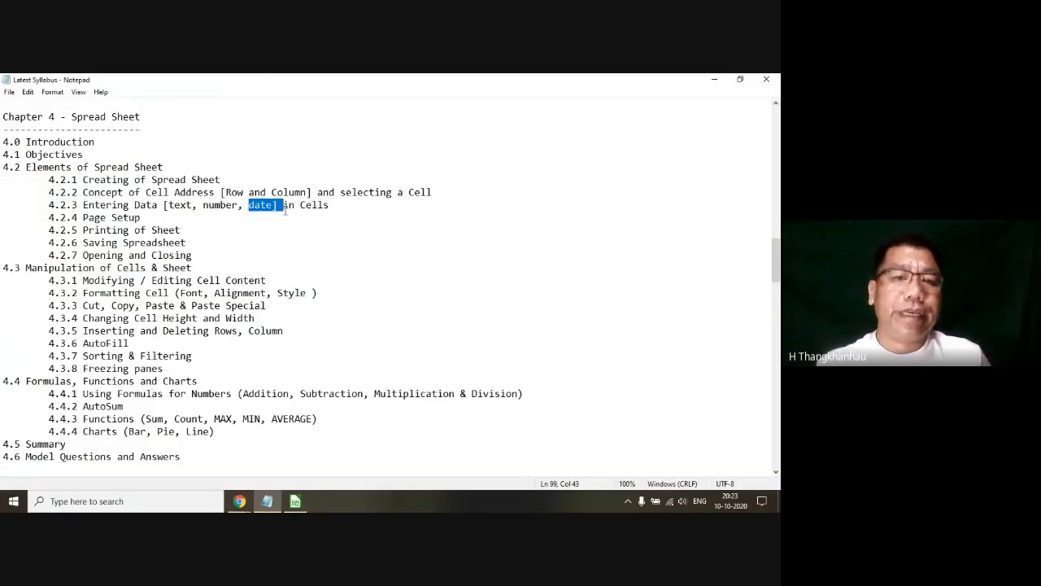
left_click(311, 205)
left_click_drag(160, 217, 21, 217)
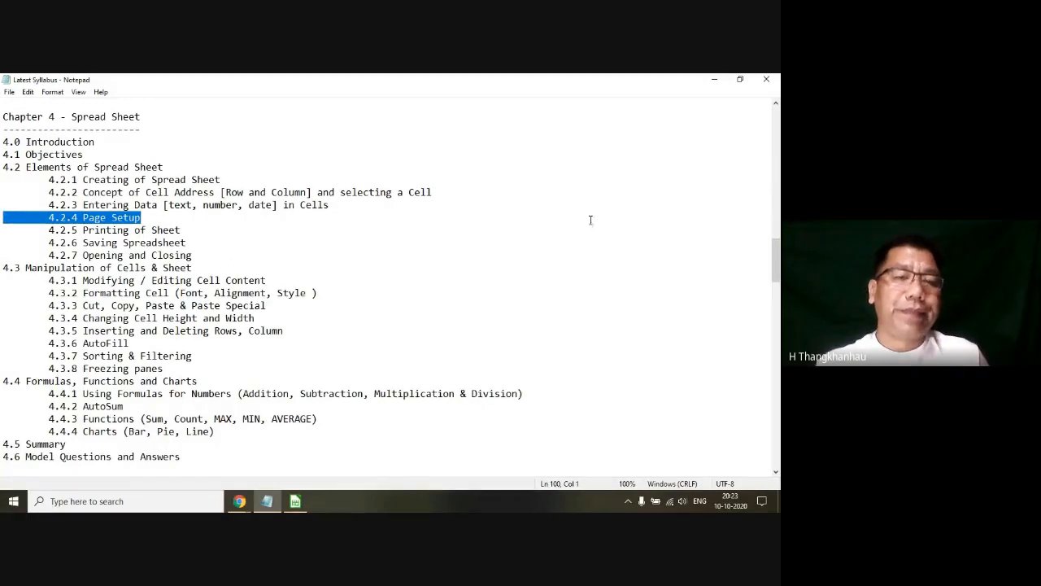
Step: Minimize the syllabus, return to the LibreOffice Calc spreadsheet and maximize its window, with cell F9 selected
left_click(714, 81)
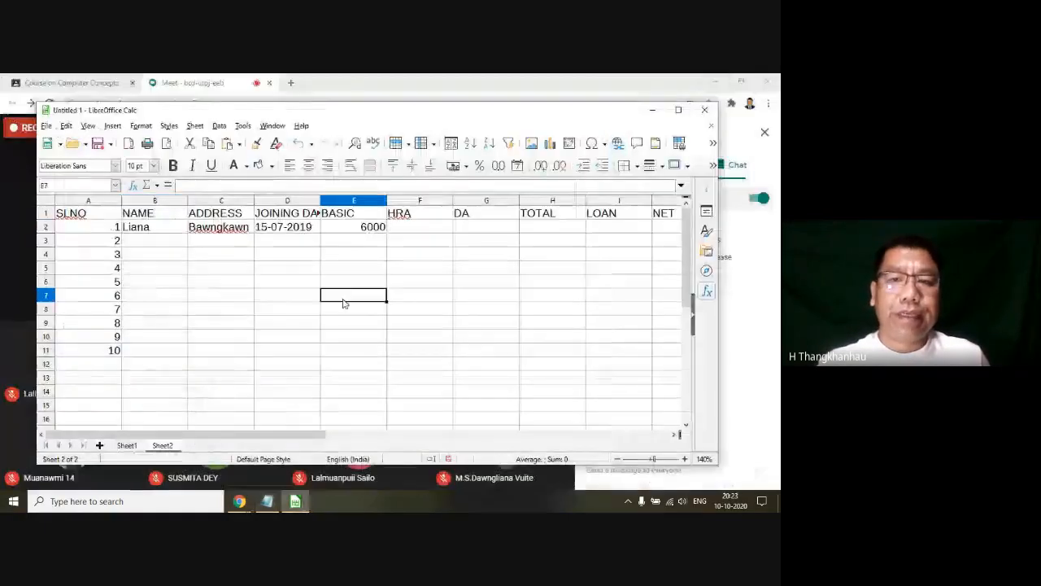
left_click(679, 110)
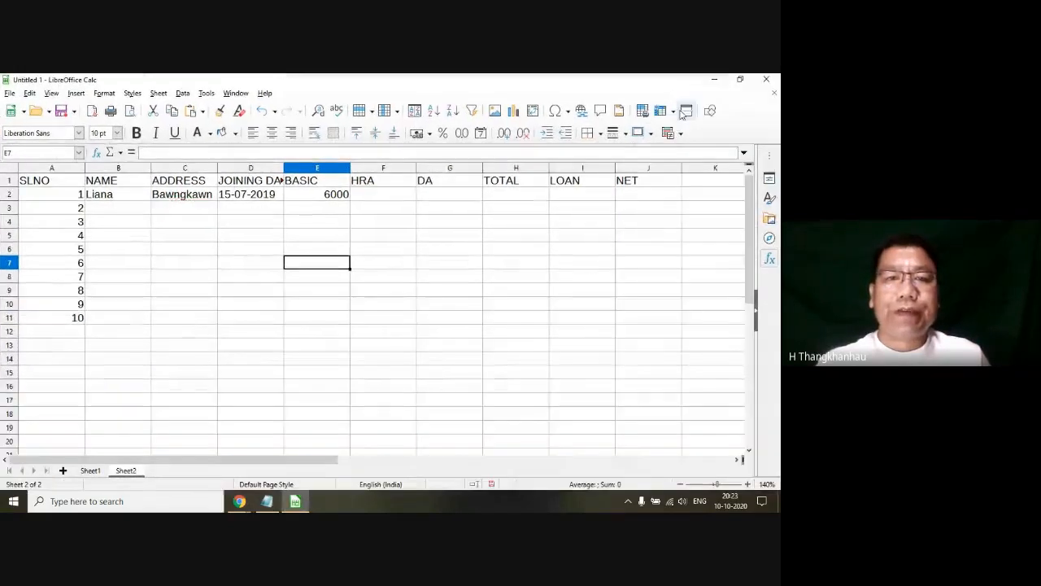
left_click(355, 289)
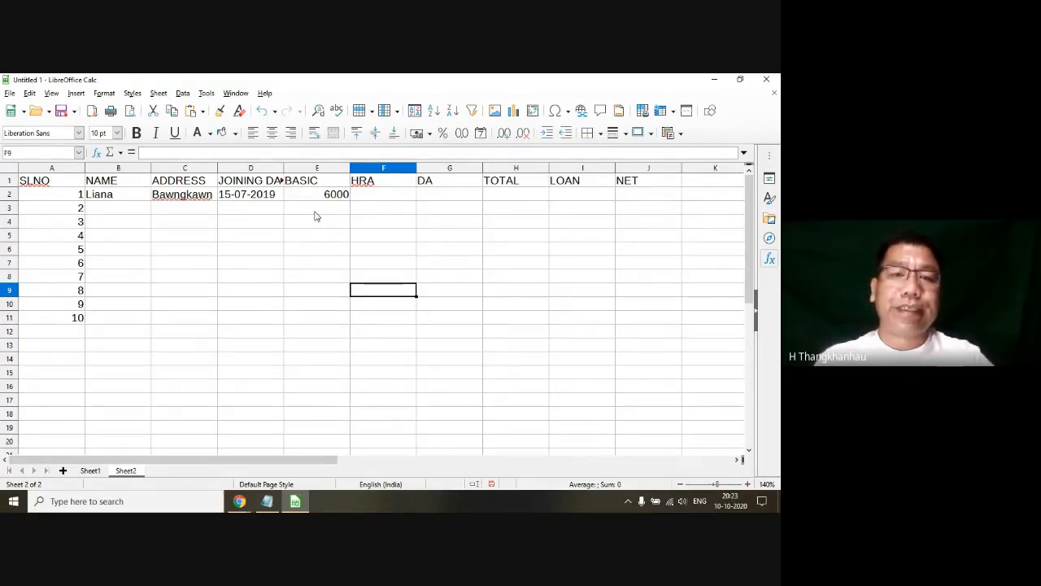
left_click(240, 223)
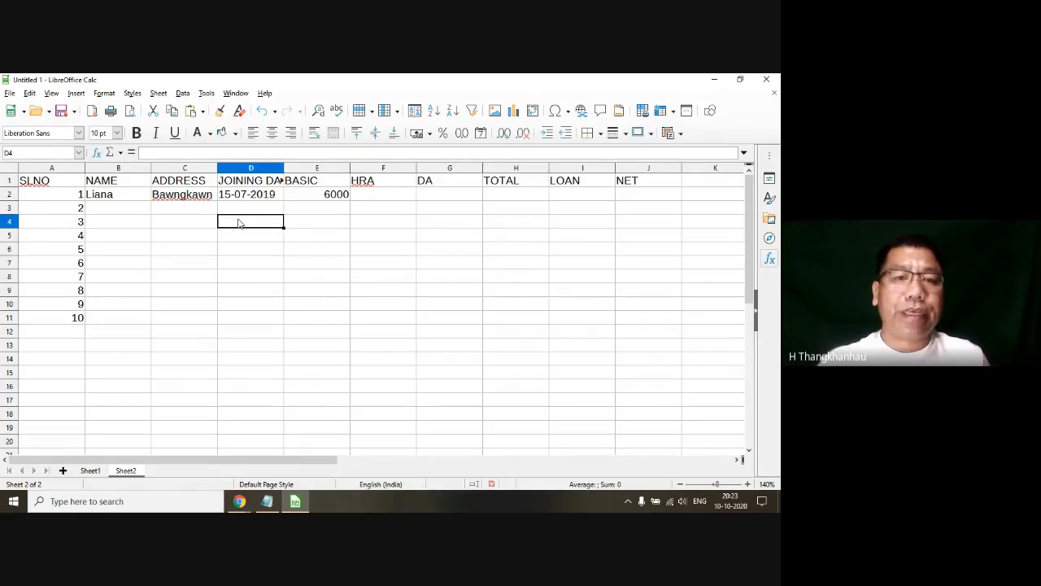
left_click(253, 277)
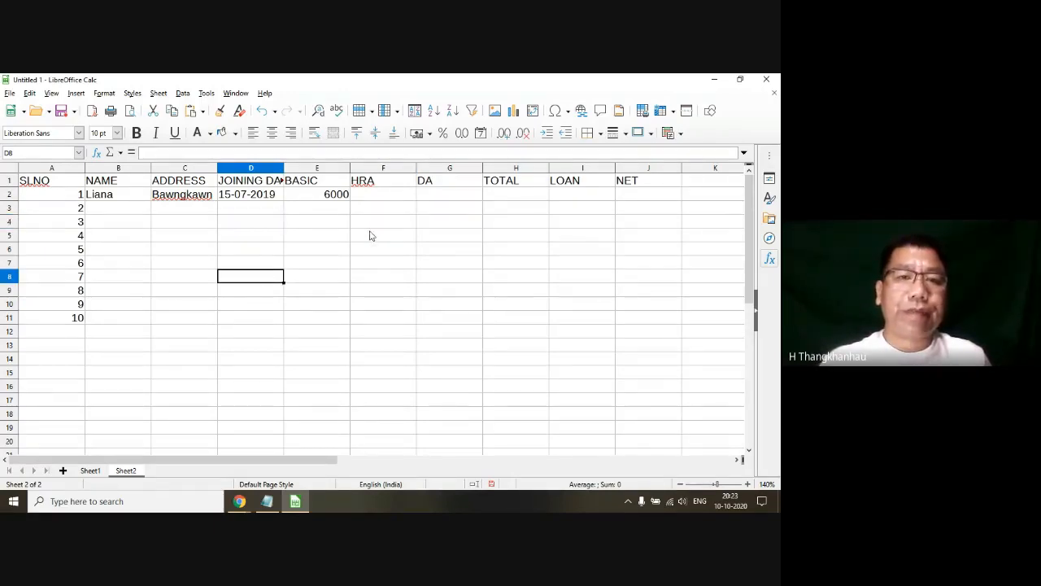
left_click(371, 236)
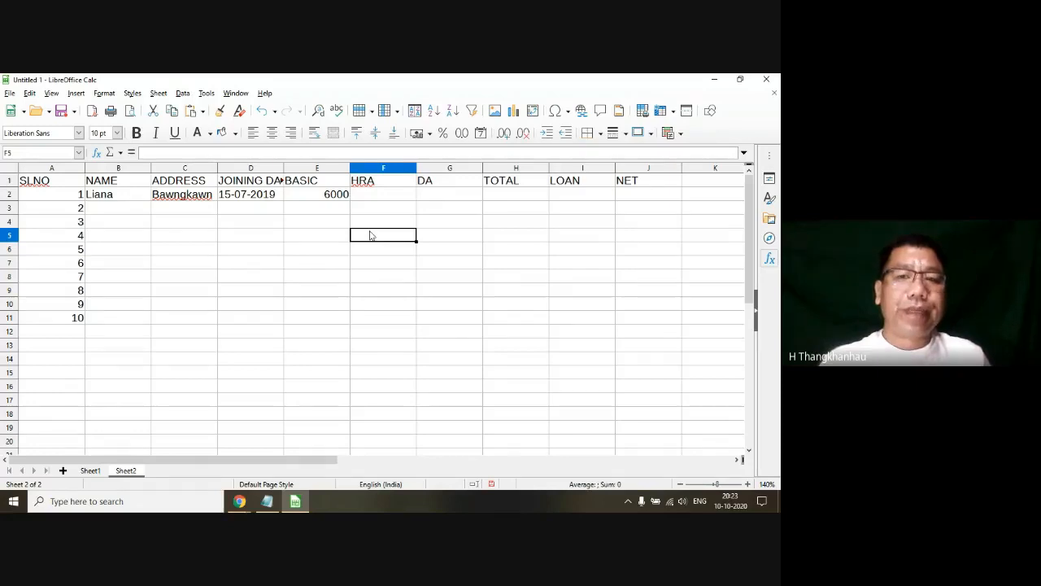
left_click(272, 278)
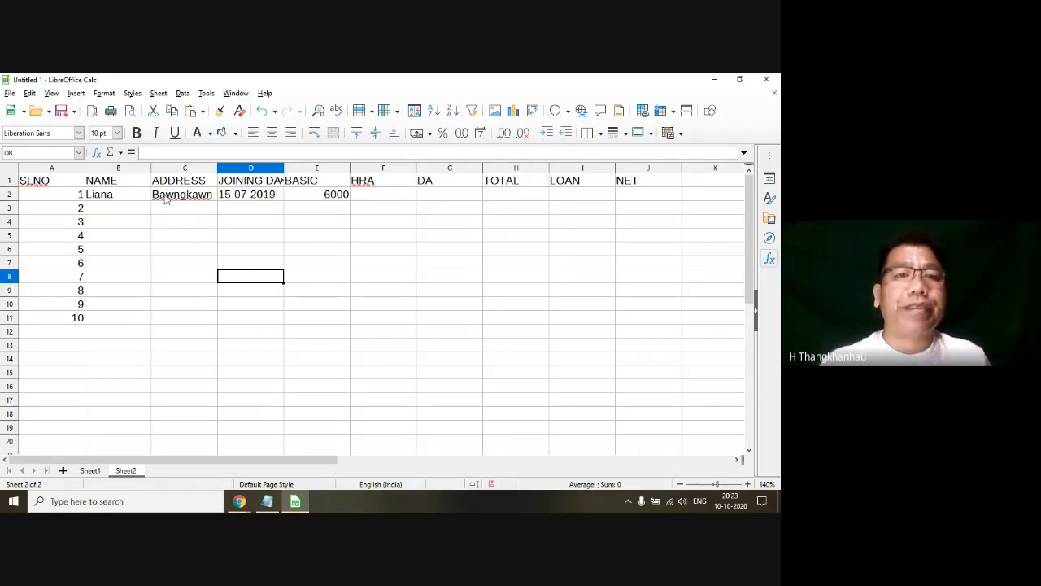
Step: Open the page settings of the Default Page Style and choose A4 as the paper format
left_click(109, 95)
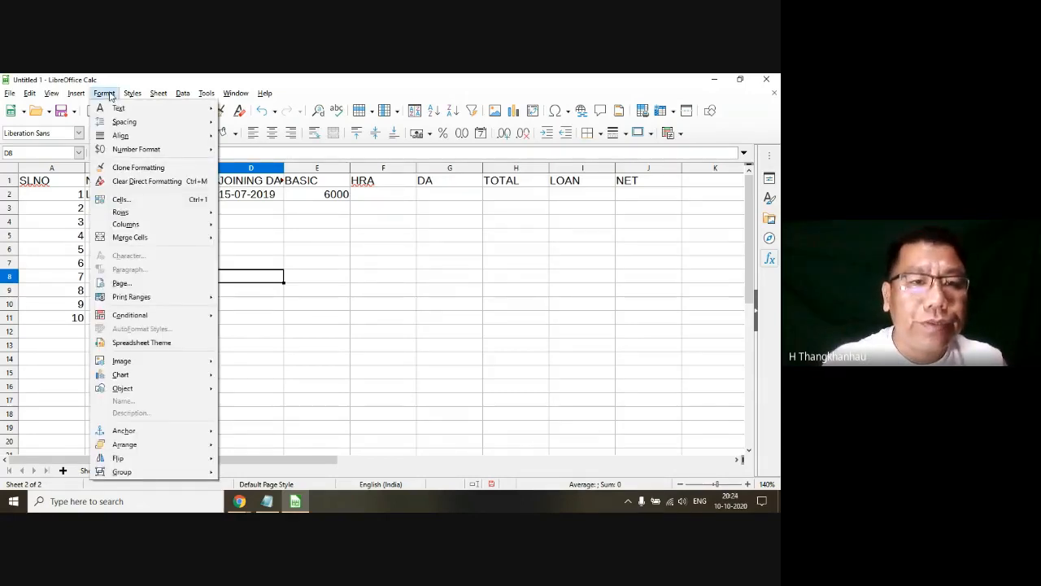
left_click(132, 289)
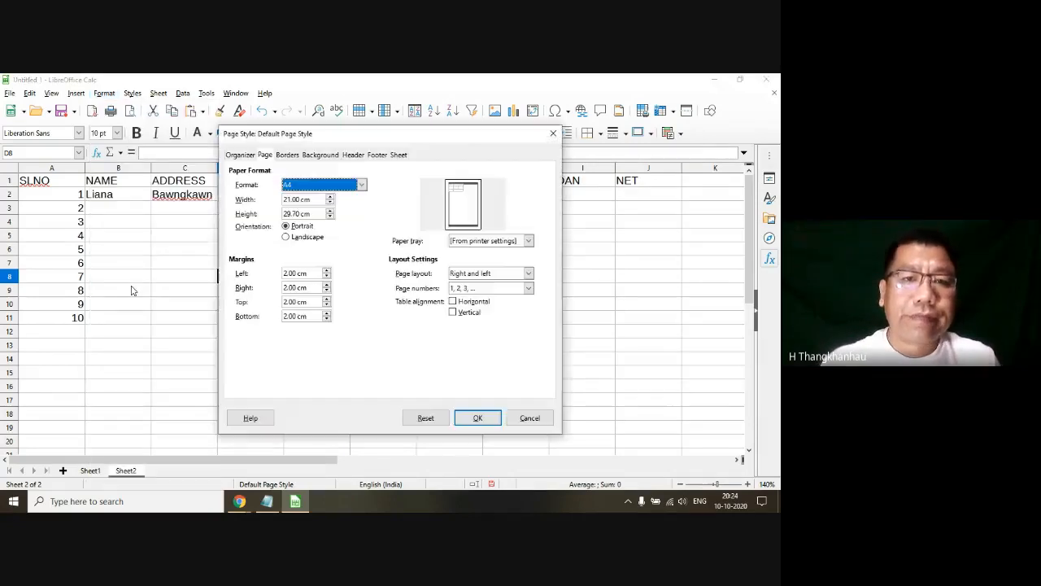
left_click(309, 189)
left_click(309, 190)
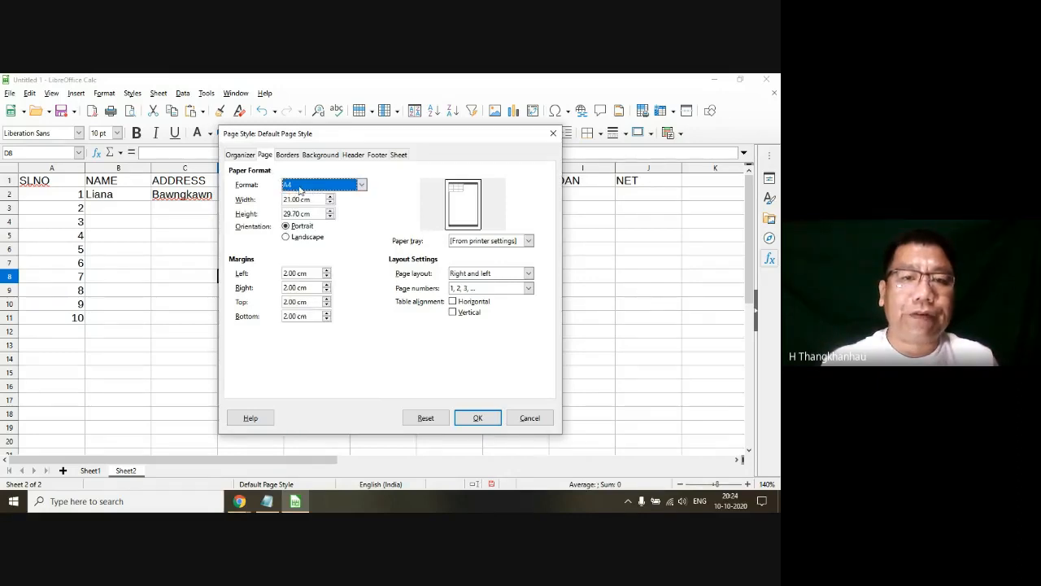
left_click(300, 187)
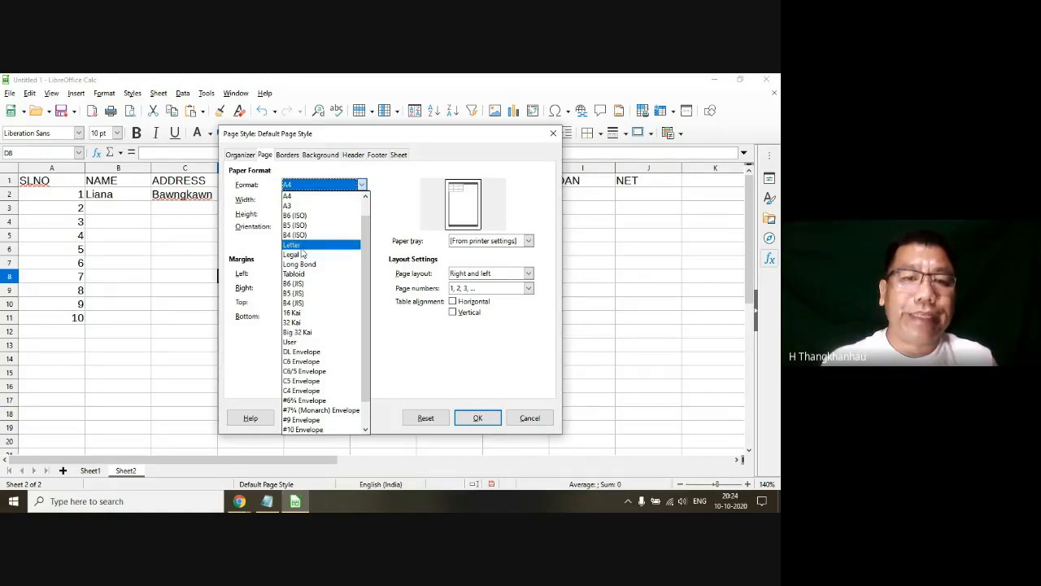
left_click(300, 196)
left_click(300, 186)
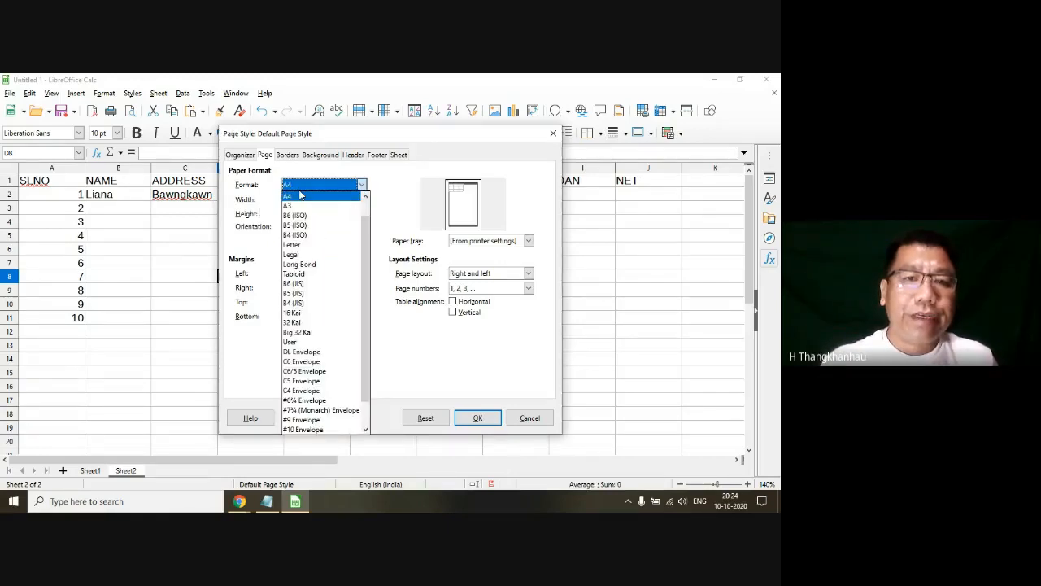
left_click(293, 197)
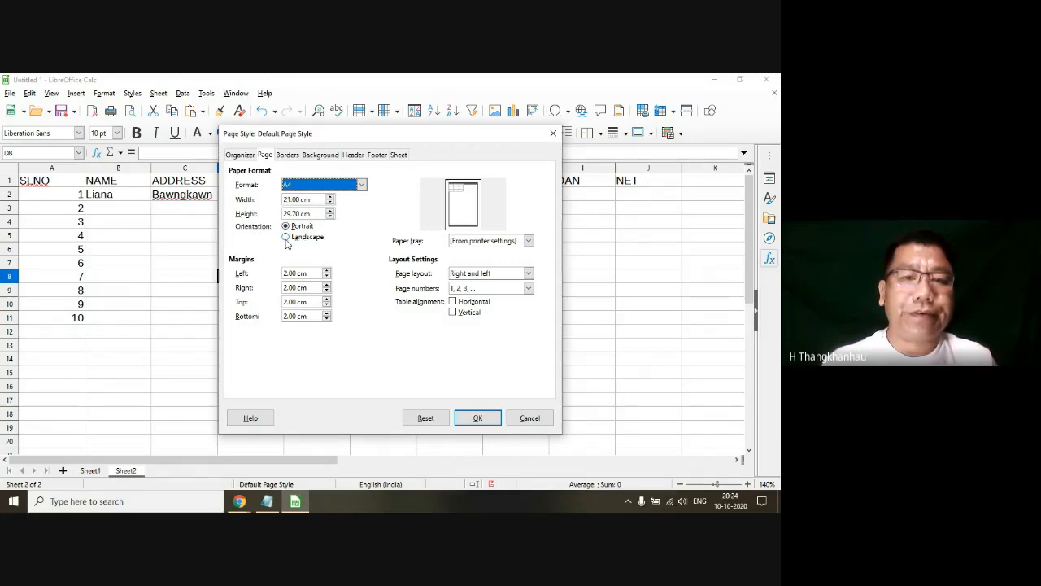
Step: Compare portrait and landscape in the page preview, then set the orientation to Landscape and apply the page style
left_click(285, 239)
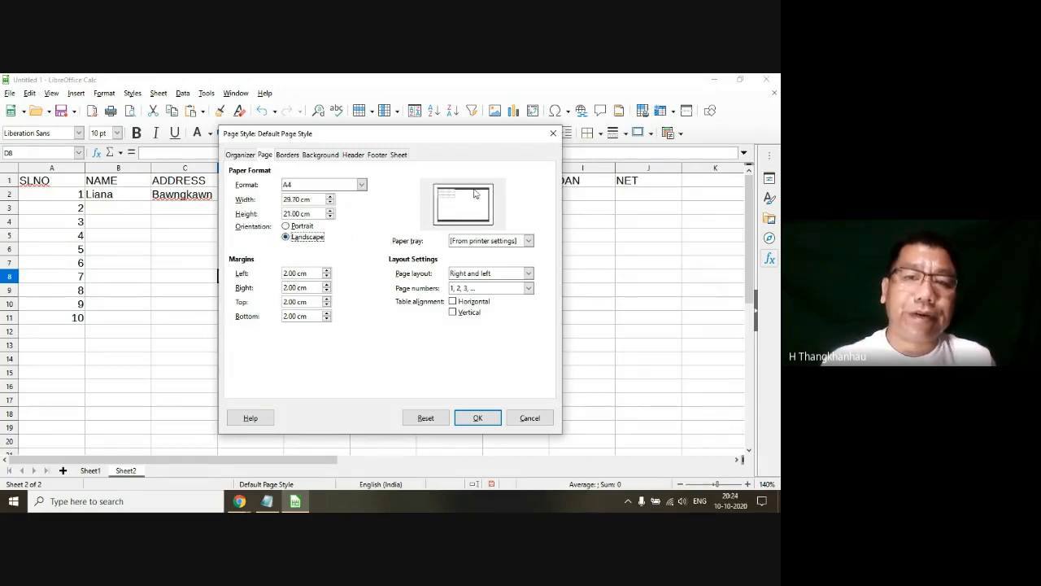
left_click(285, 226)
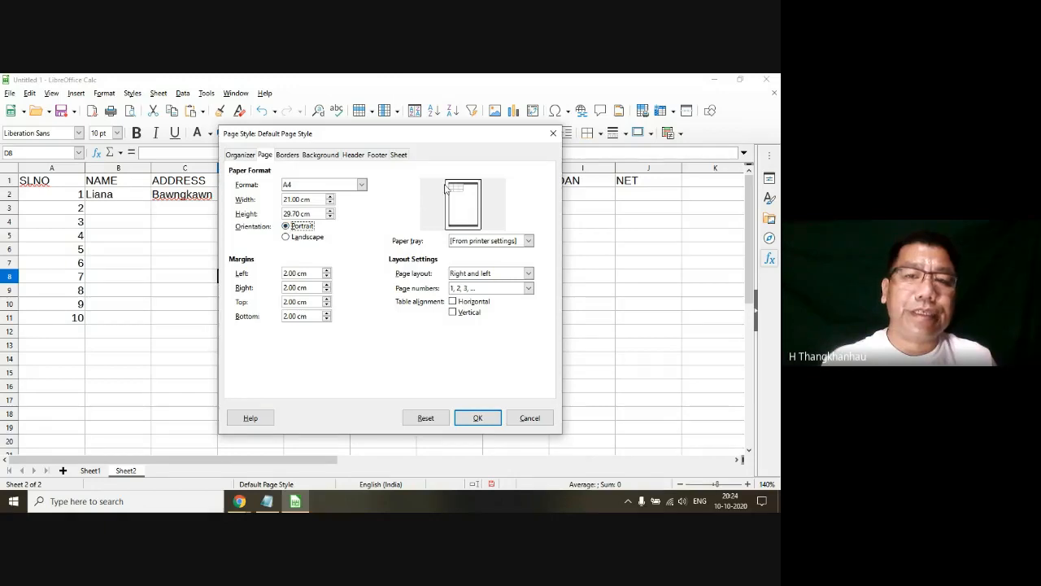
left_click(286, 237)
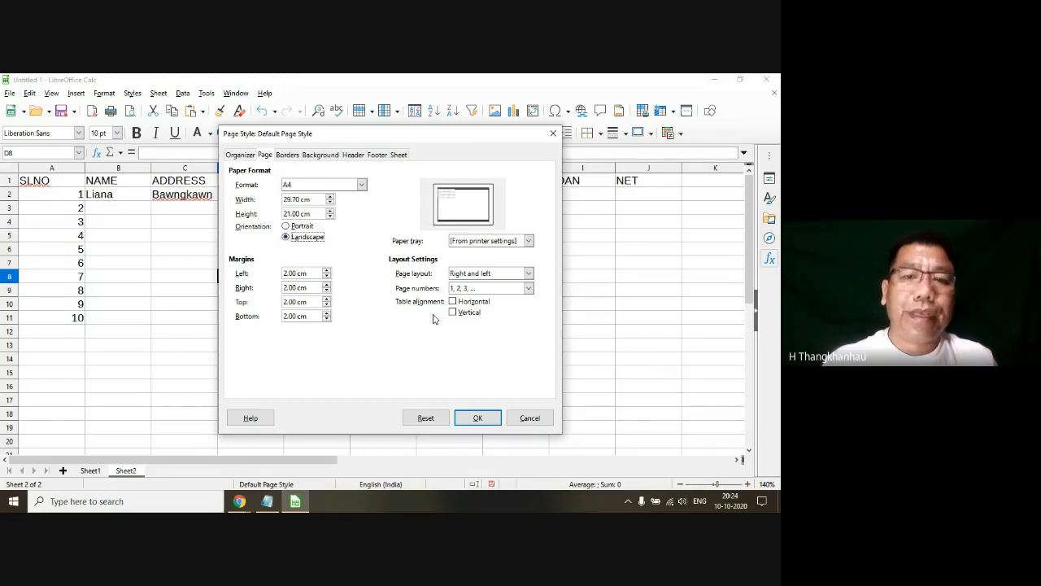
left_click(478, 417)
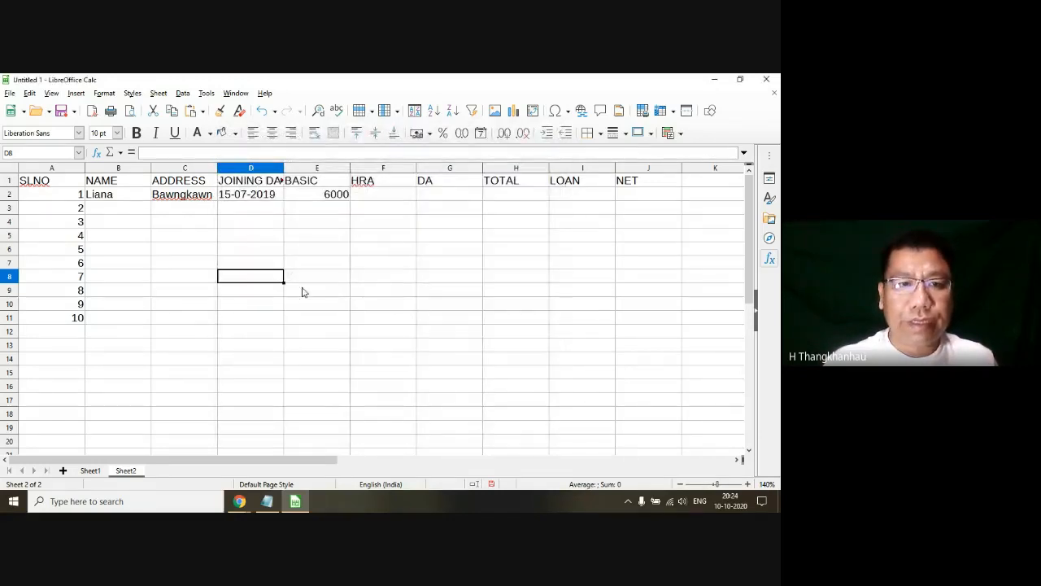
Step: Examine where the dashed page break lines fall across the columns and rows of Sheet2
scroll(565, 435, "down", 1)
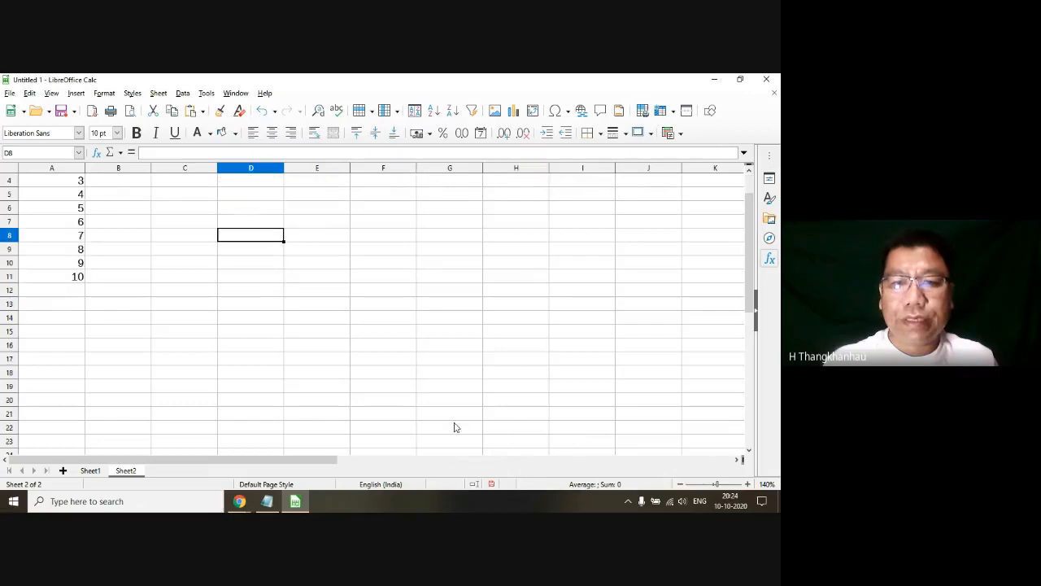
left_click_drag(320, 468, 478, 457)
scroll(481, 367, "up", 1)
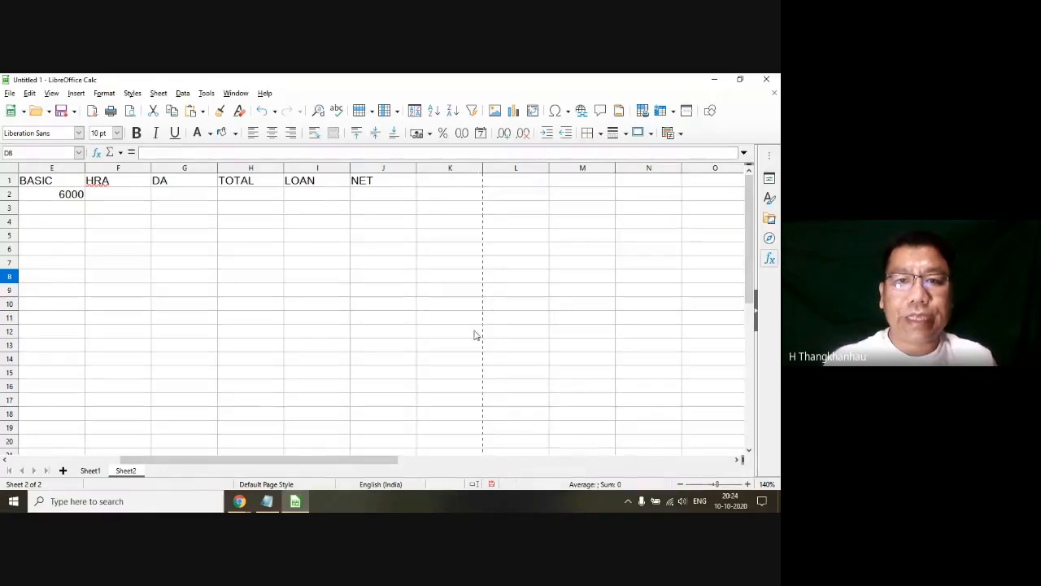
scroll(481, 362, "down", 7)
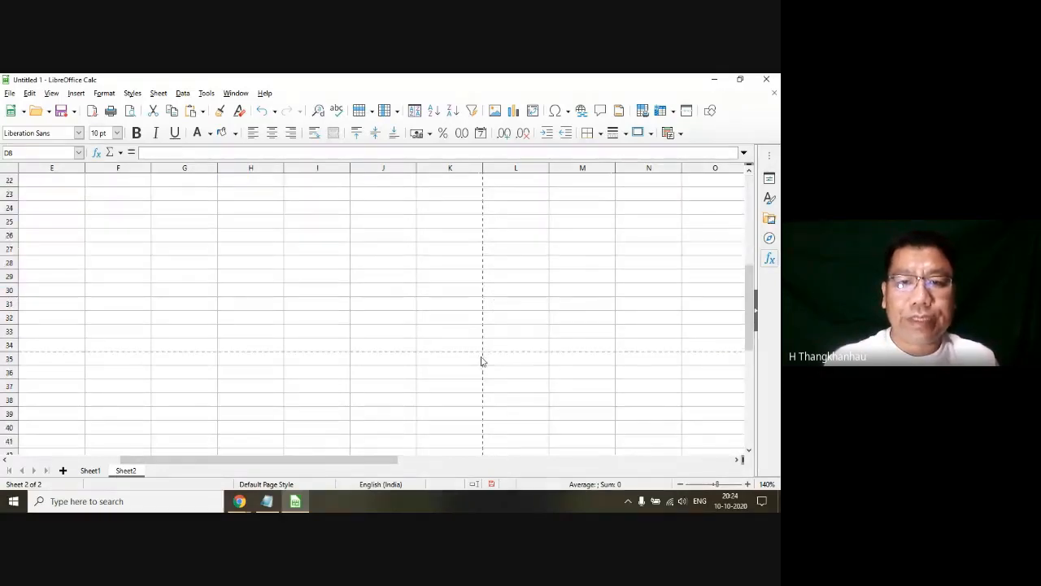
scroll(481, 360, "up", 4)
scroll(479, 243, "down", 5)
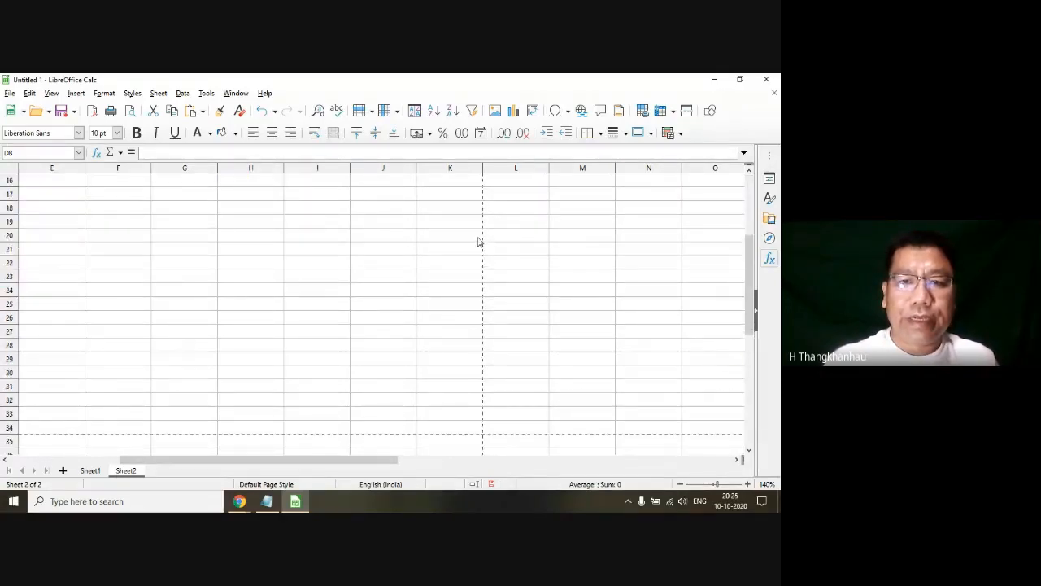
left_click(479, 306)
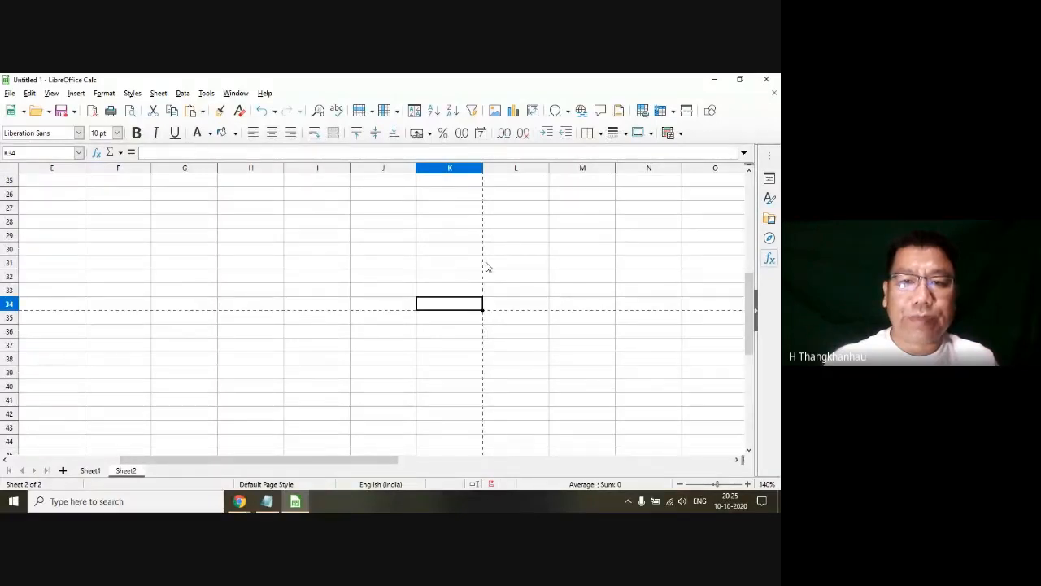
scroll(302, 266, "up", 2)
scroll(292, 269, "up", 6)
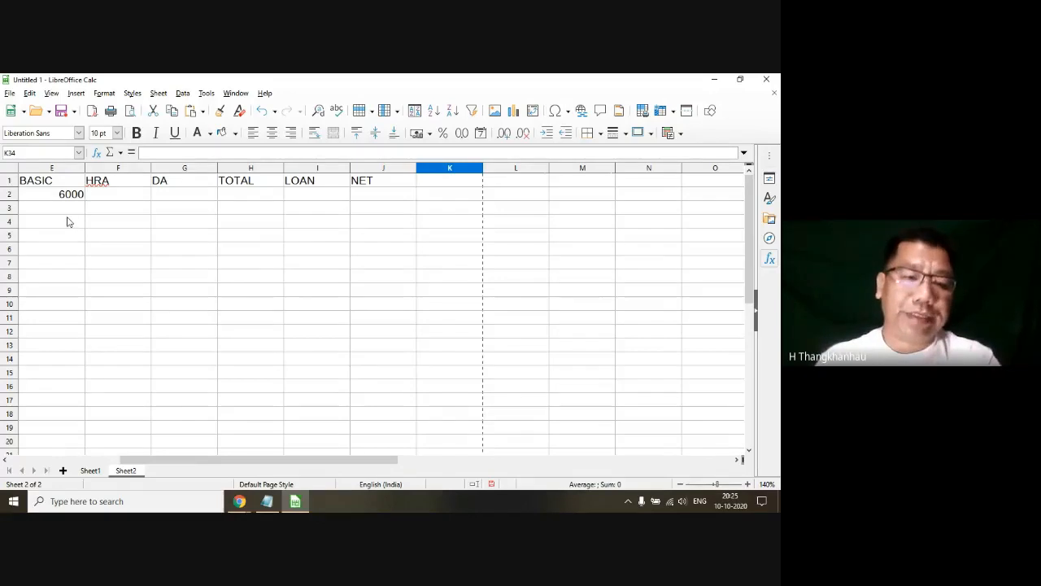
scroll(370, 337, "down", 7)
scroll(379, 337, "up", 7)
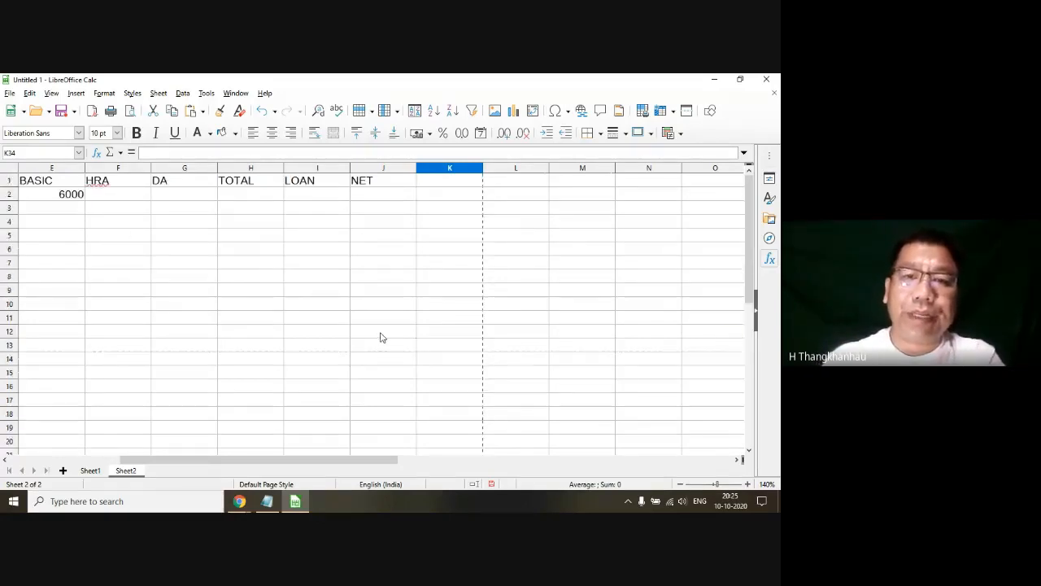
Step: Inspect cells inside and outside the landscape page boundary, then return to the start of the salary table
left_click(453, 184)
left_click(389, 184)
left_click(271, 208)
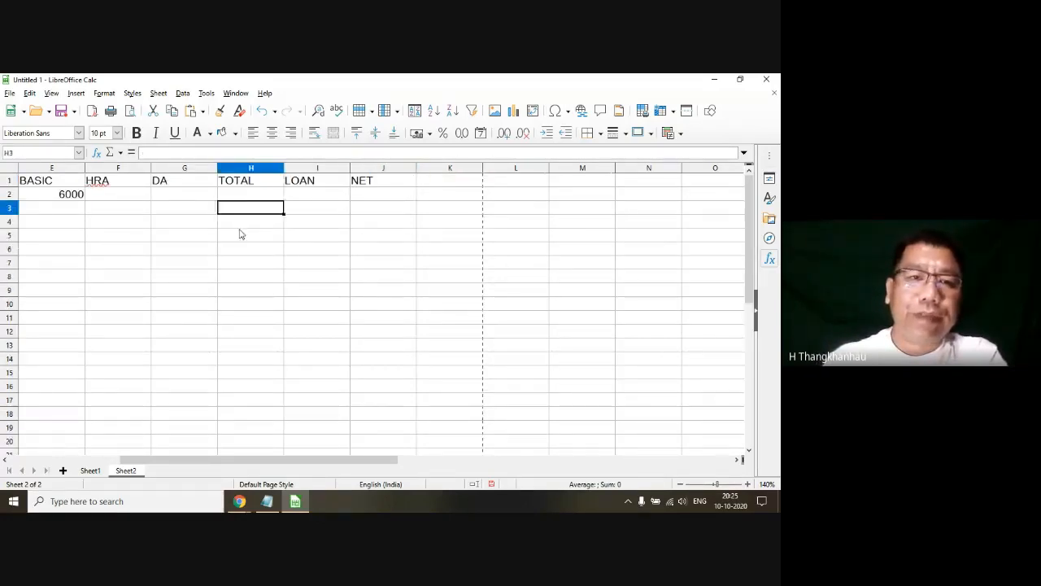
left_click(200, 262)
left_click(260, 348)
left_click(402, 371)
scroll(429, 365, "down", 6)
left_click(430, 365)
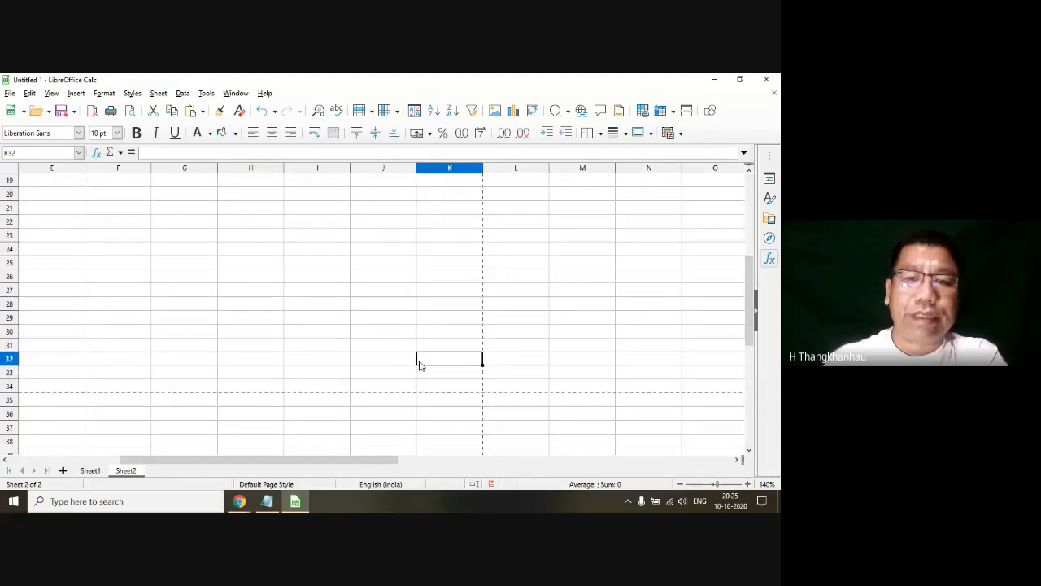
left_click(581, 290)
scroll(581, 299, "down", 4)
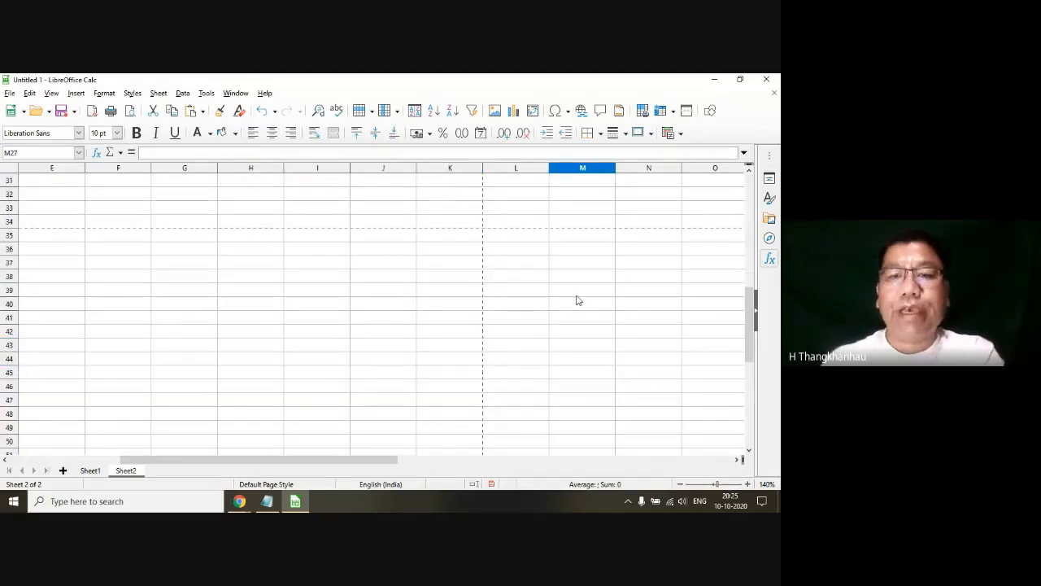
scroll(249, 292, "up", 9)
scroll(249, 292, "up", 1)
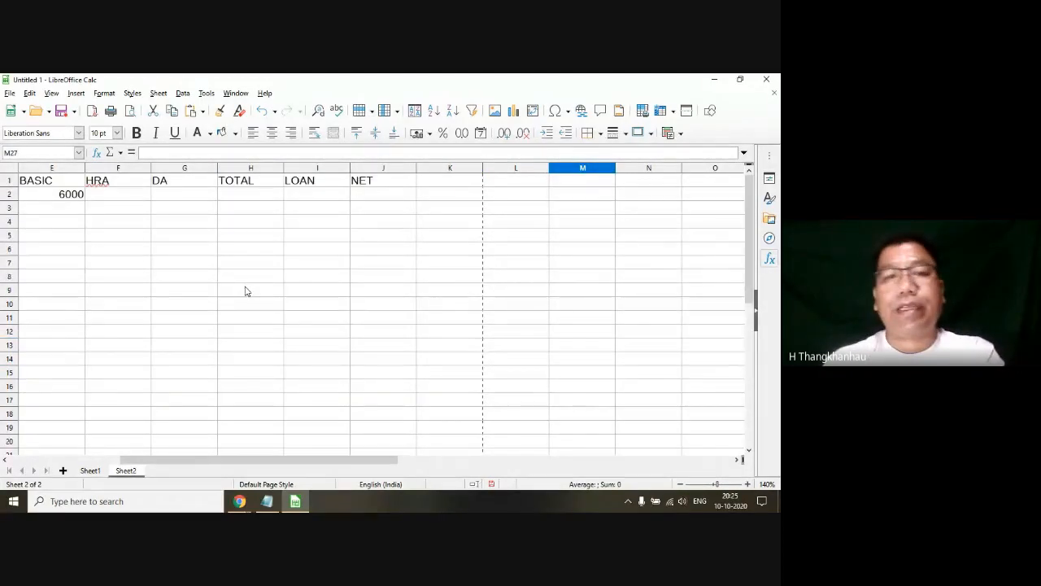
left_click(118, 262)
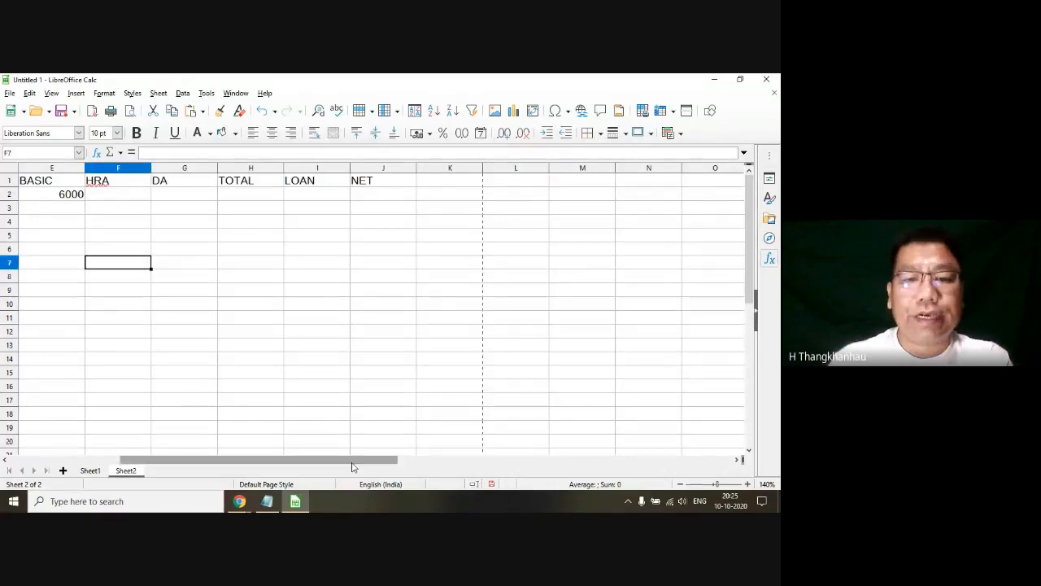
left_click_drag(352, 463, 213, 456)
left_click(258, 324)
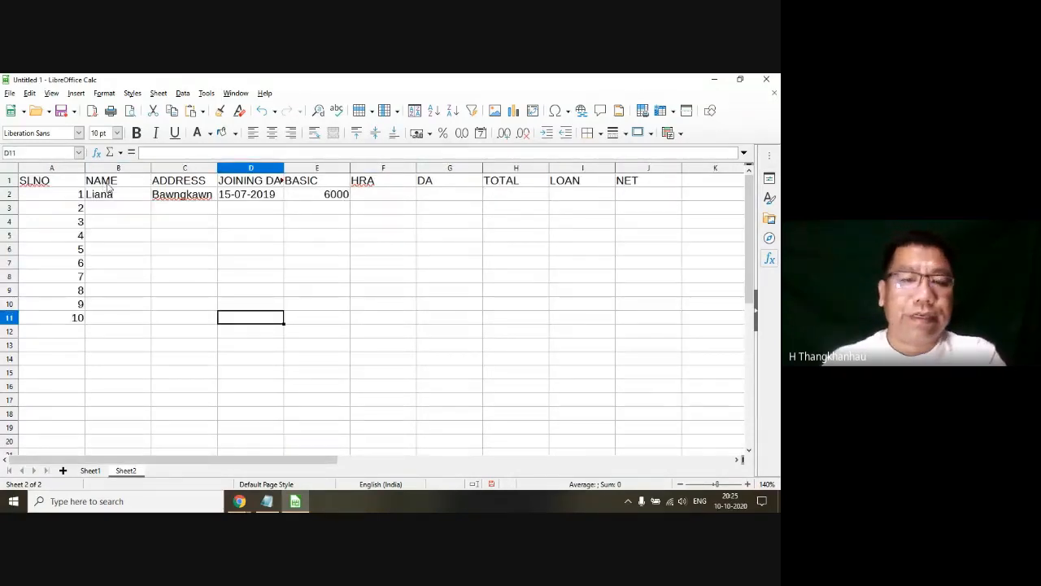
Step: Check the Page Setup topic in the Latest Syllabus file in Notepad and return to the LibreOffice Calc spreadsheet
left_click(269, 503)
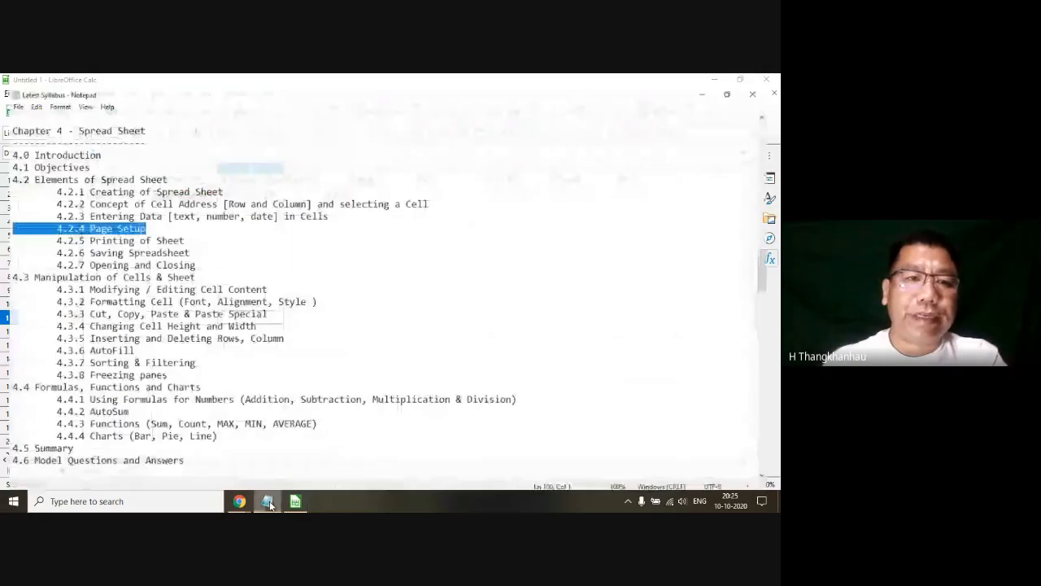
left_click(269, 503)
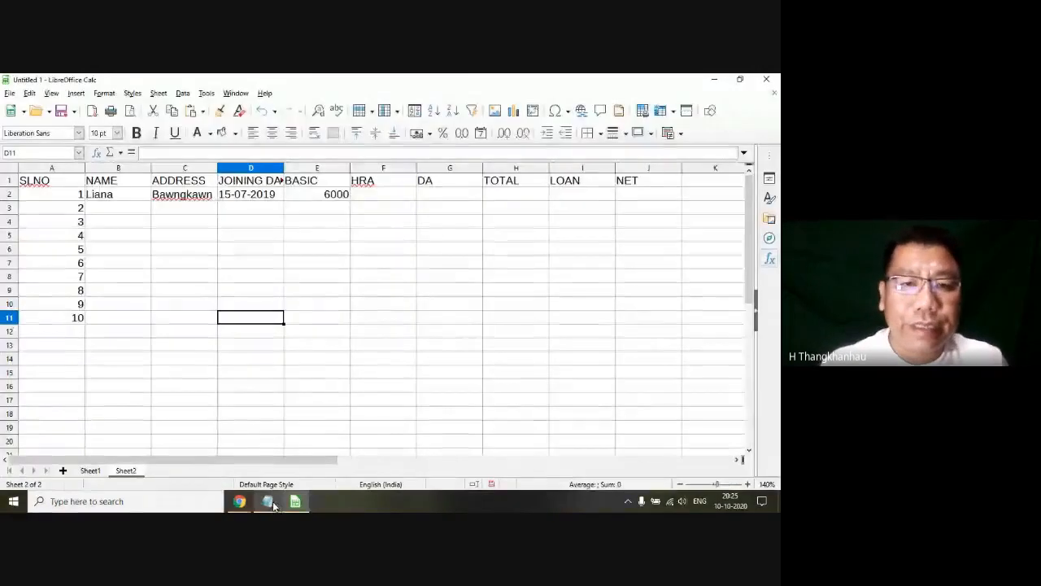
left_click(239, 503)
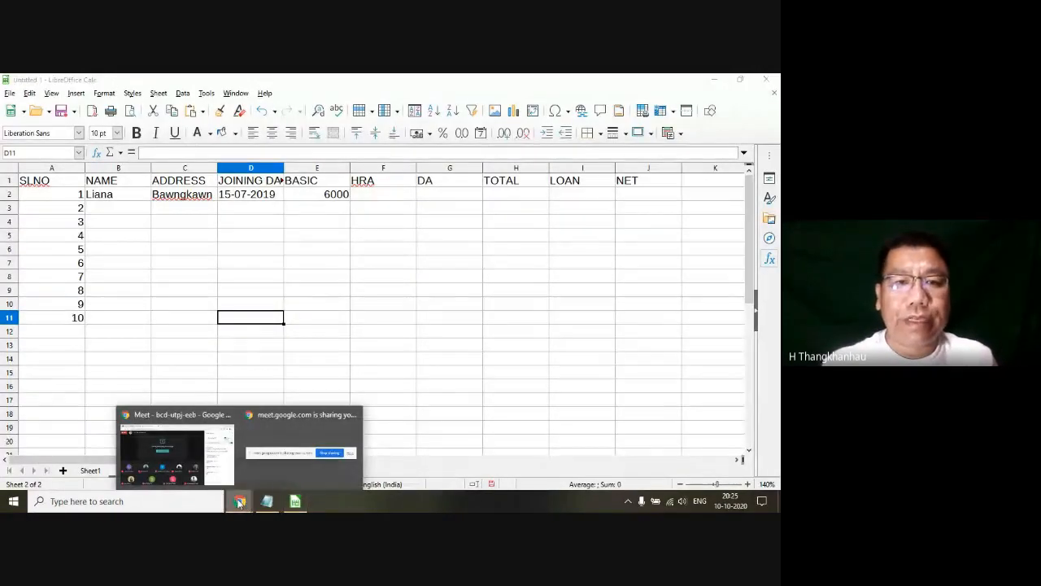
left_click(439, 302)
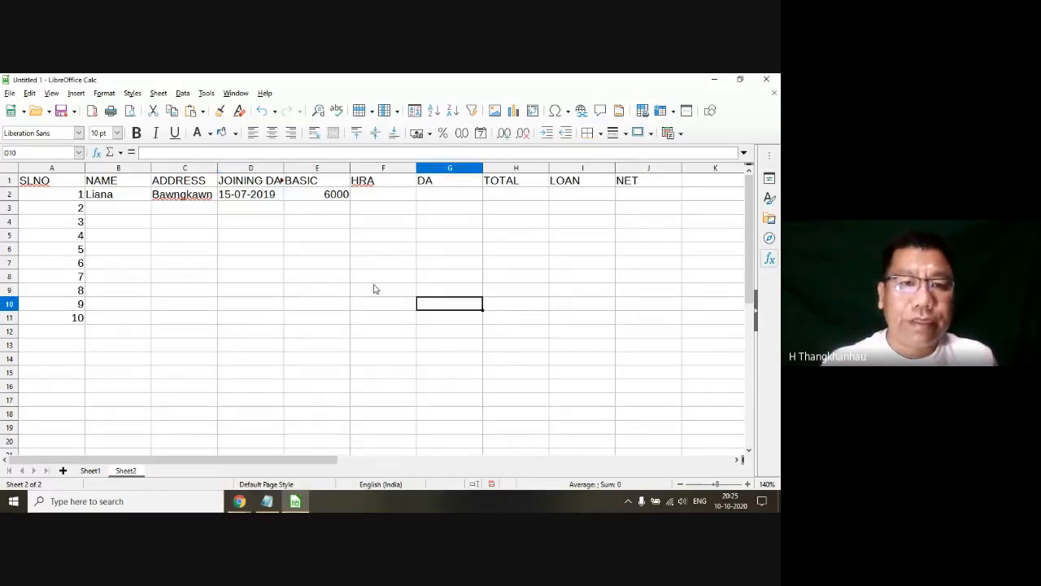
left_click(308, 274)
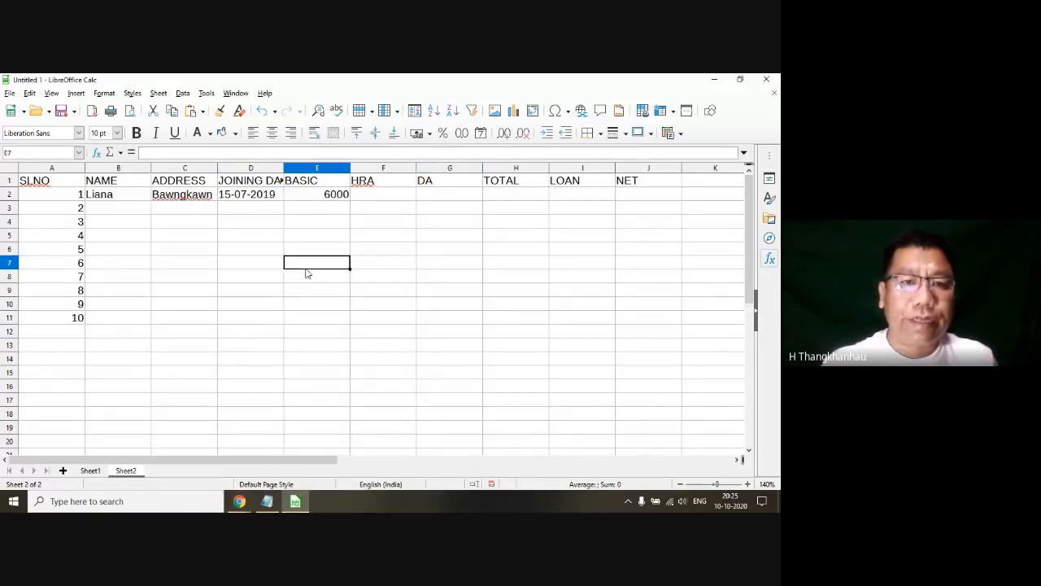
Step: Review the paper format, orientation and margins of the Default Page Style and close the settings without changes
left_click(109, 95)
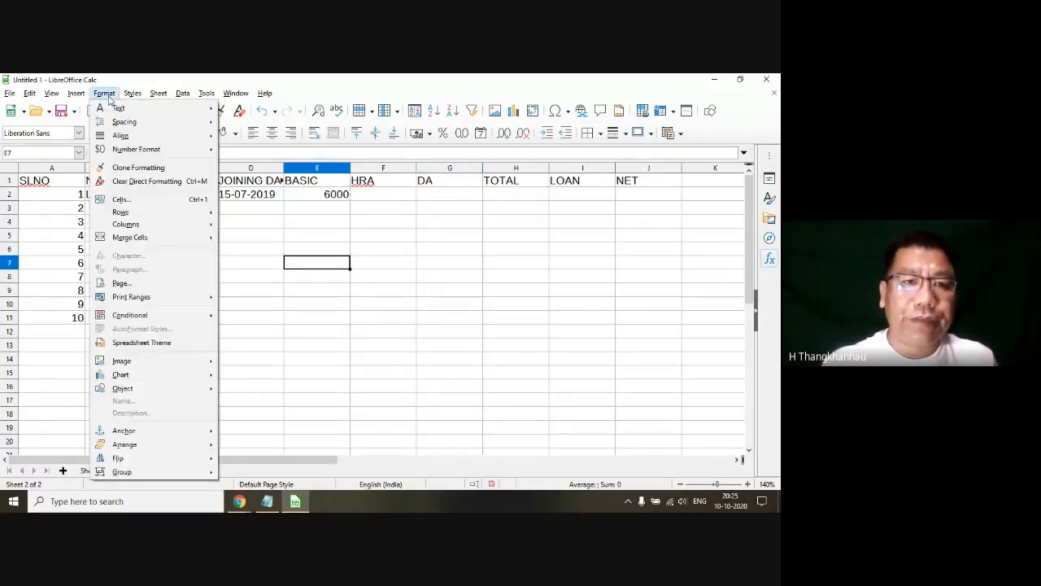
left_click(120, 284)
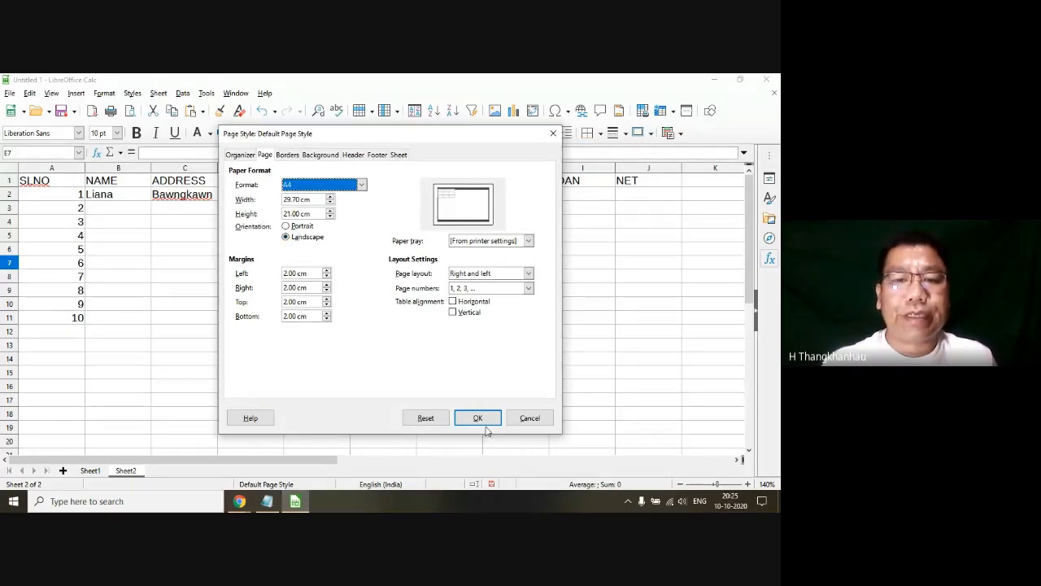
left_click(530, 418)
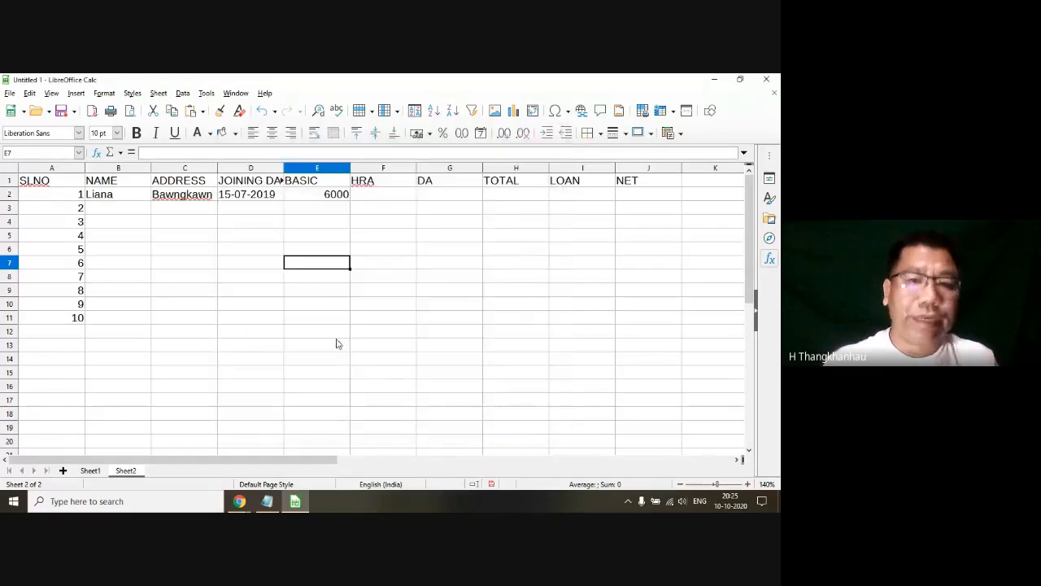
Step: Check the Printing of Sheet topic in the Latest Syllabus file in Notepad and return to the LibreOffice Calc spreadsheet
left_click(336, 345)
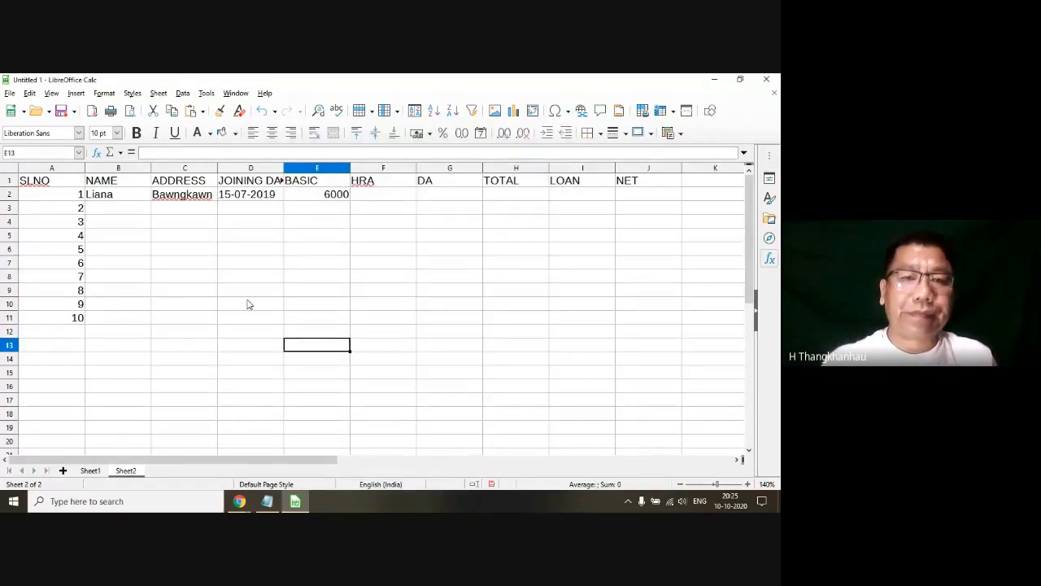
left_click(223, 305)
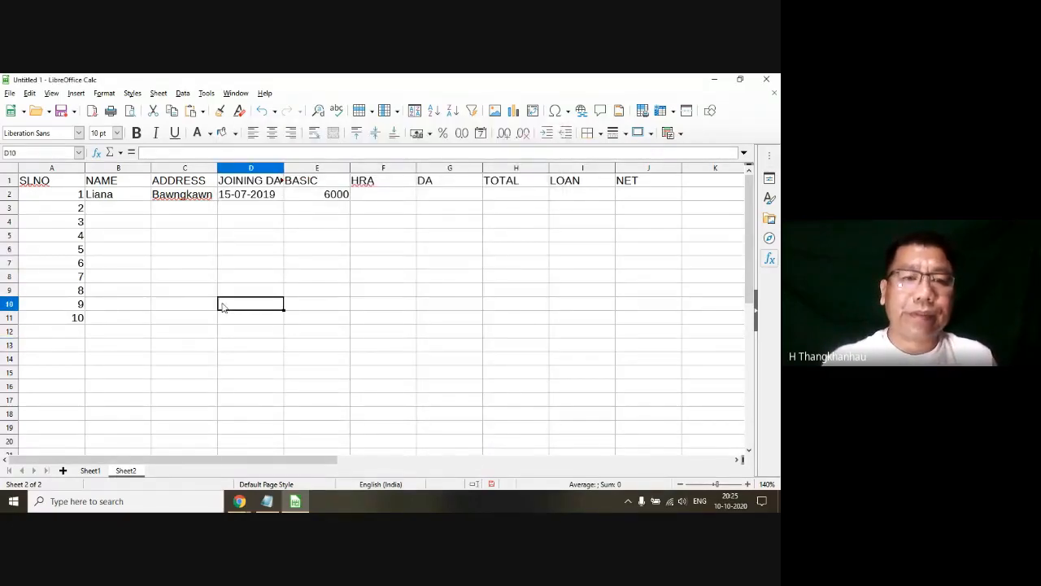
left_click(274, 506)
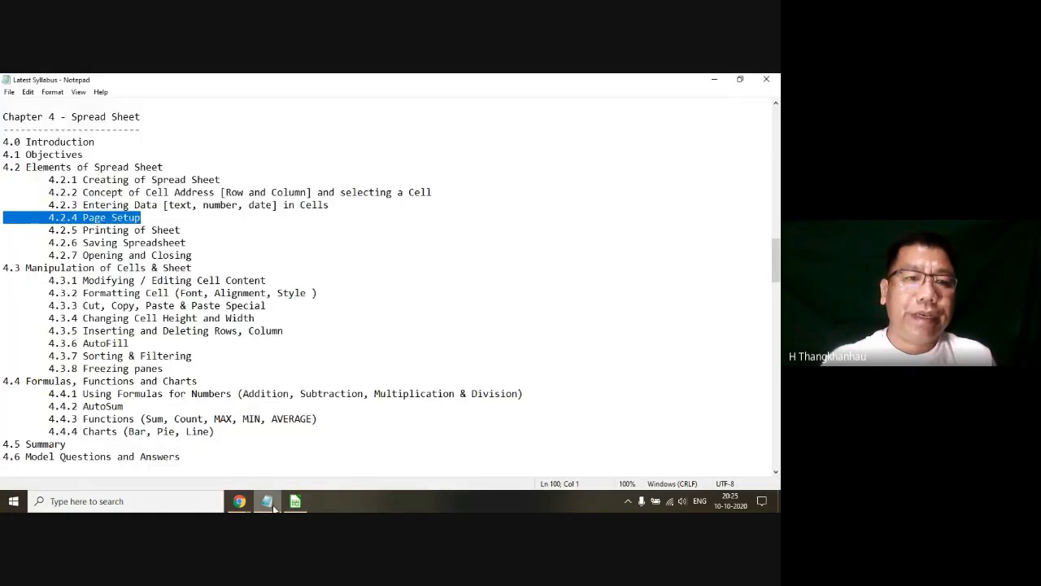
left_click_drag(180, 230, 6, 227)
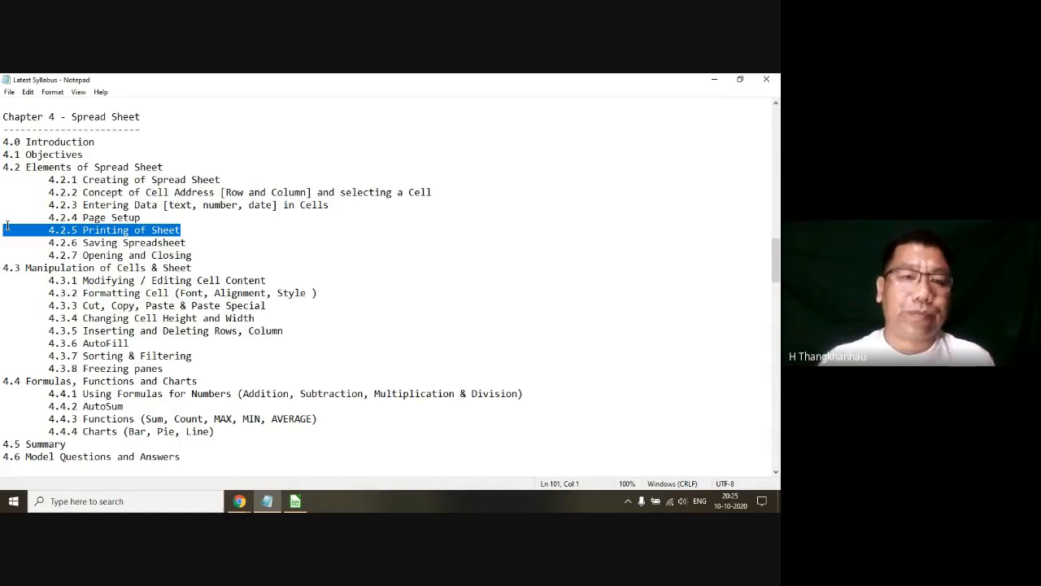
left_click(715, 79)
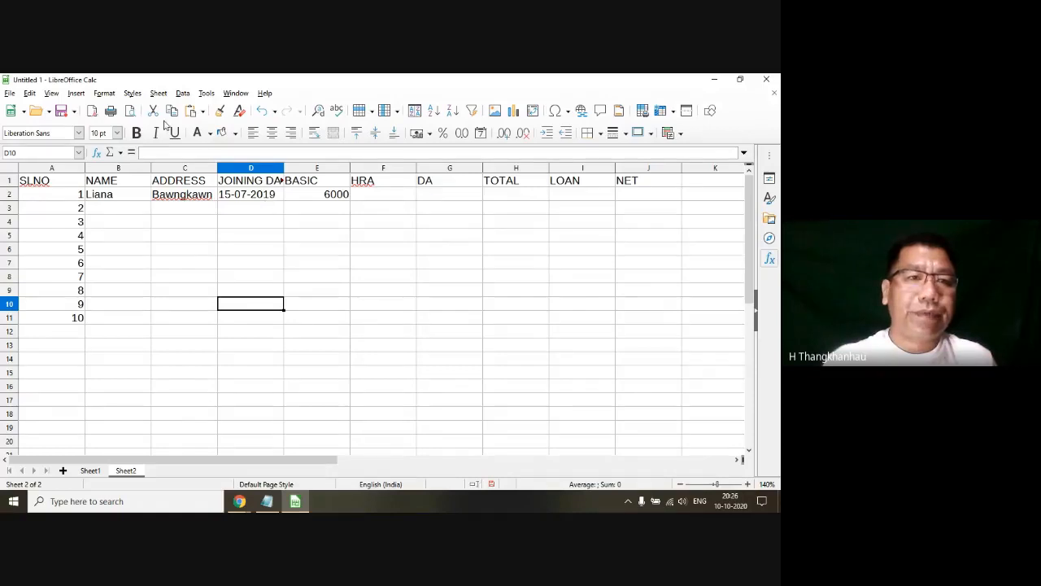
Step: Review the print settings and the list of available printers for Sheet2, and cancel without printing
left_click(10, 93)
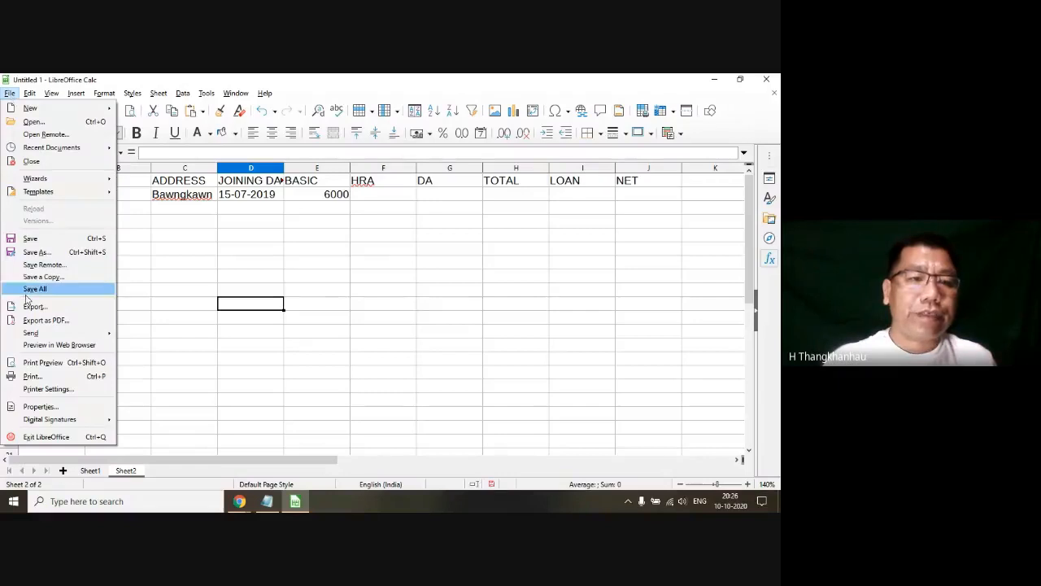
left_click(33, 376)
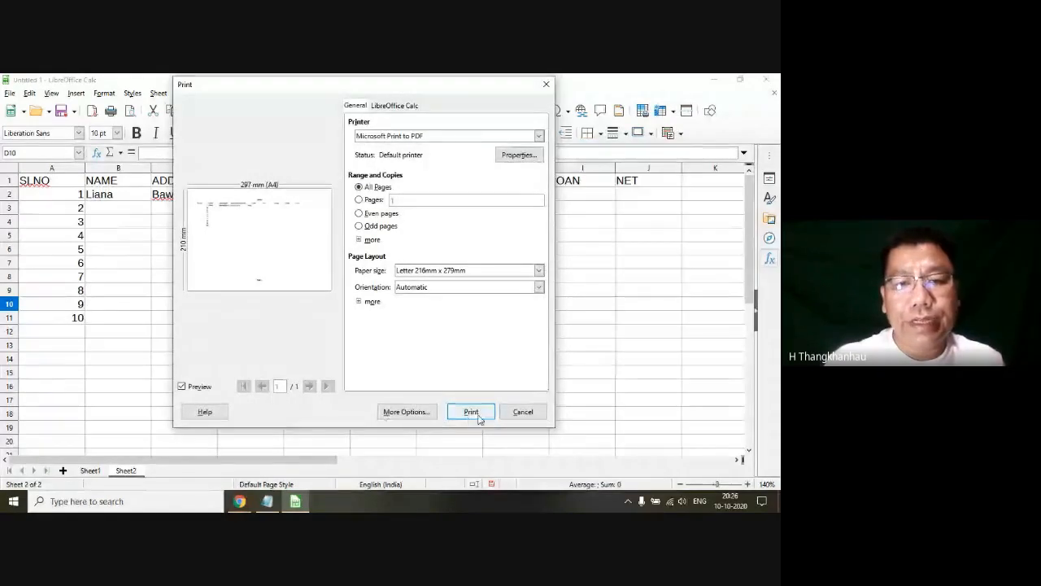
left_click(417, 136)
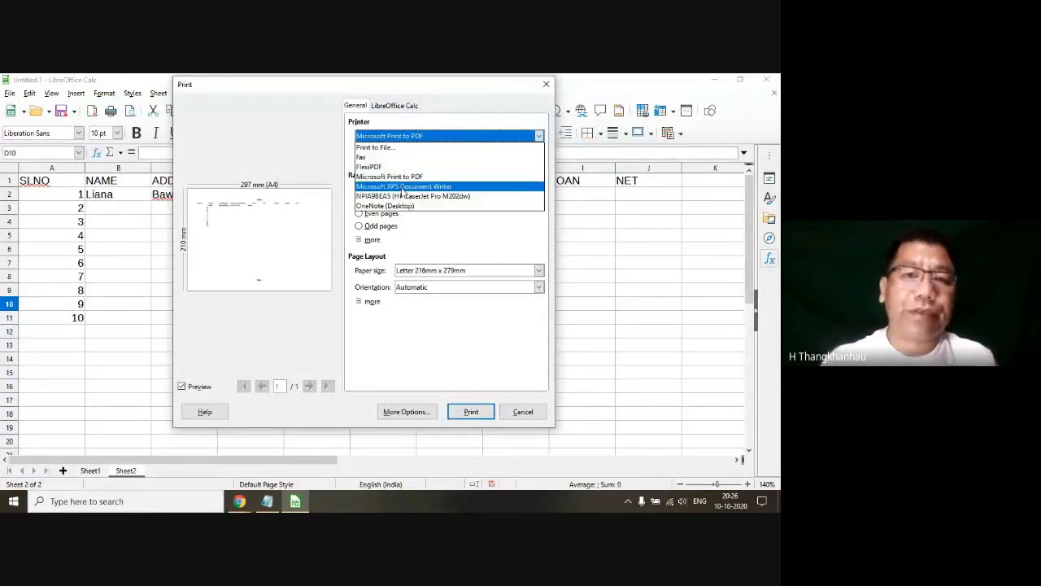
left_click(521, 413)
left_click(522, 412)
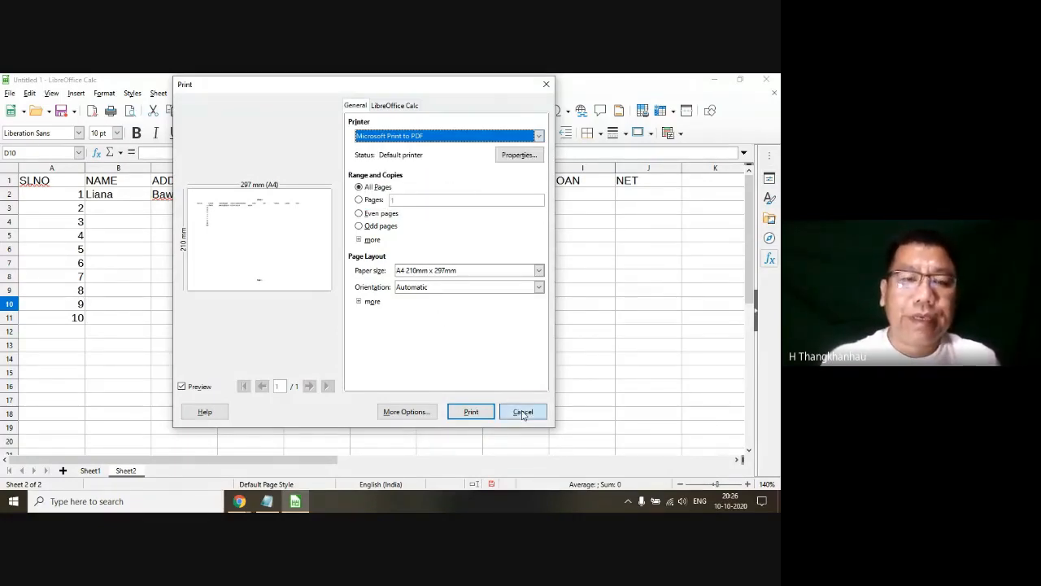
key("Right")
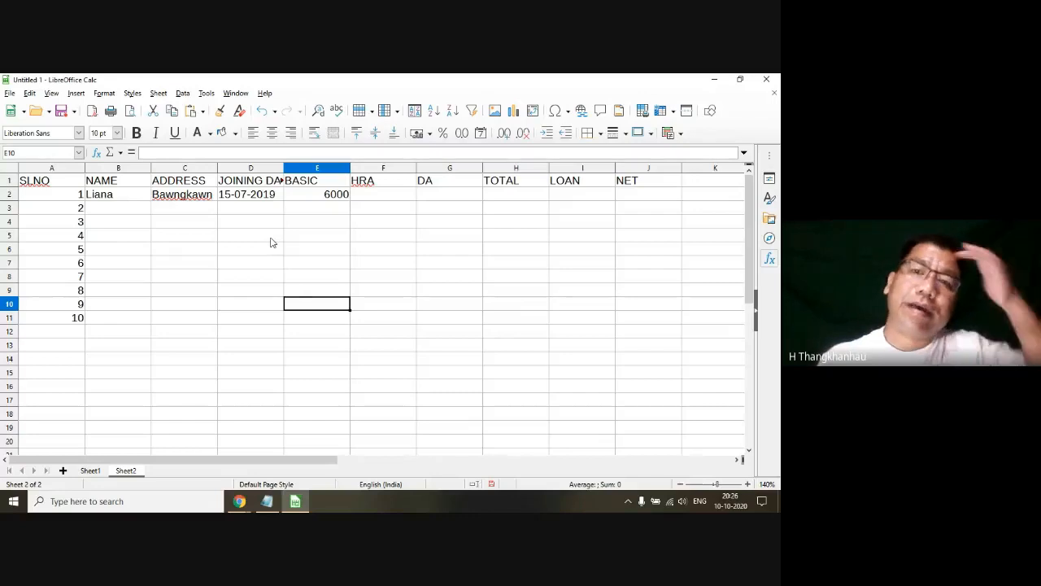
left_click(308, 221)
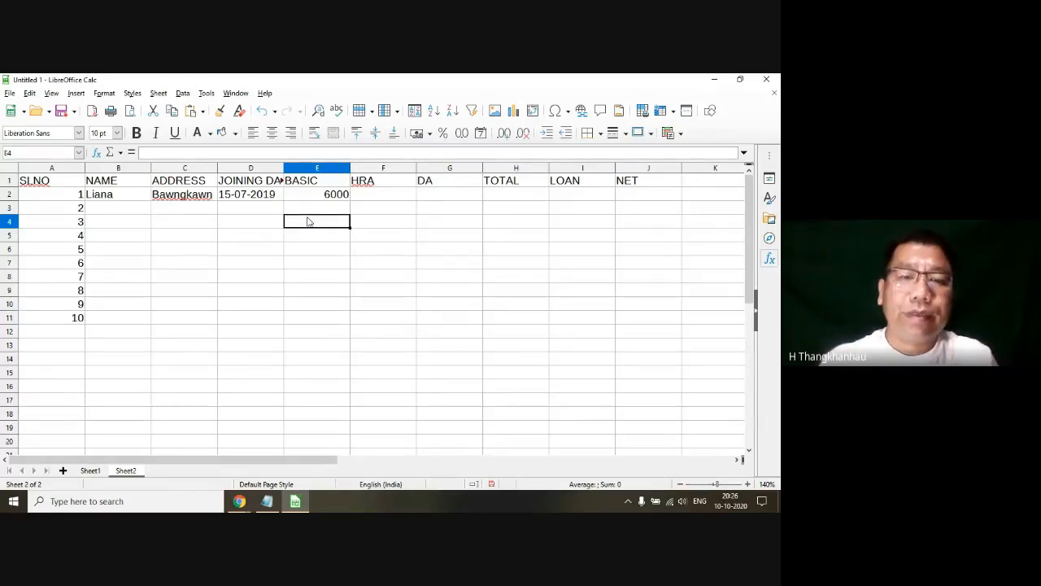
left_click(303, 196)
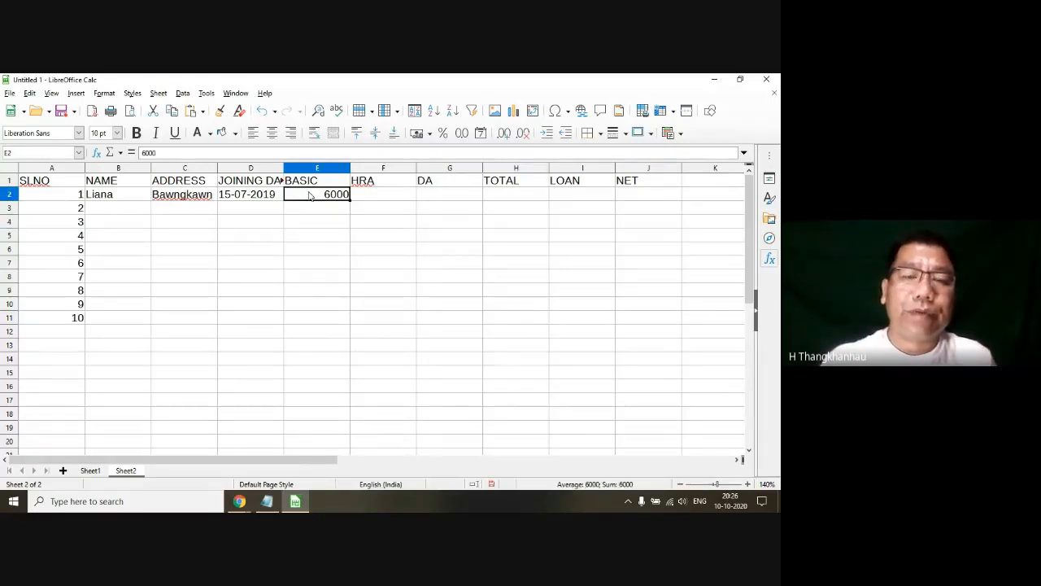
left_click(309, 224)
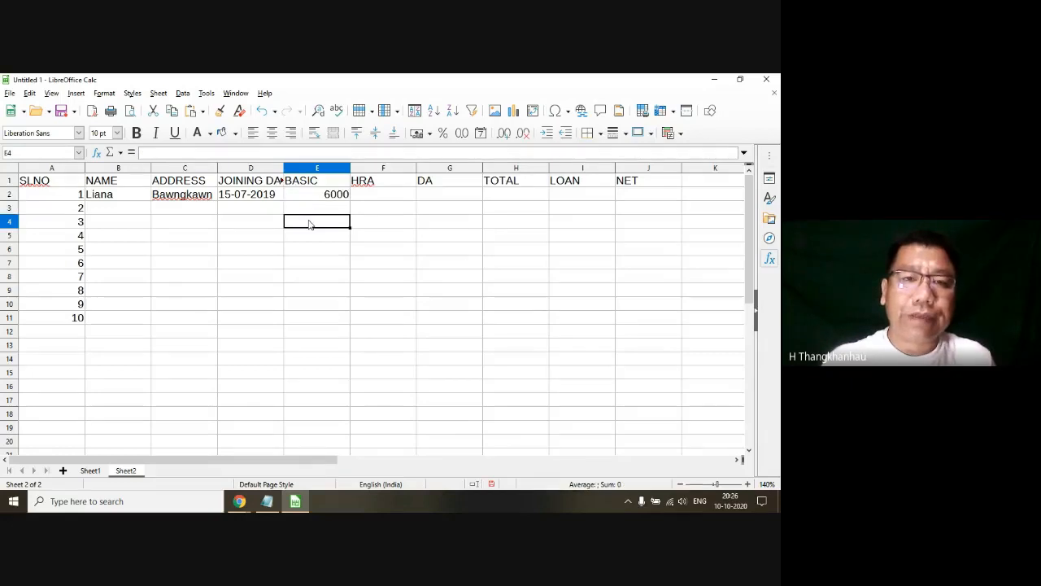
left_click(243, 236)
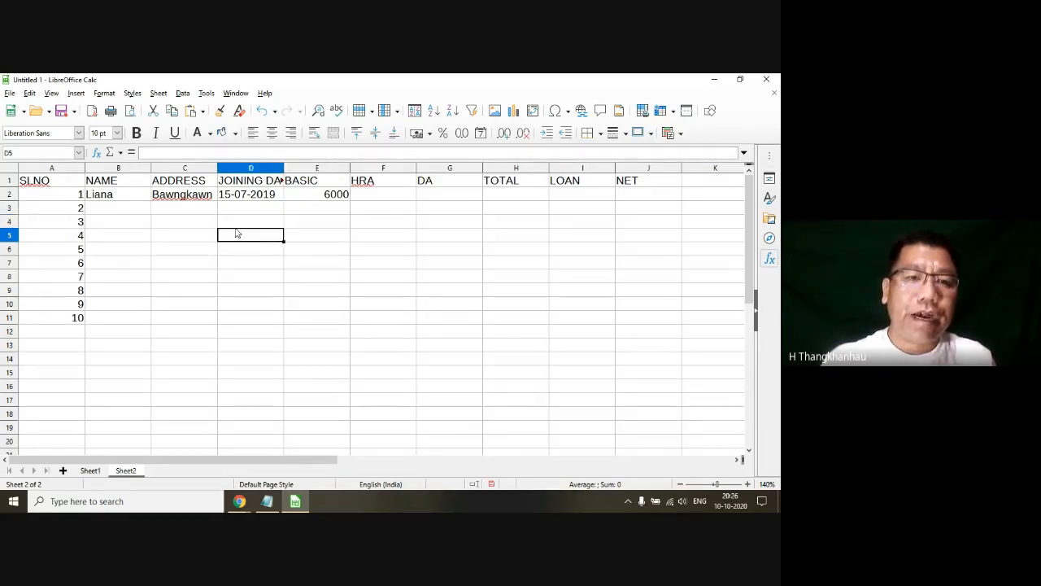
left_click(122, 213)
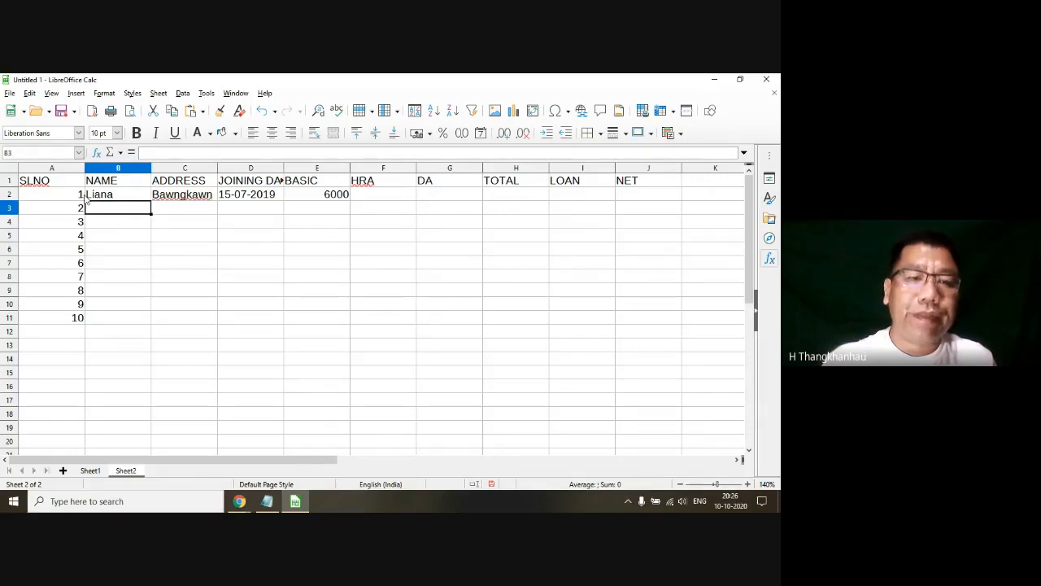
Step: Examine how the salary table without borders looks in print preview, and return to the sheet
left_click(9, 93)
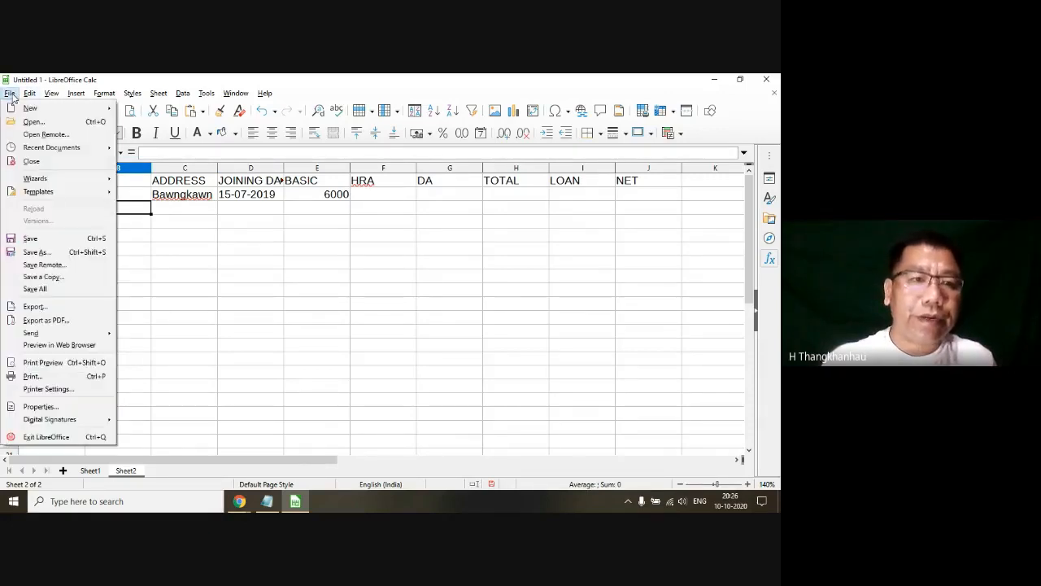
left_click(57, 363)
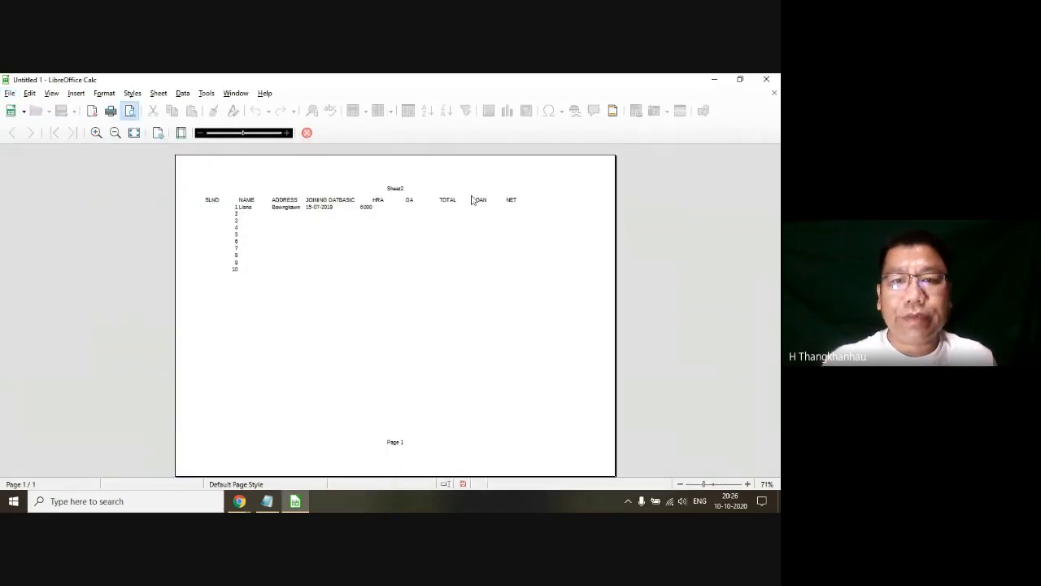
left_click(307, 133)
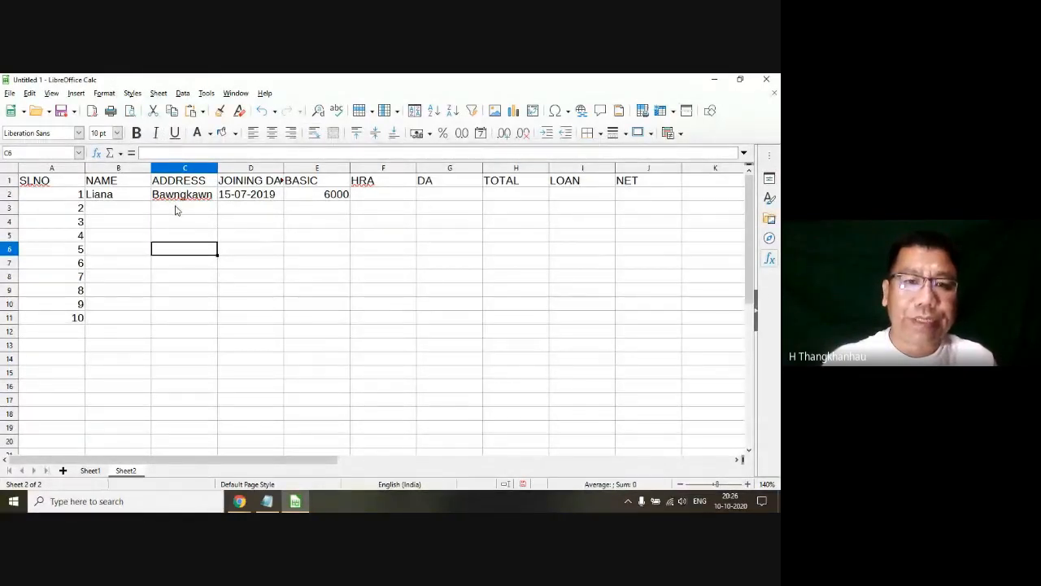
left_click(252, 212)
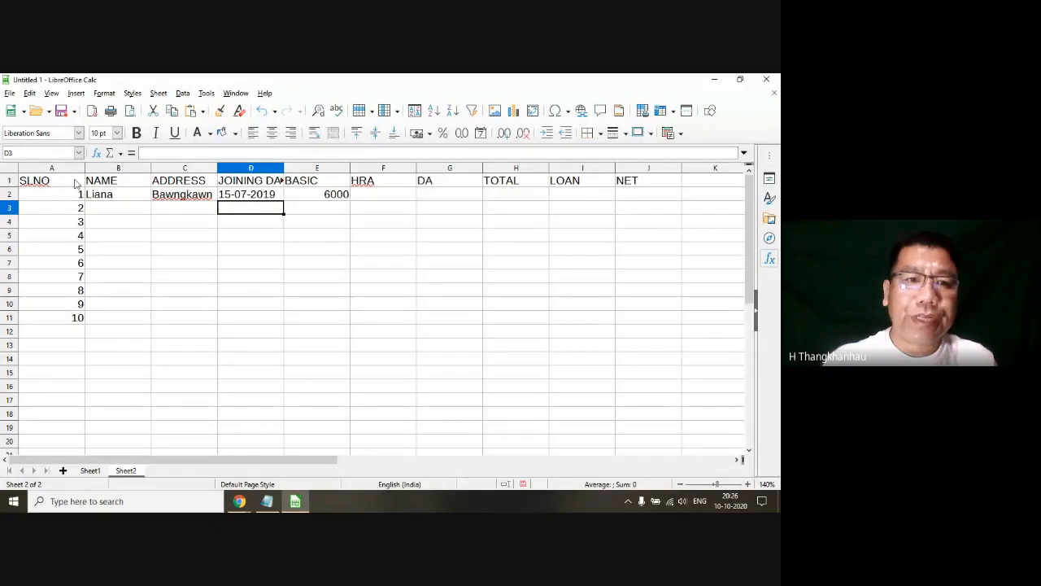
Step: Apply borders around and between all cells of the salary table range A1:J11
left_click_drag(74, 184, 625, 324)
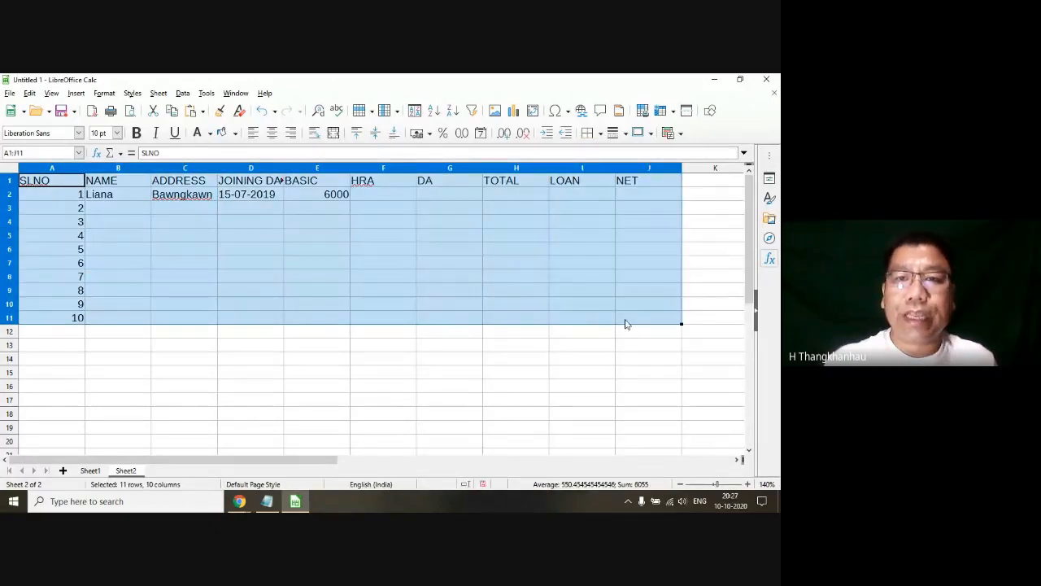
left_click(601, 133)
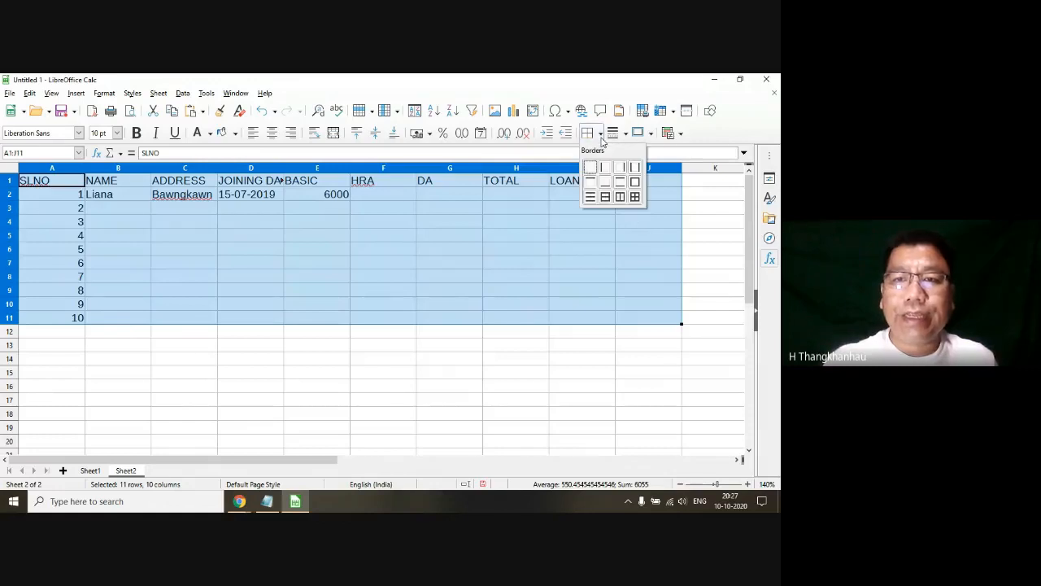
left_click(635, 197)
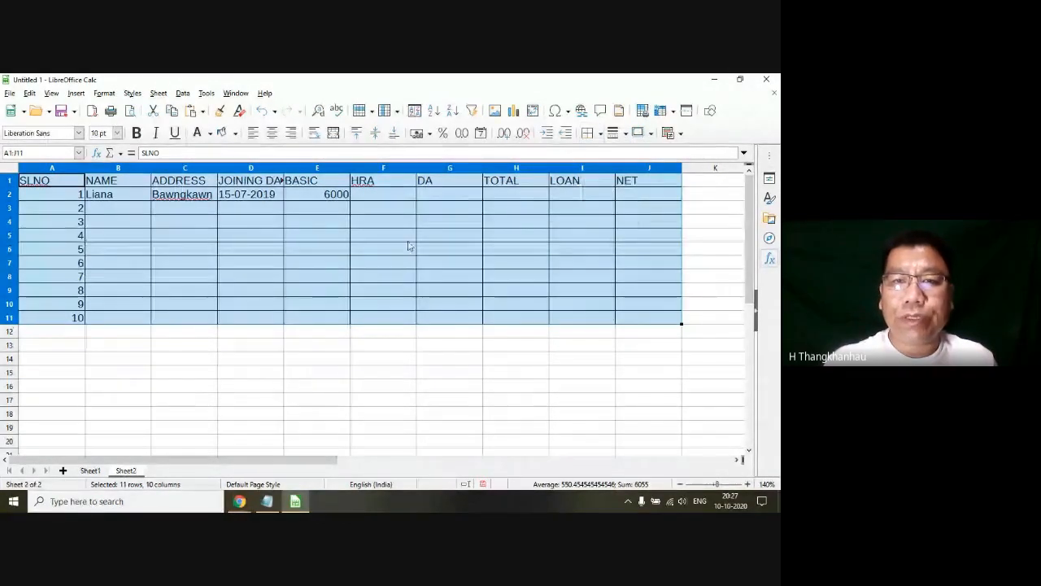
left_click(344, 254)
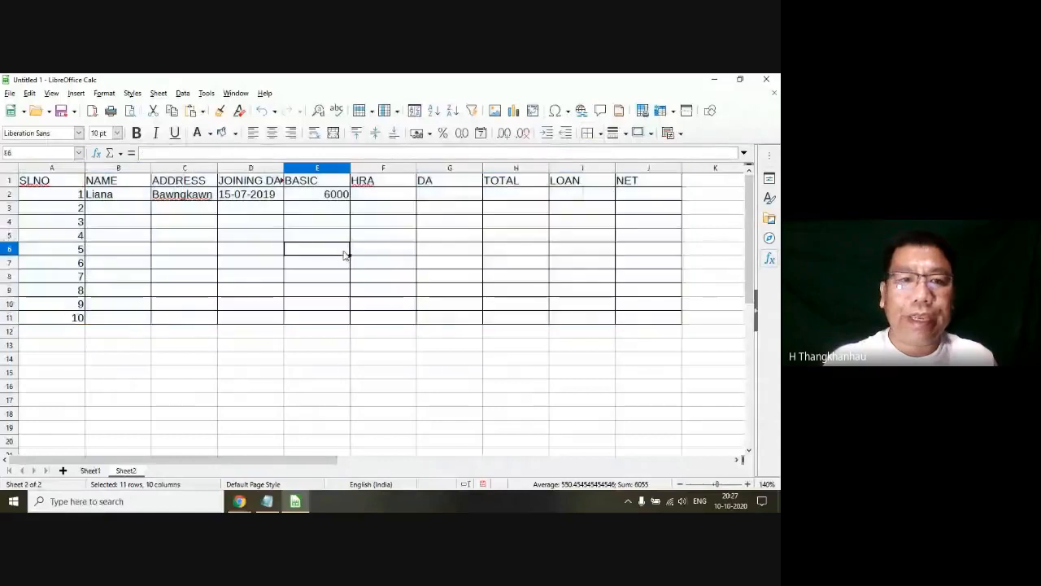
Step: Examine the salary table with its cell borders in print preview, and return to editing the sheet
left_click(9, 95)
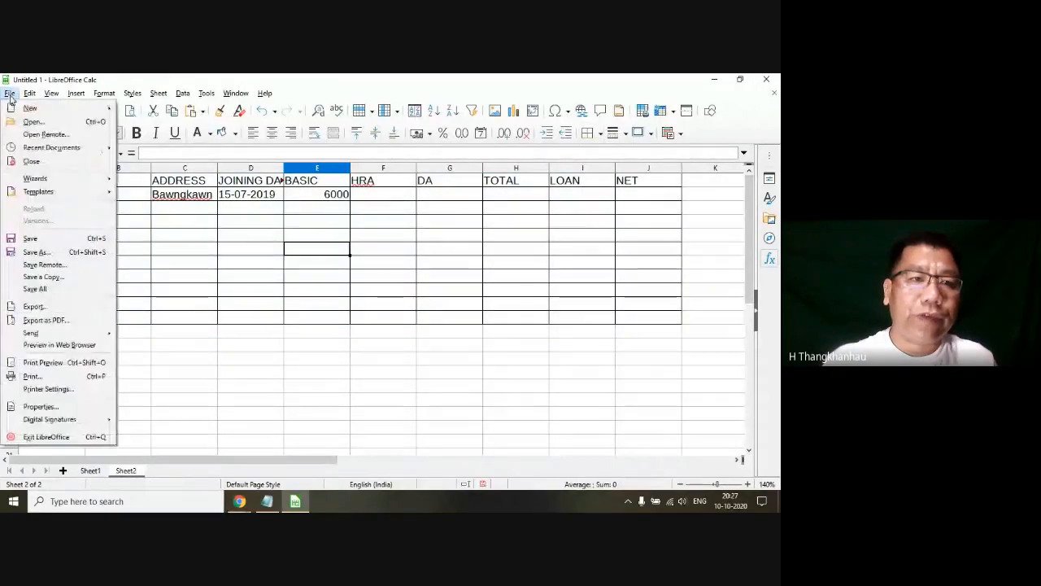
left_click(53, 364)
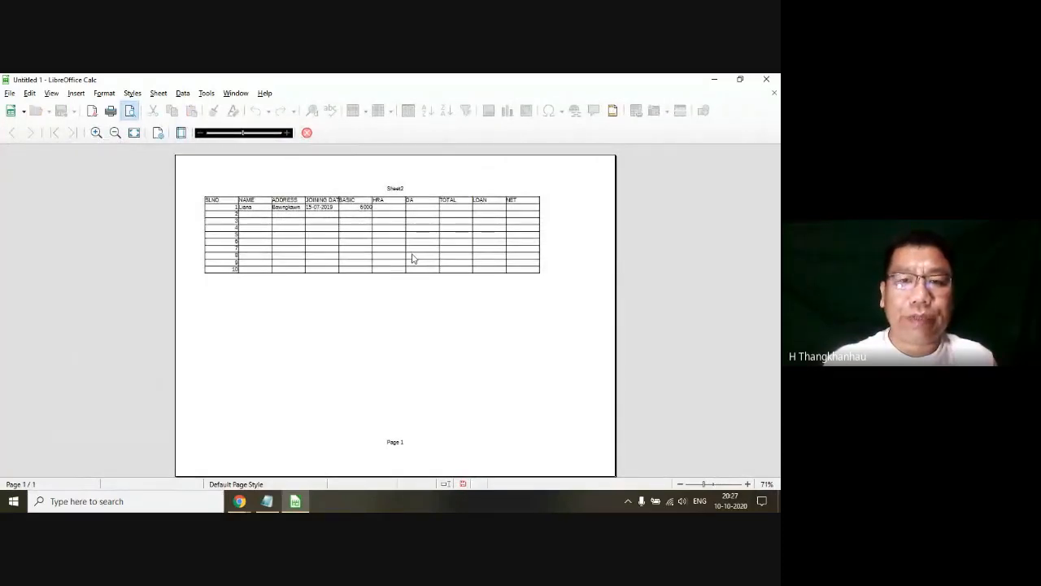
left_click(307, 133)
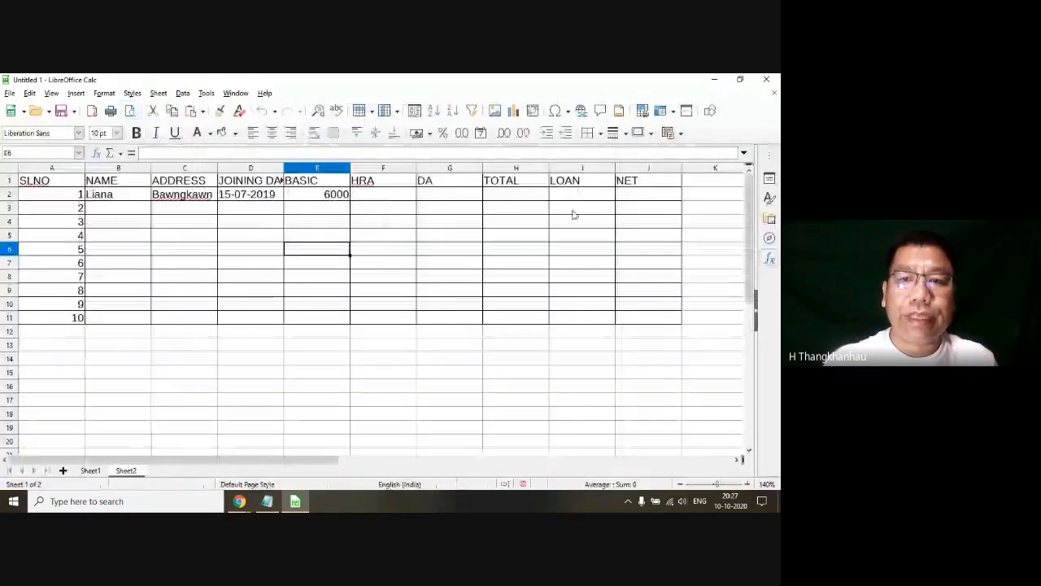
left_click(572, 209)
left_click(424, 307)
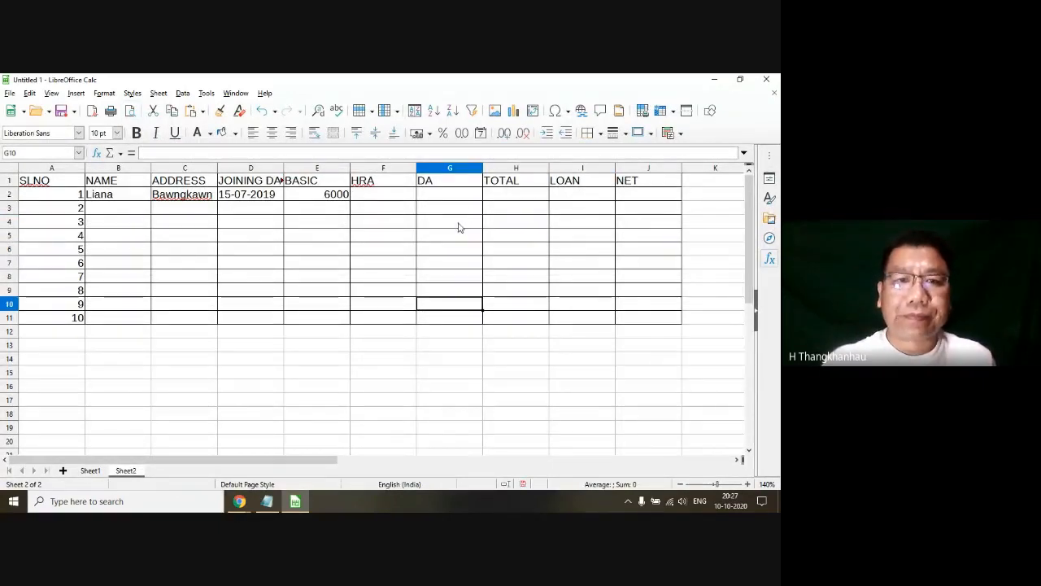
Step: Review the available cell border styles and dismiss them without applying one
left_click(602, 135)
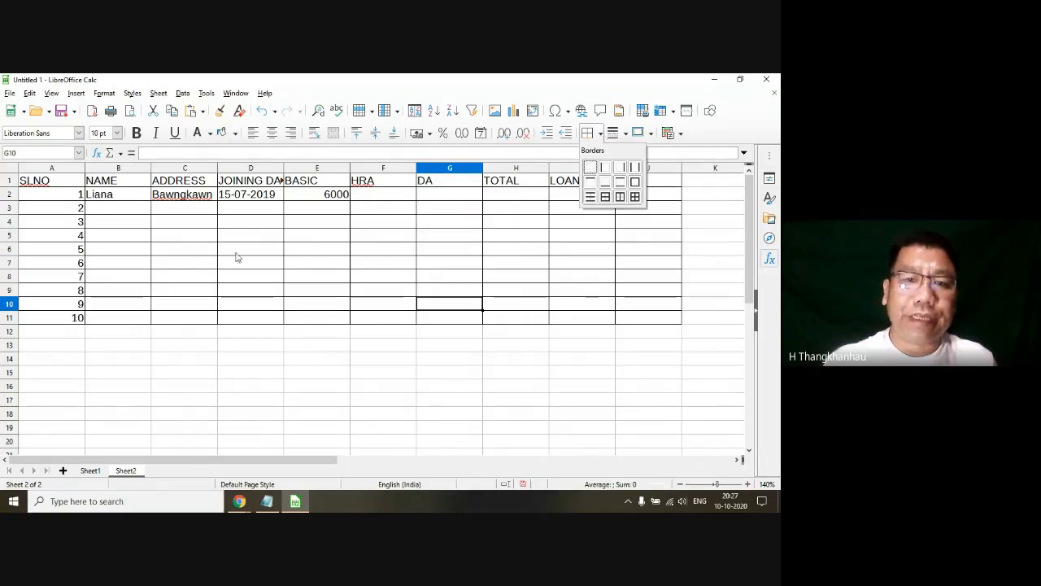
left_click(110, 245)
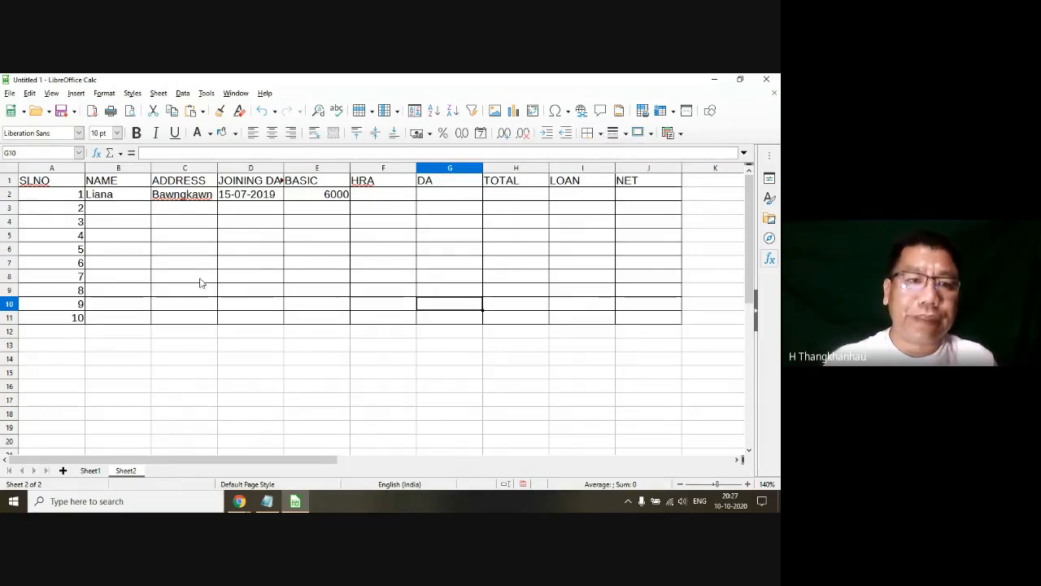
left_click(146, 263)
Step: Check the Saving Spreadsheet and Opening and Closing topics in the Notepad syllabus and return to the LibreOffice Calc spreadsheet
left_click(271, 503)
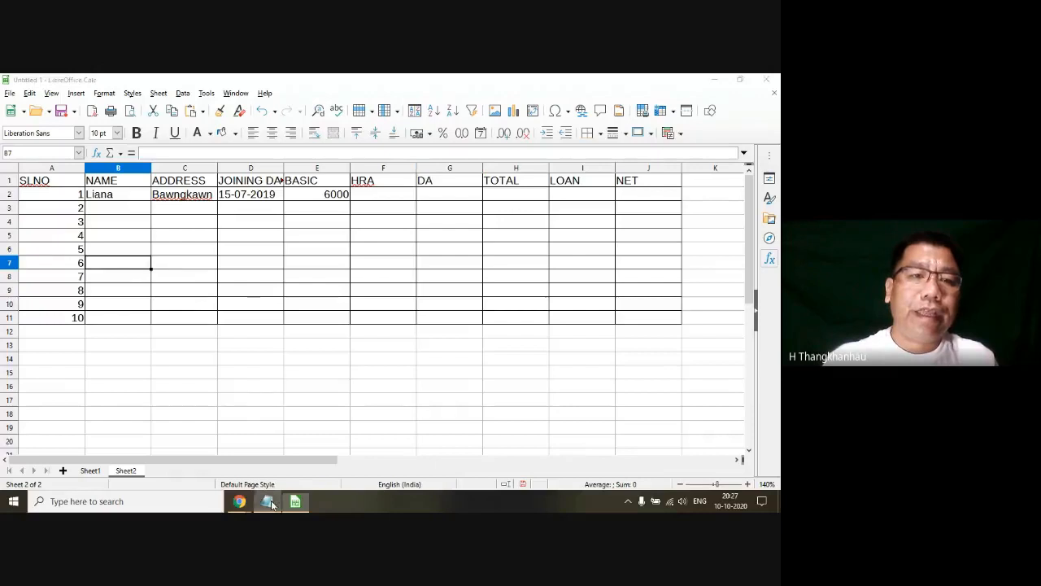
left_click_drag(186, 242, 14, 247)
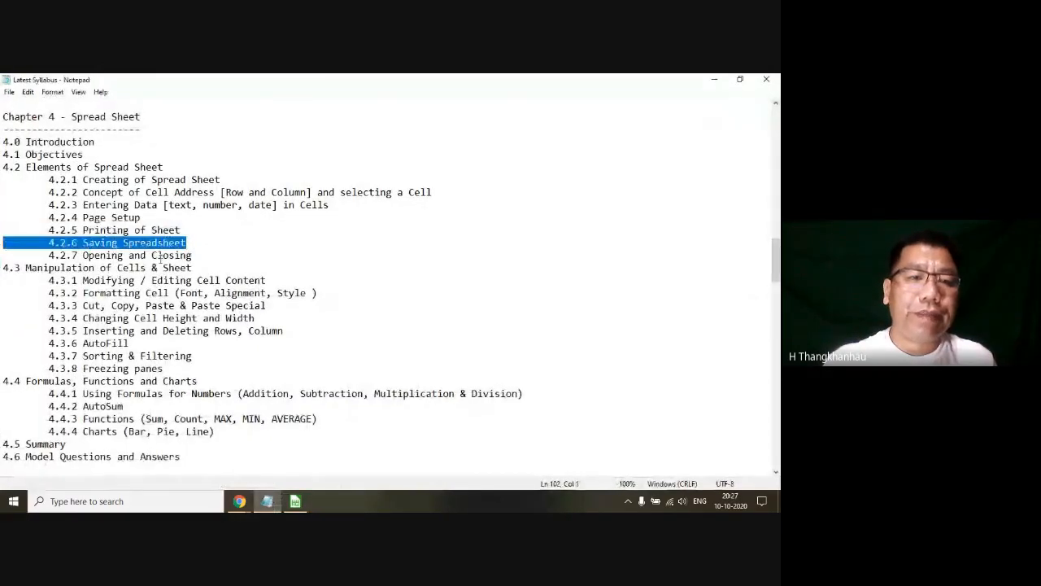
left_click_drag(192, 255, 3, 244)
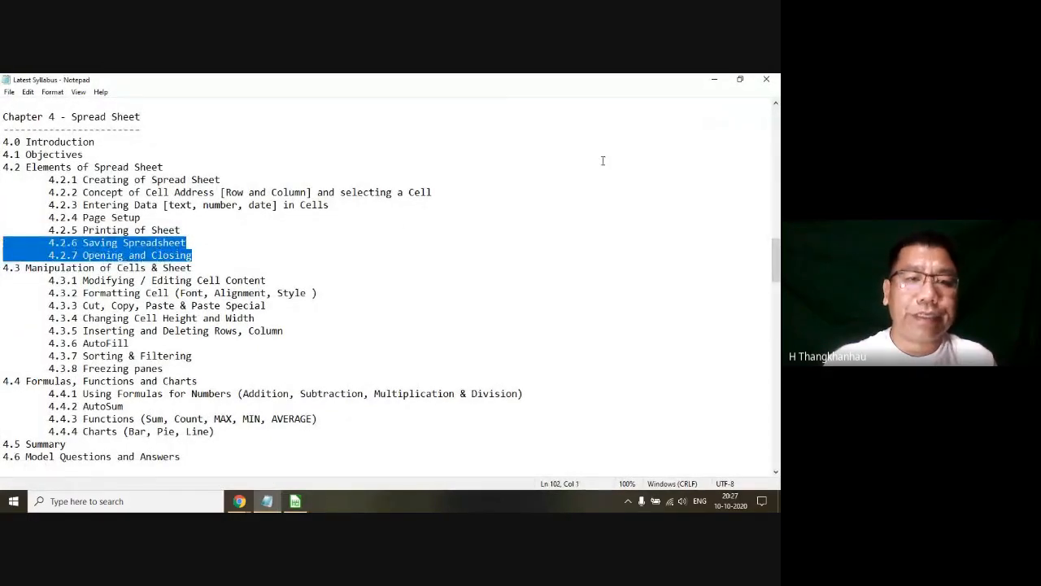
left_click(715, 80)
left_click(266, 247)
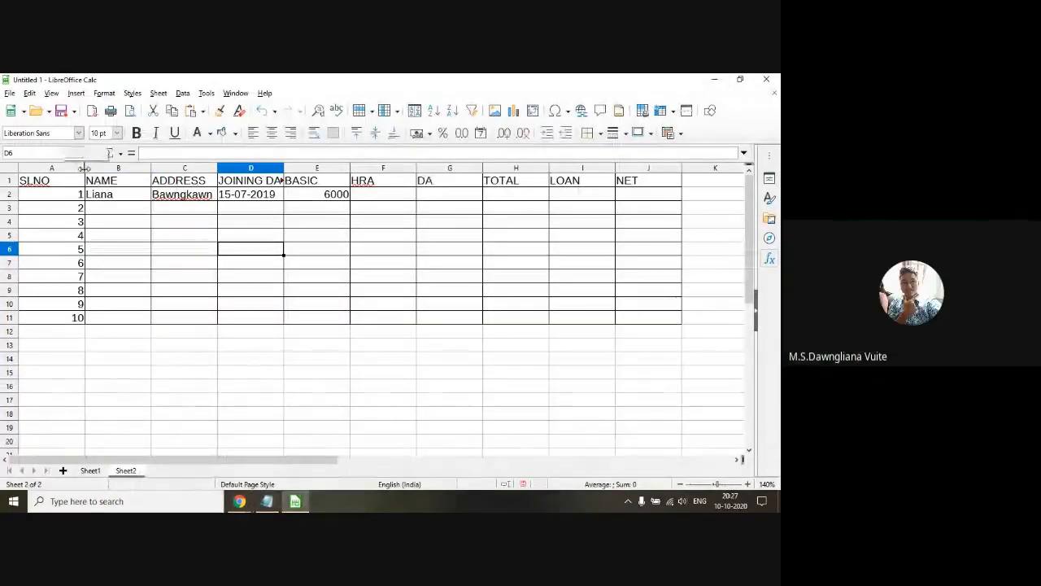
Step: Narrow the SLNO column to fit its heading, widen the NAME column to about double, and select cells B1:B11
left_click_drag(85, 168, 55, 170)
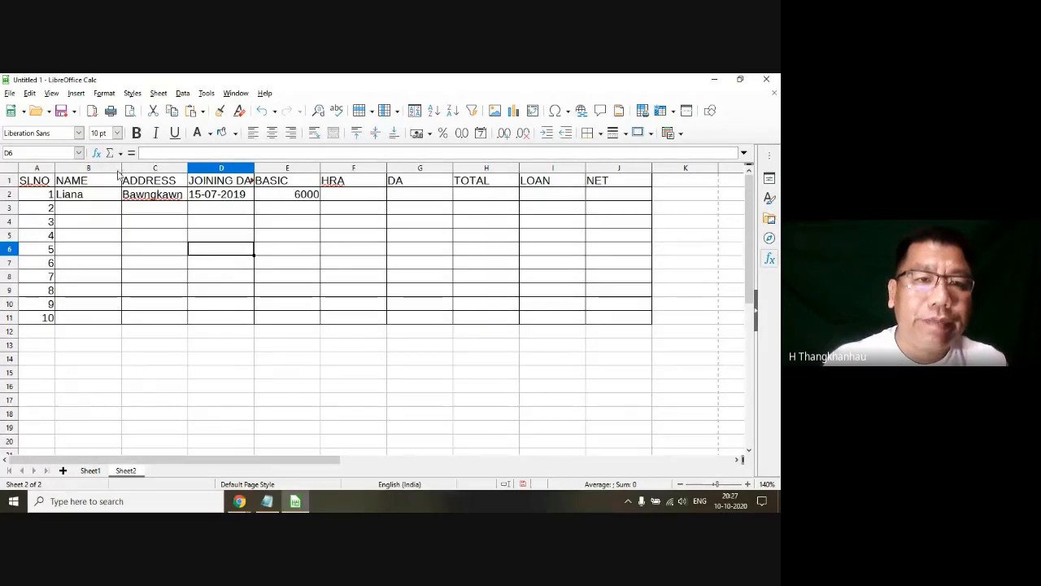
left_click_drag(120, 169, 181, 179)
left_click_drag(107, 188, 113, 318)
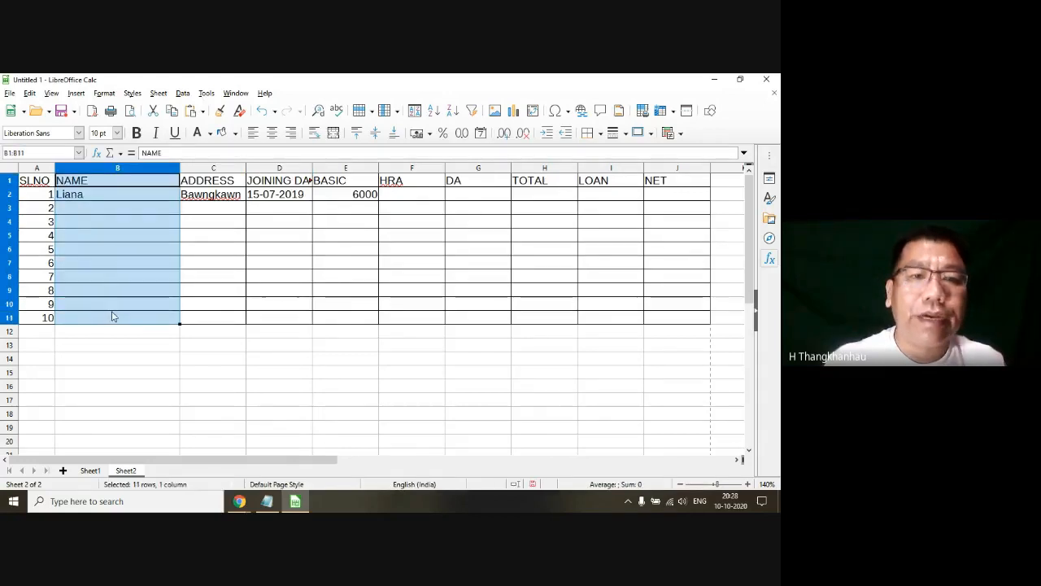
Step: Adjust the column widths: widen ADDRESS slightly, narrow NAME slightly, and widen JOINING DATE until its full heading fits
left_click(199, 277)
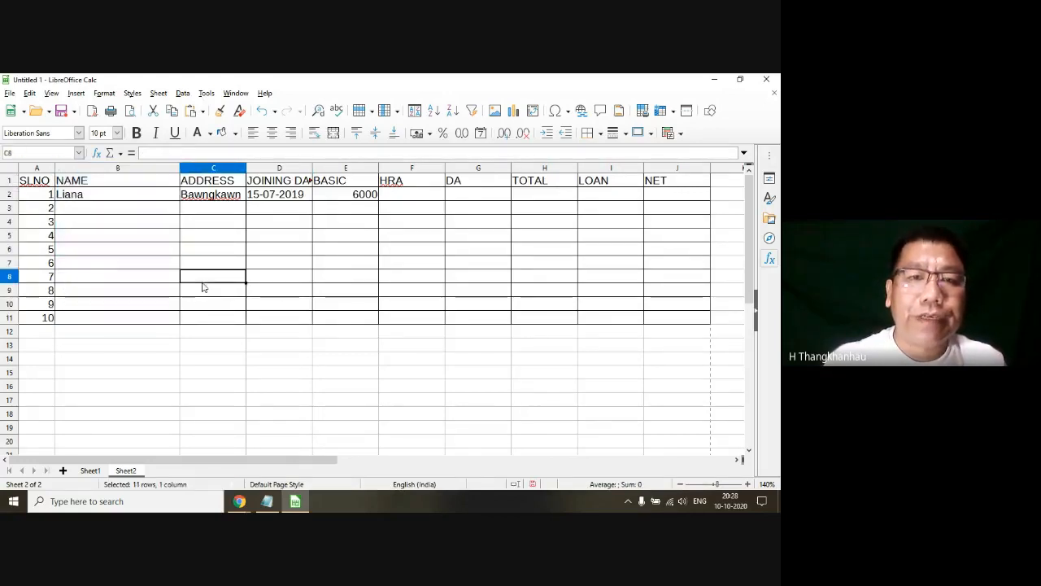
left_click_drag(248, 169, 264, 168)
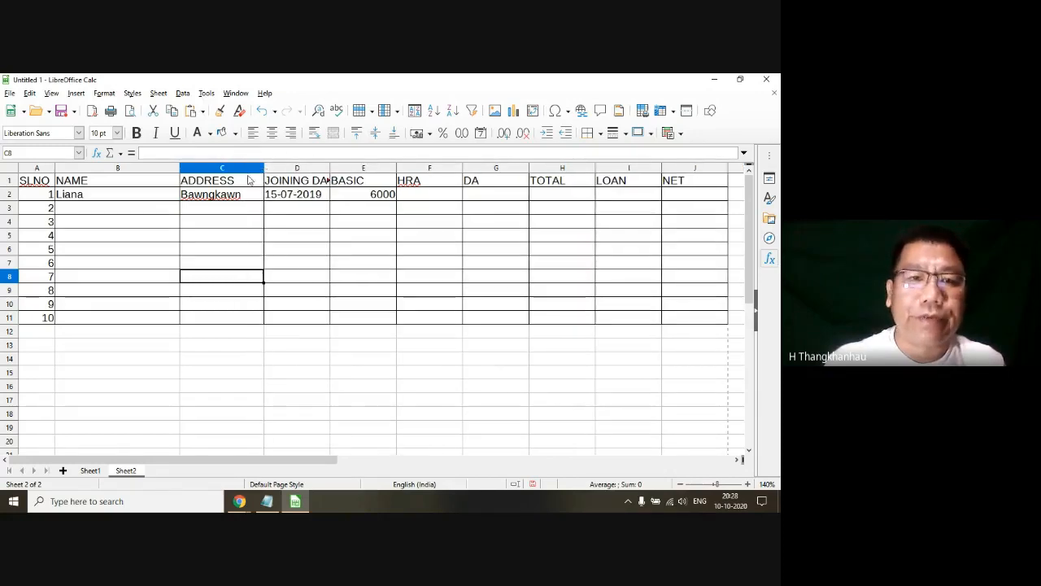
left_click_drag(179, 170, 160, 172)
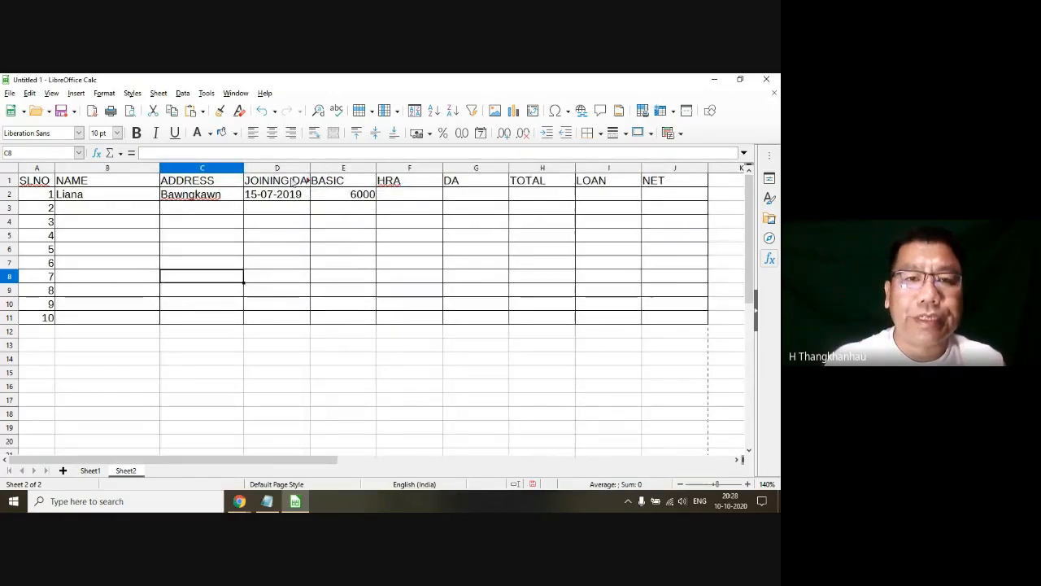
left_click(285, 183)
left_click_drag(310, 171, 328, 168)
left_click(375, 220)
left_click(308, 239)
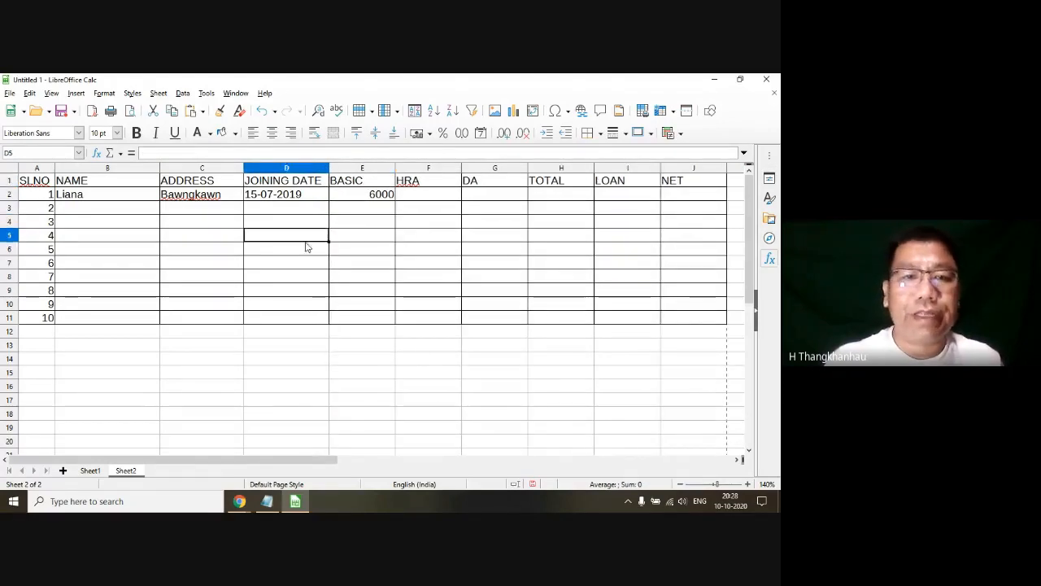
Step: Center the headings in A1:J1 and make them bold, then reselect the heading row
left_click(191, 262)
left_click(39, 184)
left_click_drag(39, 184, 670, 185)
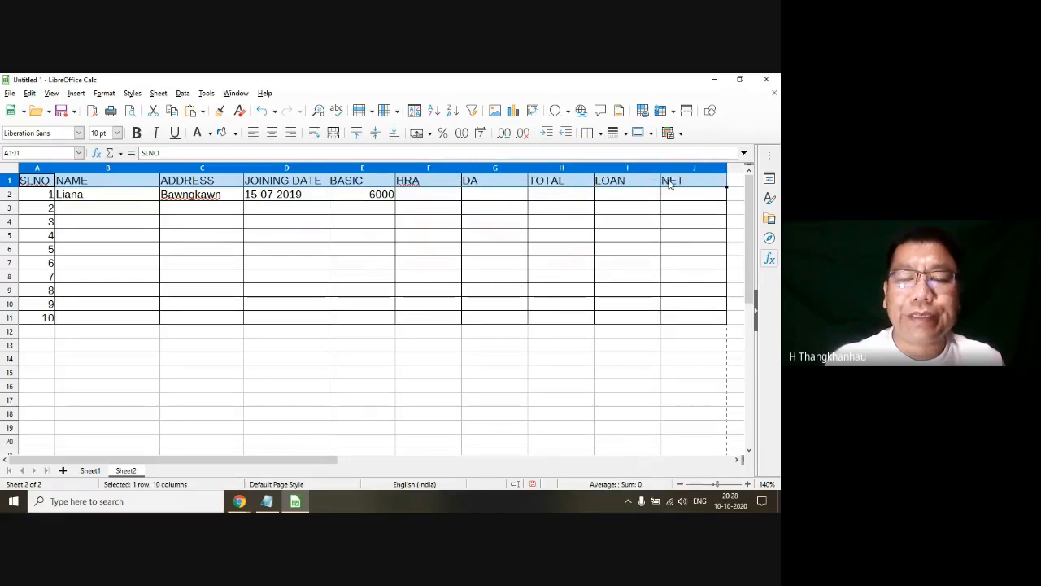
left_click(272, 133)
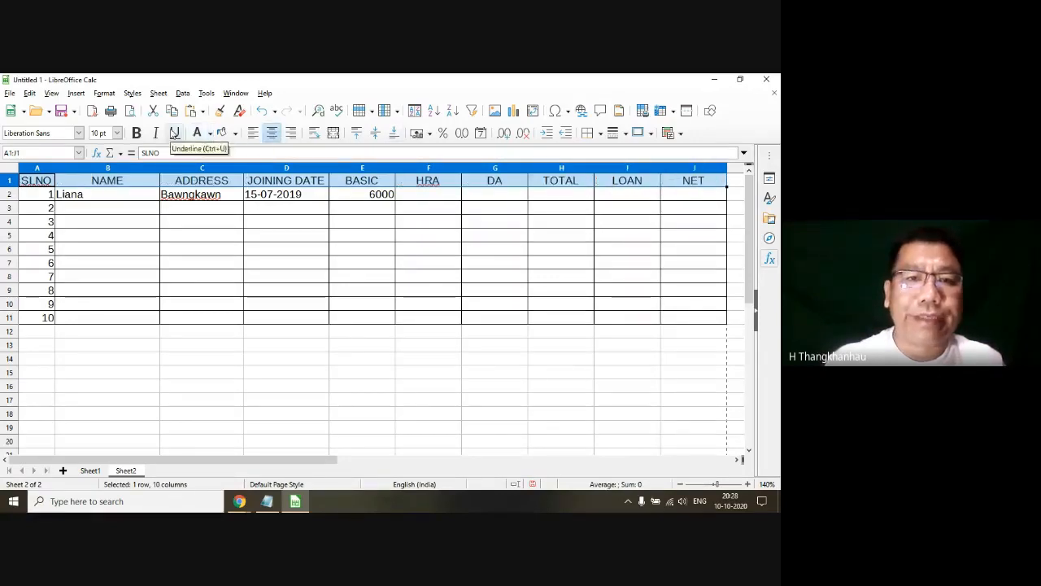
left_click(137, 134)
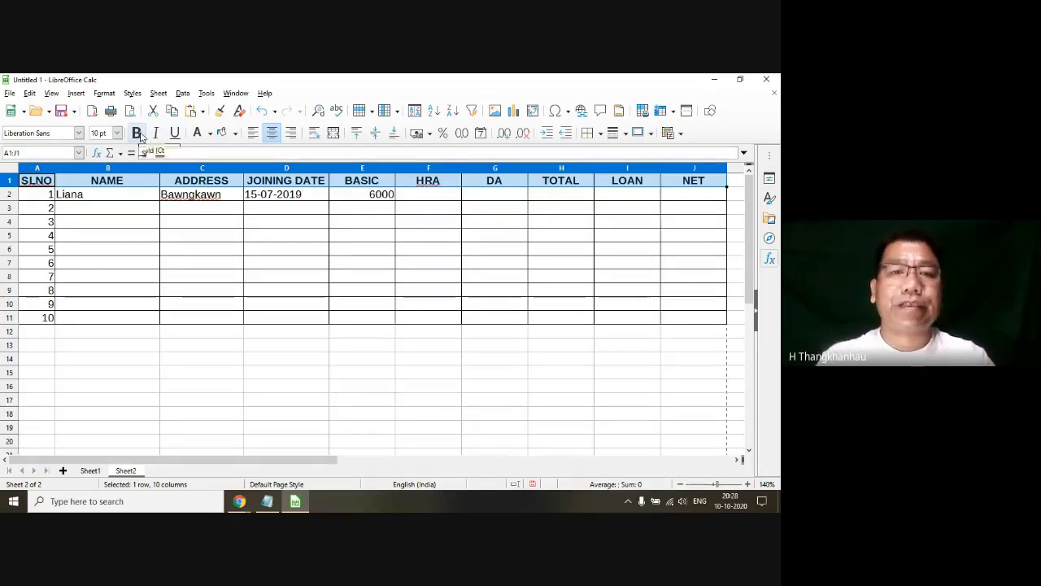
left_click(134, 209)
left_click_drag(38, 184, 675, 186)
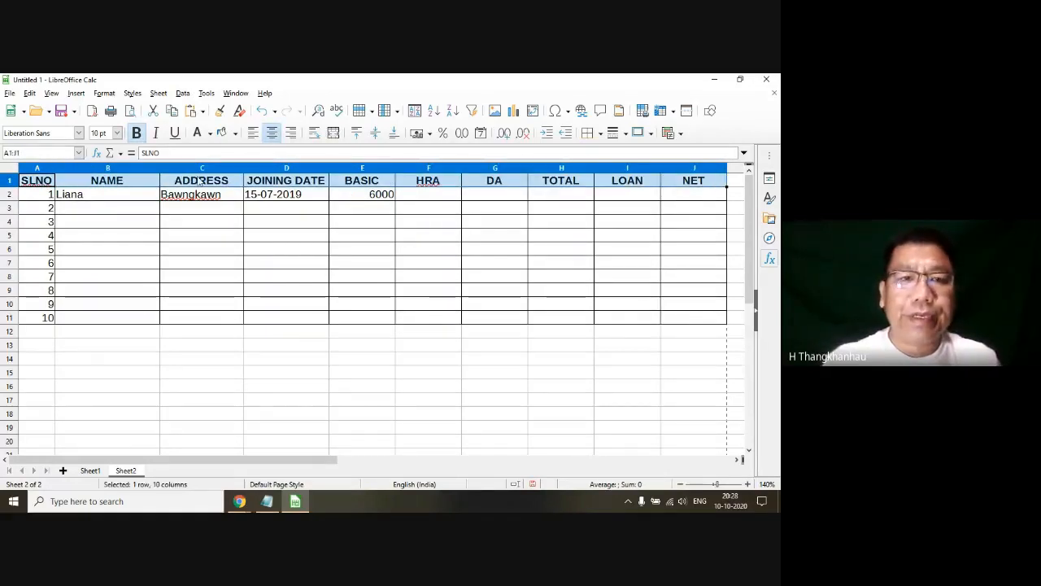
Step: Replace the first employee's name in B2 with a longer full name, and move on to the NAME cell of row 3
left_click(109, 198)
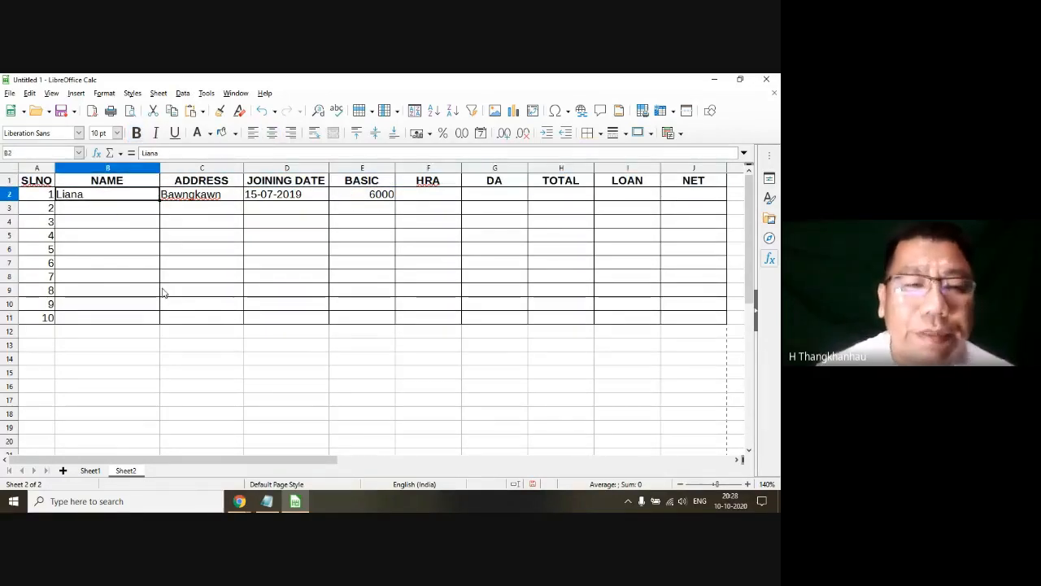
type("lALR")
key("BackSpace")
key("BackSpace")
key("BackSpace")
key("BackSpace")
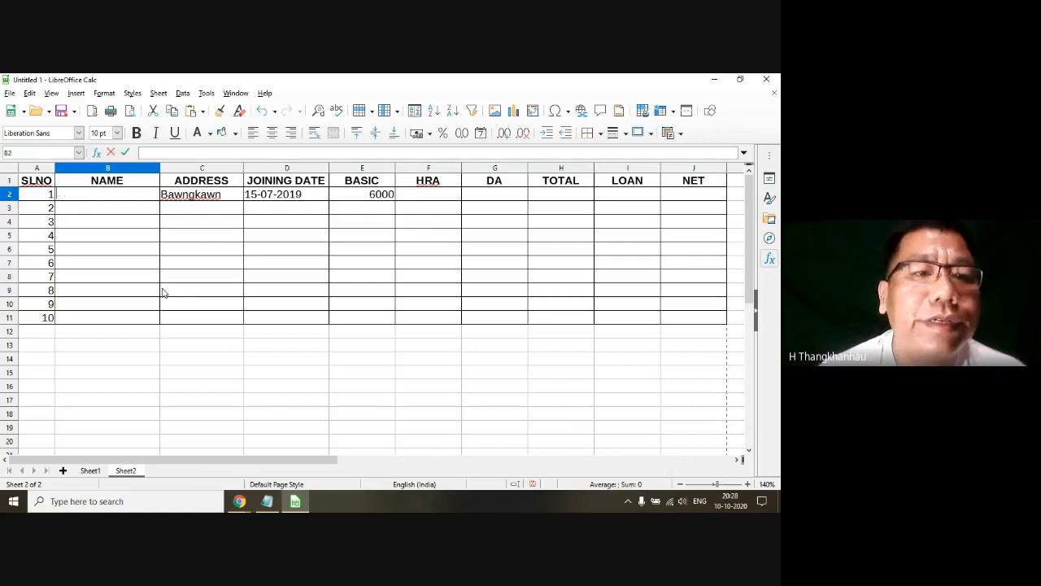
type("Lalhming")
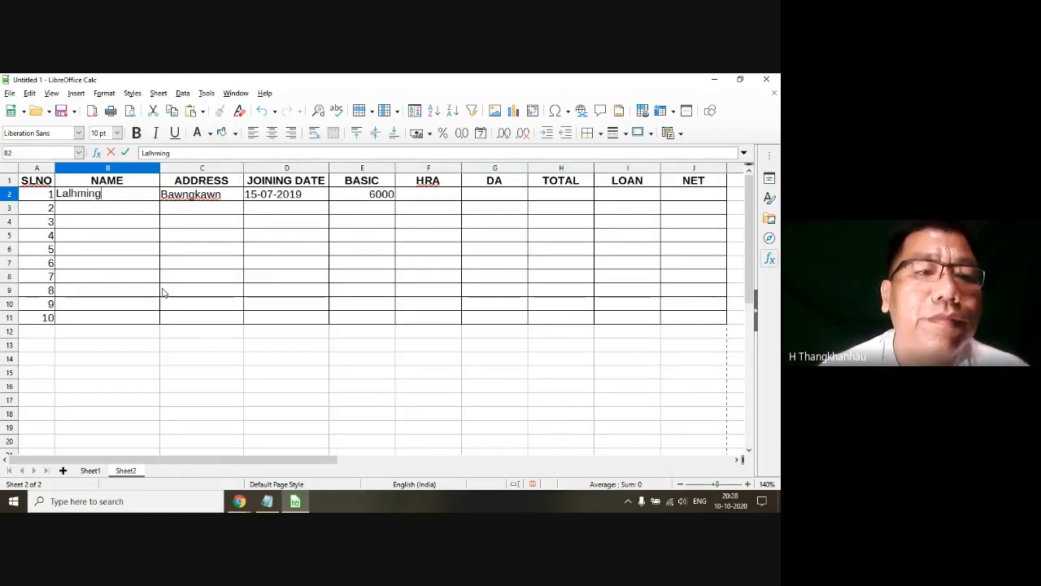
type("liana")
key("Tab")
key("Tab")
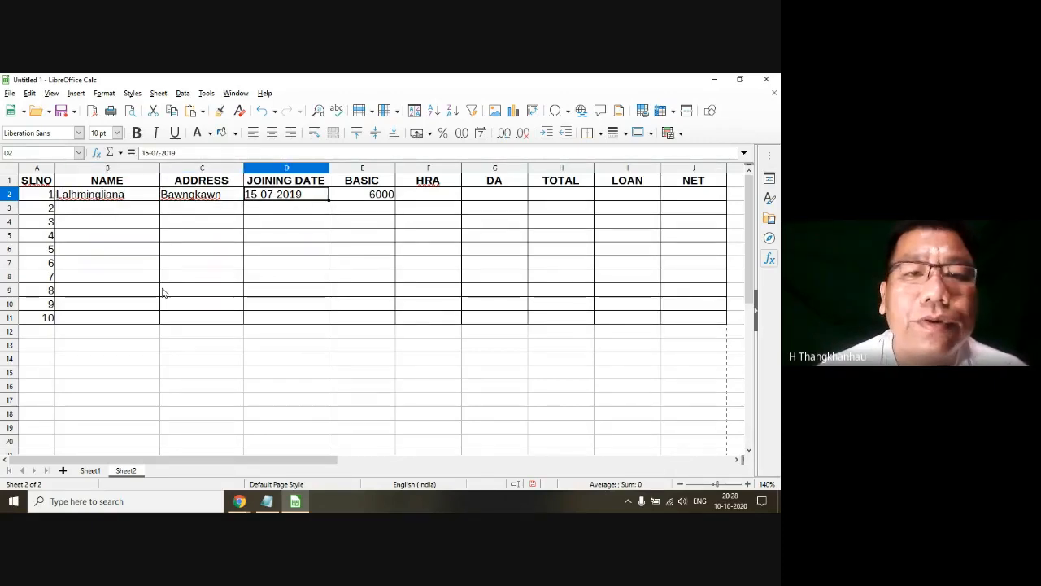
key("Tab")
key("Tab")
key("Return")
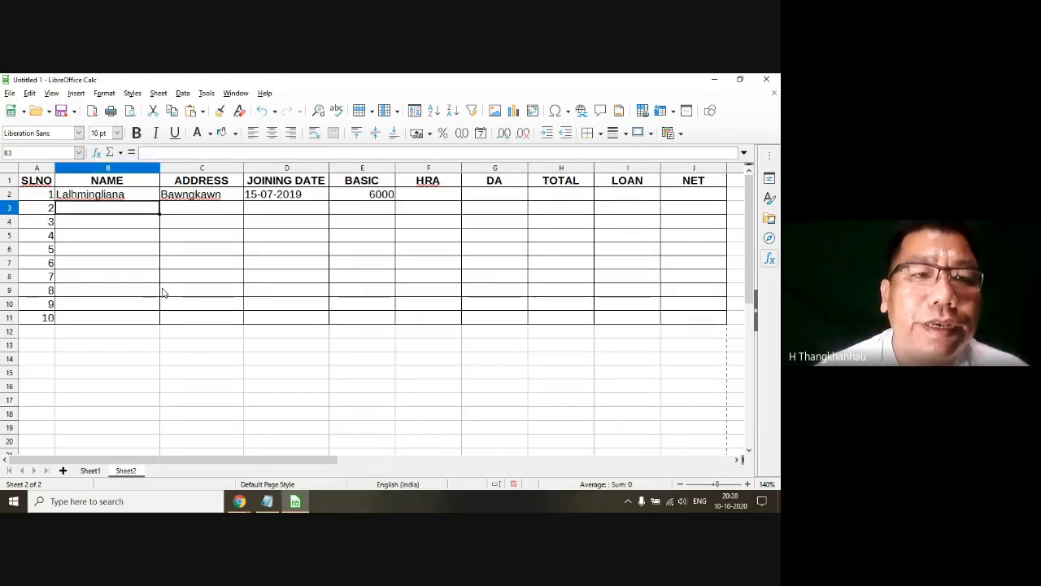
Step: Enter the second employee's name and address in row 3
type("Vanlalr")
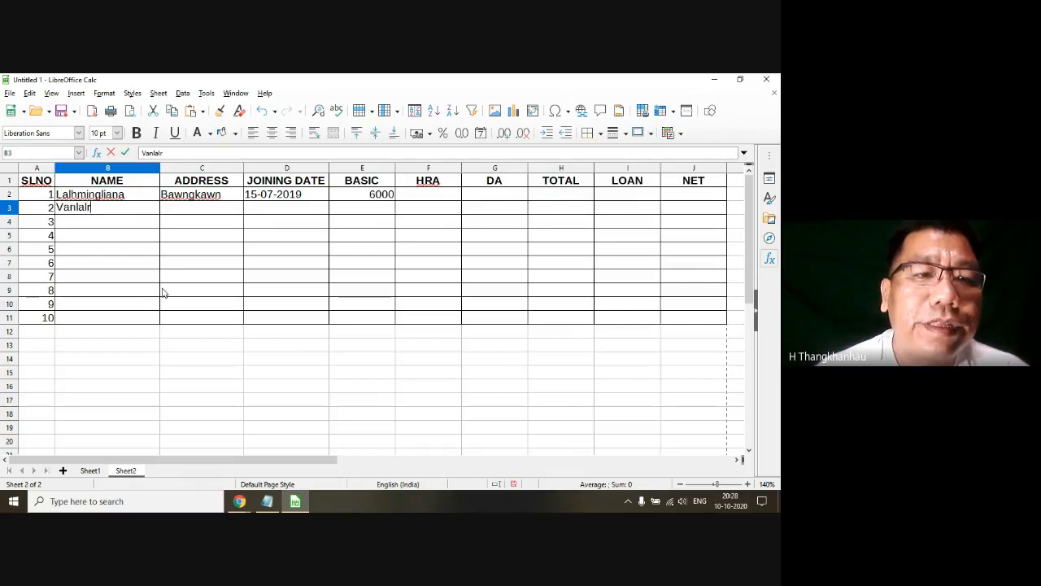
type("uati")
key("Tab")
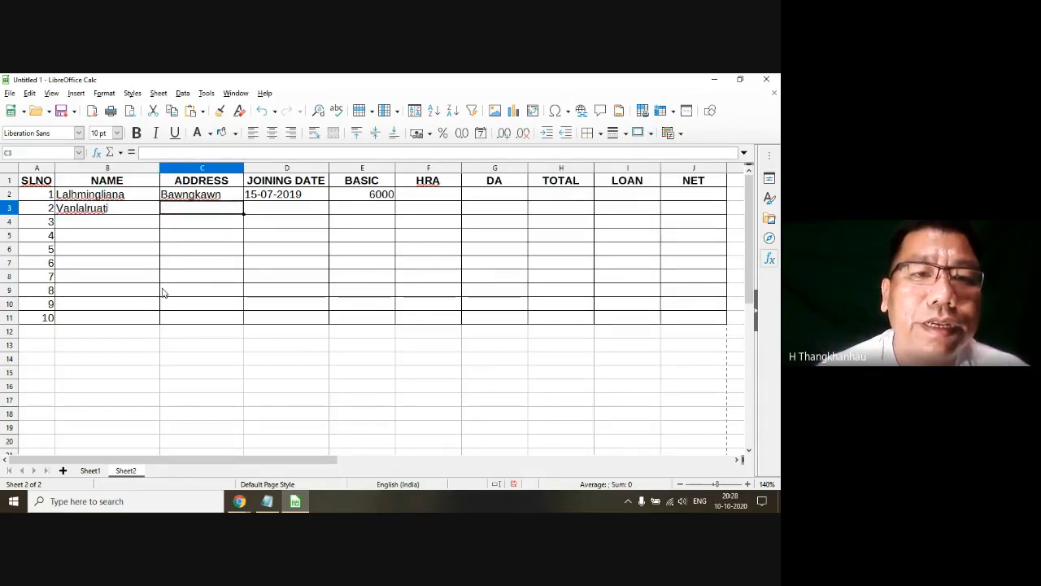
type("Chhi")
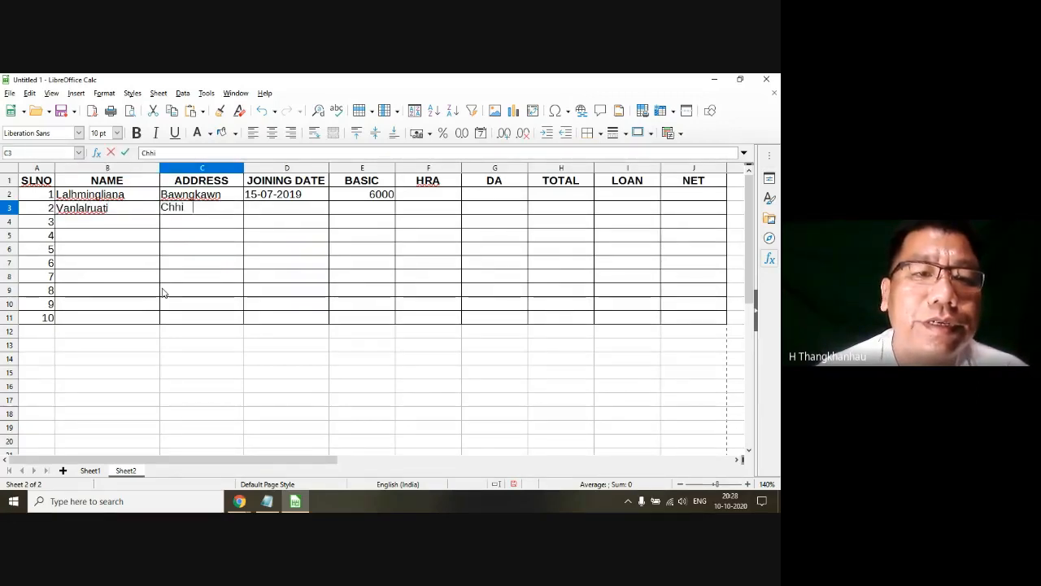
type("mveng")
key("Tab")
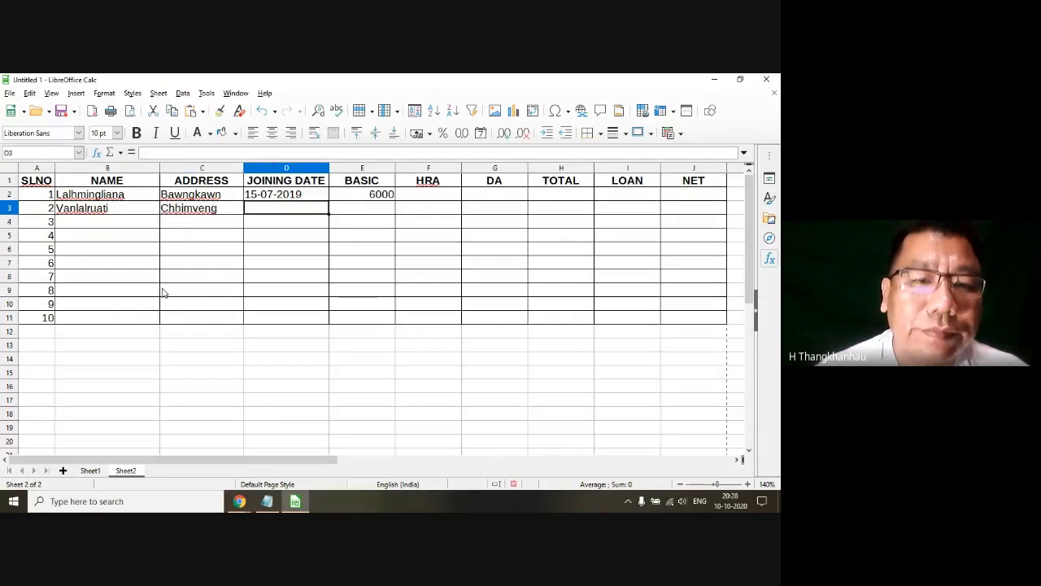
Step: Enter joining date 5-9-2016 and basic salary 7000 for the second employee in row 3
type("5-")
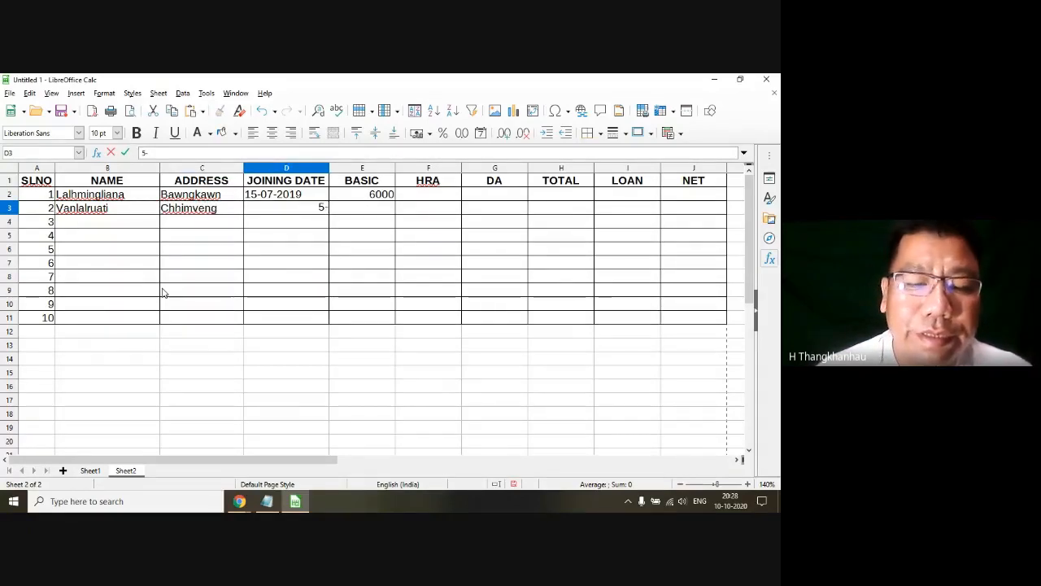
type("9-2")
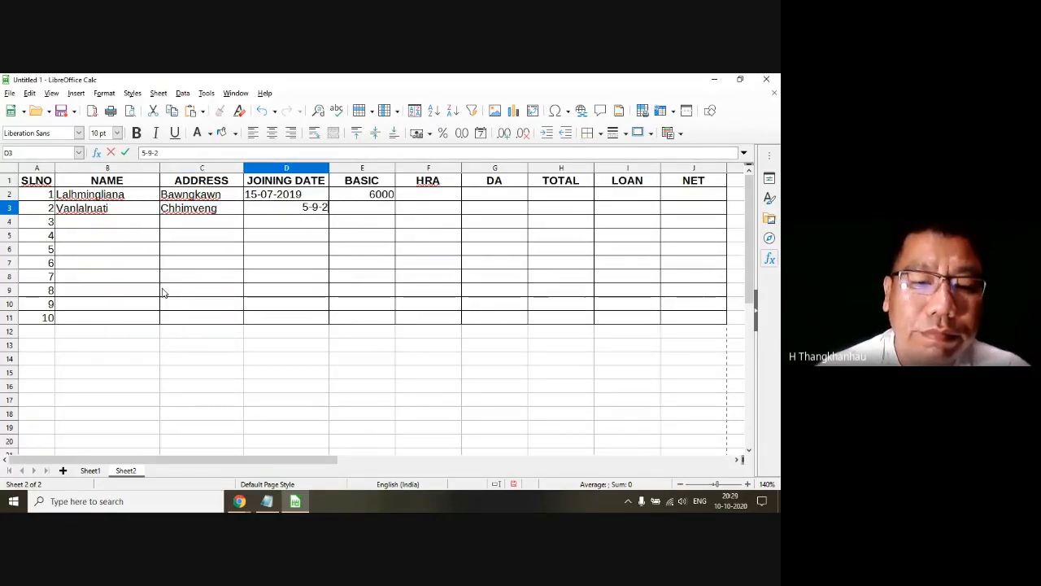
type("016")
key("Return")
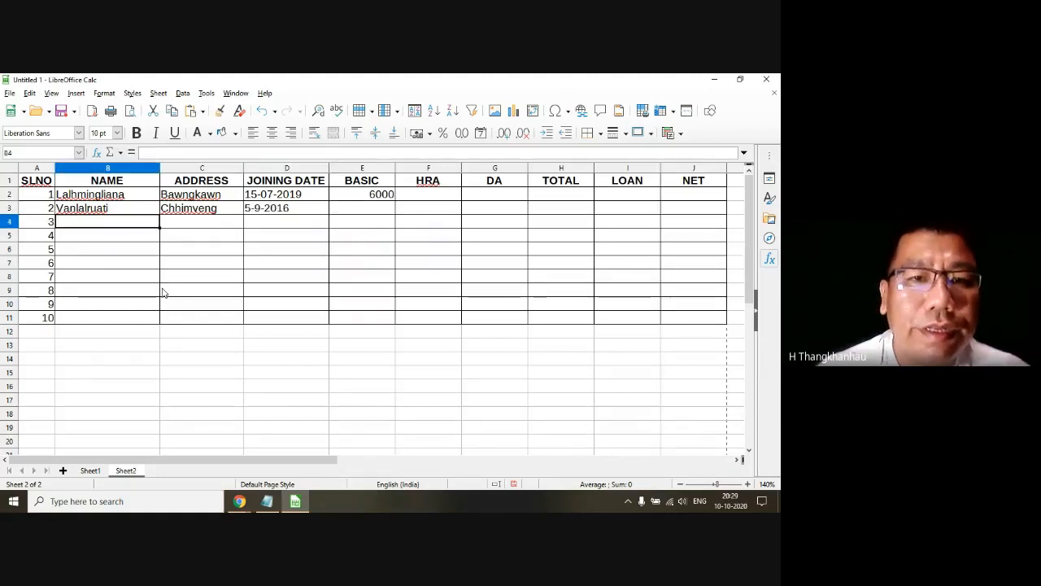
left_click(374, 213)
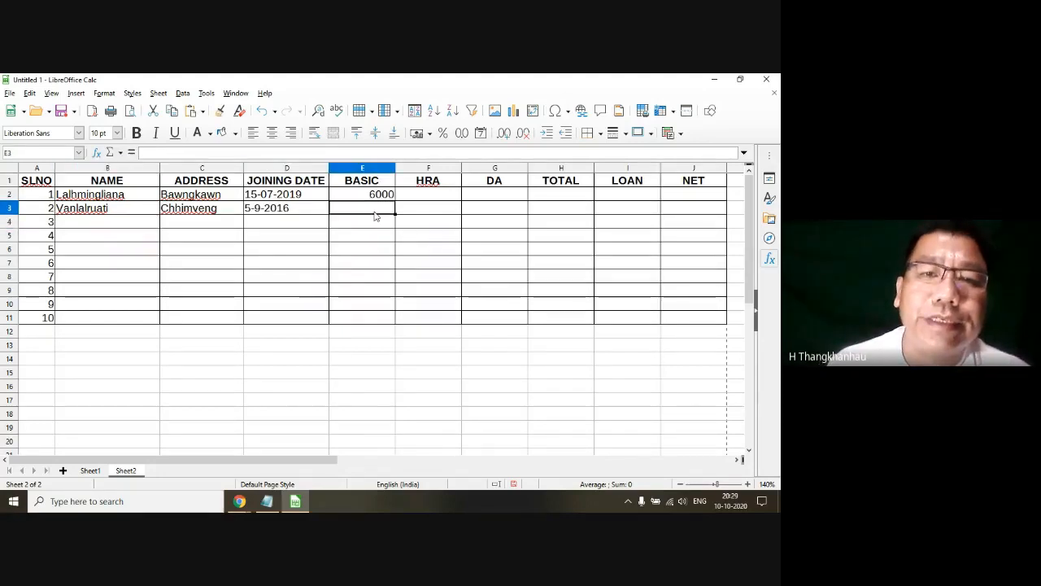
type("7000")
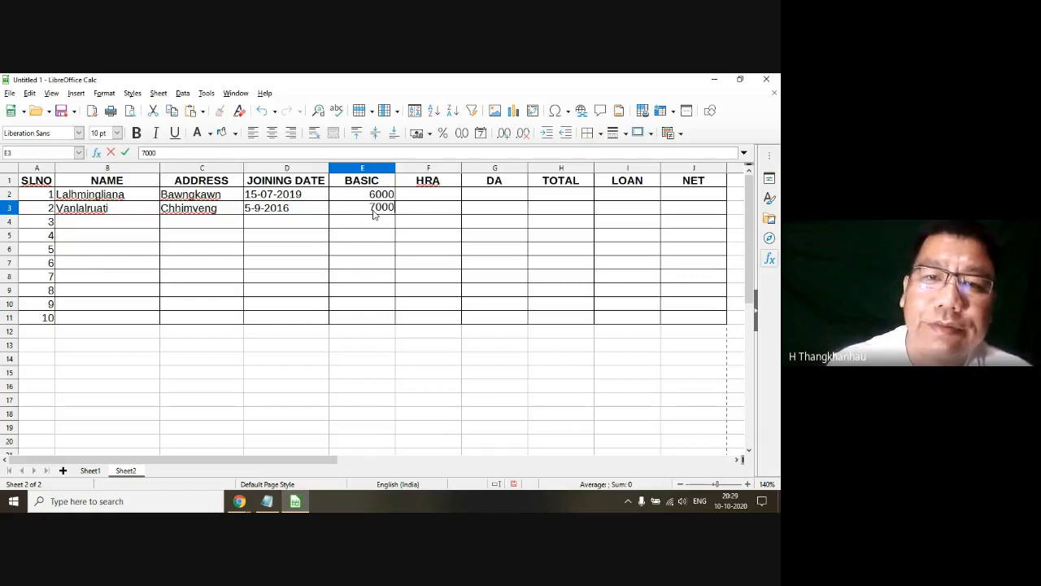
key("Return")
Step: Enter the third employee's name and address in row 4
left_click(94, 225)
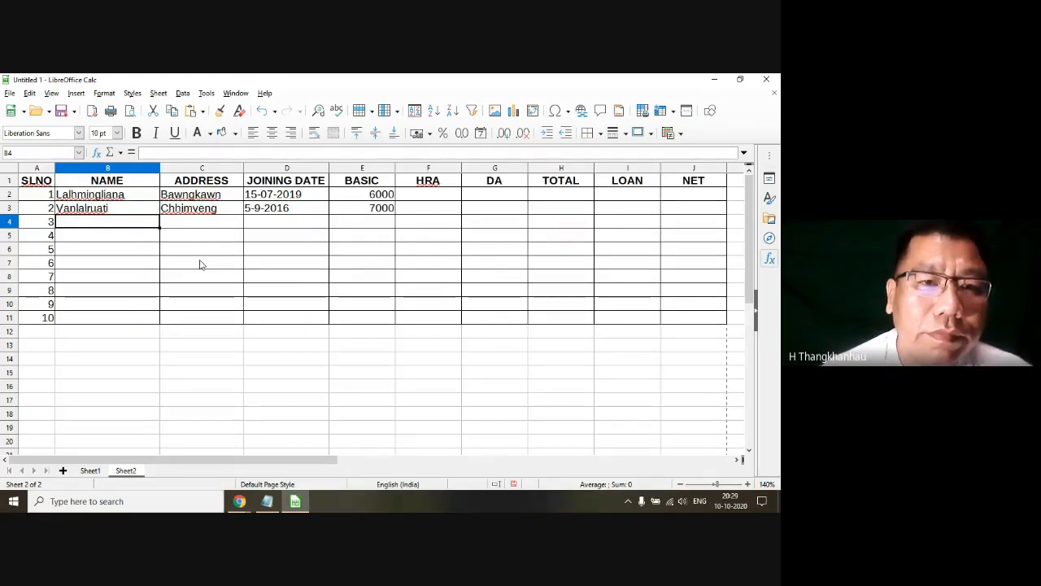
type("Lalawmpuia")
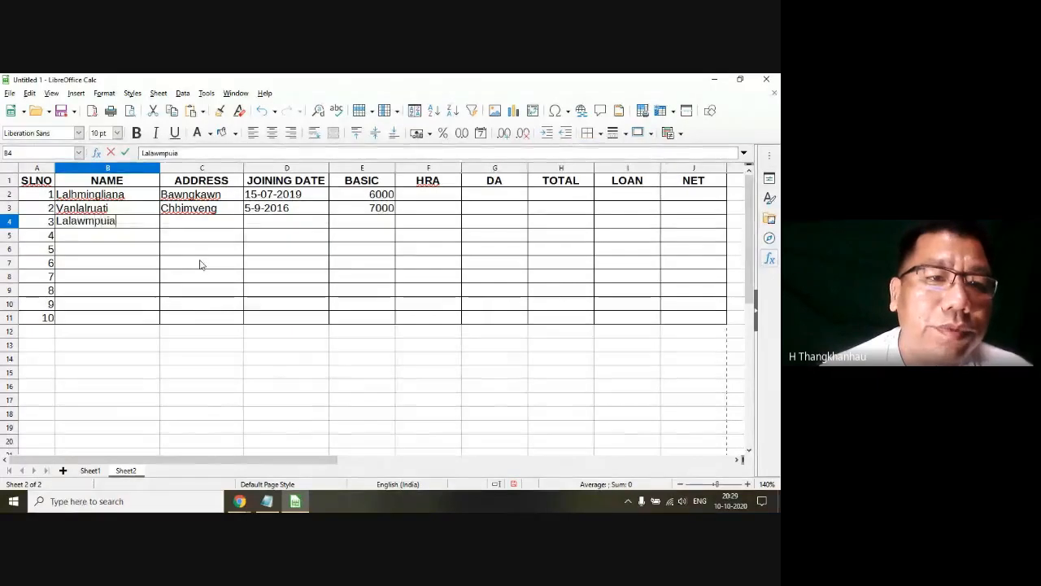
key("Tab")
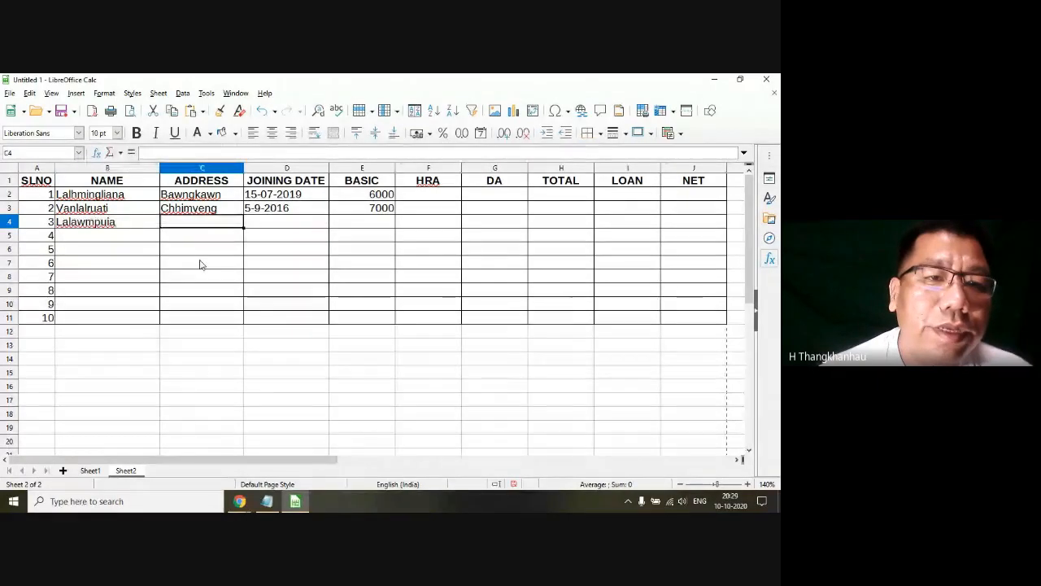
type("Ramthar")
key("Tab")
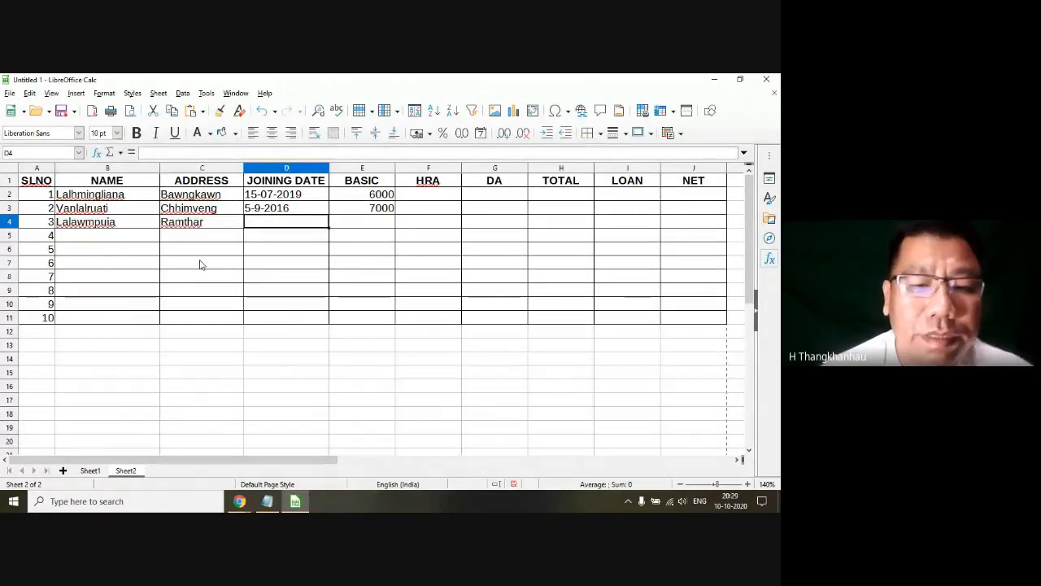
Step: Enter joining date 6-4-2020 and basic salary 9000 for the third employee in row 4
type("6-4")
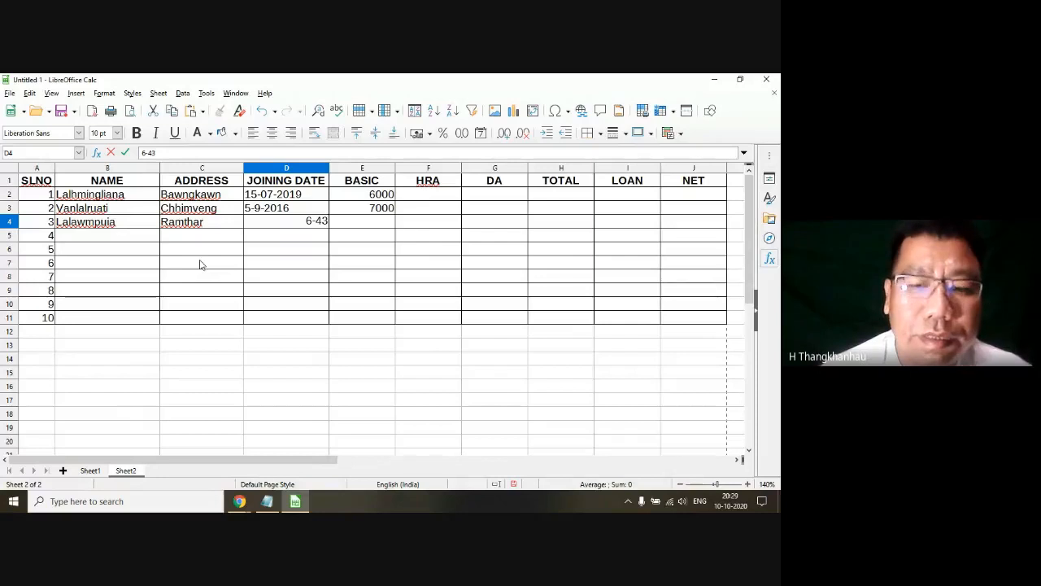
type("-2020")
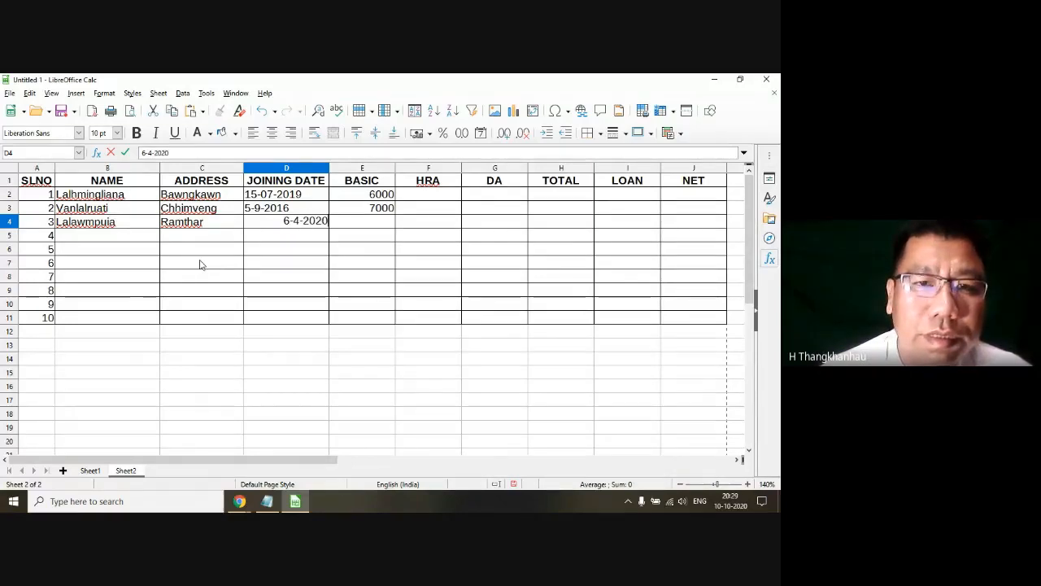
key("Tab")
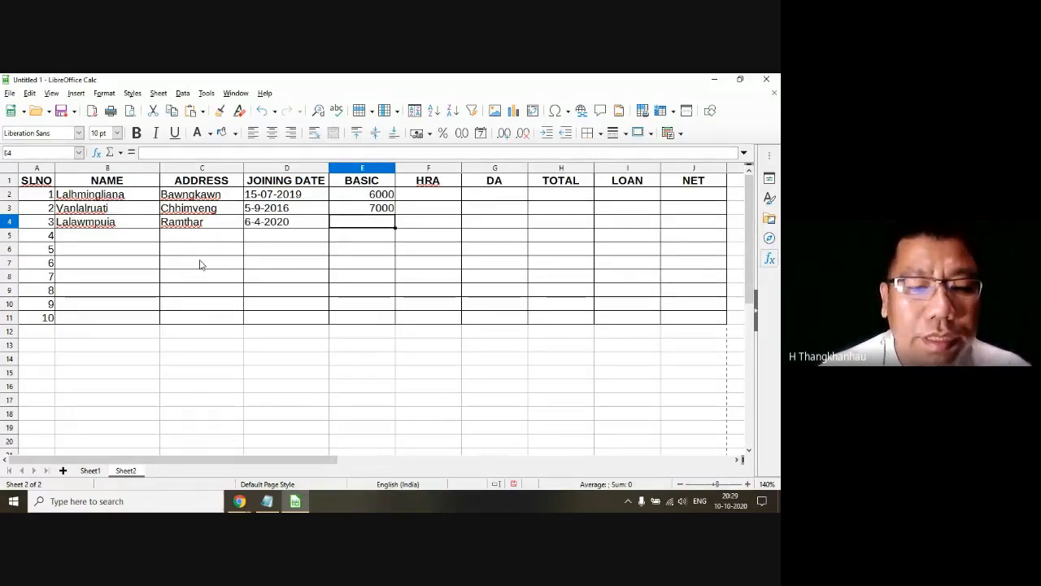
type("9000")
key("Return")
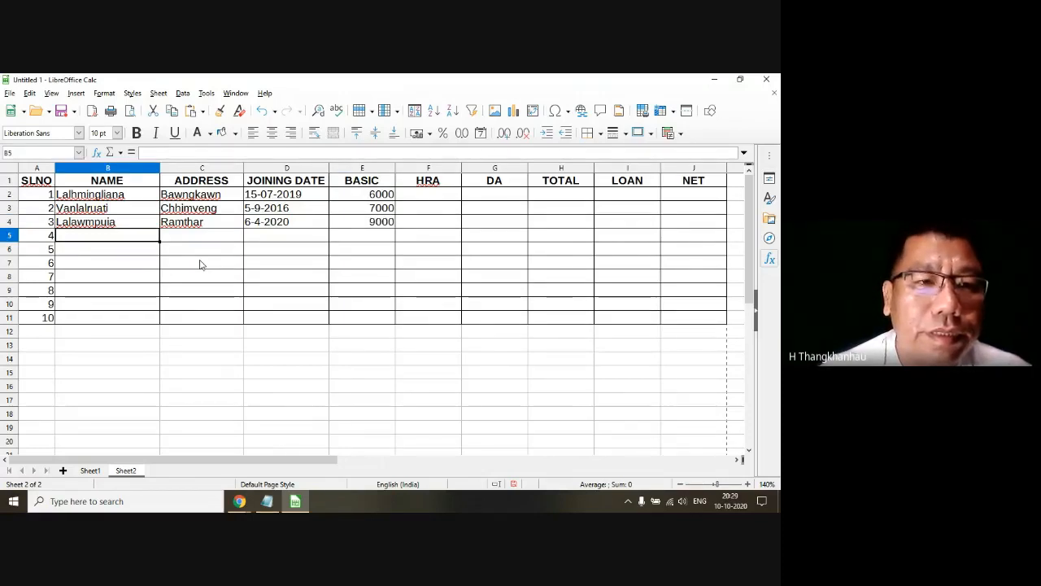
Step: Enter the fourth employee's name and address in row 5
type("Vanlalhruaii")
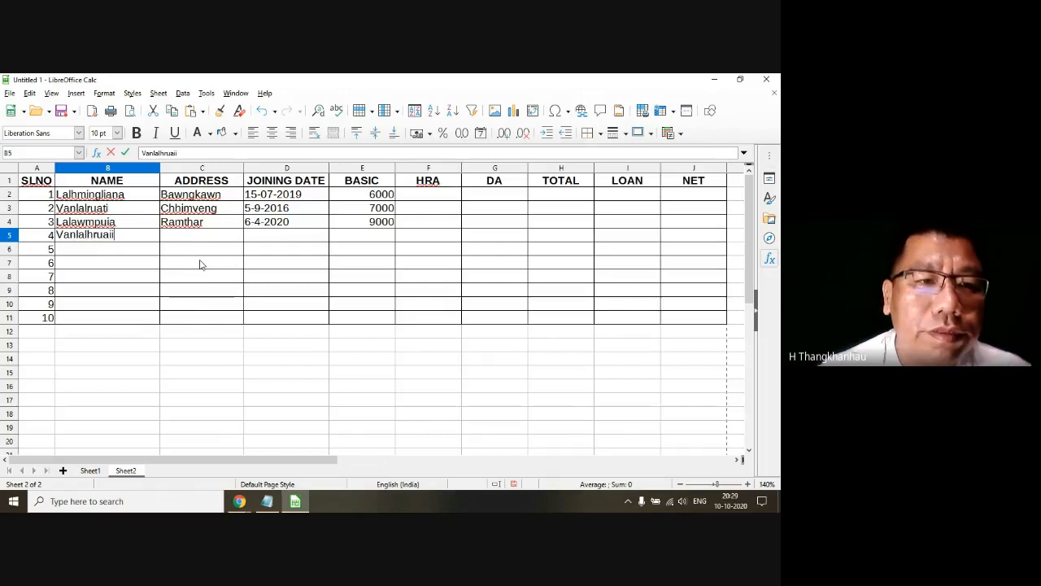
key("Tab")
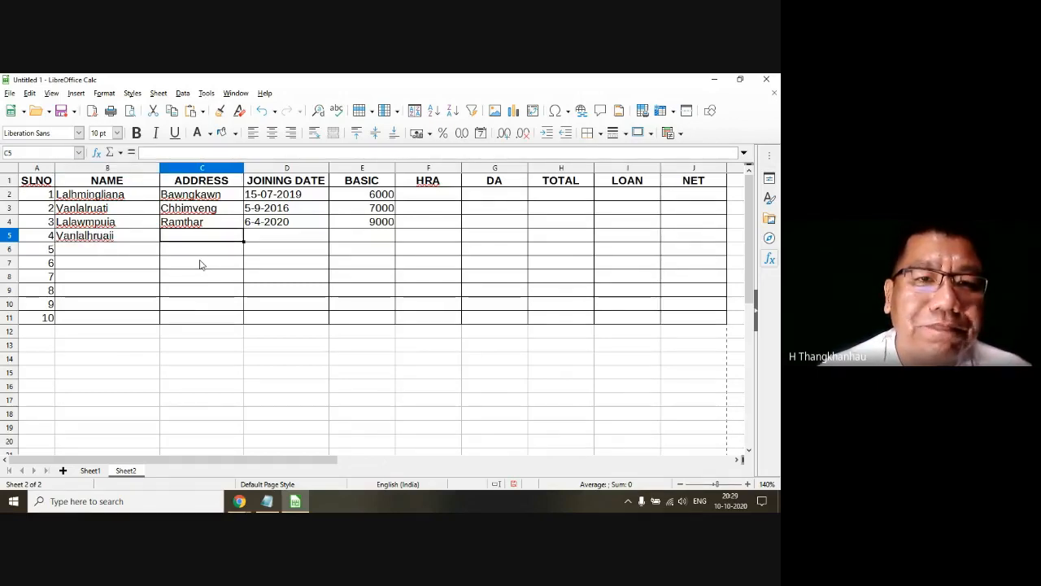
type("IT")
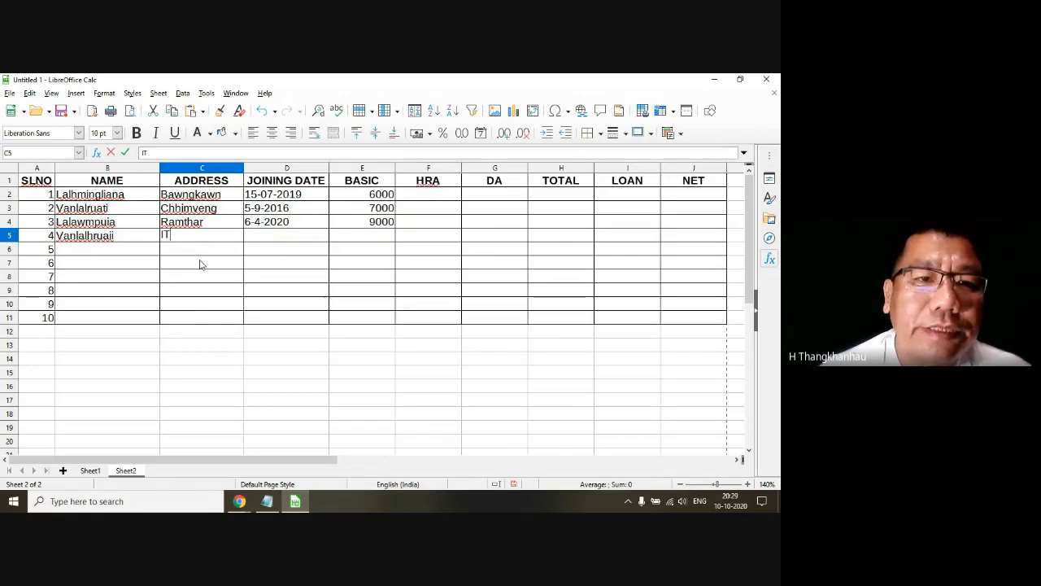
type("I")
key("Tab")
Step: Enter joining date 4-8-2014 and basic salary 4000 for the fourth employee in row 5
type("53")
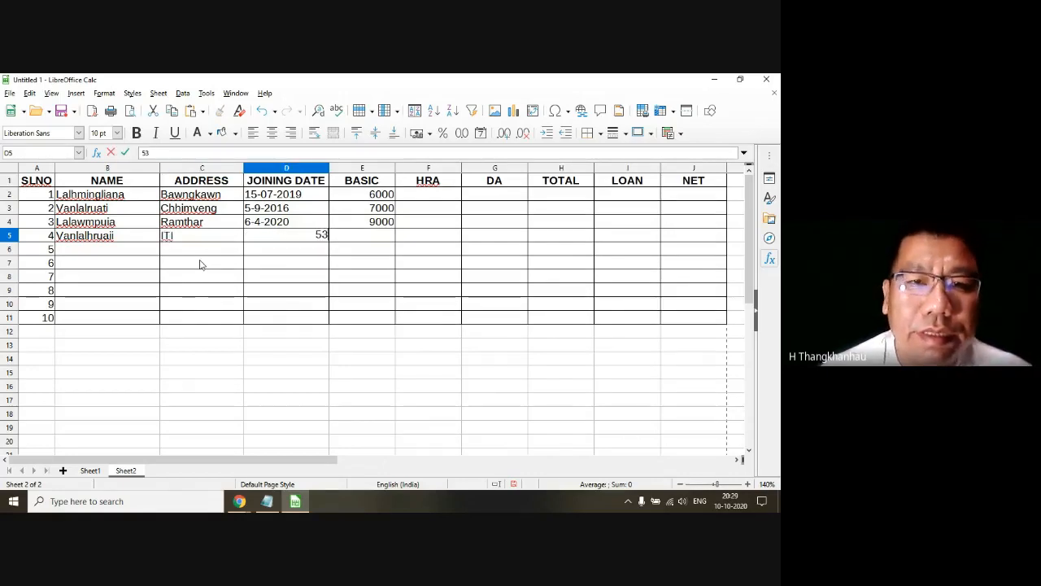
key("BackSpace")
type("-9")
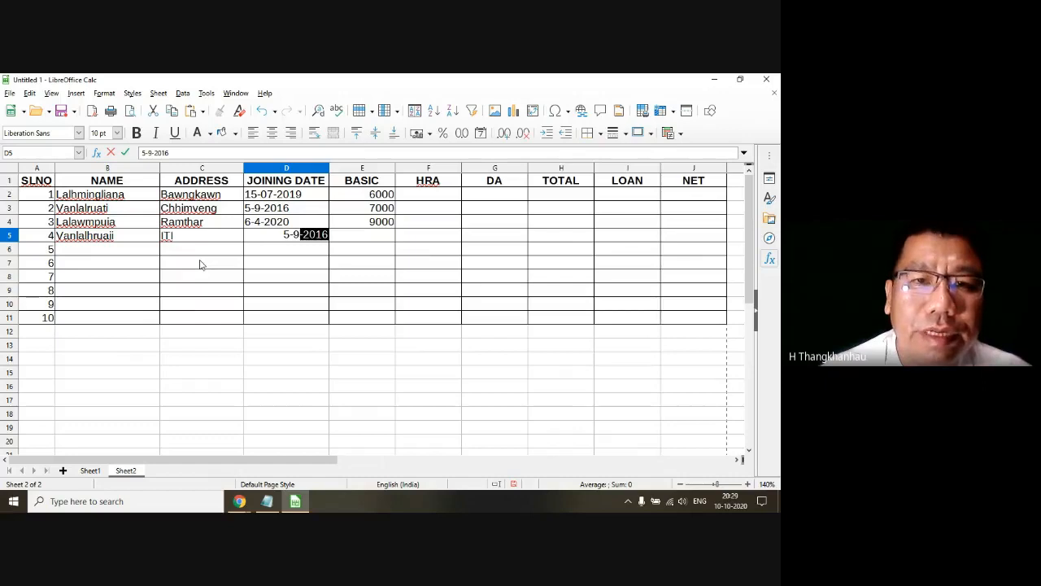
key("Tab")
key("Left")
type("45")
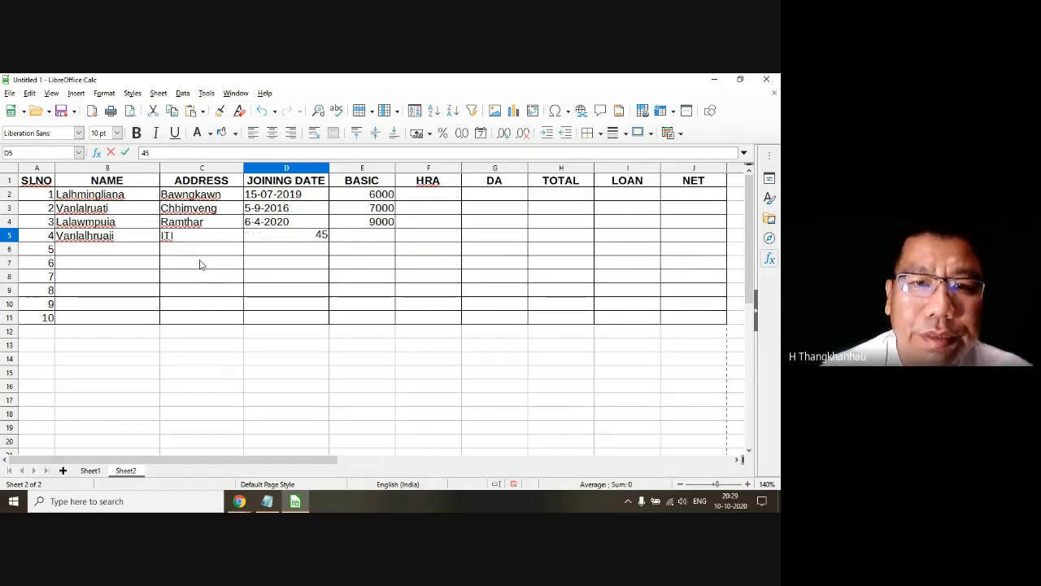
key("BackSpace")
type("-8-")
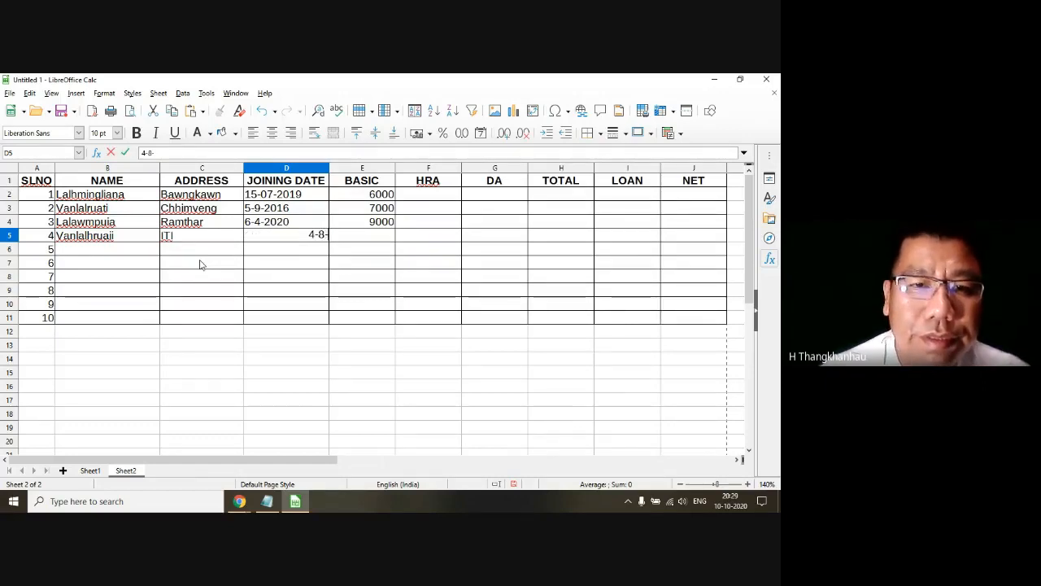
type("2014")
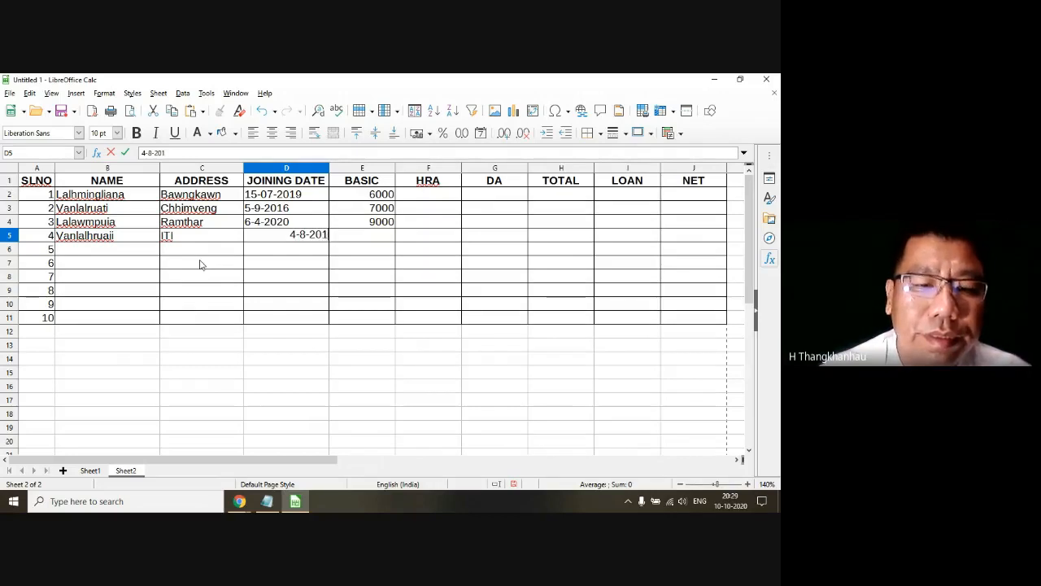
key("Tab")
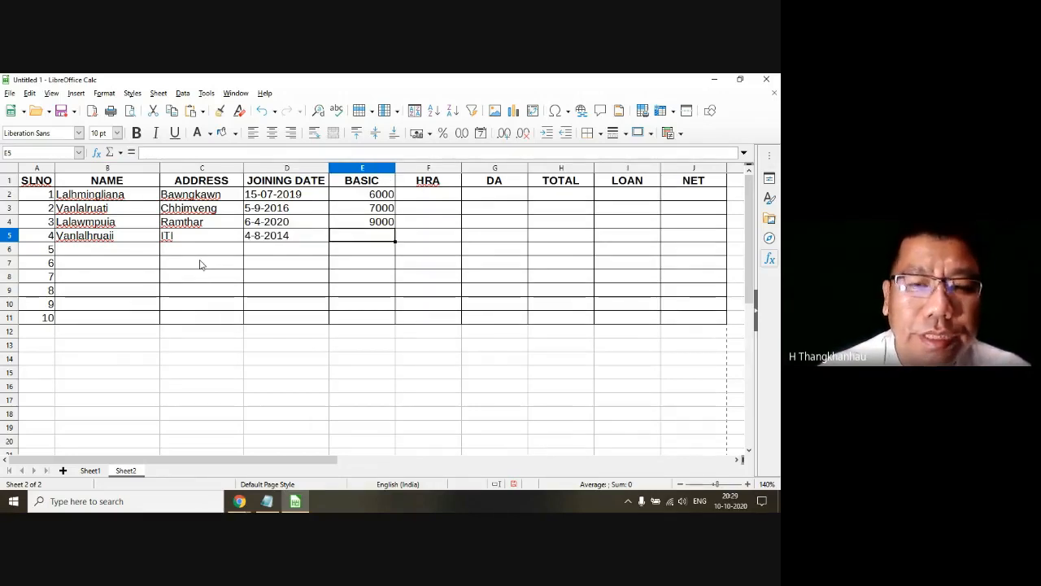
type("4000")
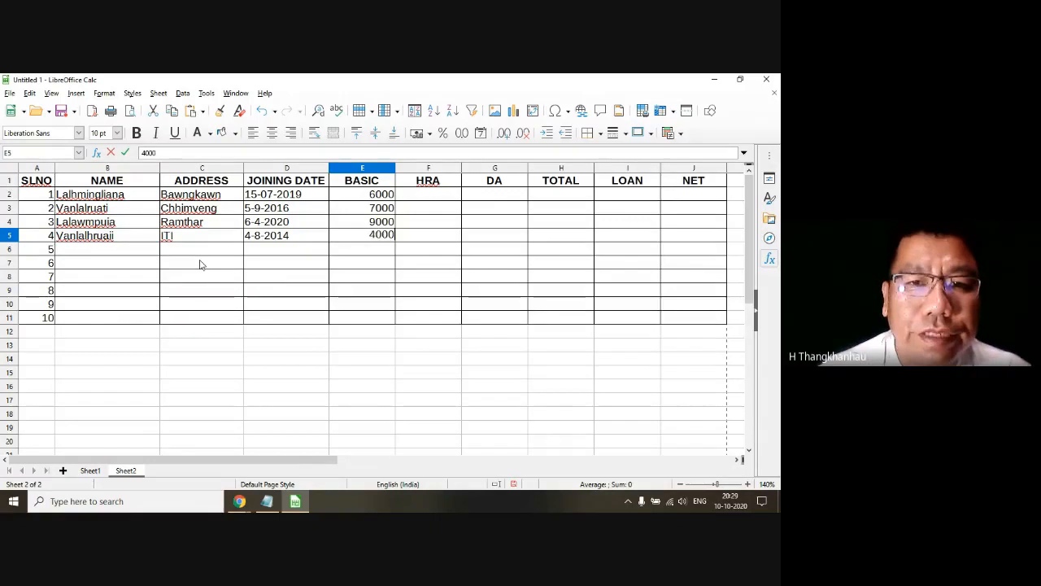
key("Return")
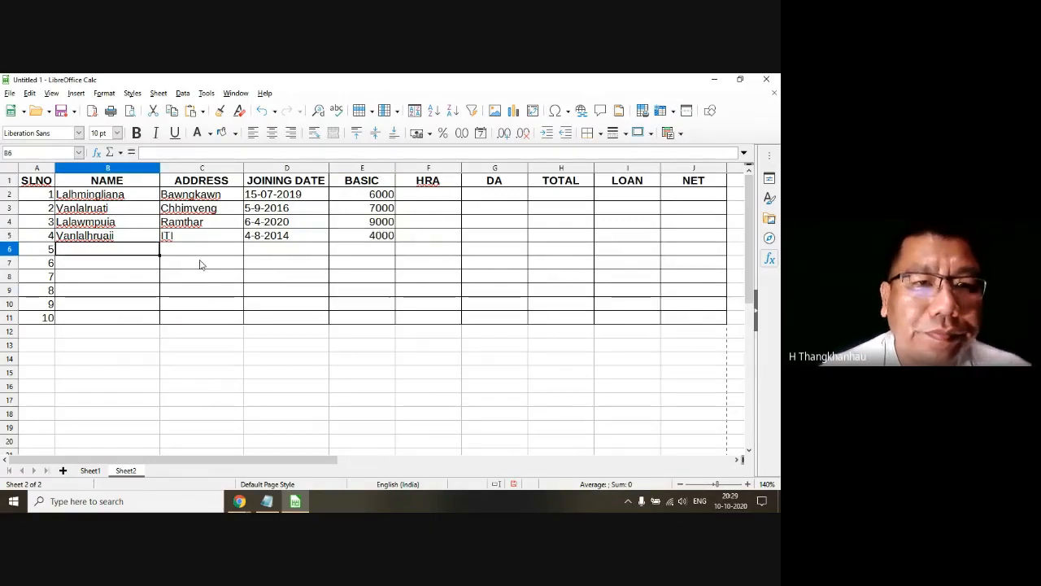
Step: Enter the fifth employee's name and address in row 6
type("Li")
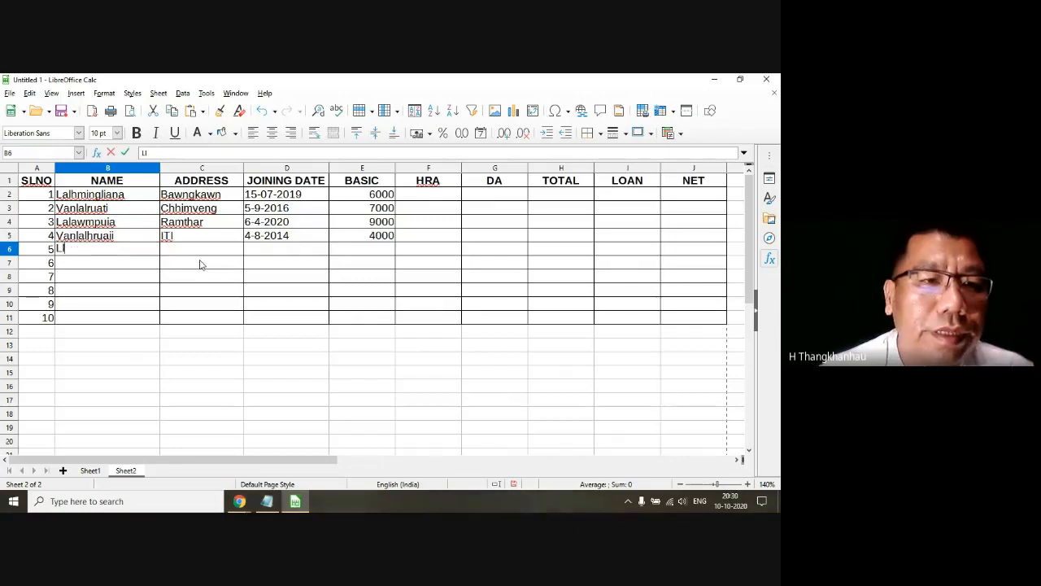
key("BackSpace")
type("alnun")
type("tluangi")
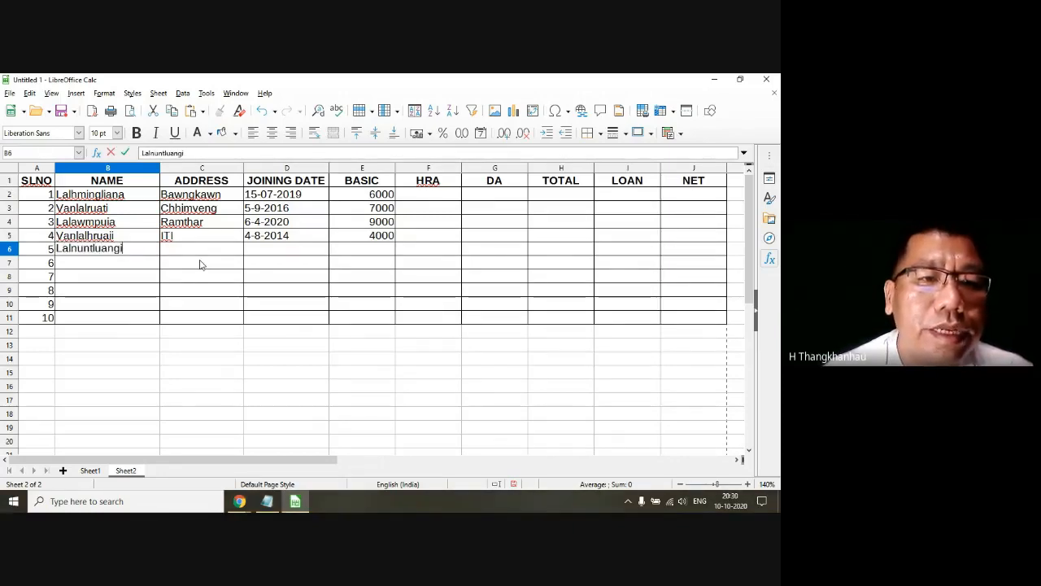
key("Tab")
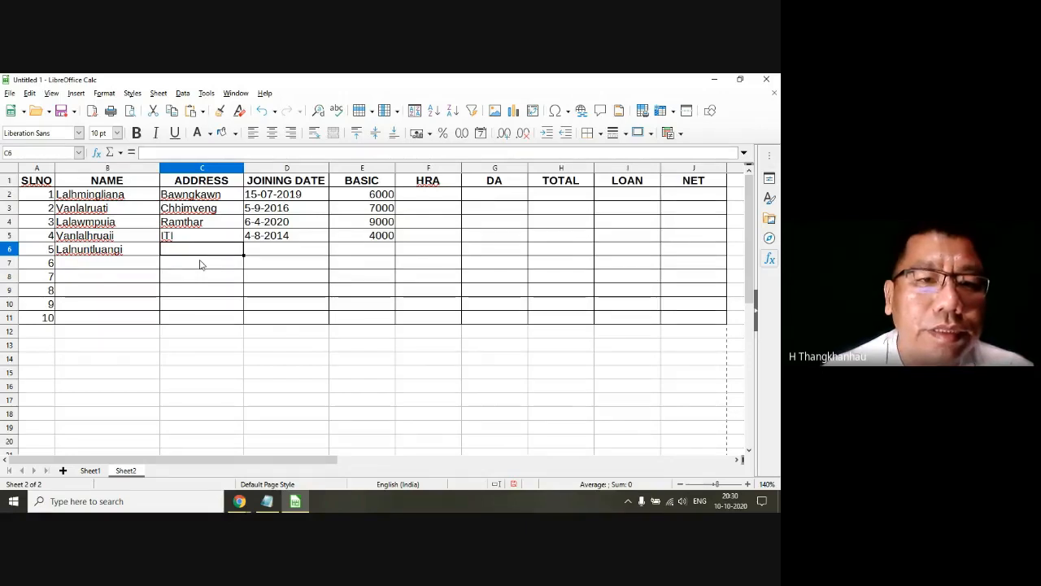
type("Salem Veng")
key("Tab")
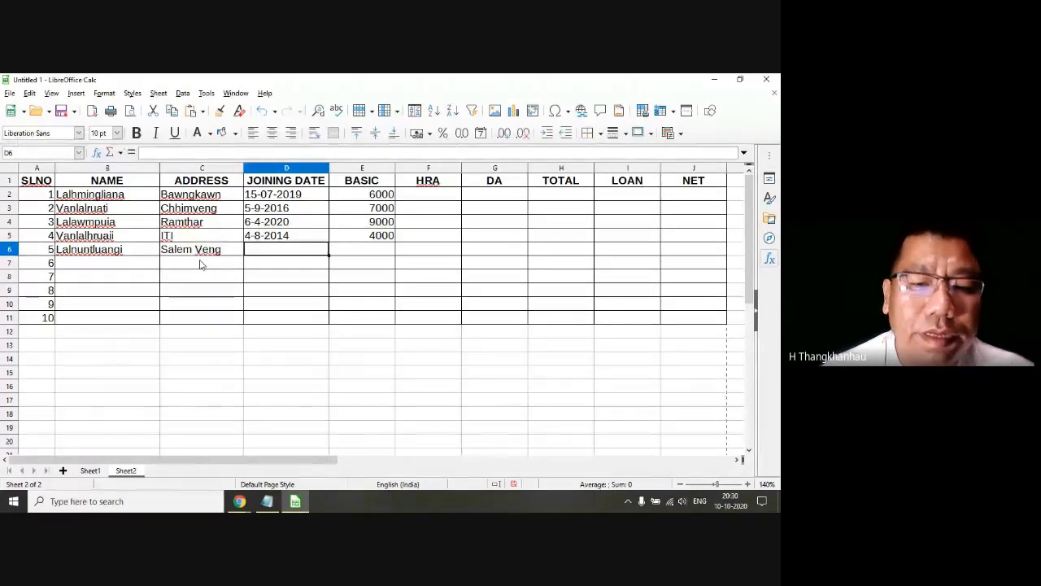
Step: Enter joining date 5-3-2010 and basic salary 5000 for the fifth employee in row 6
type("5-3-")
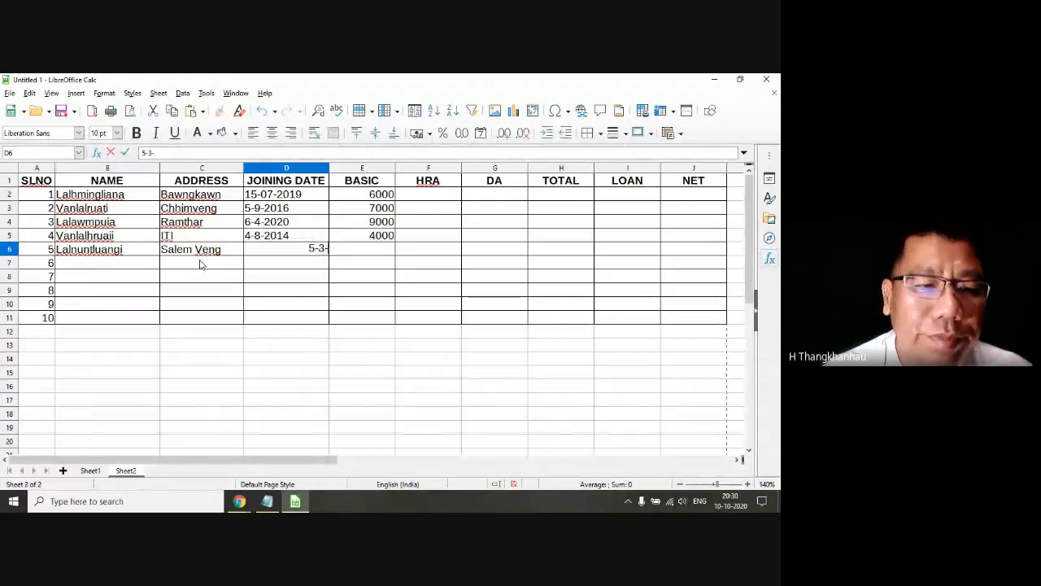
type("20")
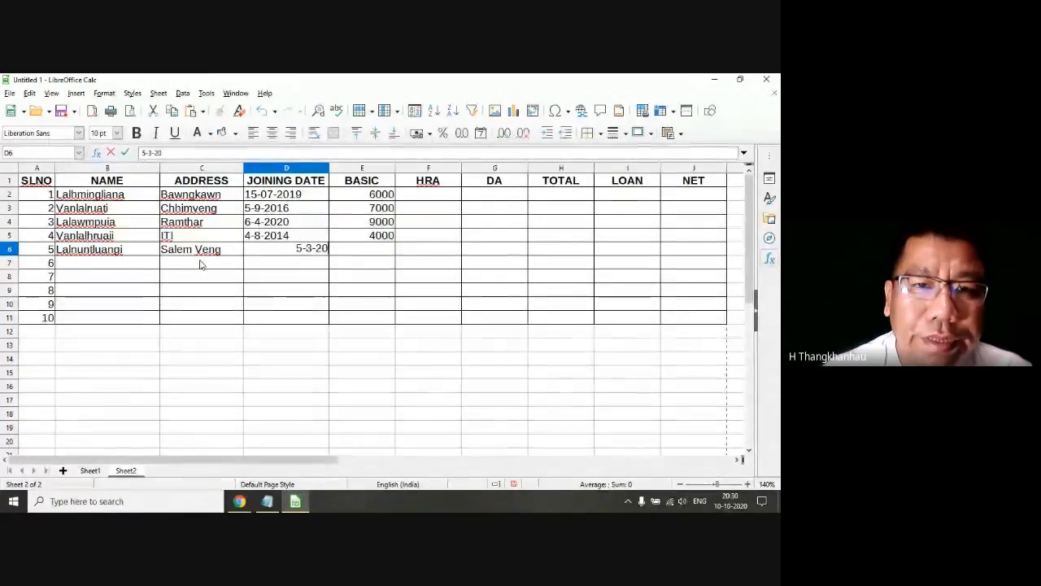
type("10")
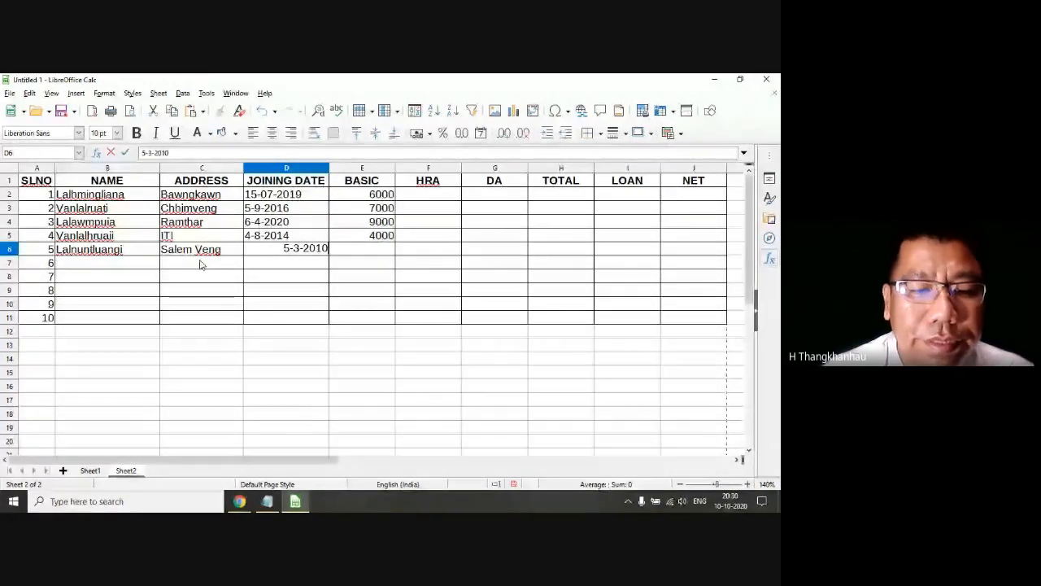
key("Tab")
type("5")
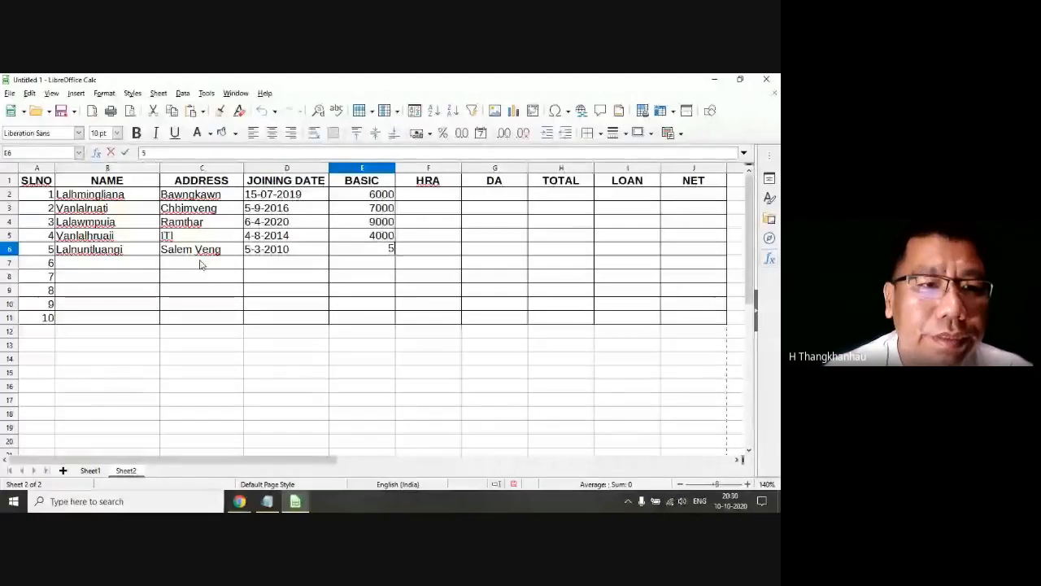
type("0000")
key("Return")
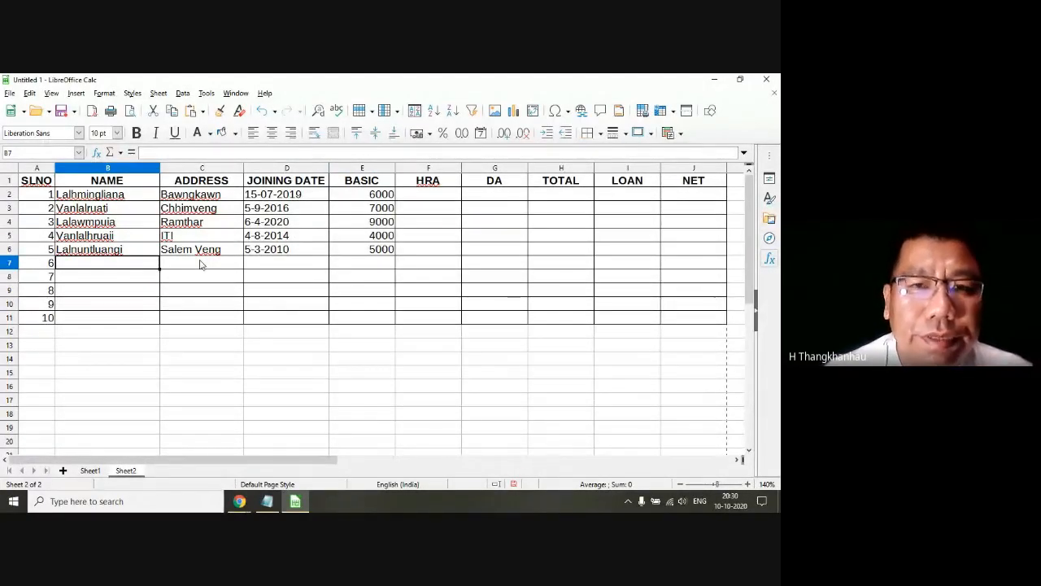
Step: Enter the sixth employee's name and address in row 7
type("Lalhl")
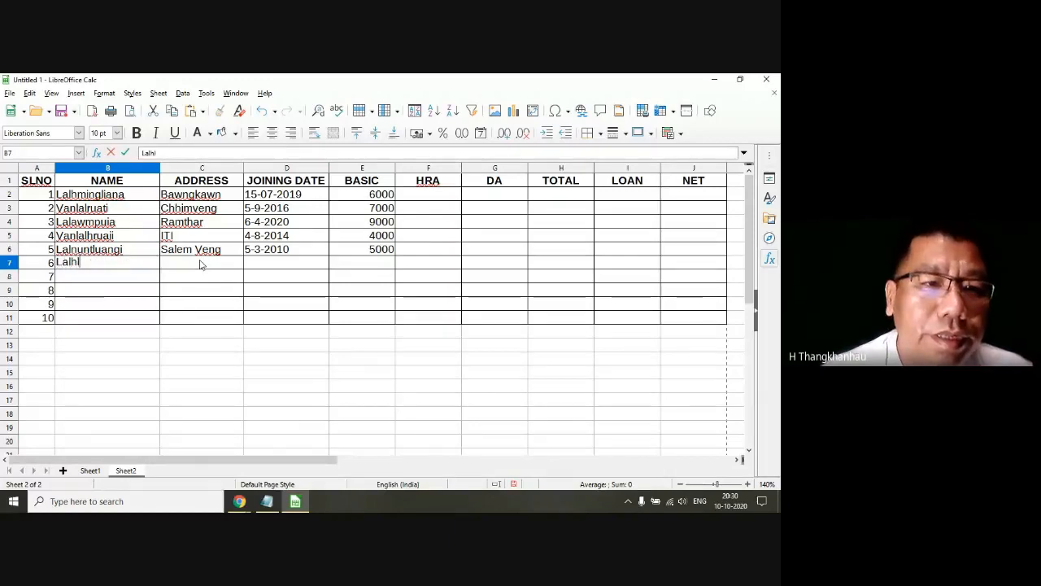
type("impuia")
key("Tab")
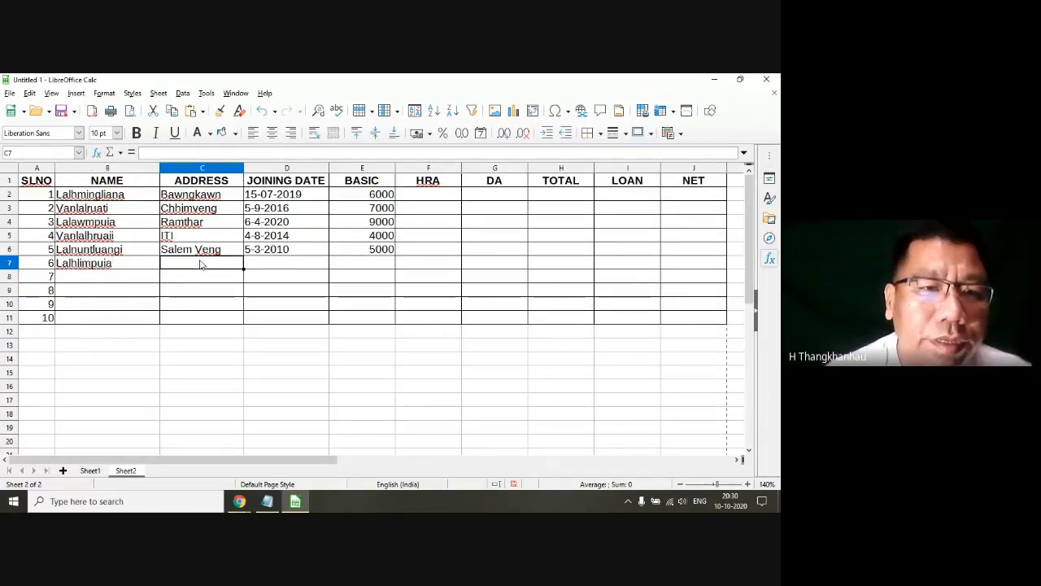
type("Fa")
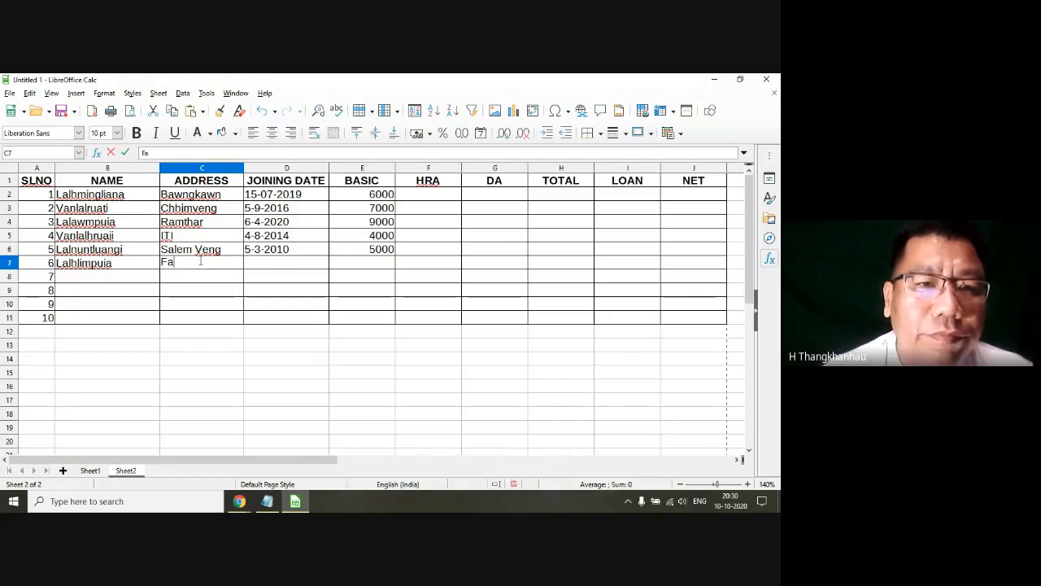
type("lkland")
key("Tab")
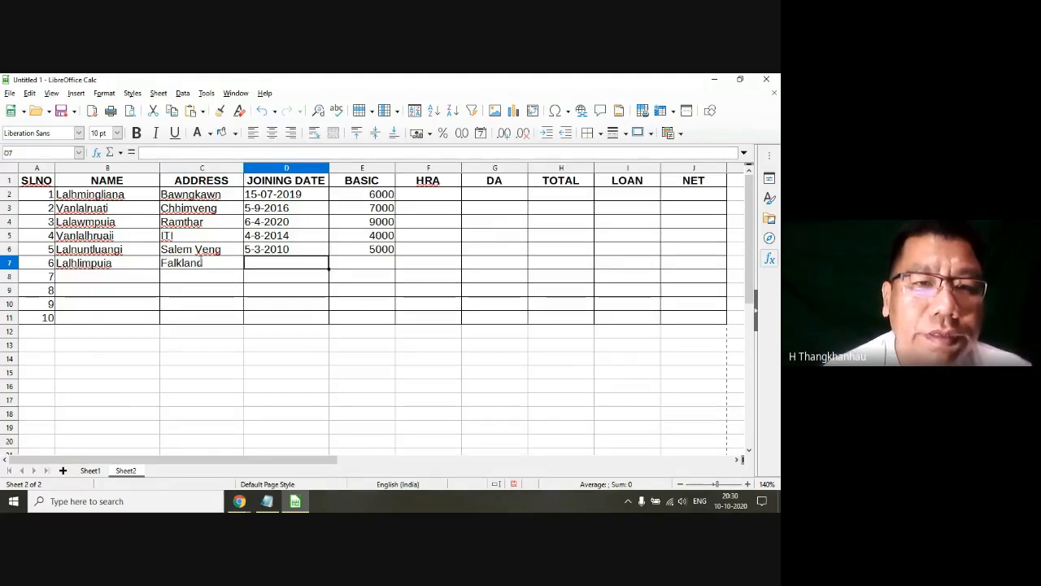
Step: Enter joining date 5-5-2013 and basic salary 8000 for the sixth employee in row 7
type("5-")
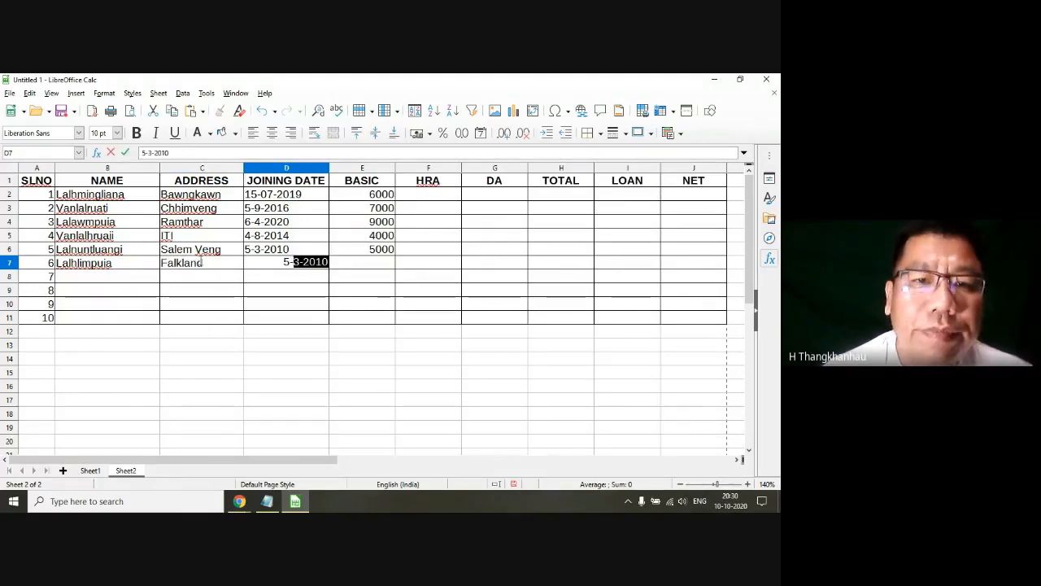
type("5")
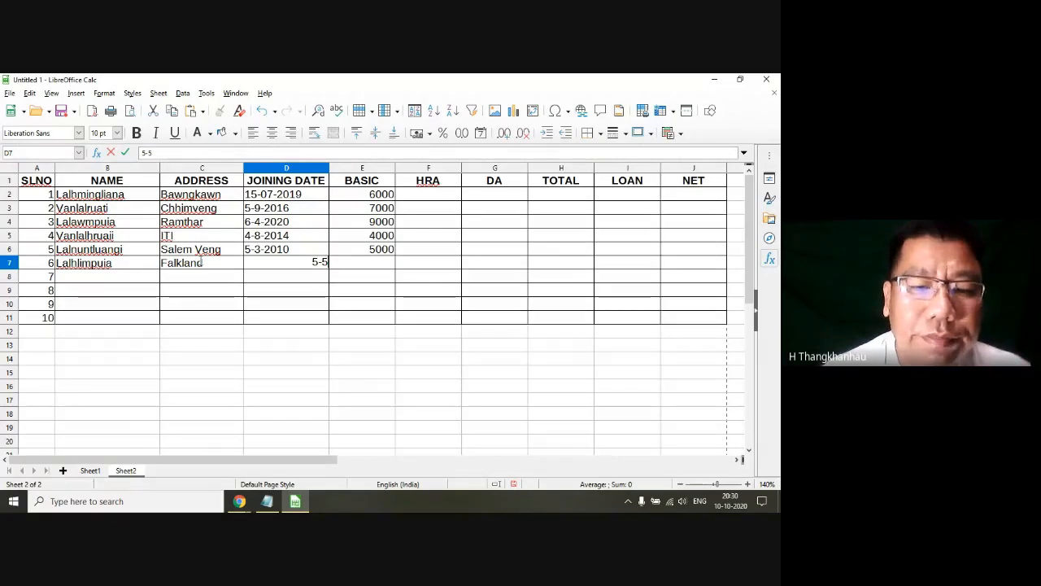
type("-2013")
key("Tab")
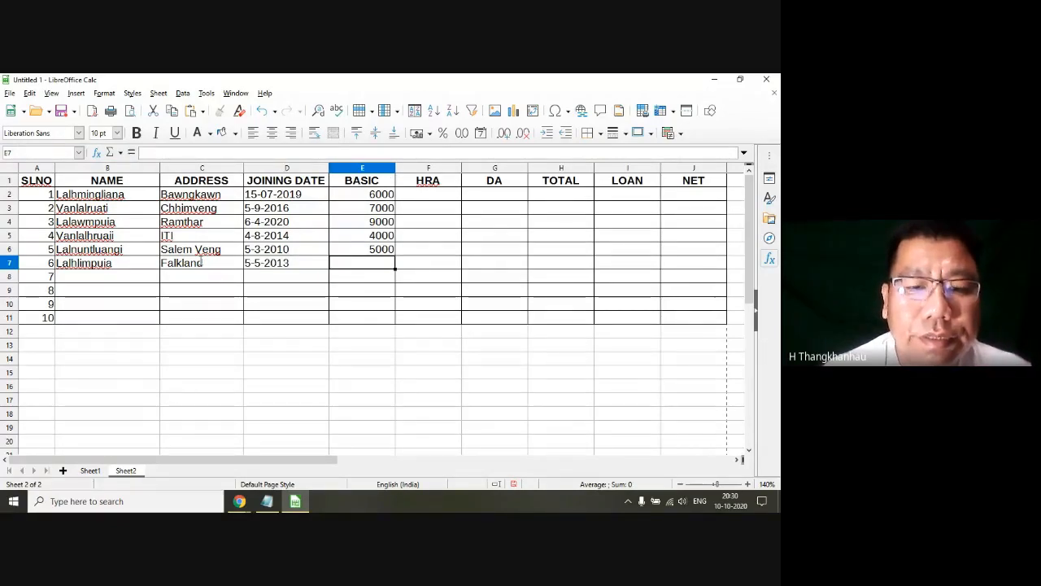
type("8000")
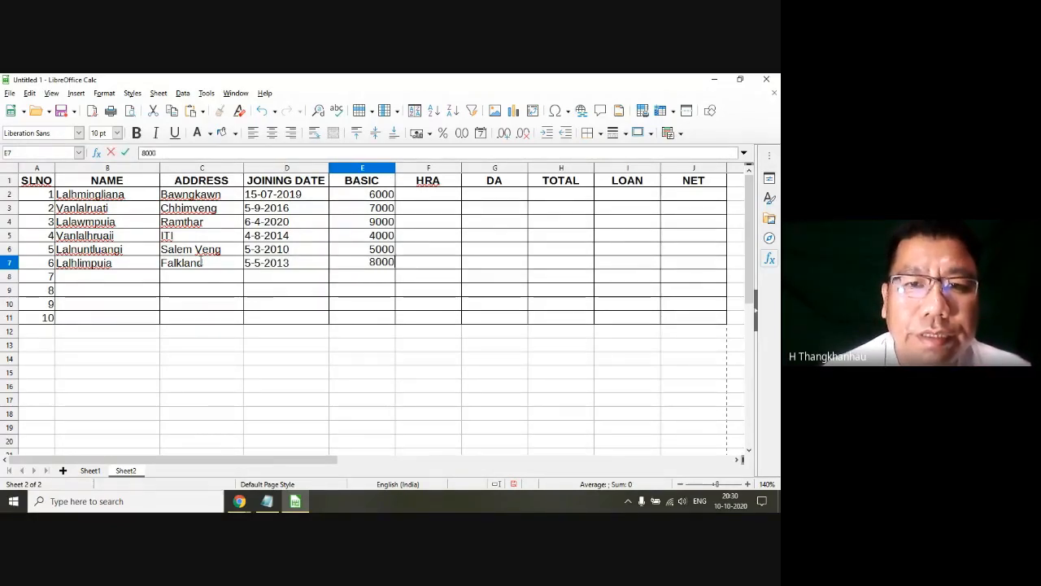
key("Return")
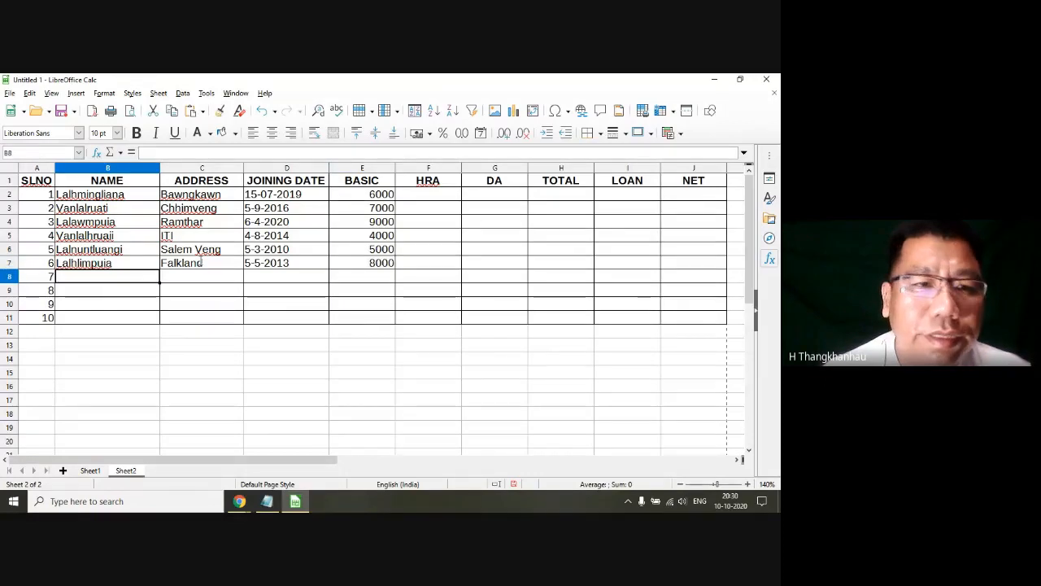
Step: Enter the seventh employee's name and address in row 8
type("L")
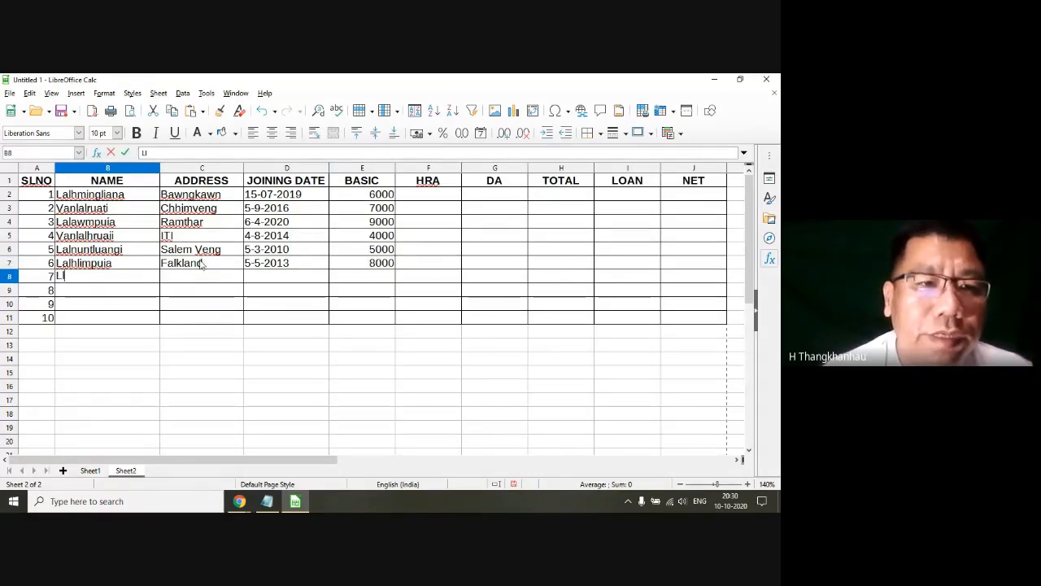
type("almawipuia")
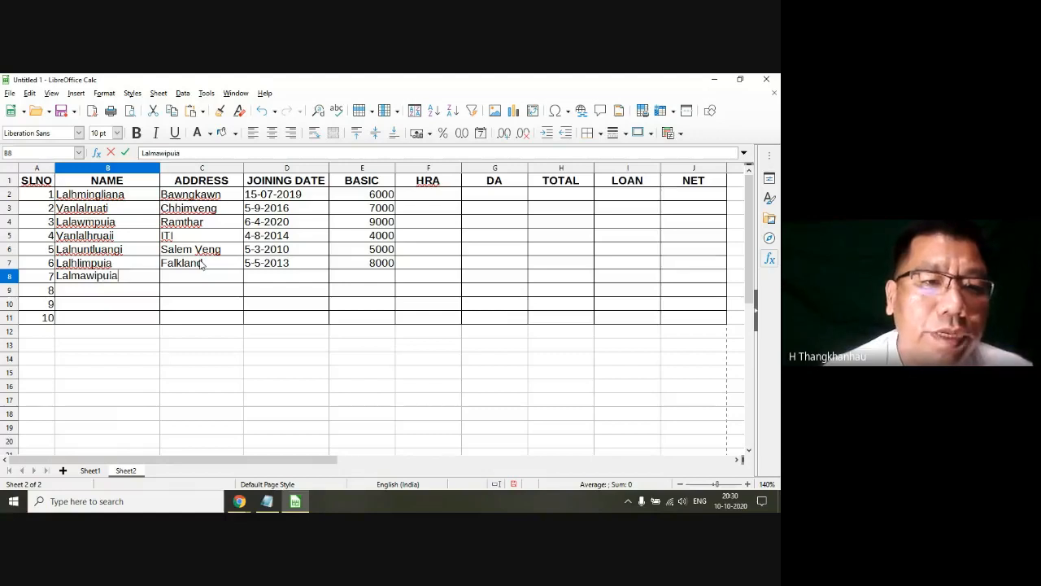
key("Tab")
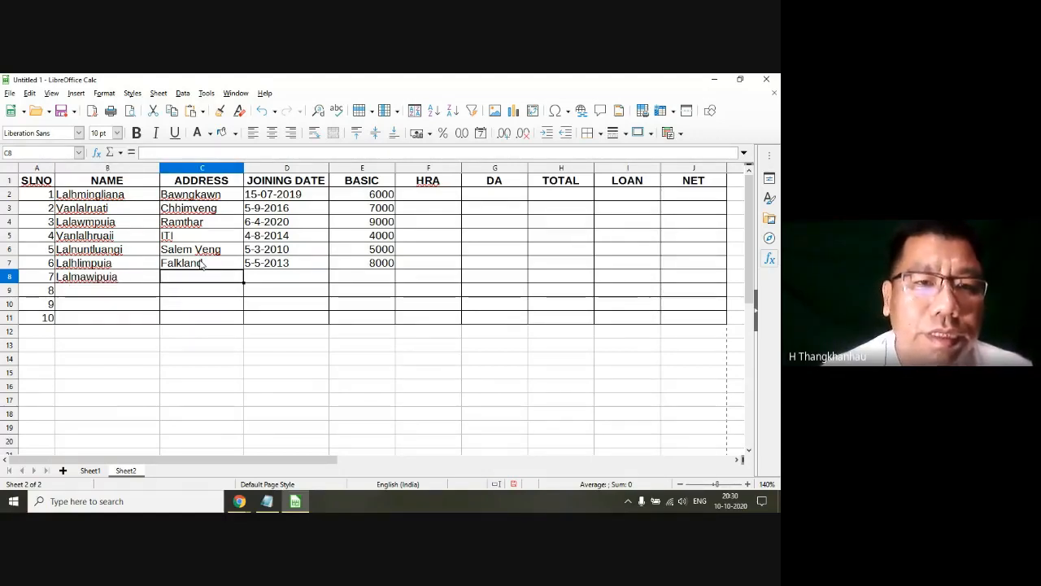
type("Saron ")
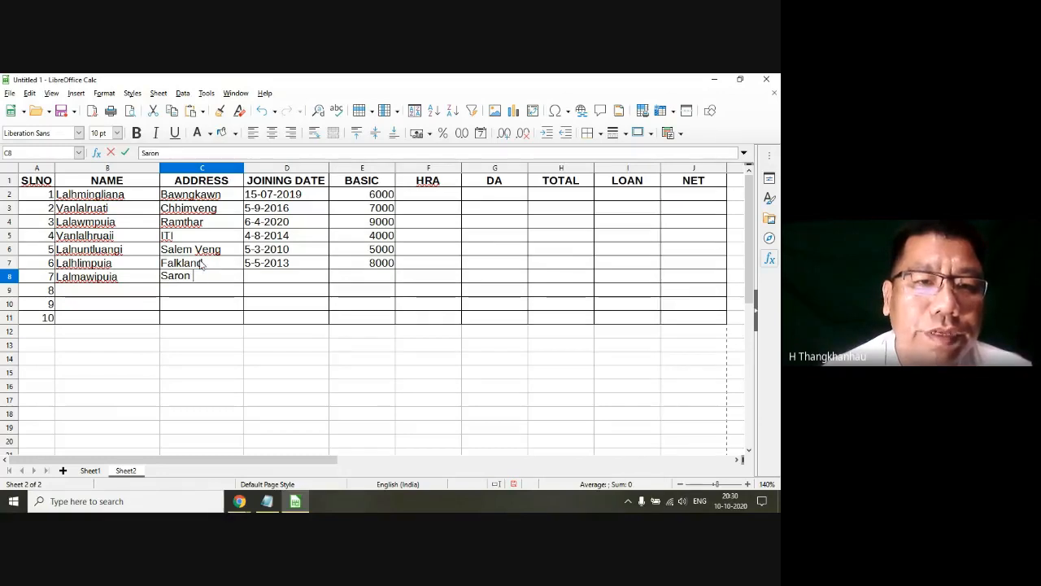
type("Veng")
key("Tab")
Step: Enter joining date 6-4-2019 and basic salary 7500 for the seventh employee in row 8
type("6-4")
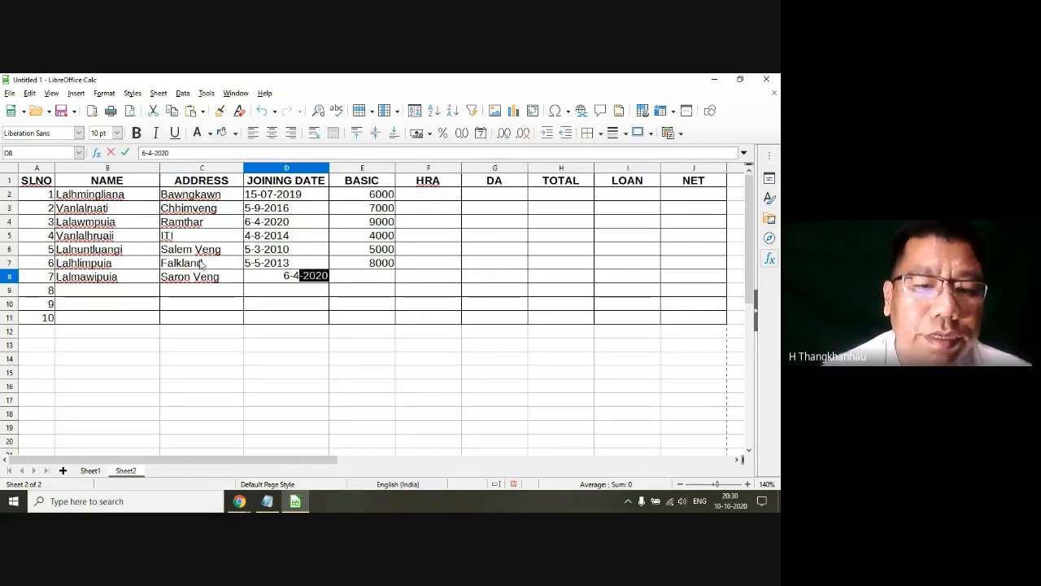
type("2")
key("BackSpace")
type("-")
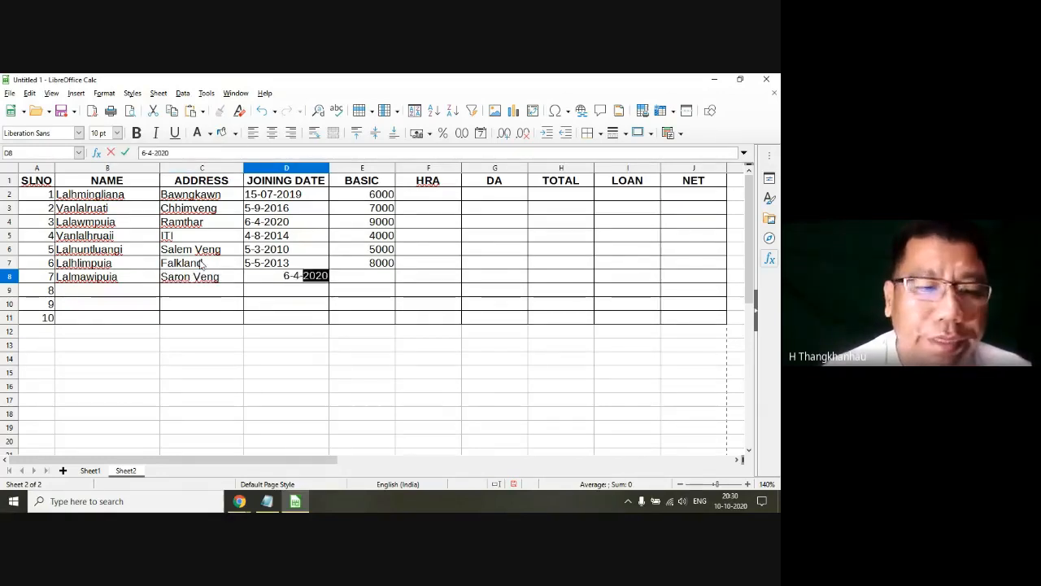
type("2019")
key("Tab")
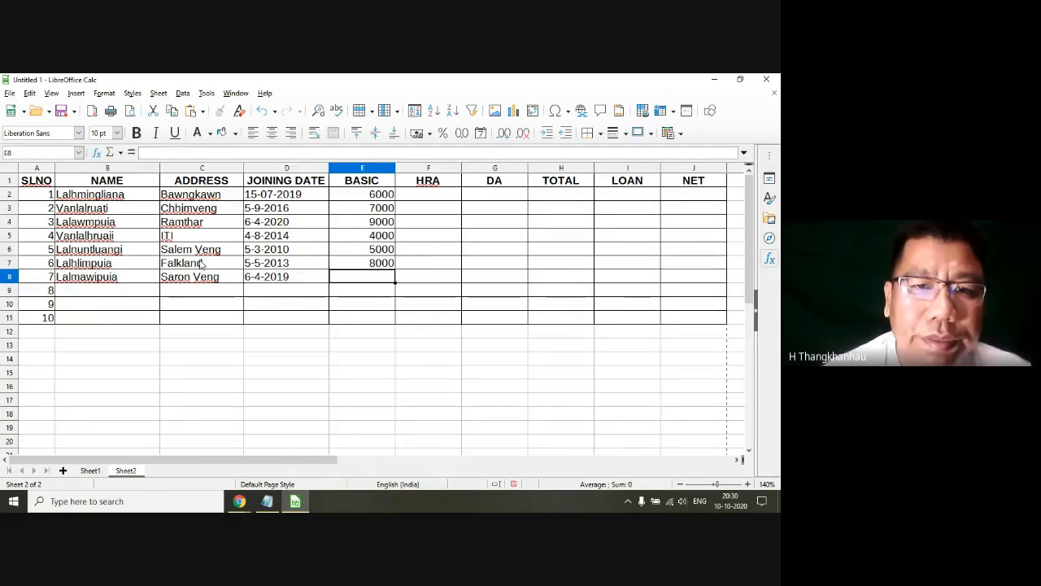
type("8")
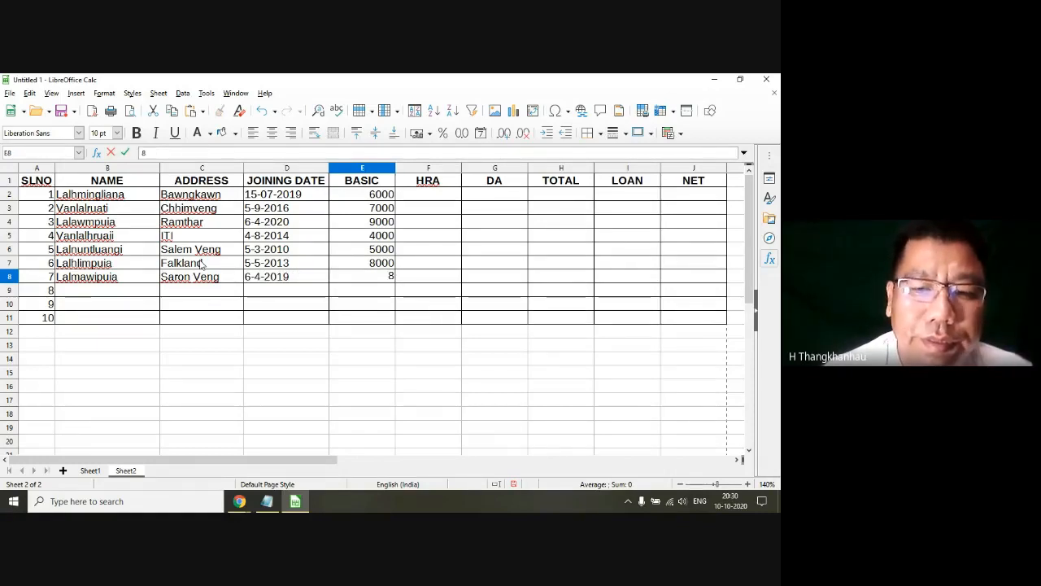
key("BackSpace")
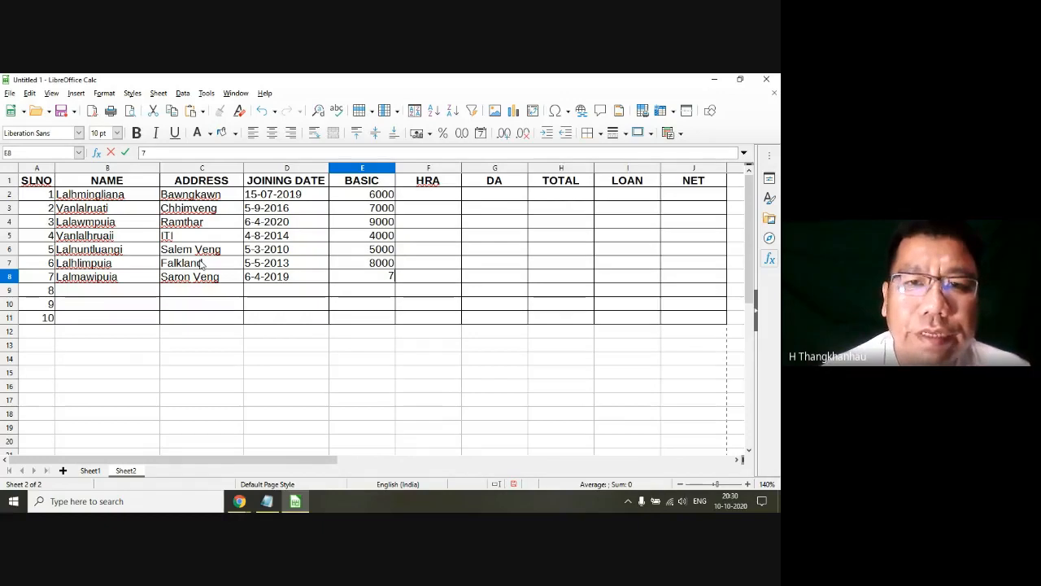
type("7500")
key("Return")
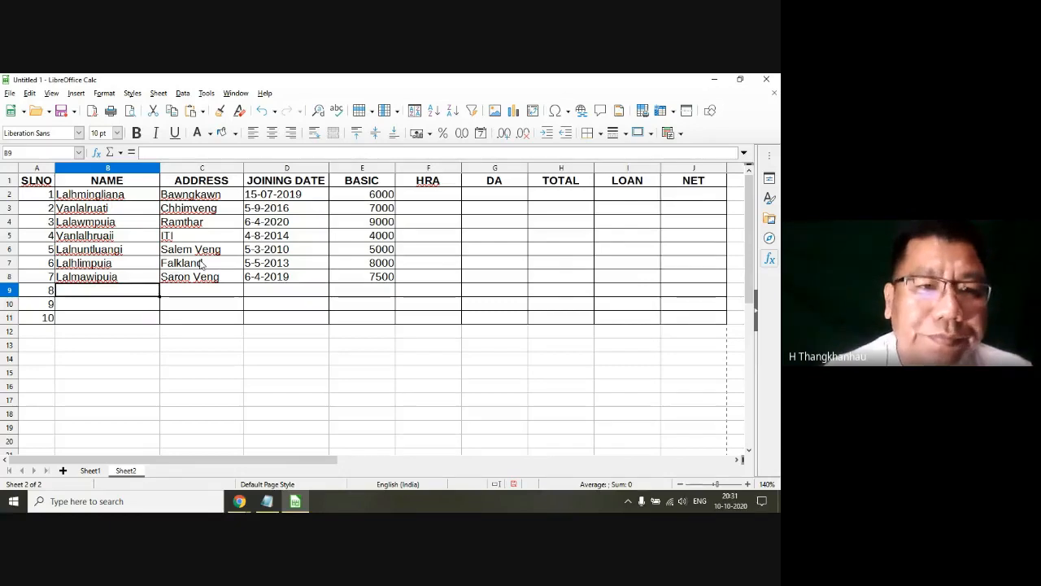
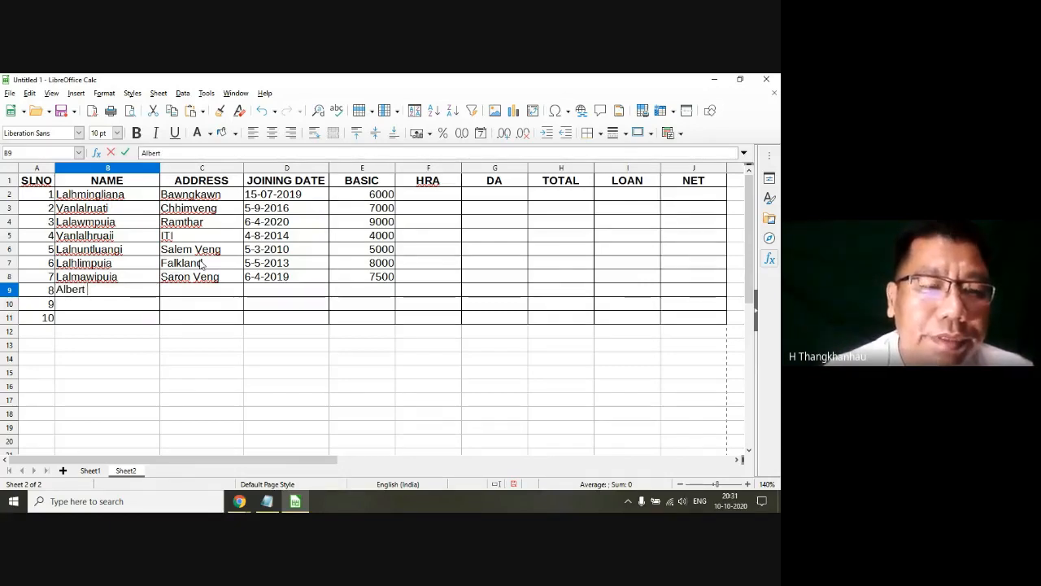
Step: Enter the eighth employee's name and address in row 9
key("Tab")
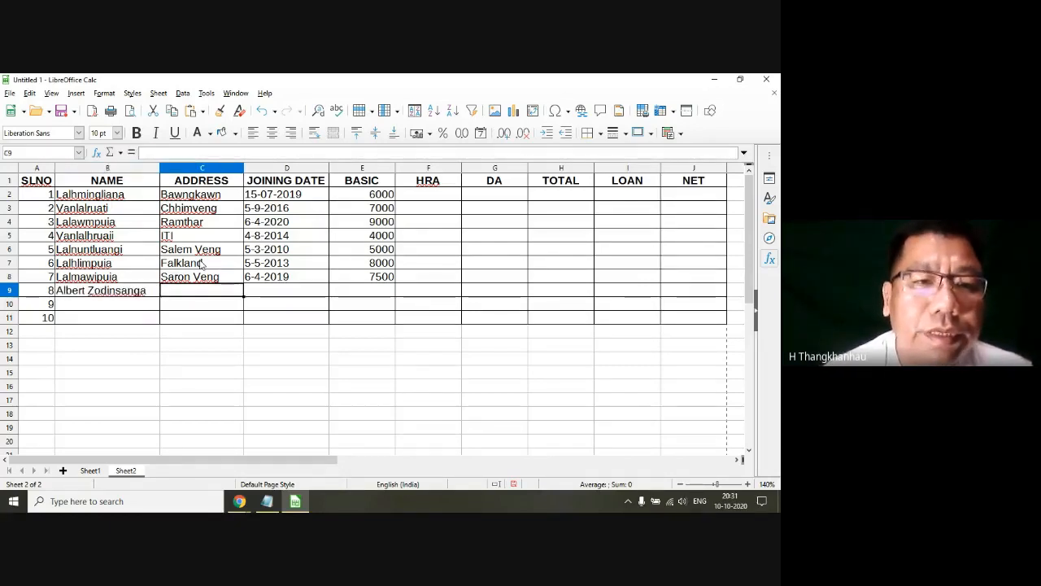
type("Chawlh")
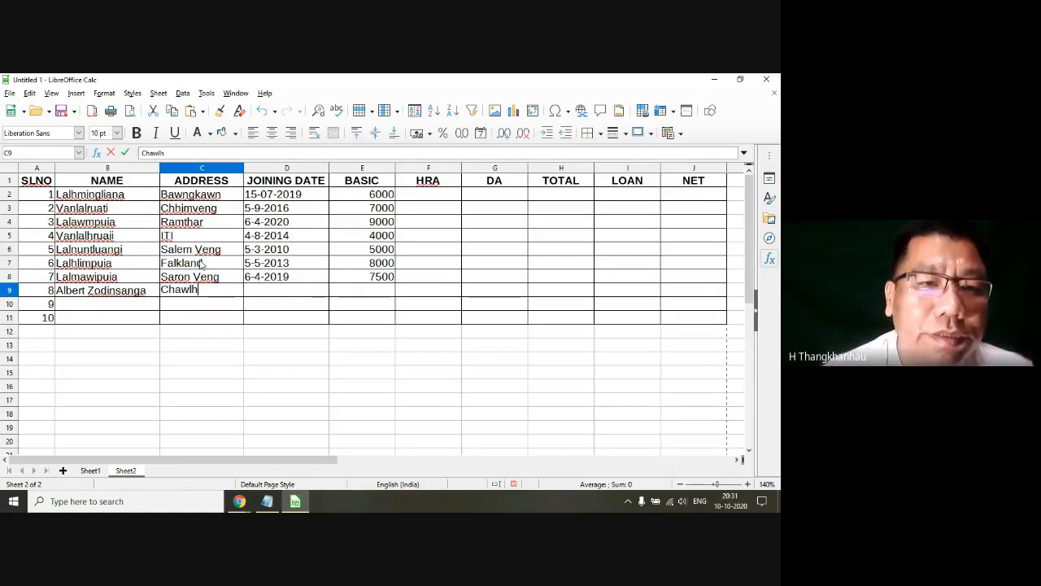
type("hmun")
key("Tab")
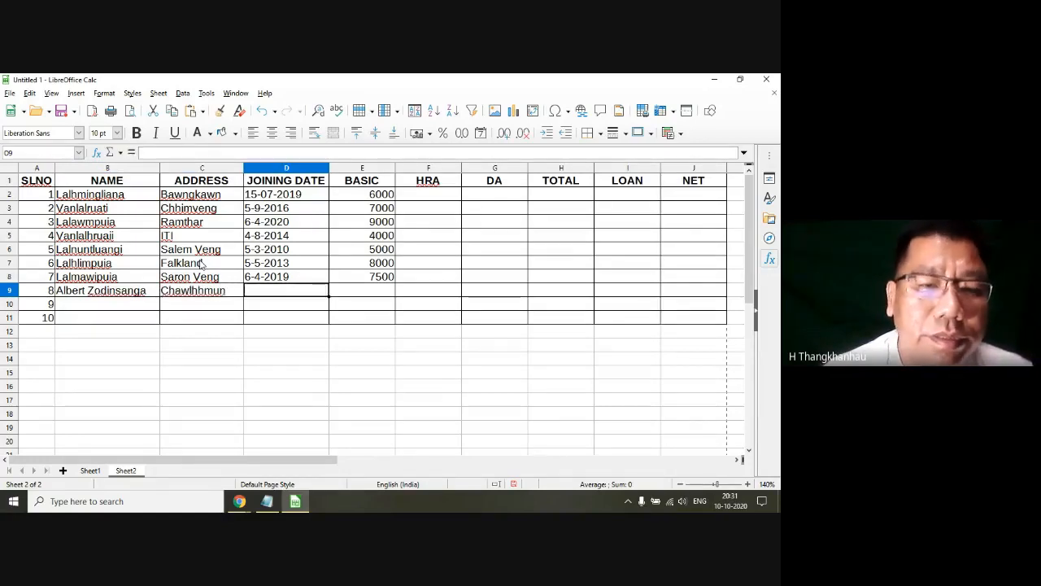
Step: Enter joining date 8-9-2016 and basic salary 8600 for the eighth employee in row 9
type("8-93")
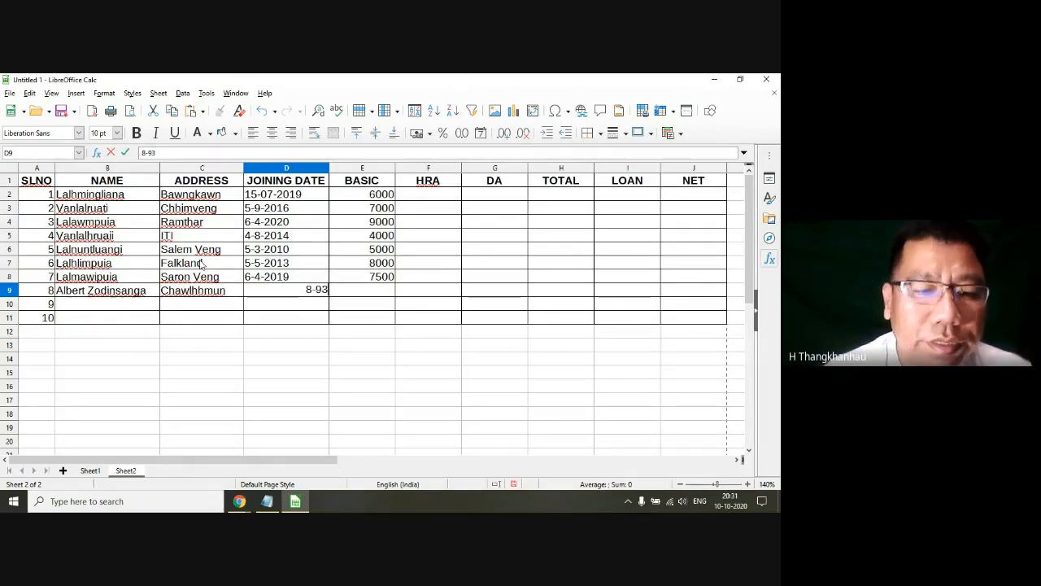
key("BackSpace")
type("-2016")
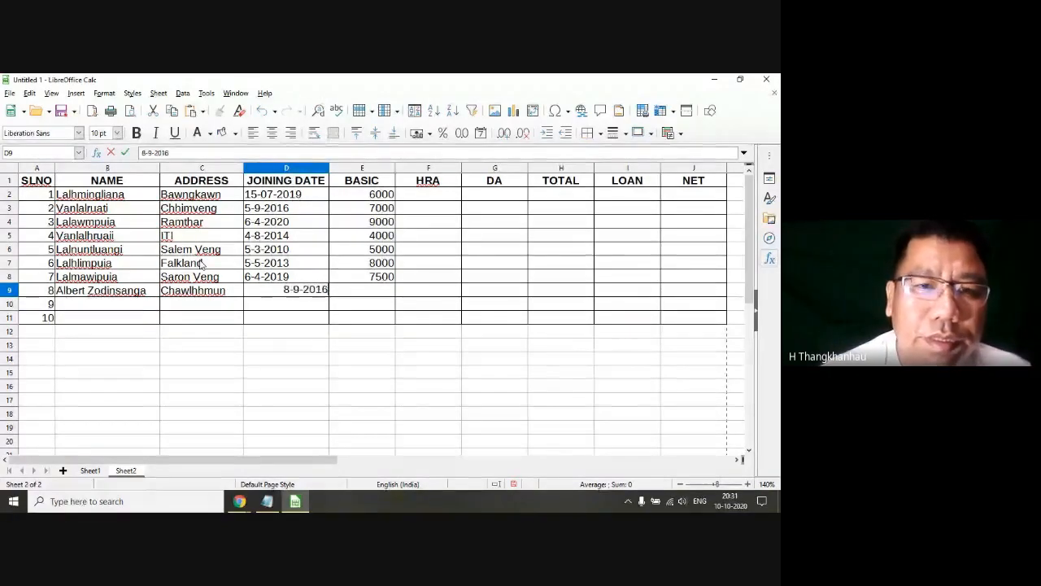
key("Tab")
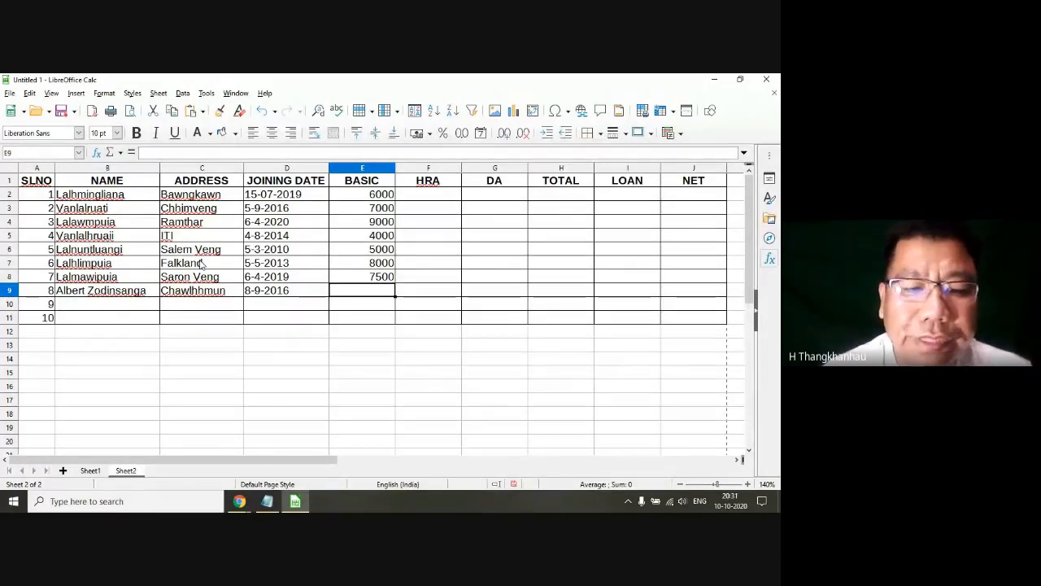
type("8600")
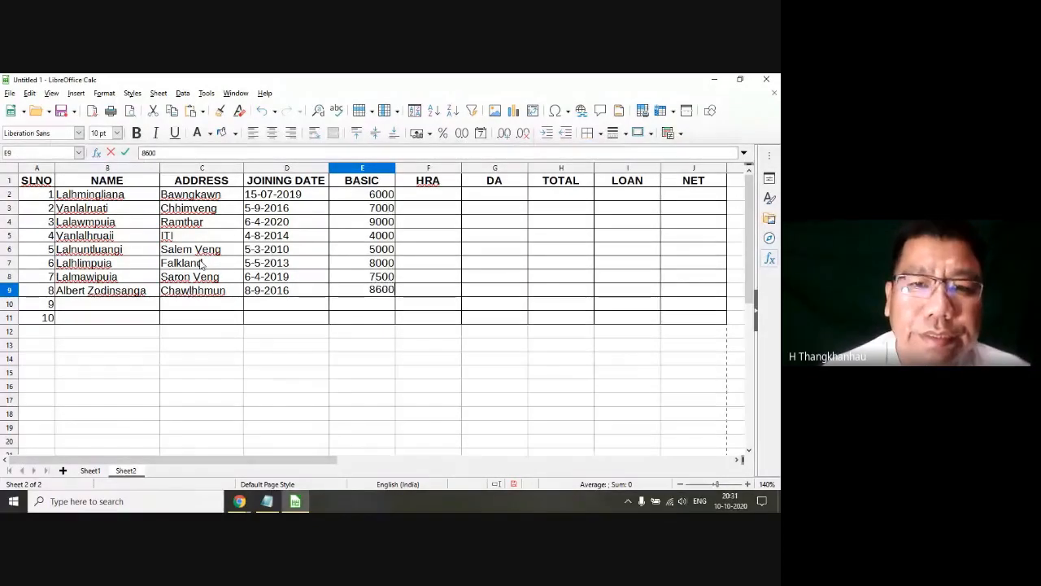
key("Return")
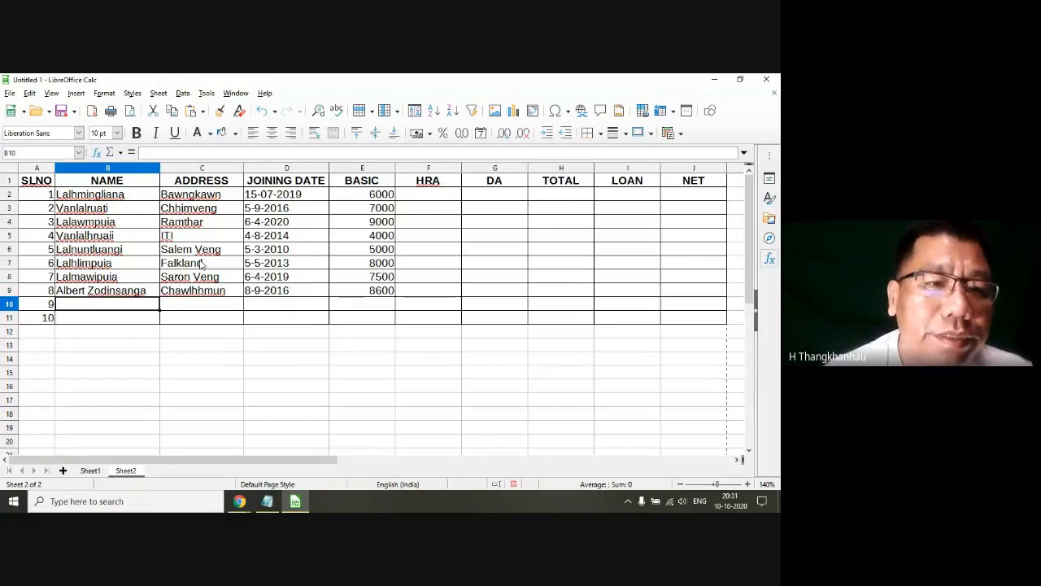
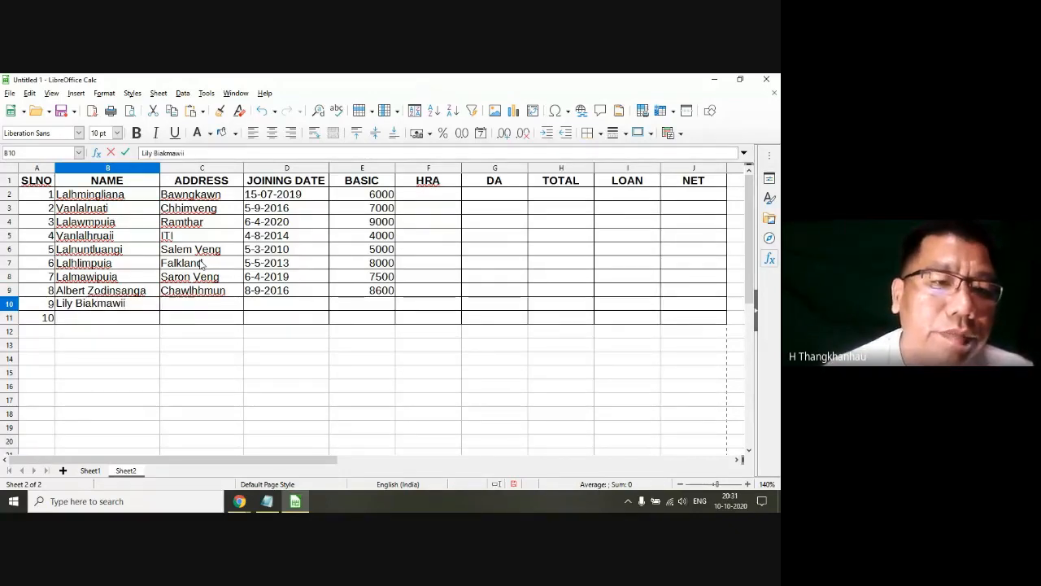
Step: Enter the ninth employee's name and address in row 10
key("Tab")
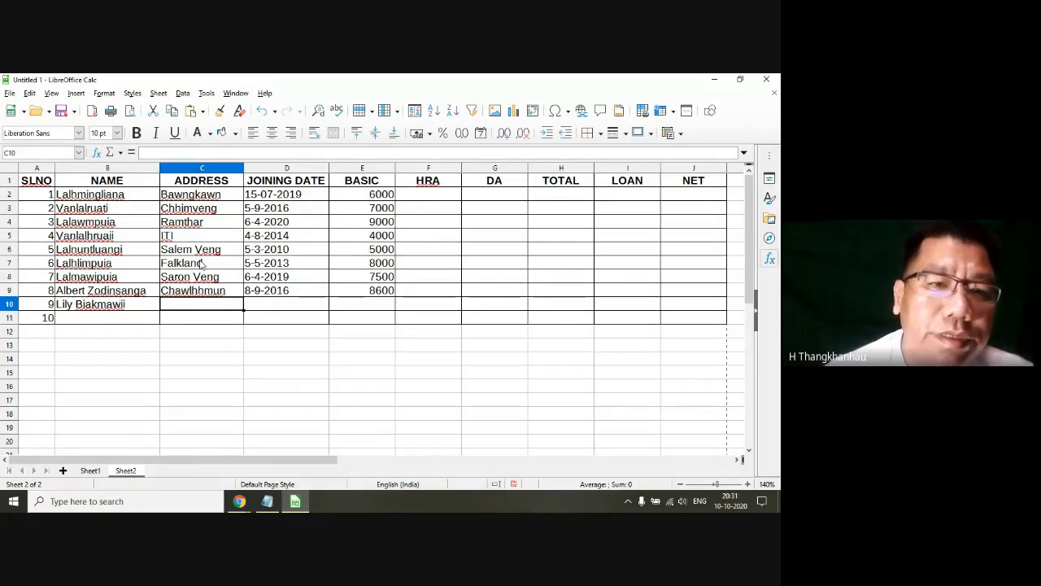
type("Zemabaw")
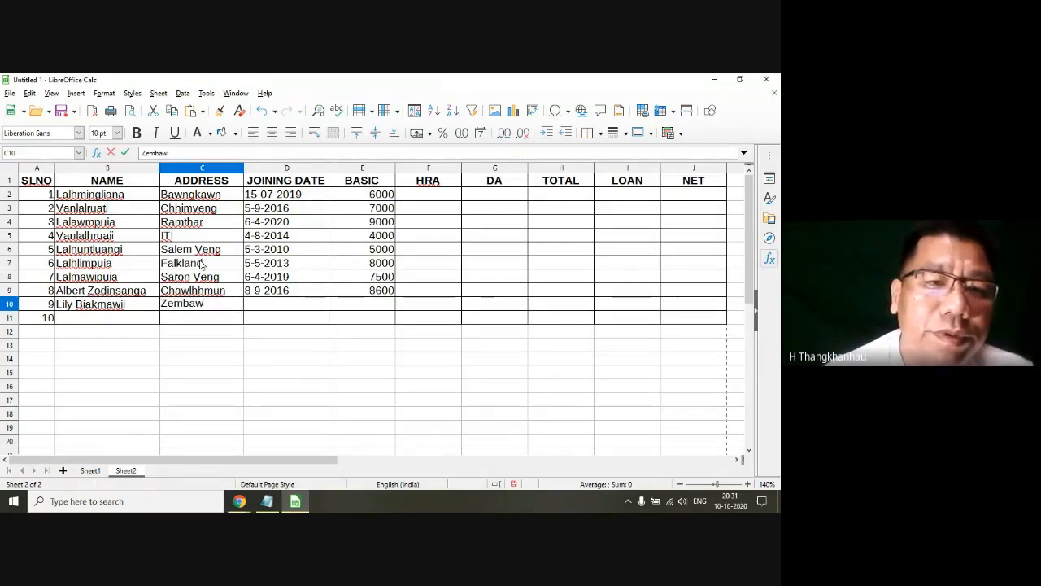
type("k")
key("BackSpace")
key("BackSpace")
key("BackSpace")
key("BackSpace")
type("abawk")
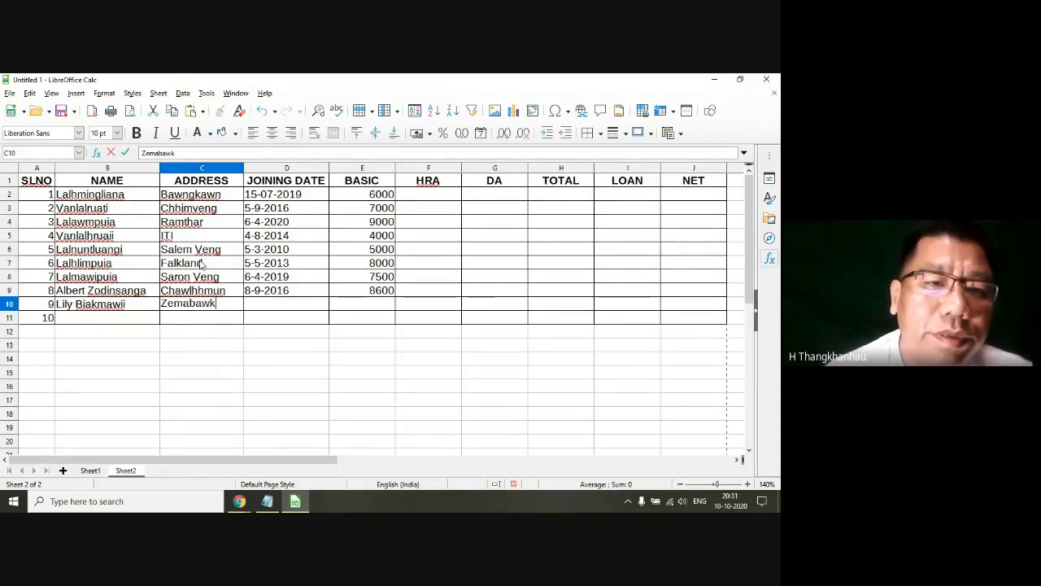
key("Tab")
Step: Enter joining date 5-09-2017 and basic salary 7000 for the ninth employee in row 10
type("5-09")
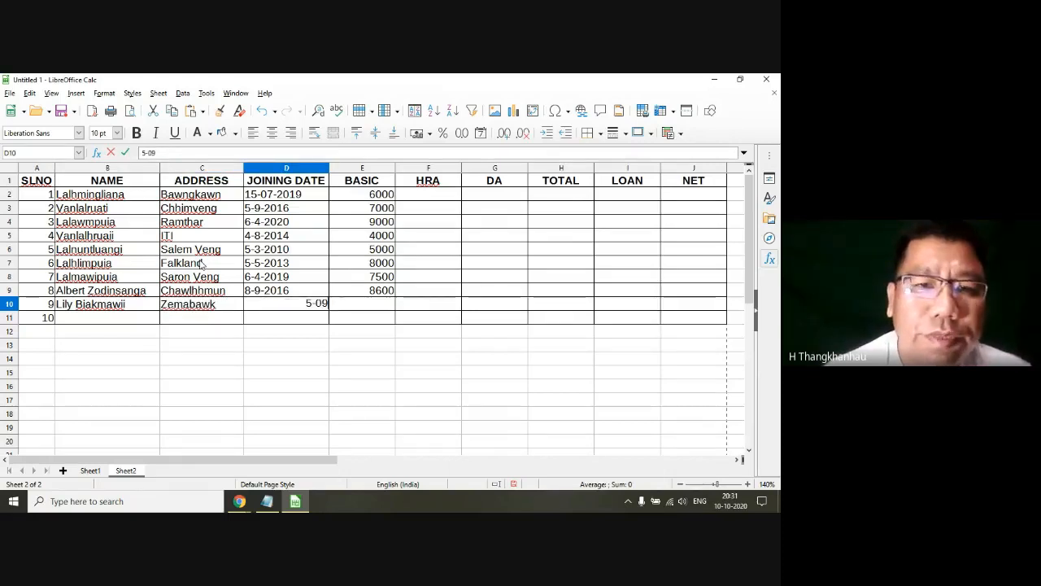
type("-2039")
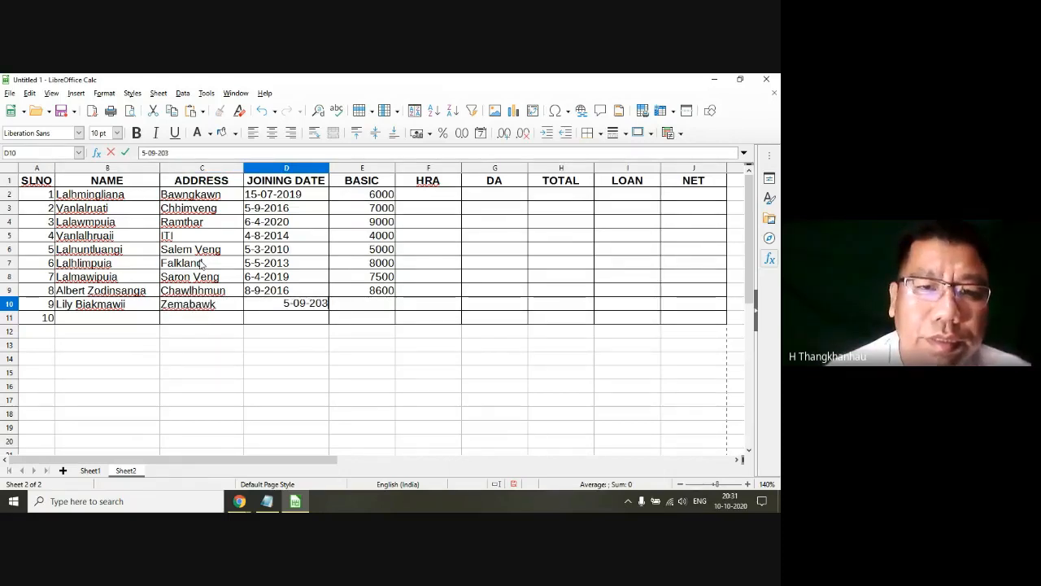
key("BackSpace")
key("BackSpace")
type("17")
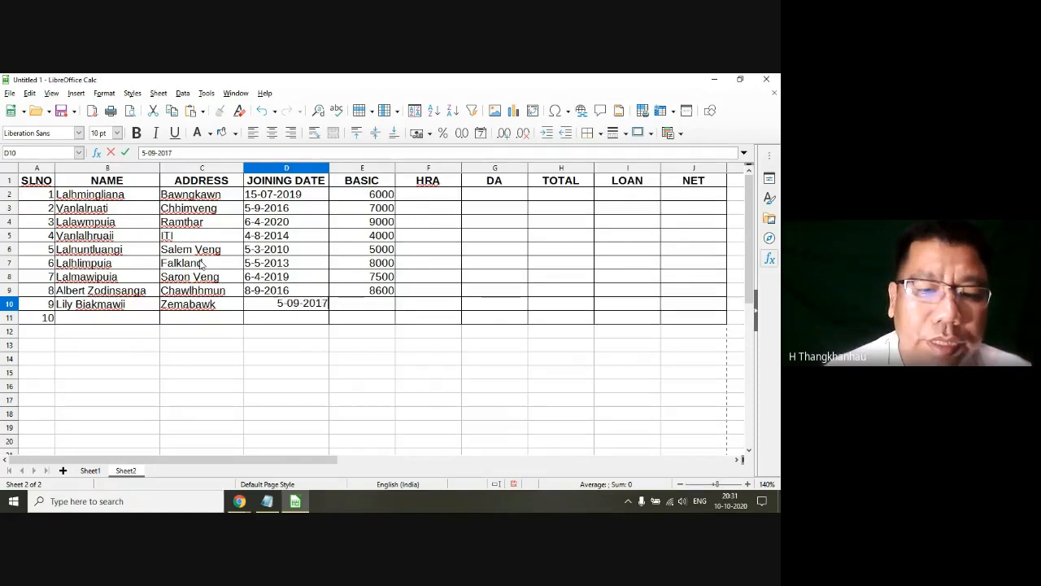
key("Tab")
type("7000")
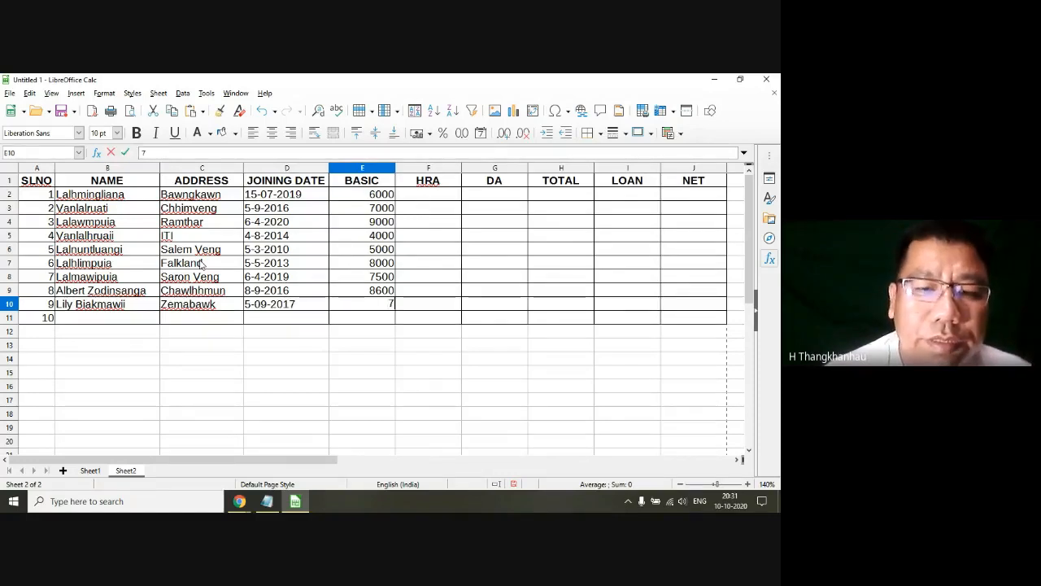
key("Return")
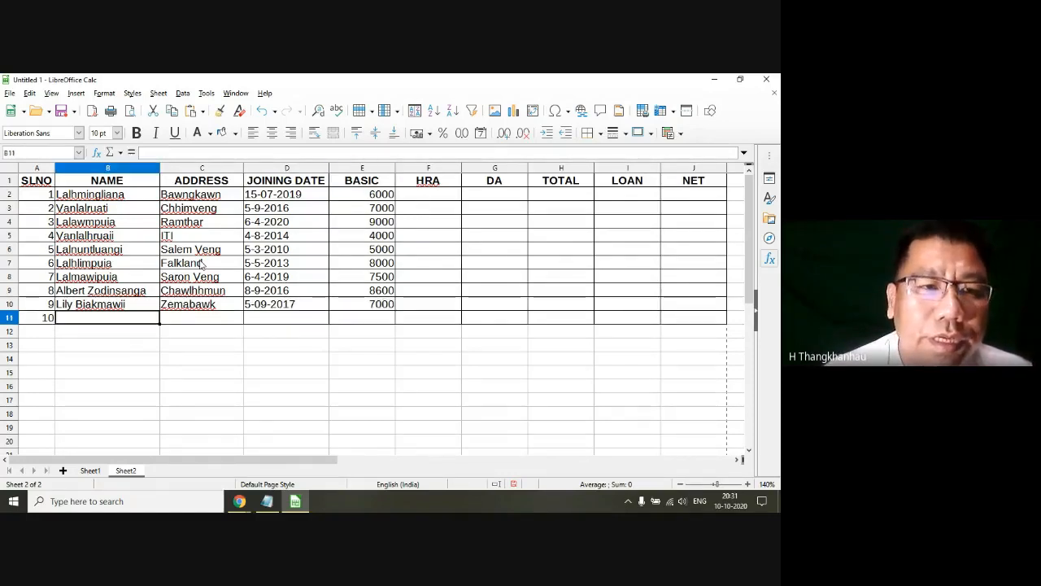
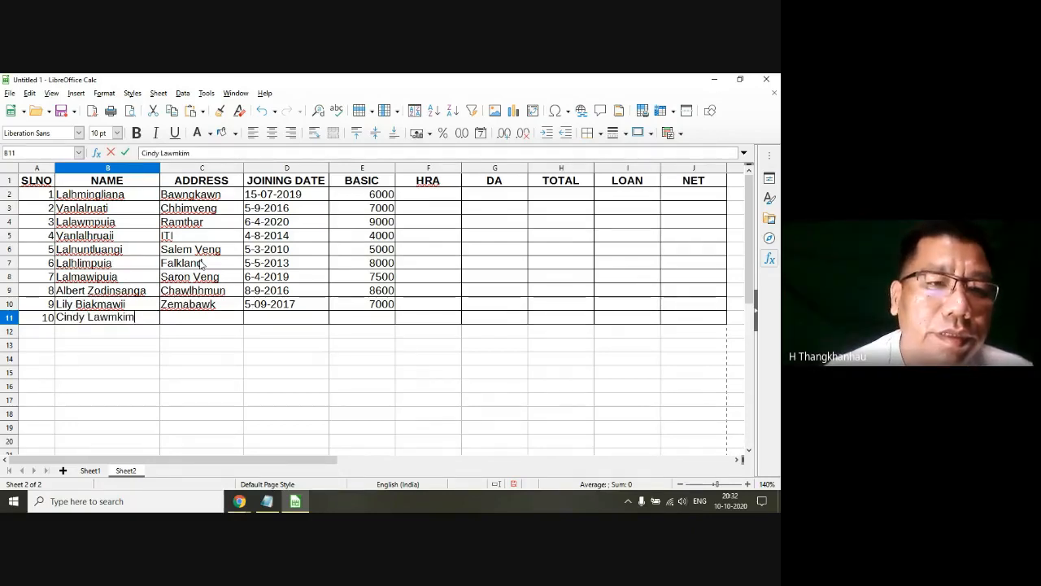
Step: Enter the tenth employee's name and address in row 11
key("Tab")
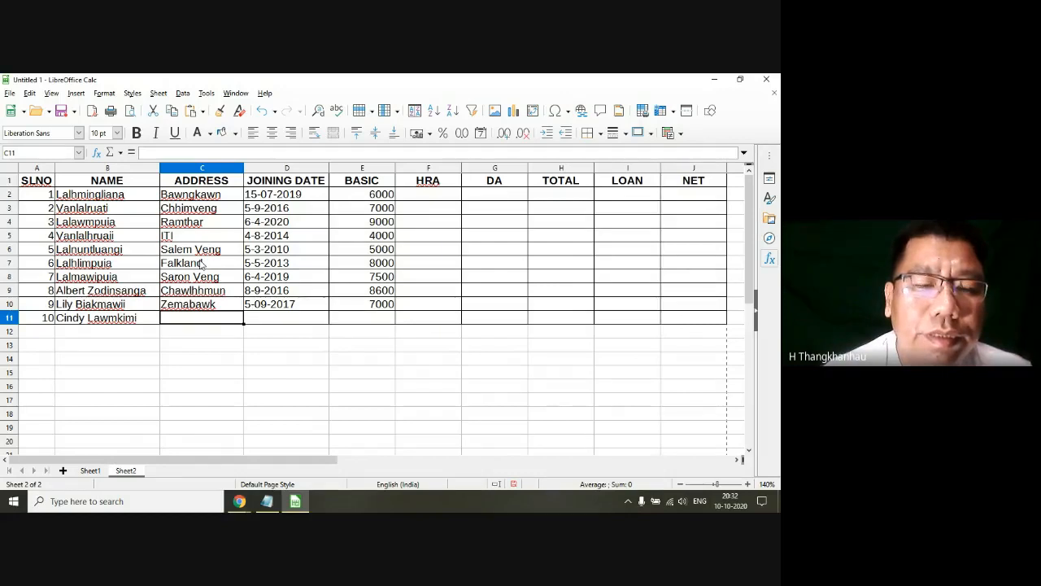
type("Khaw")
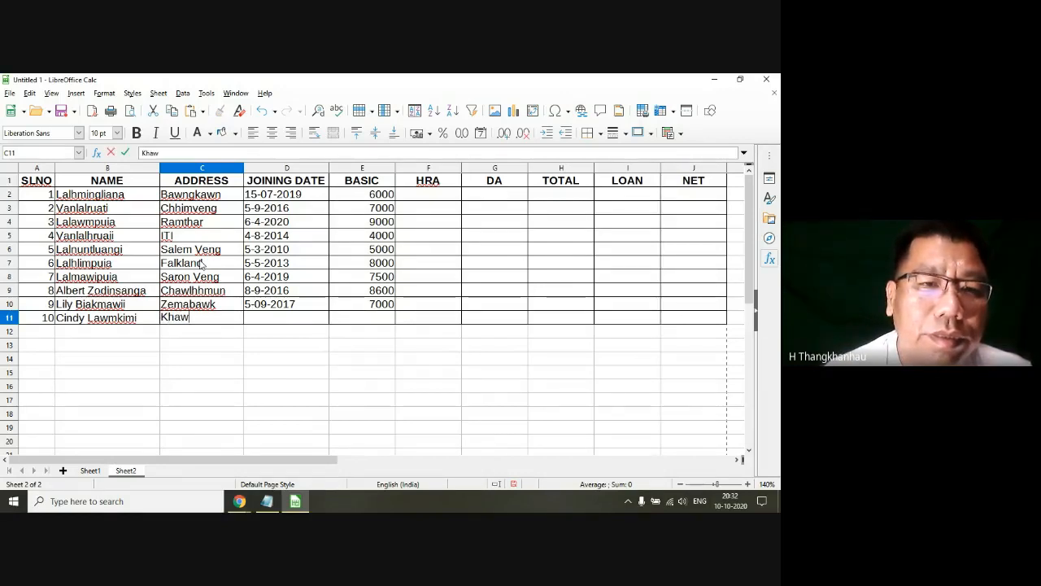
type("lin")
key("Tab")
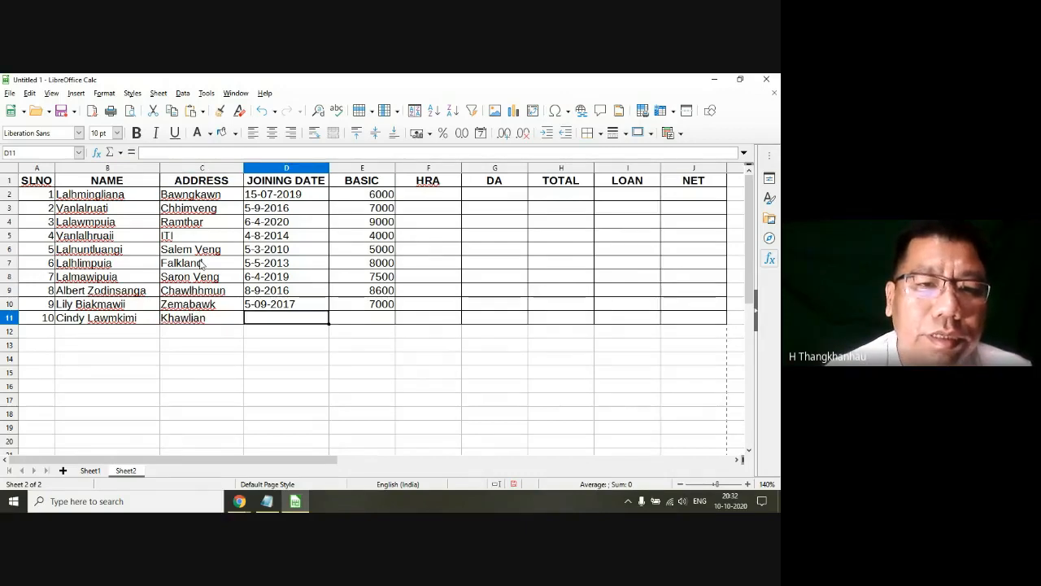
Step: Enter joining date 4-04-2018 and basic salary 5600 for the tenth employee in row 11
type("4-")
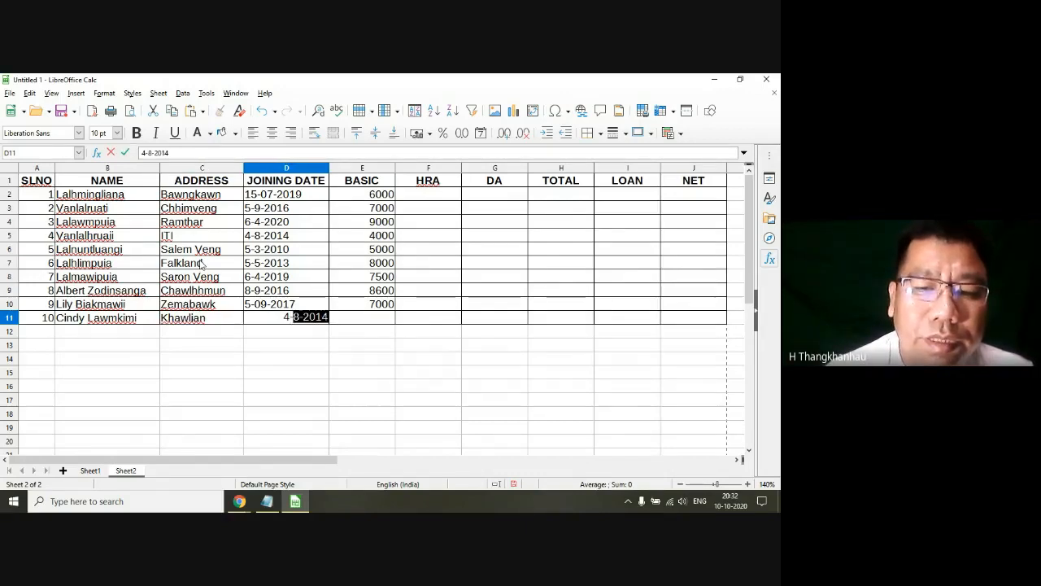
type("04-201")
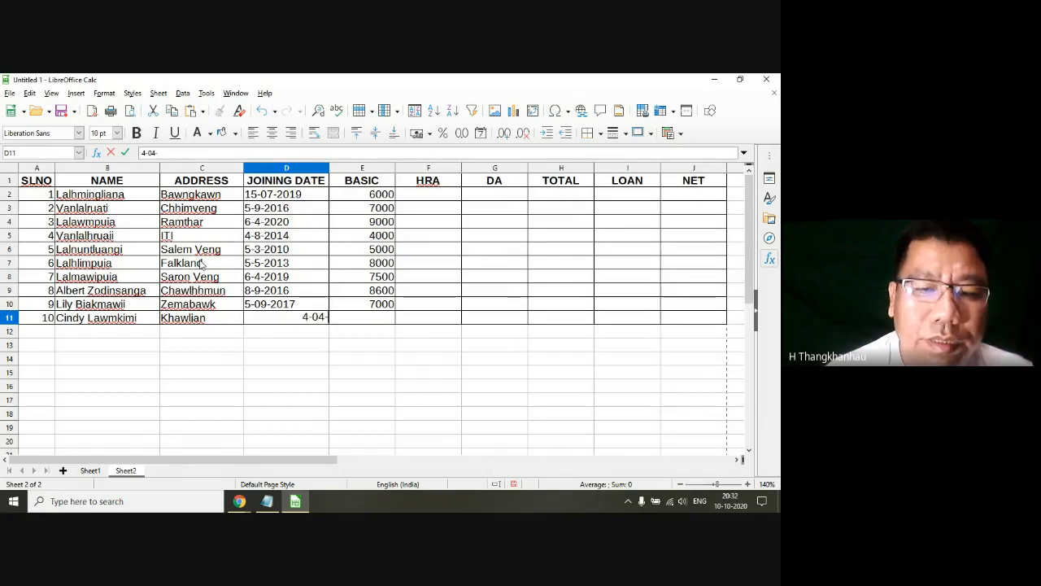
type("8")
key("Tab")
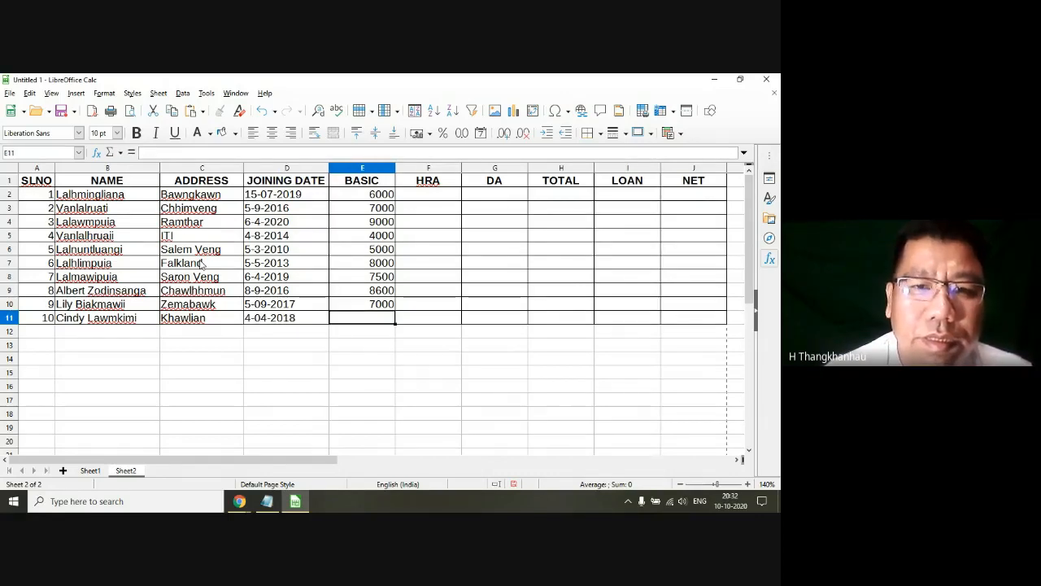
type("56")
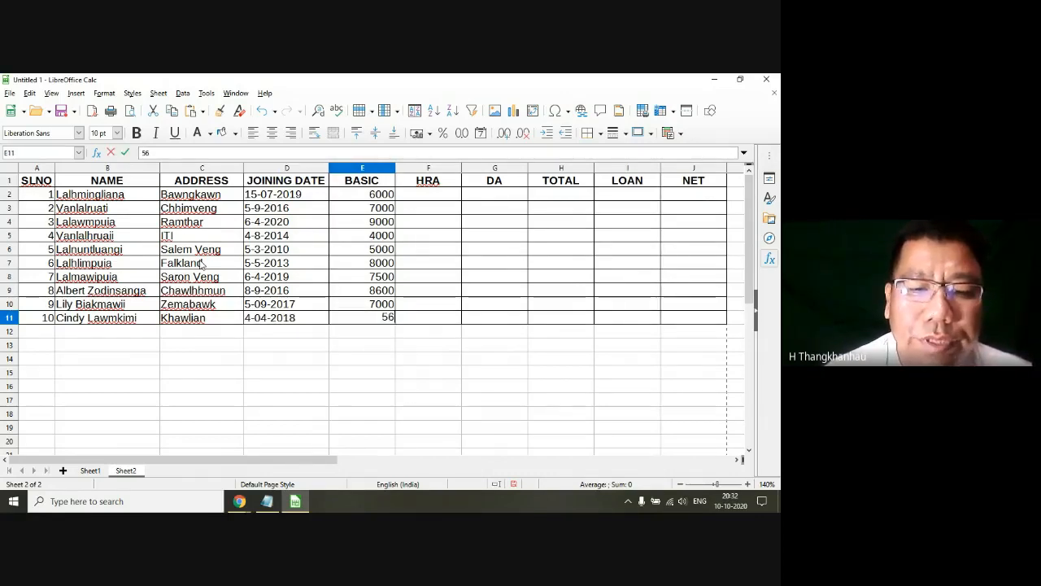
type("00")
key("Tab")
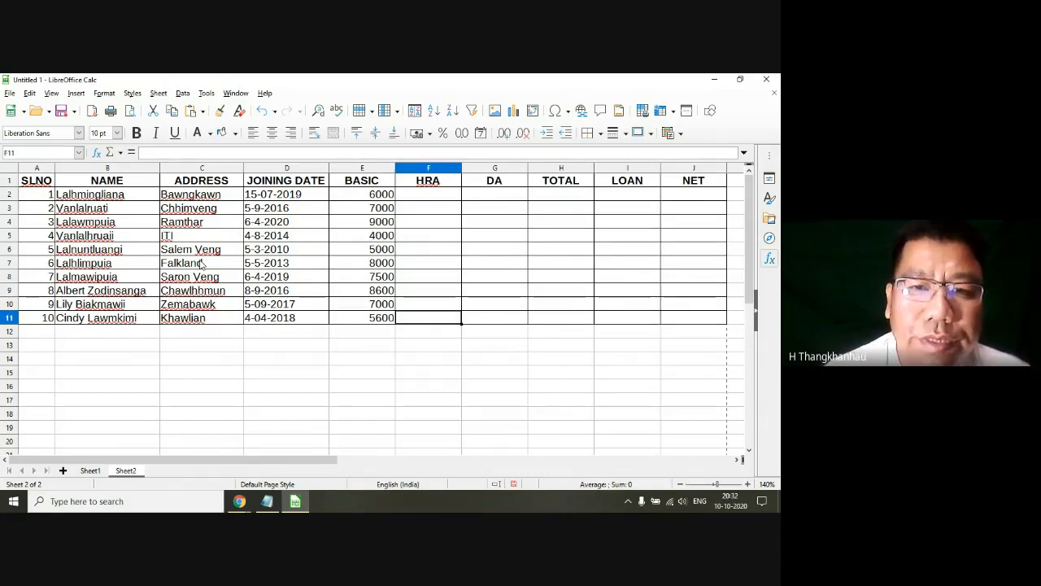
left_click(262, 421)
Step: Switch to the Google Meet call, check its participants and chat messages, and return to the LibreOffice Calc spreadsheet
left_click(239, 501)
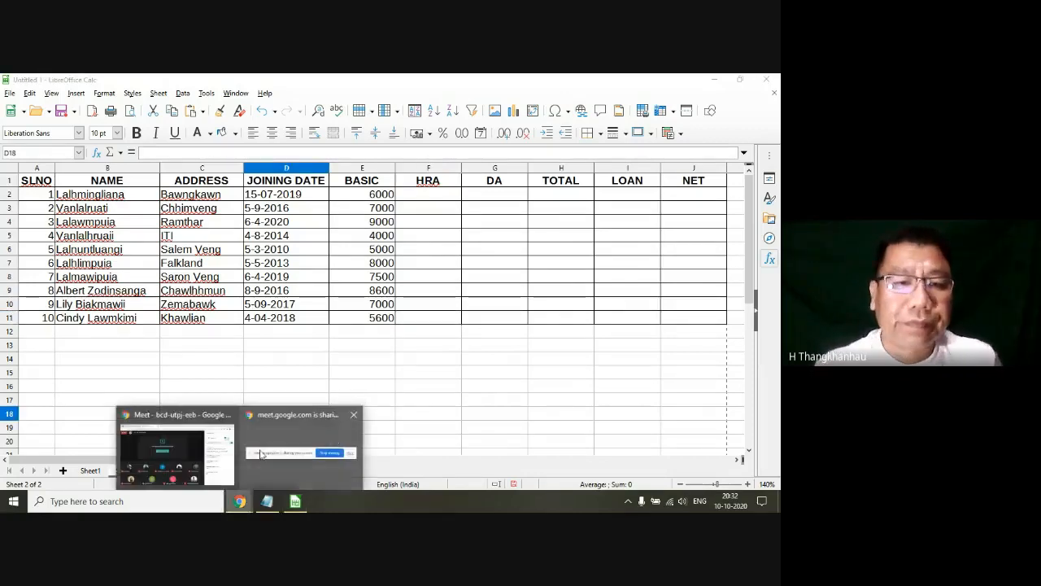
left_click(175, 451)
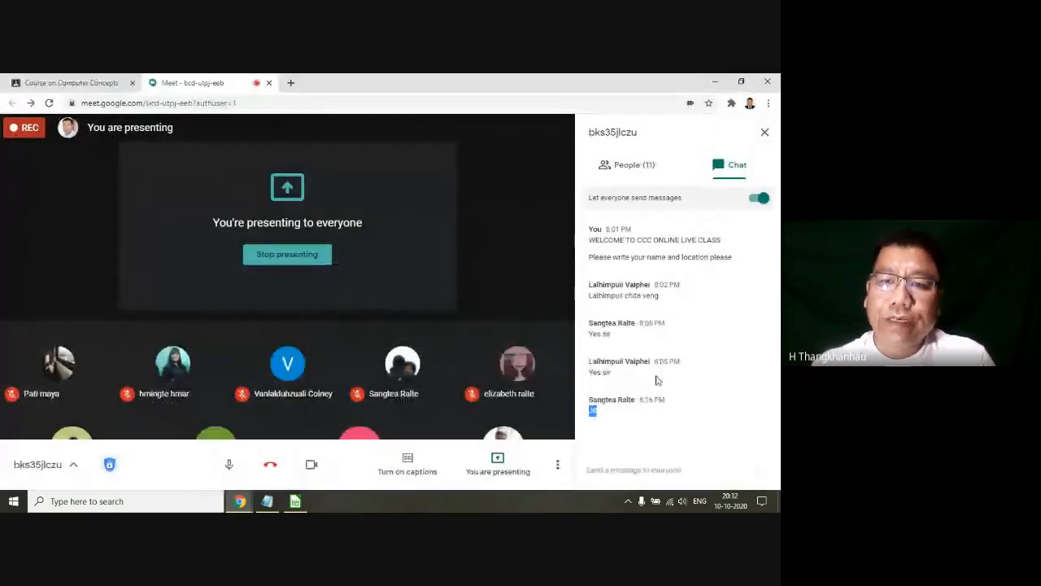
left_click(648, 171)
left_click(732, 169)
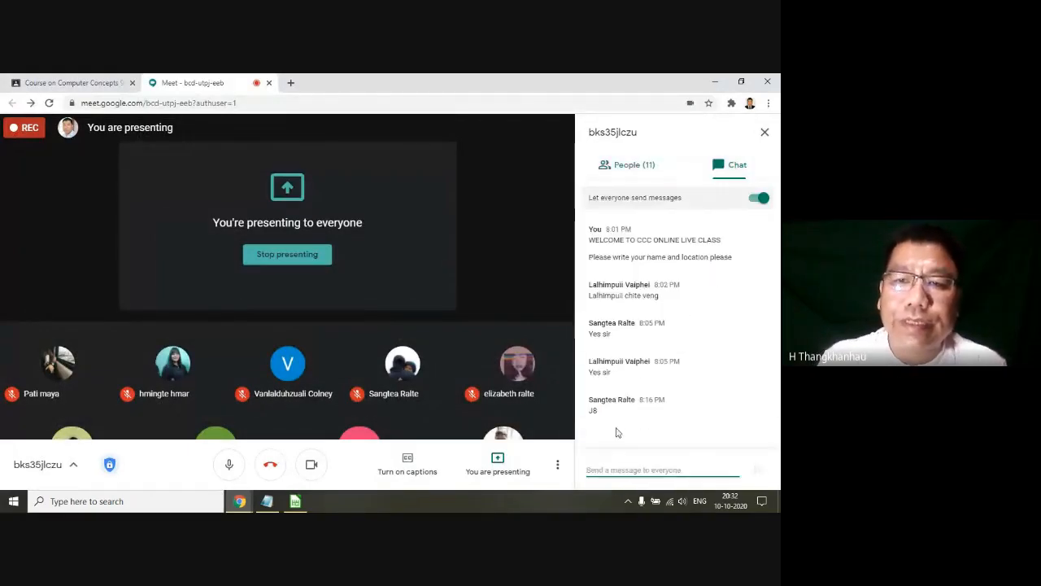
left_click(296, 502)
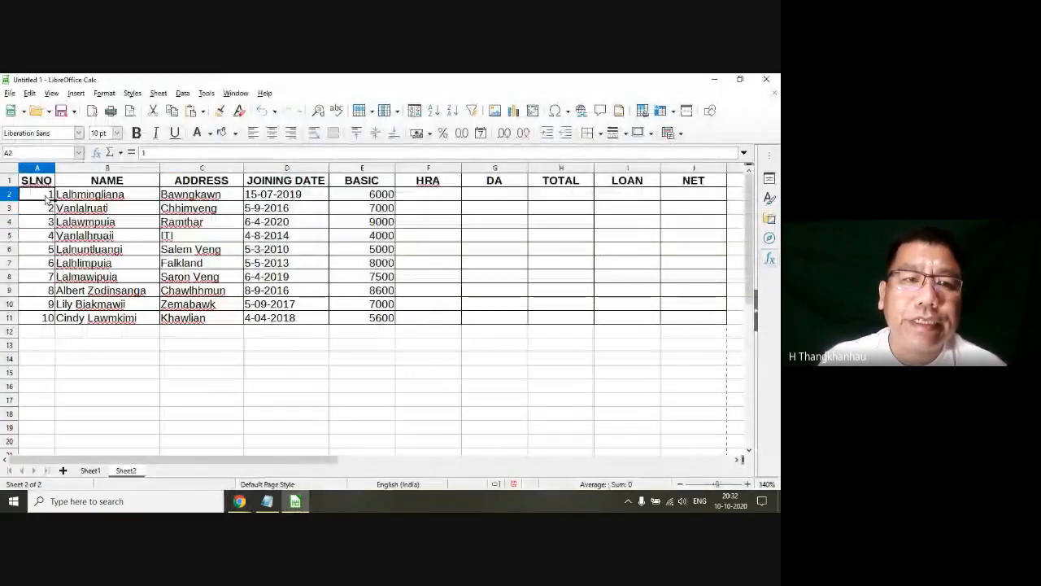
Step: Narrow the BASIC column slightly
left_click_drag(37, 194, 372, 322)
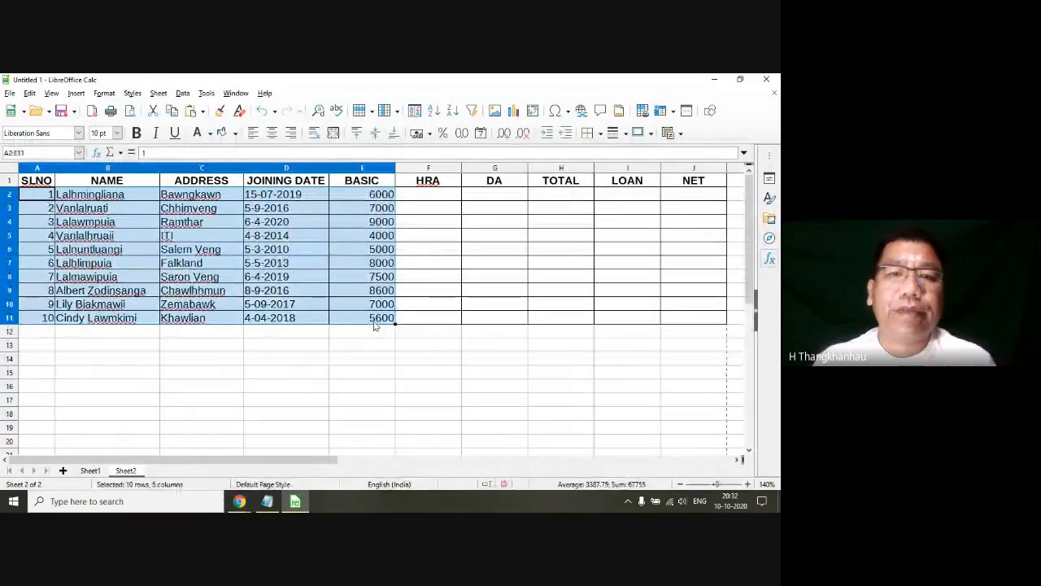
left_click(382, 168)
left_click_drag(396, 168, 386, 172)
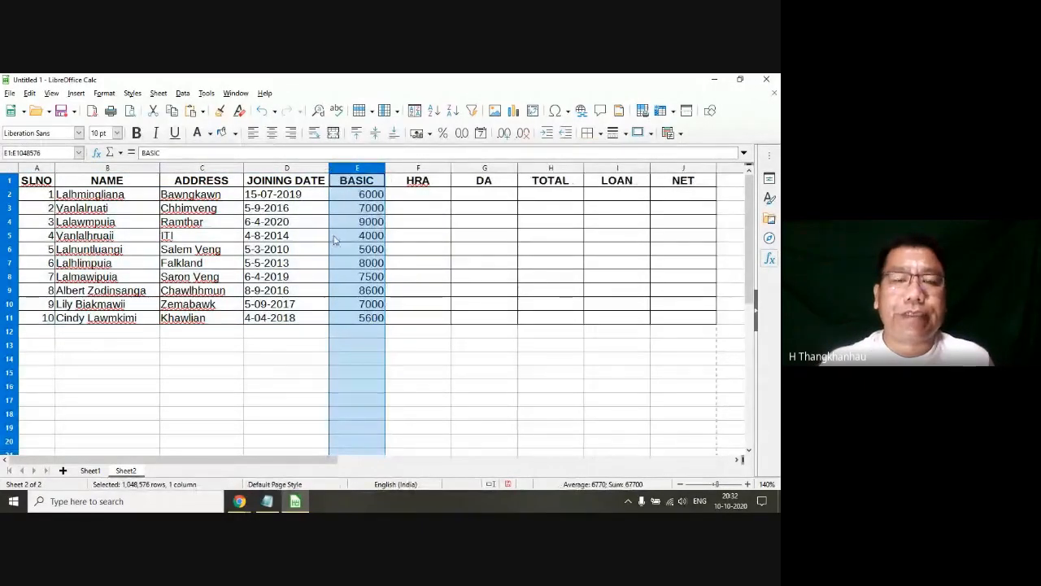
left_click(334, 237)
left_click(300, 247)
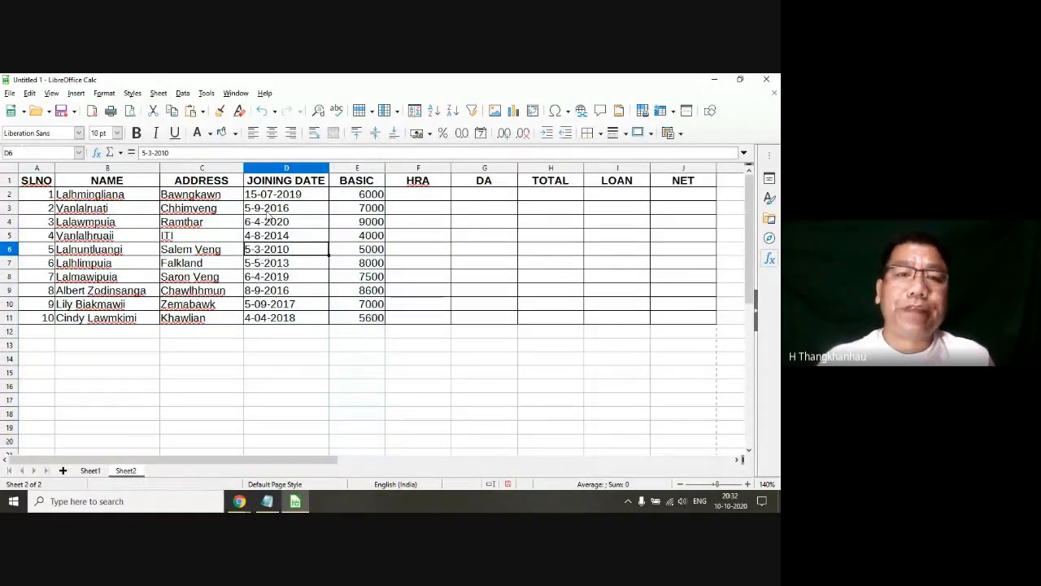
left_click(268, 198)
left_click(312, 275)
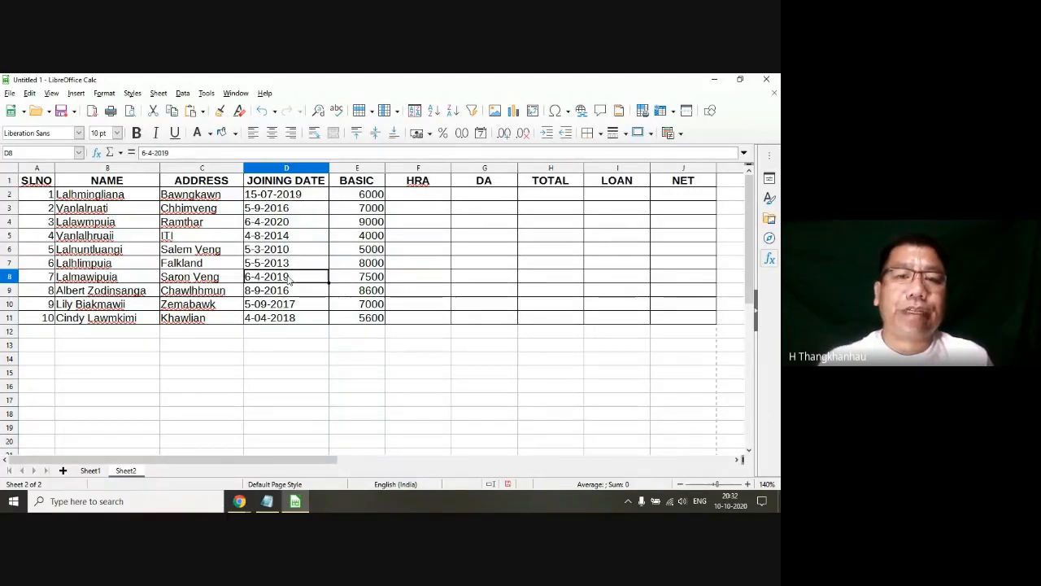
Step: Centre the serial numbers in A2:A11 and the joining dates in D2:D11
left_click_drag(37, 195, 45, 319)
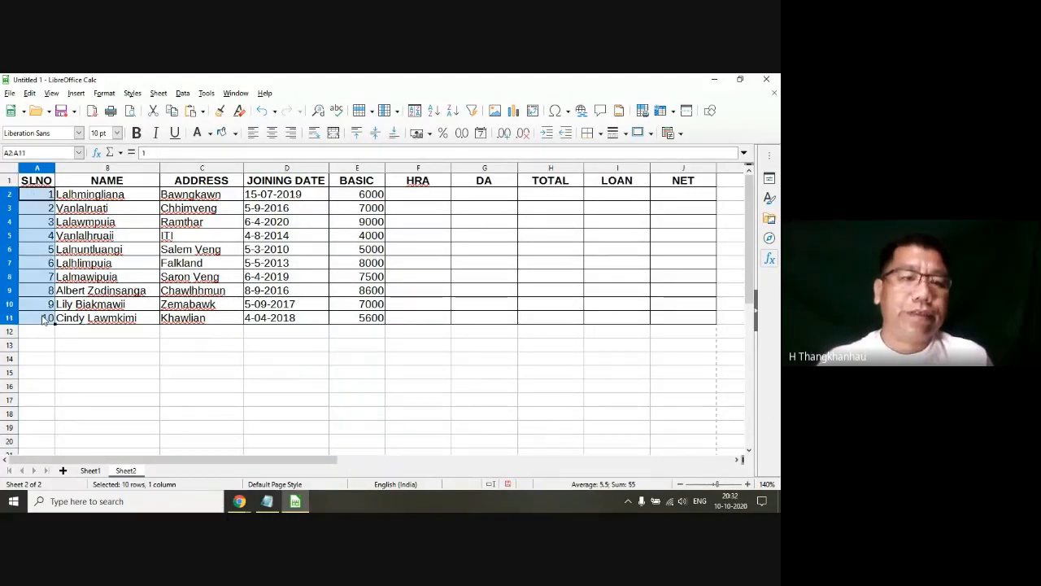
left_click(272, 133)
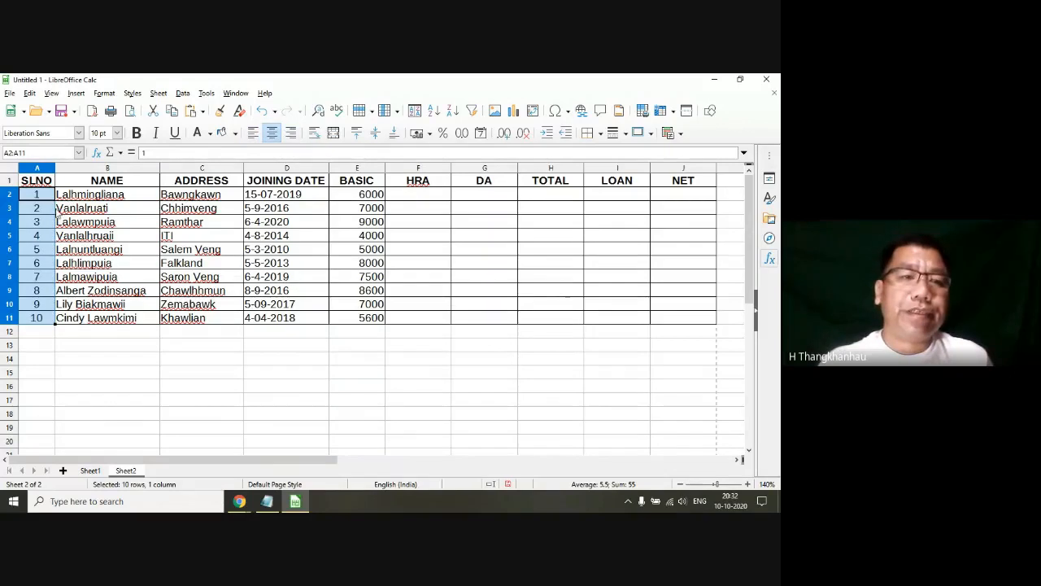
left_click_drag(268, 195, 279, 319)
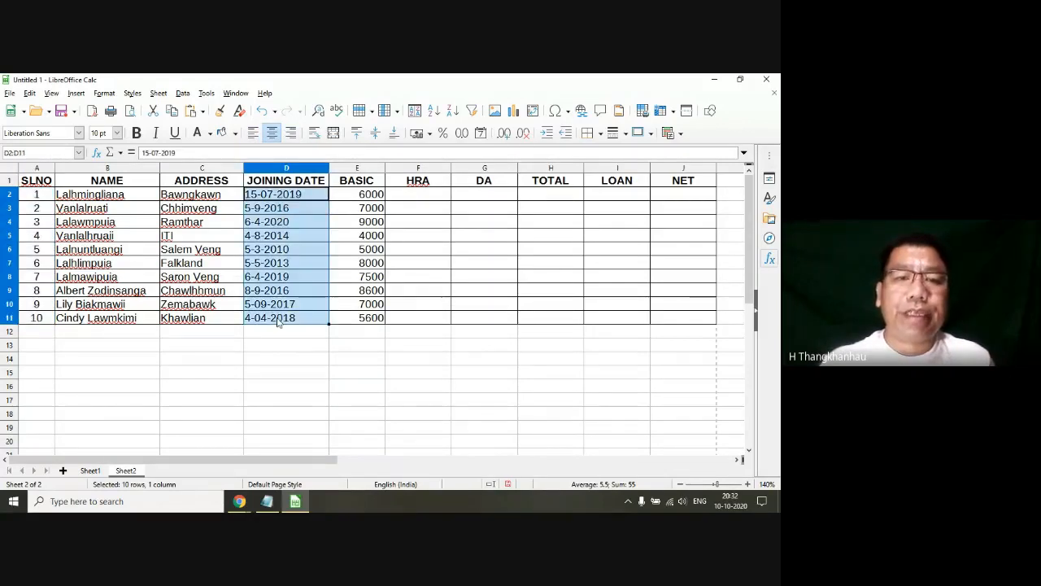
left_click(290, 134)
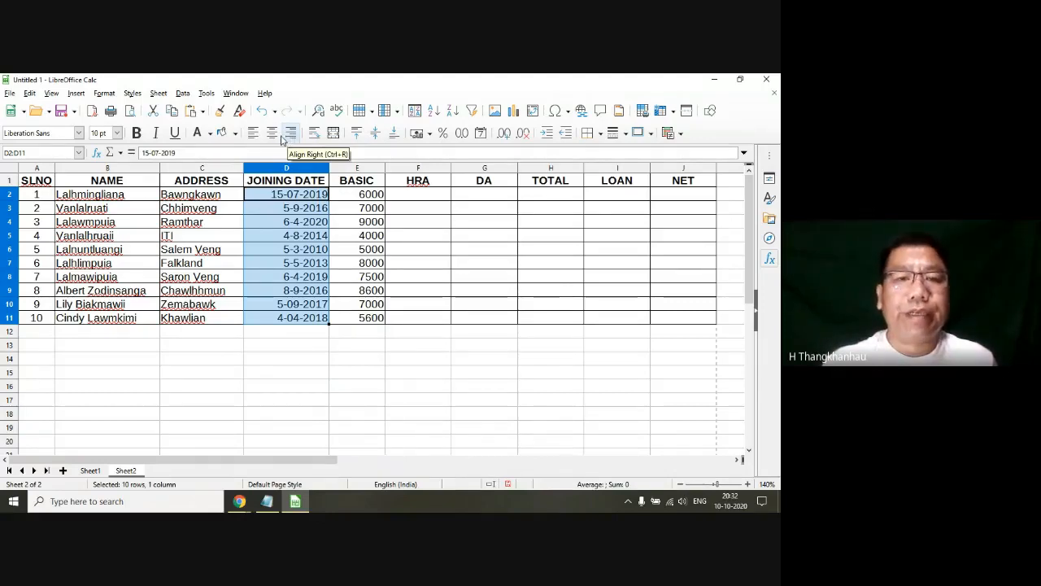
left_click(272, 133)
left_click_drag(371, 196, 368, 317)
left_click(438, 254)
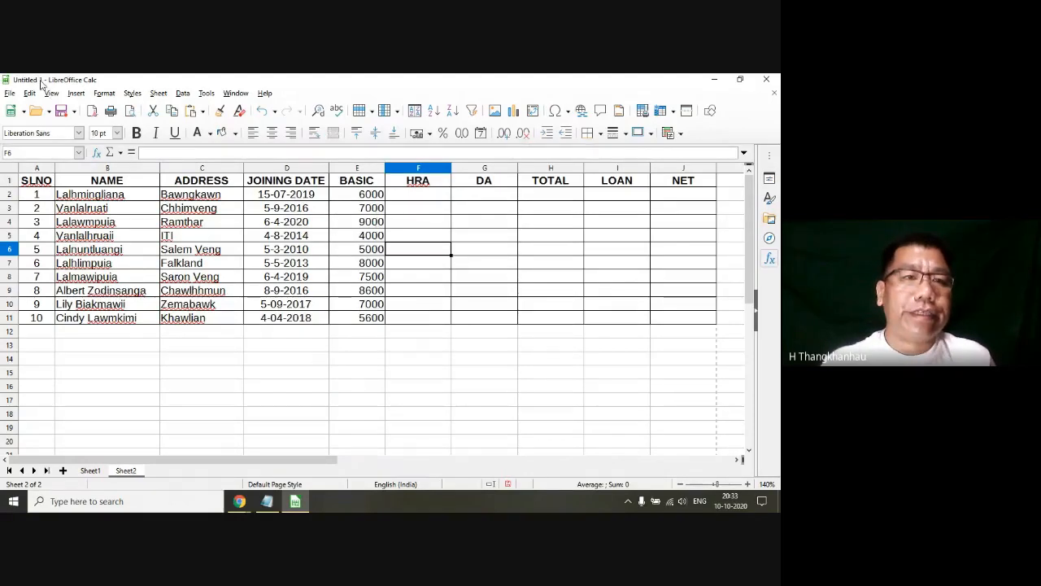
Step: Switch to the syllabus in Notepad, highlight topic 4.2.6 Saving Spreadsheet, and return to the spreadsheet
left_click(267, 501)
left_click(148, 254)
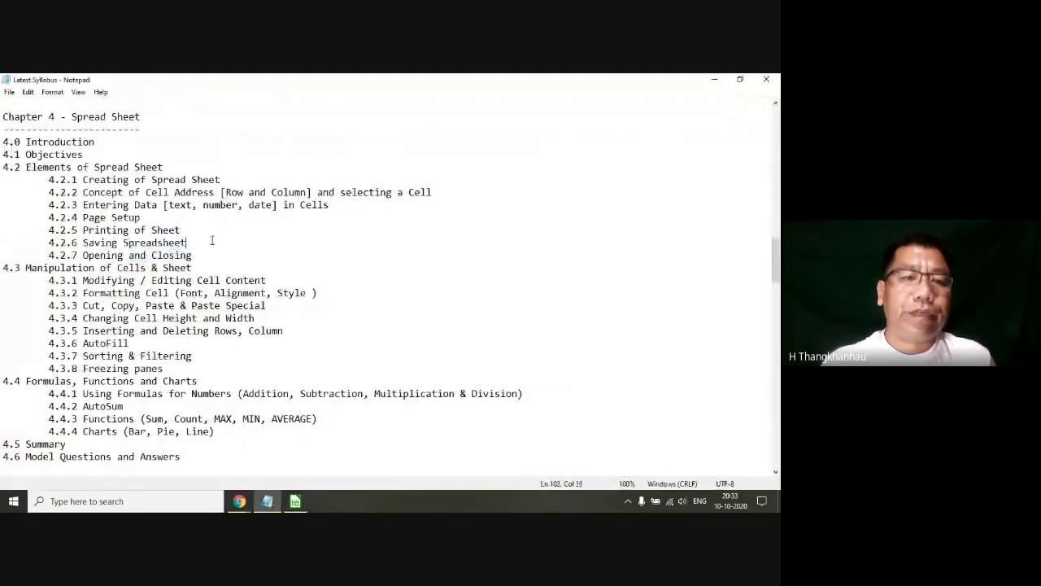
left_click_drag(213, 242, 2, 242)
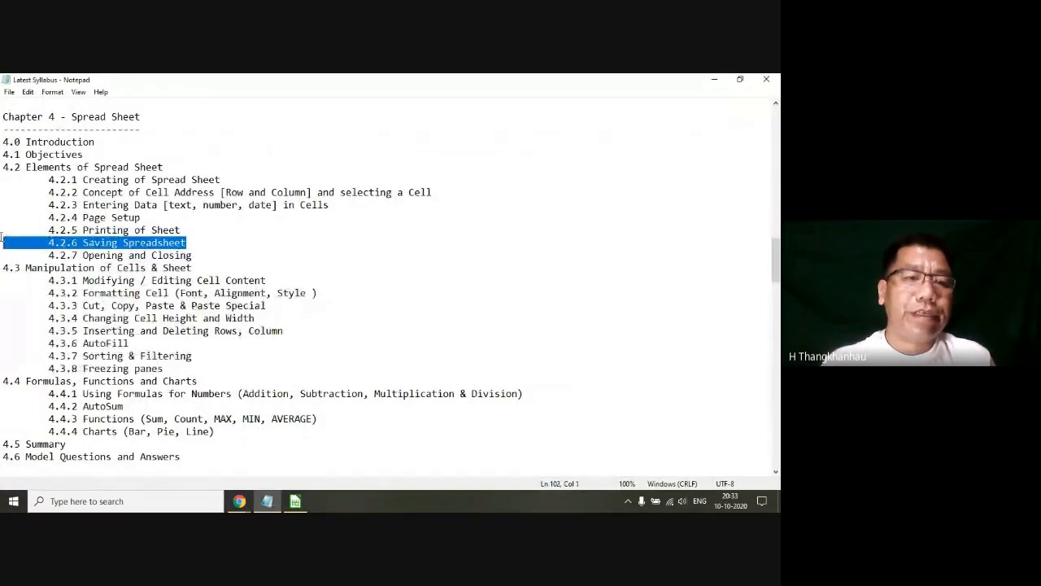
left_click(709, 86)
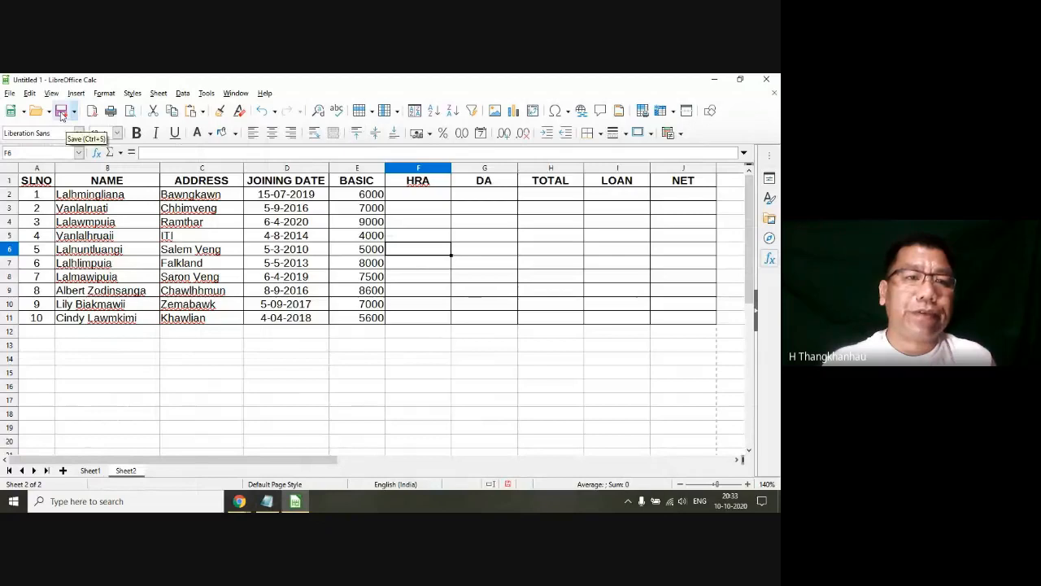
Step: Save the workbook in the Documents folder as an ODF Spreadsheet named CCC Spread Sheet
left_click(10, 93)
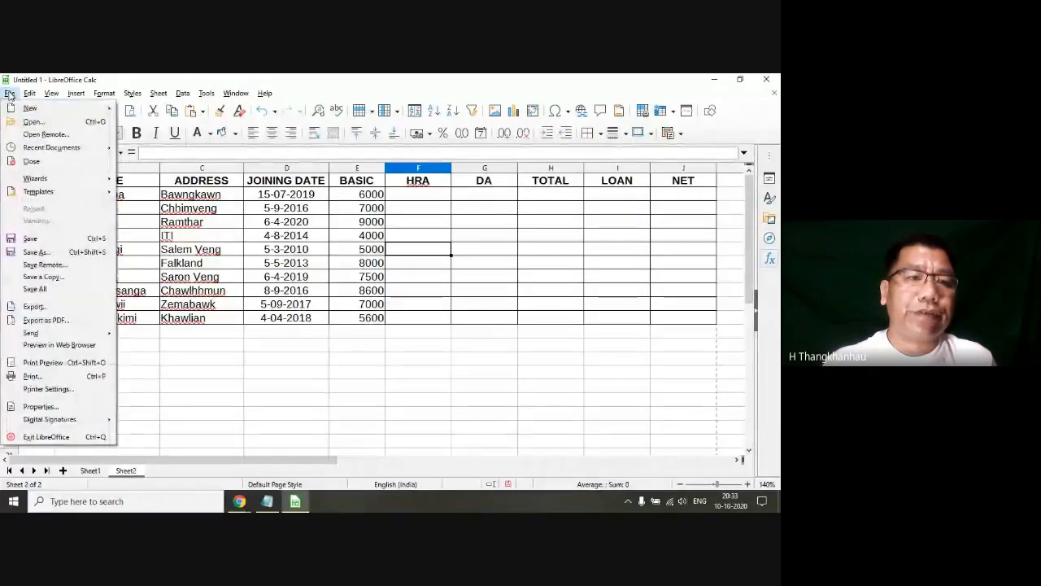
left_click(39, 239)
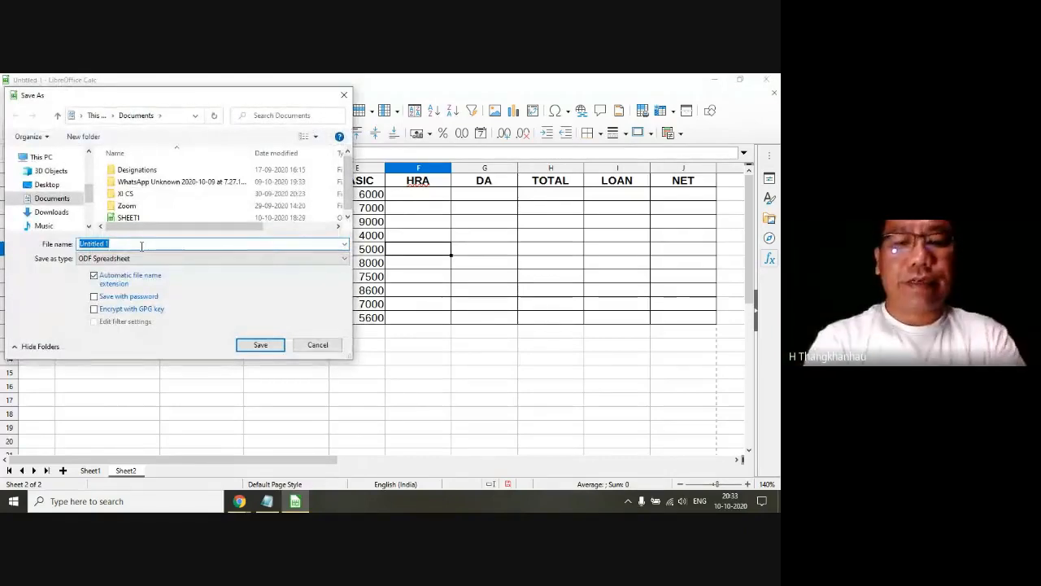
key("BackSpace")
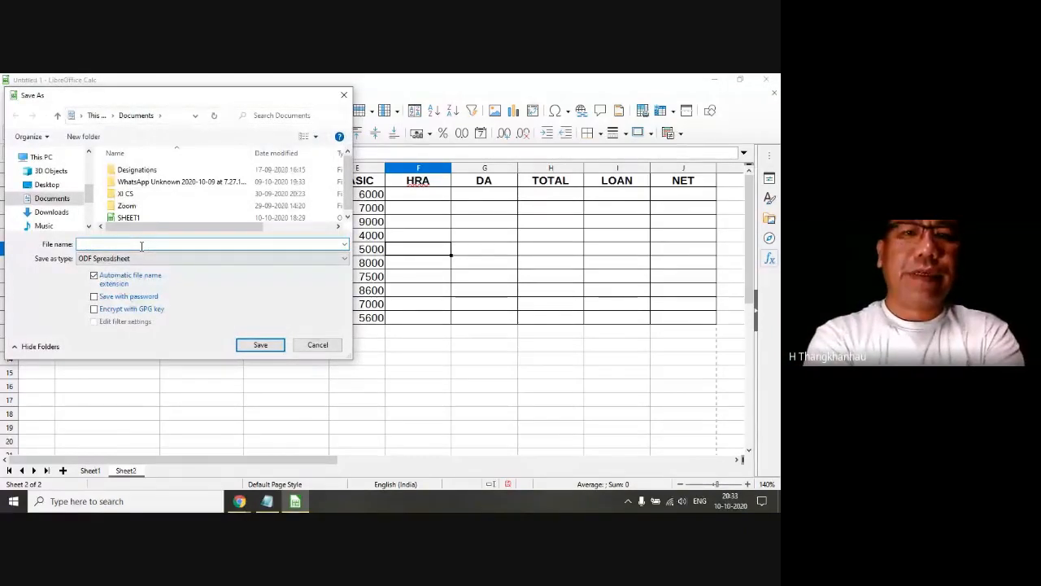
type("CCC Pra")
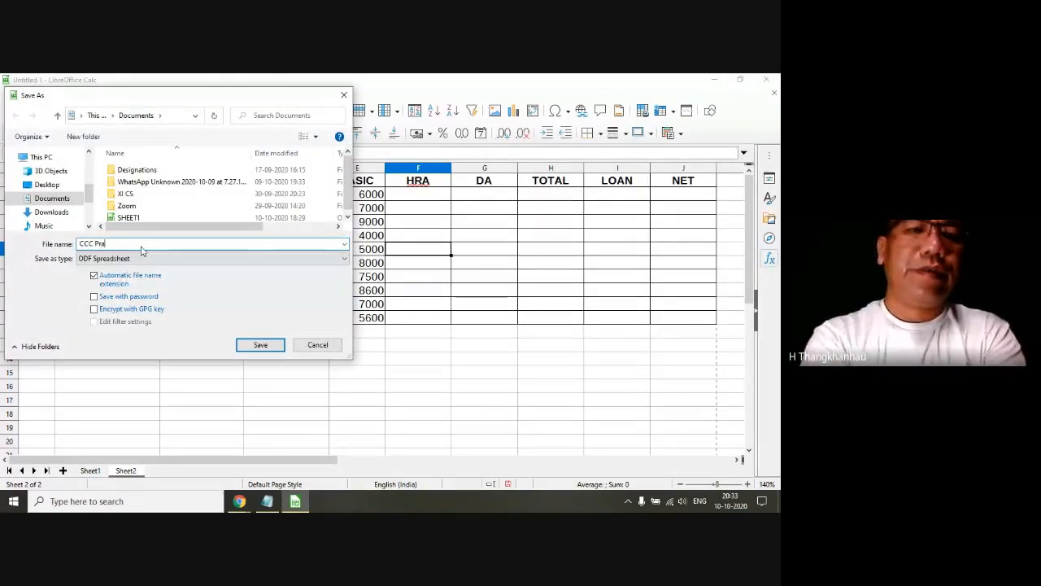
type("cticse")
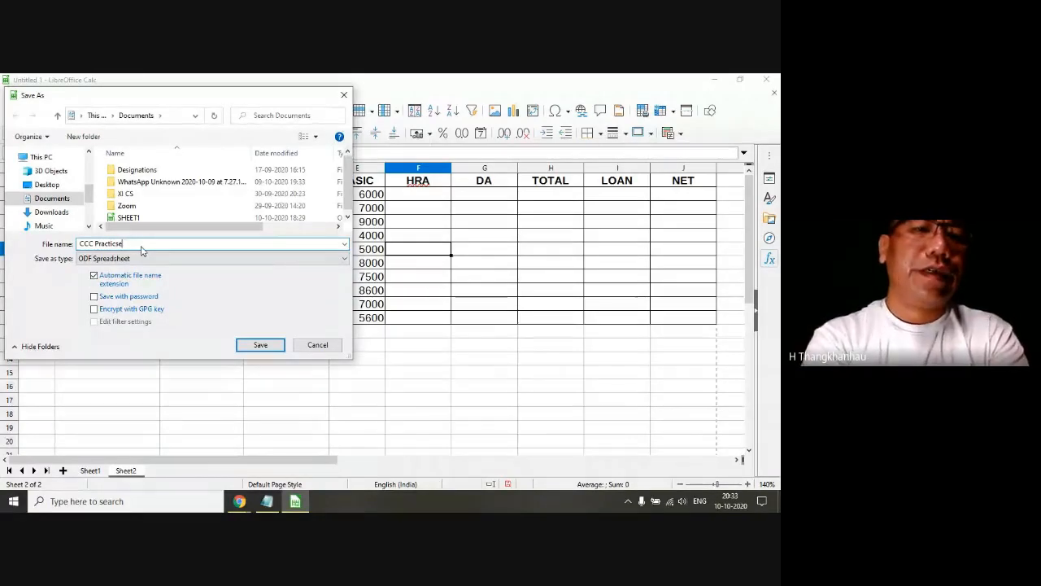
key("BackSpace")
key("BackSpace")
key("BackSpace")
key("BackSpace")
key("BackSpace")
key("BackSpace")
key("BackSpace")
key("BackSpace")
key("BackSpace")
type("Spr")
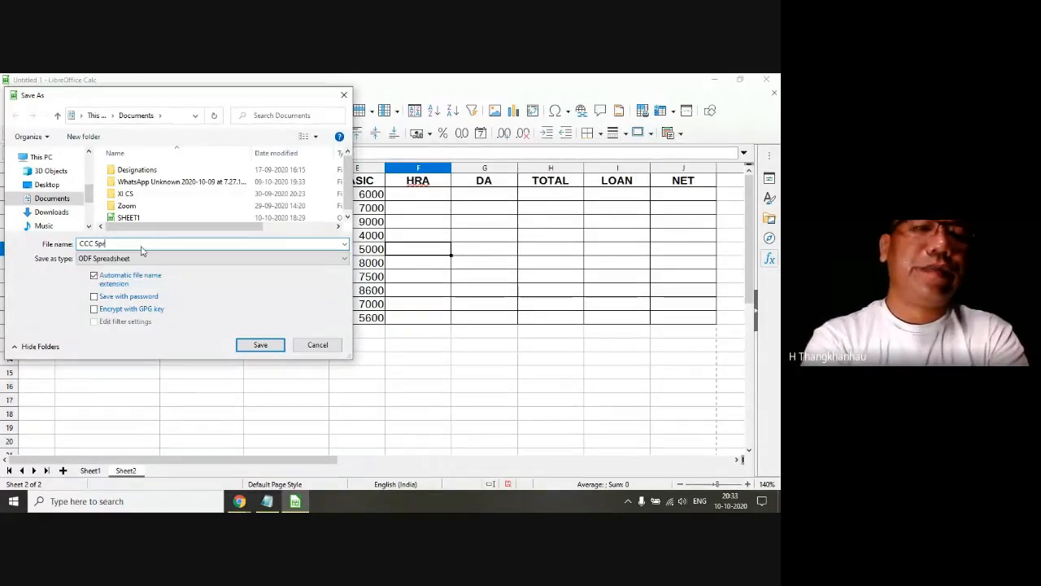
type("ead Sheet")
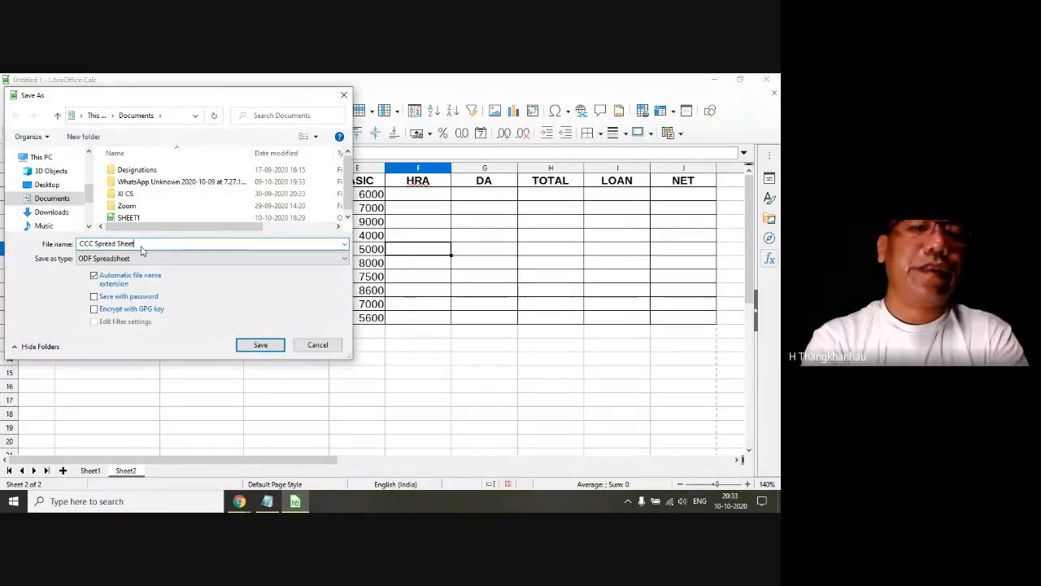
key("Return")
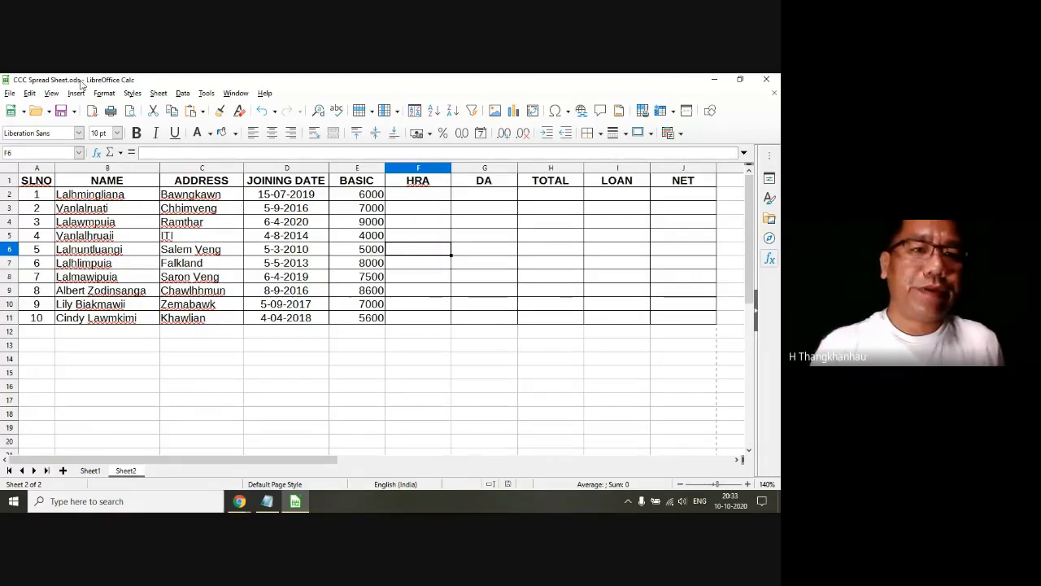
left_click(321, 249)
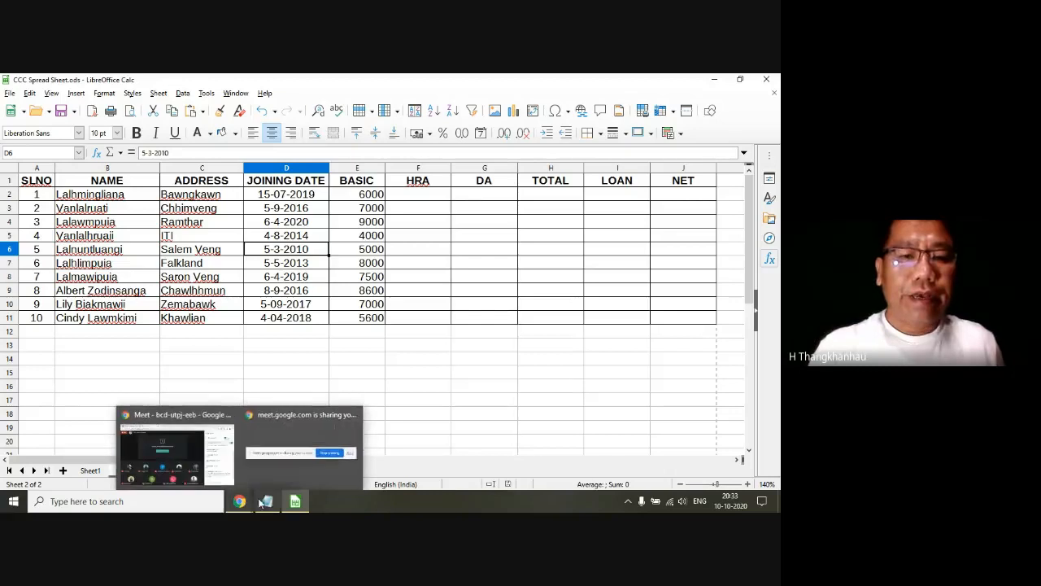
Step: Switch to the syllabus in Notepad, highlight topic 4.2.7 Opening and Closing, and return to the spreadsheet
key("alt+Tab")
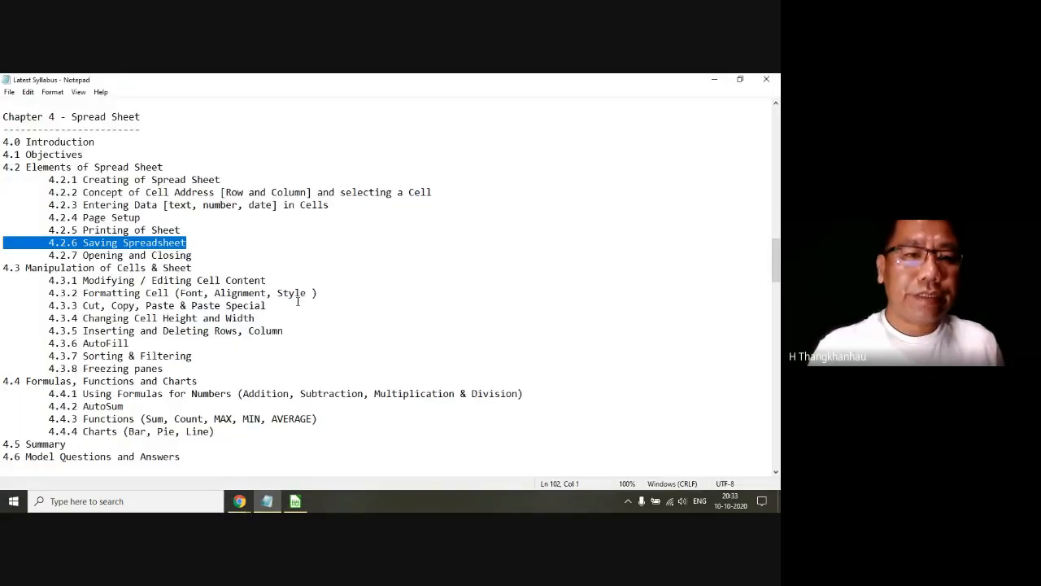
left_click_drag(196, 255, 36, 242)
left_click(298, 500)
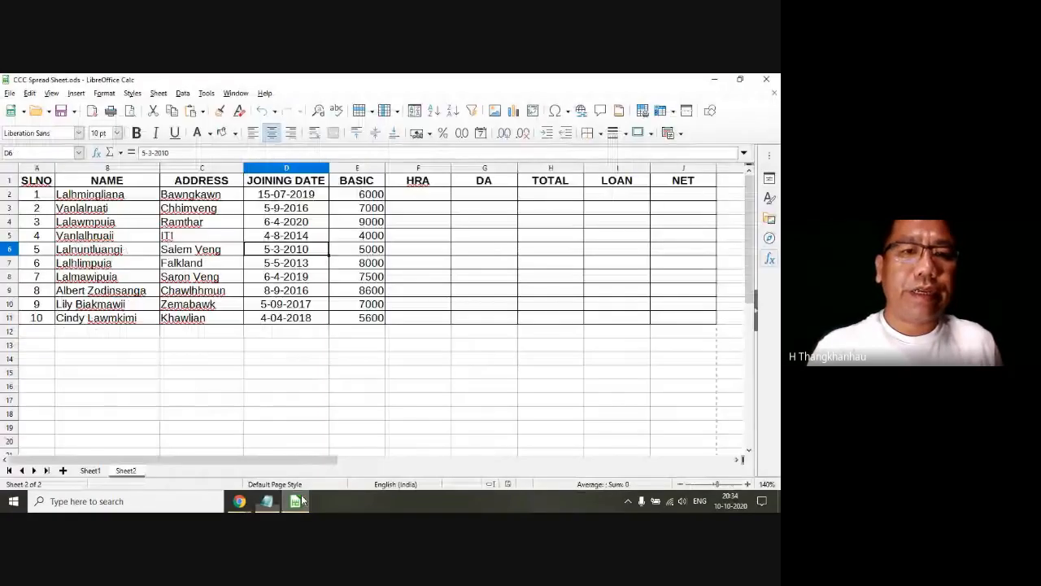
Step: Close the workbook and reopen CCC Spread Sheet from the Documents folder
left_click(10, 95)
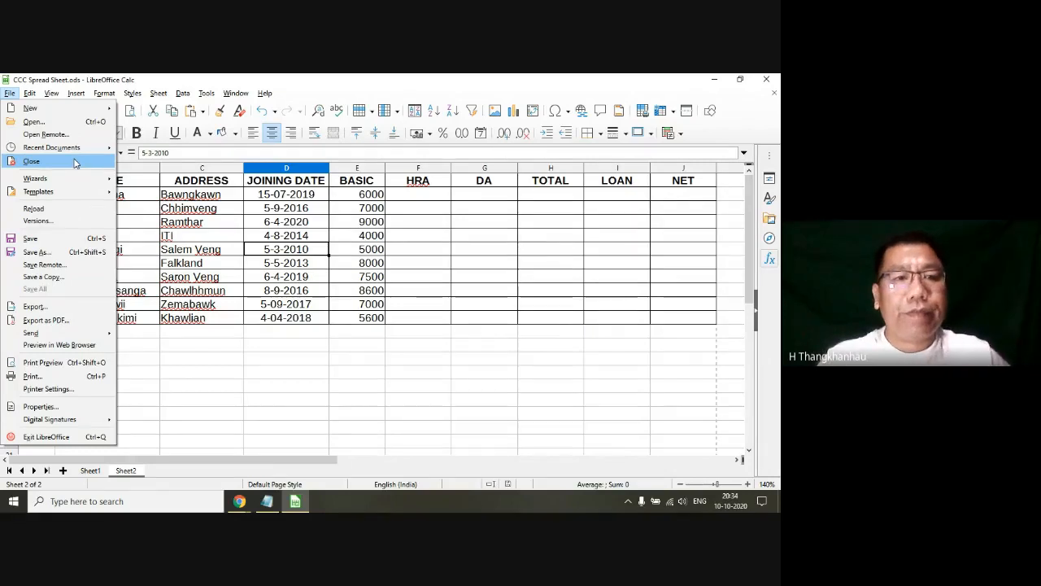
left_click(74, 162)
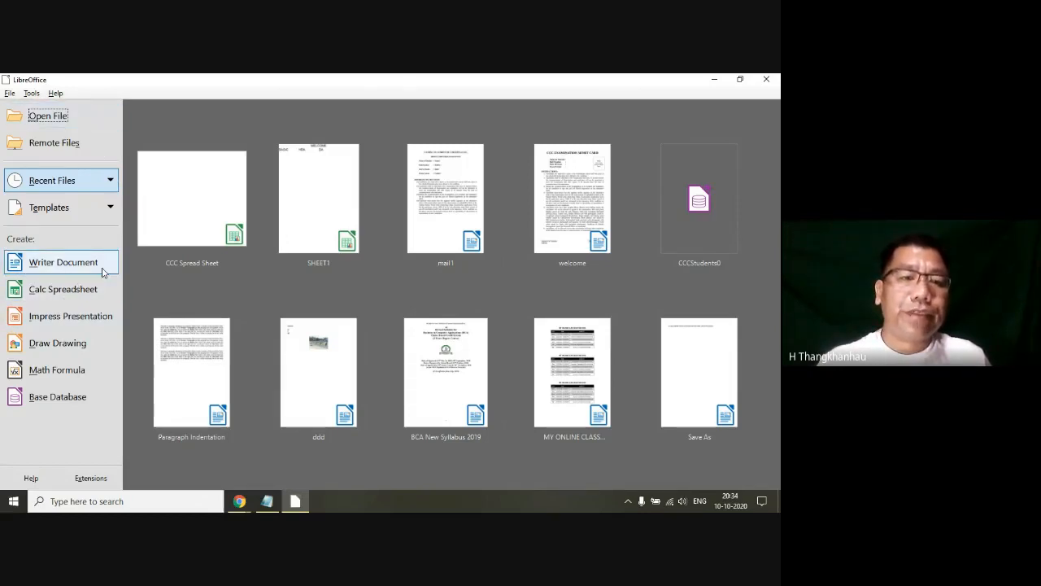
left_click(29, 118)
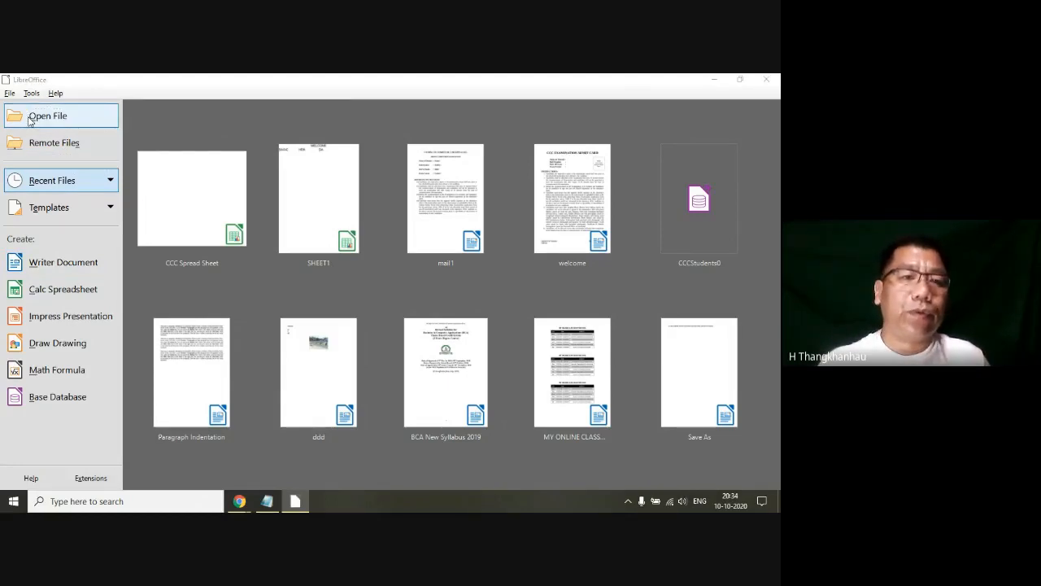
scroll(158, 181, "down", 1)
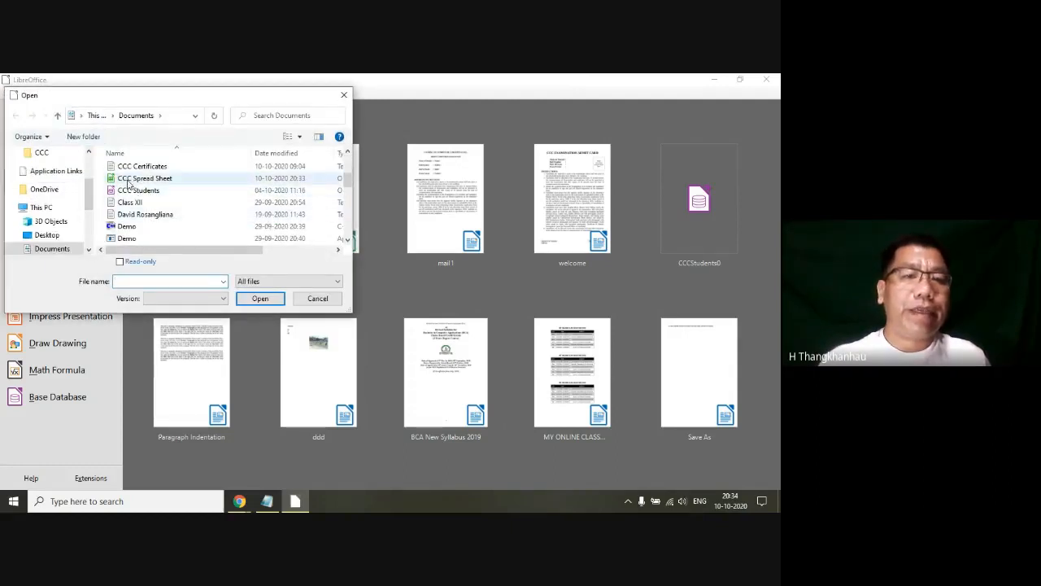
left_click(135, 179)
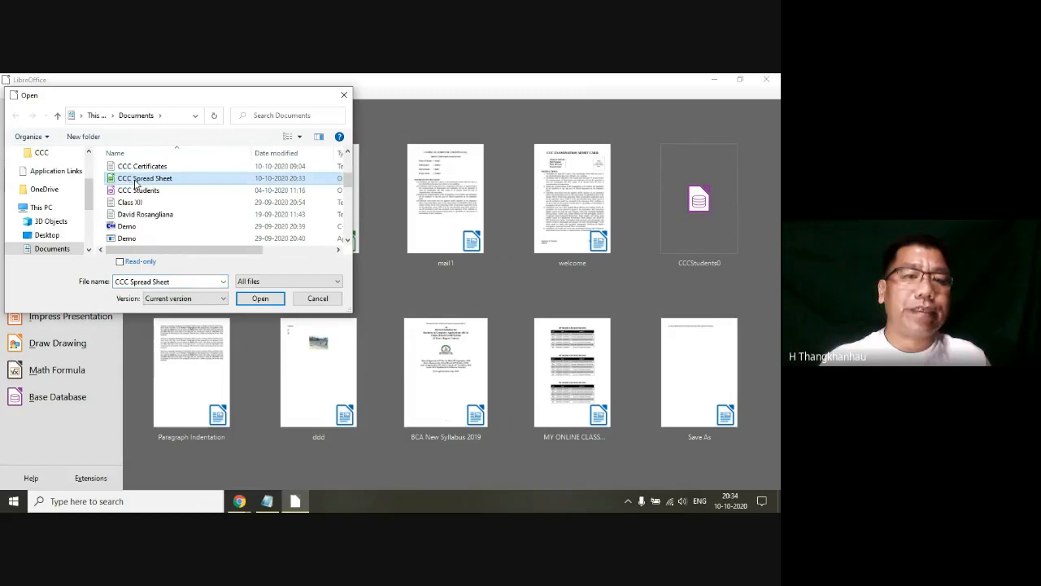
left_click(261, 298)
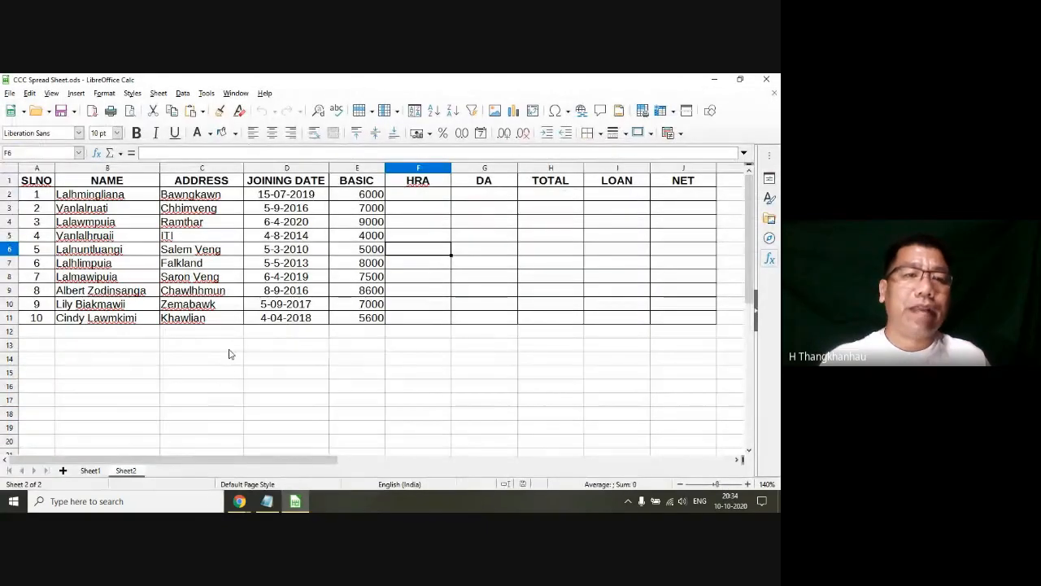
left_click(229, 348)
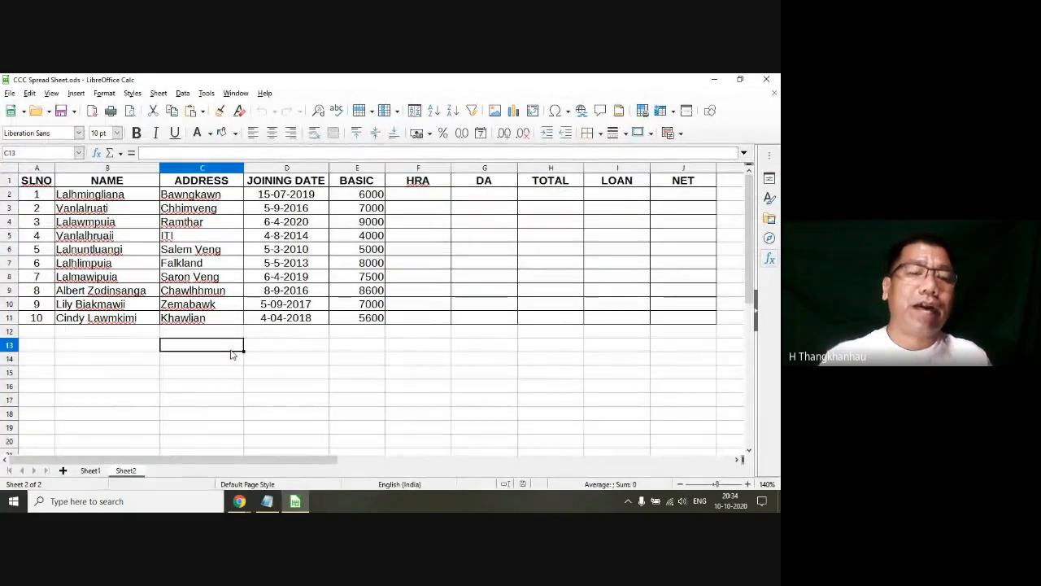
Step: Switch to the syllabus in Notepad, highlight topics 4.0 Introduction to 4.2.7 Opening and Closing, and go to section 4.3
left_click(266, 501)
left_click(194, 254)
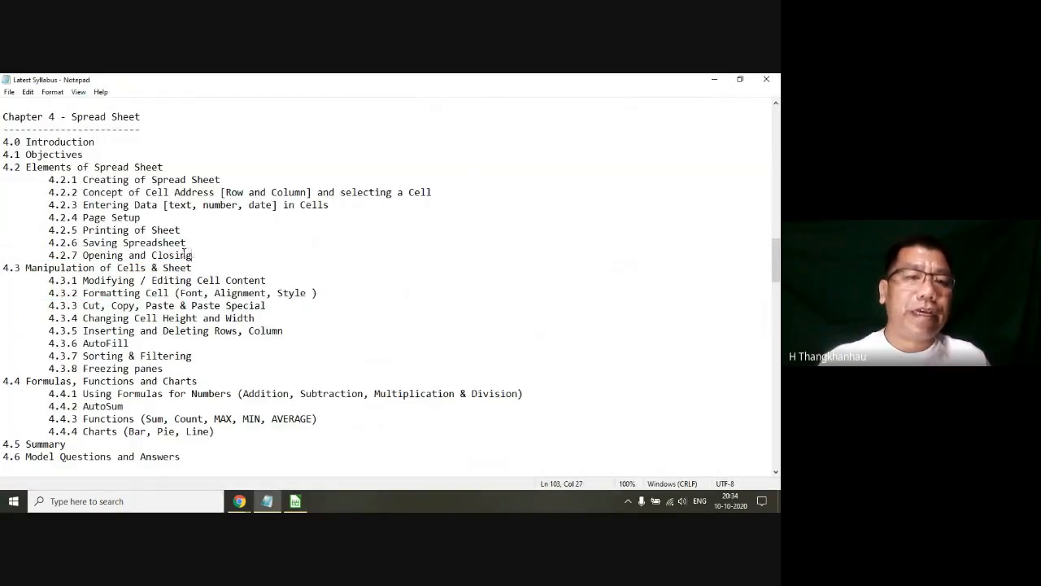
left_click_drag(184, 252, 2, 145)
scroll(151, 268, "down", 4)
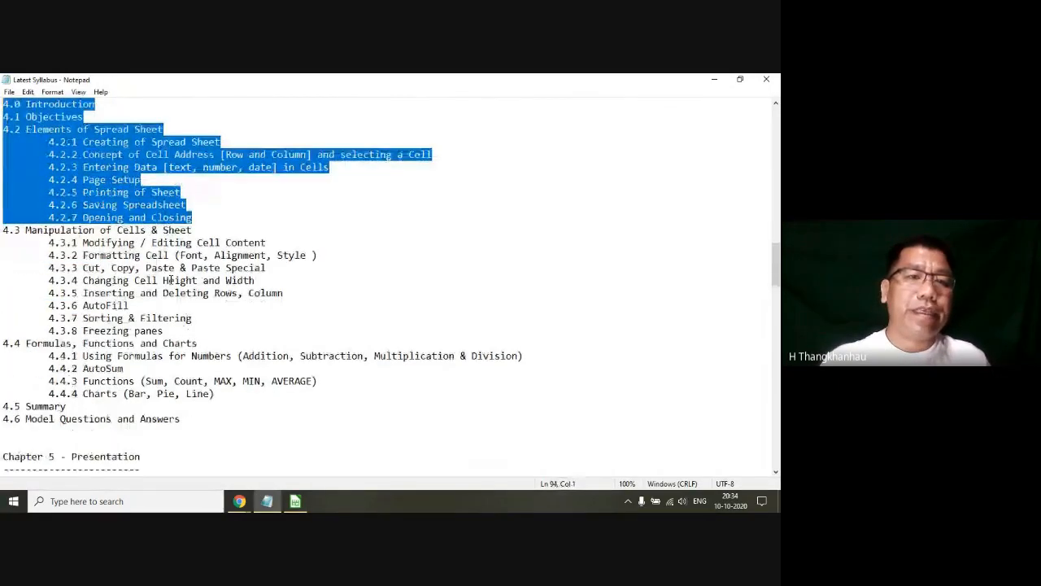
left_click(105, 141)
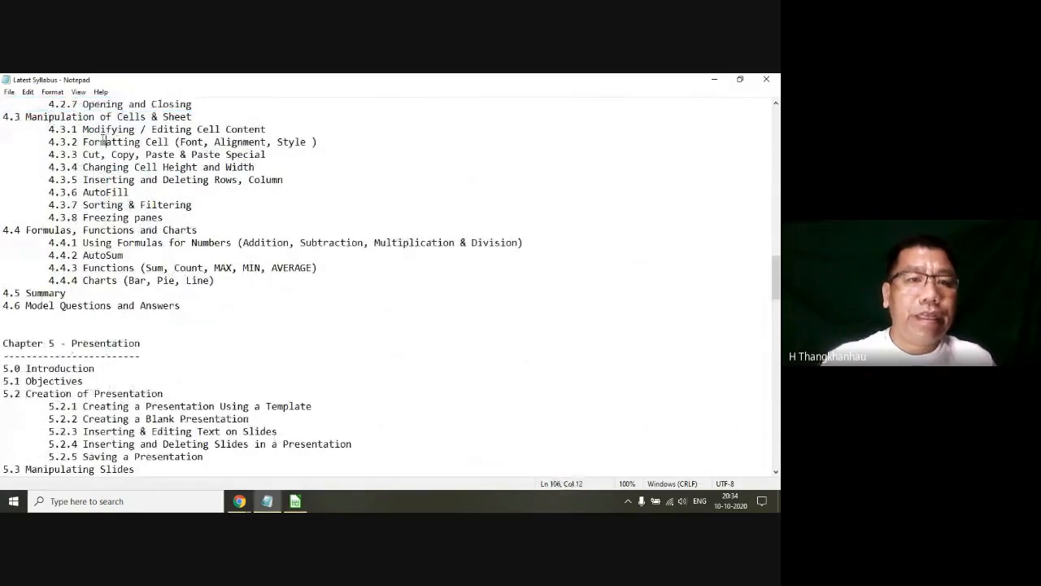
Step: Highlight 4.3.1 Modifying / Editing Cell Content and the word Font in topic 4.3.2, and return to the spreadsheet
left_click_drag(84, 129, 277, 125)
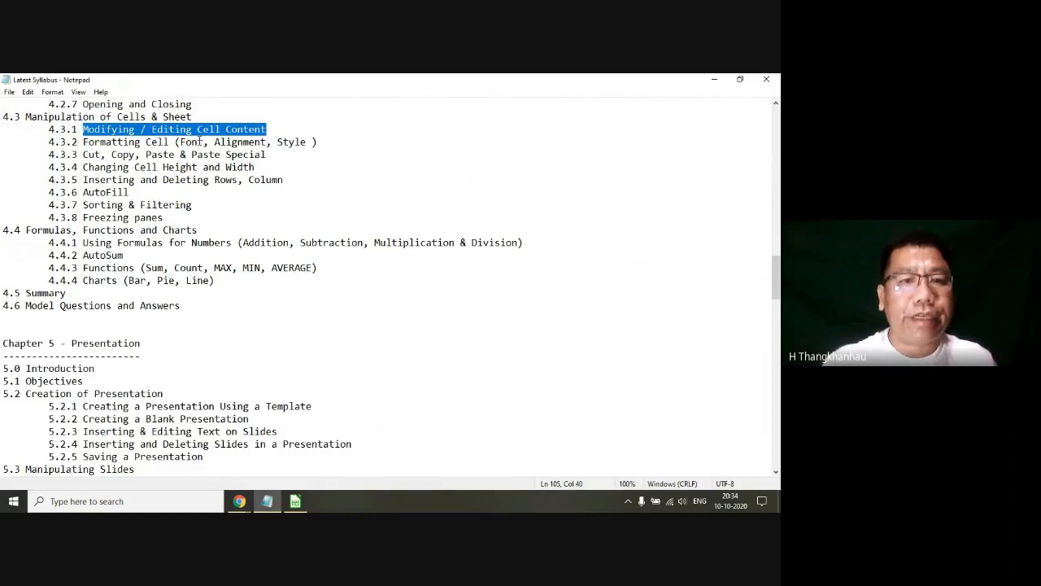
left_click_drag(88, 143, 237, 143)
left_click_drag(174, 142, 214, 143)
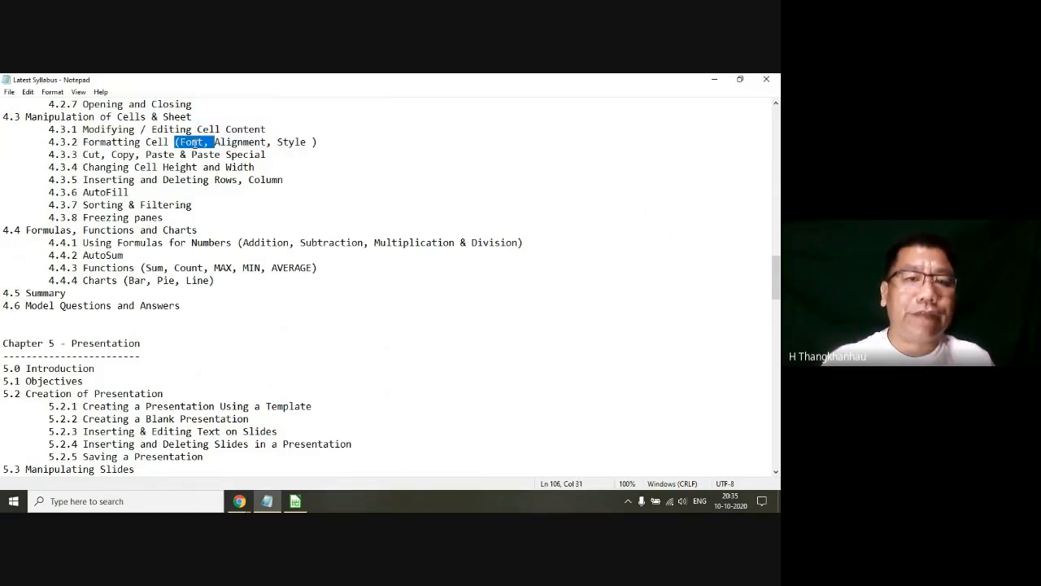
left_click(297, 502)
left_click(109, 195)
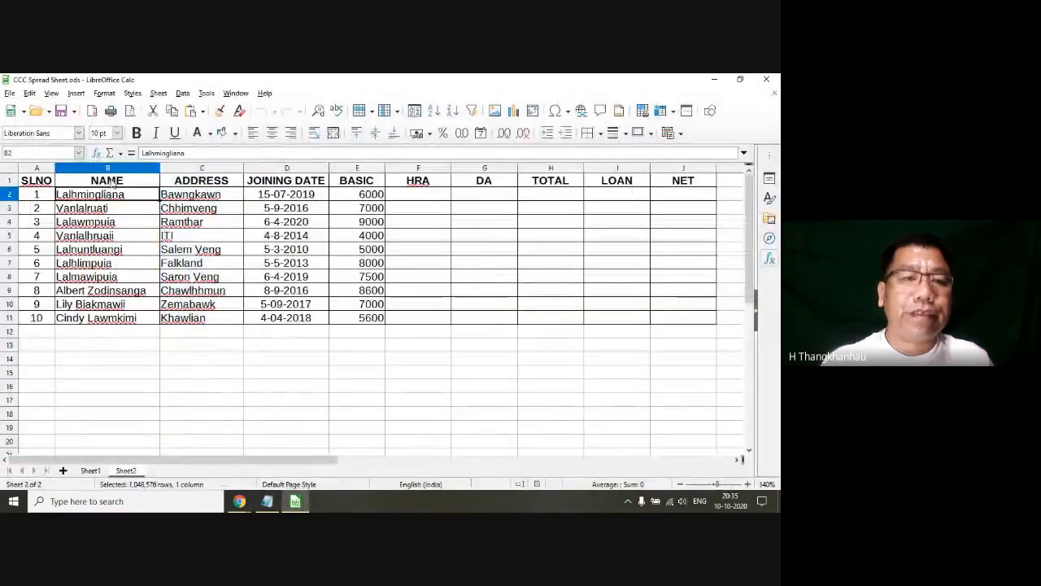
left_click(112, 182)
left_click(213, 184)
left_click(125, 185)
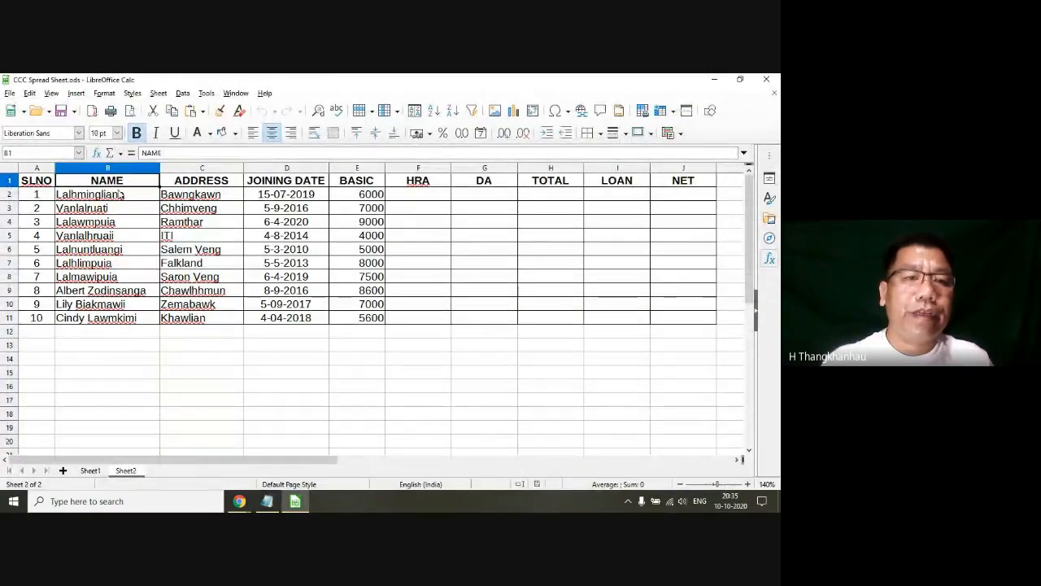
left_click(107, 220)
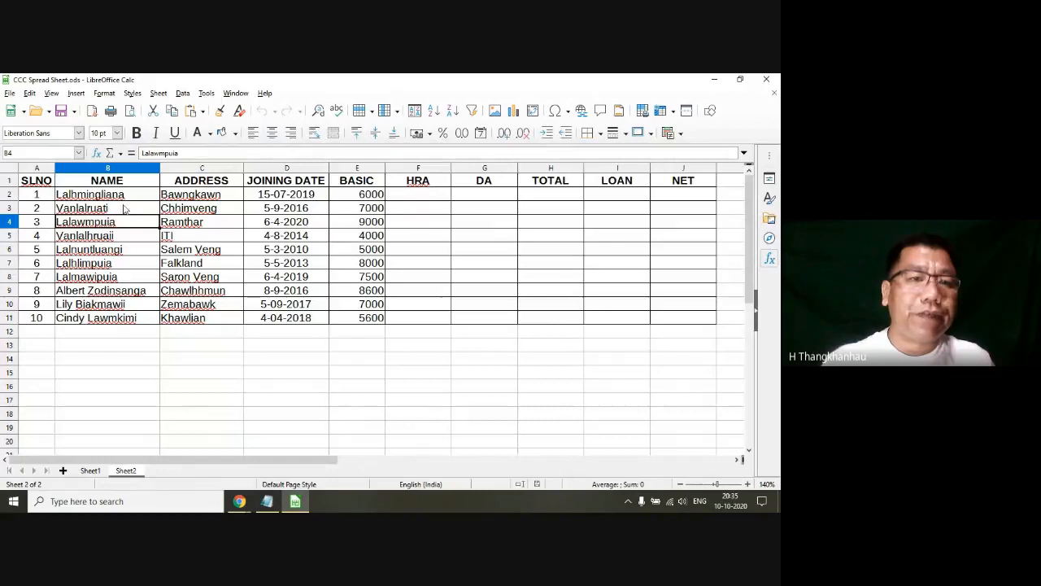
Step: Set the font of the names in B2:B11 to Lucida Handwriting
left_click_drag(110, 197, 101, 327)
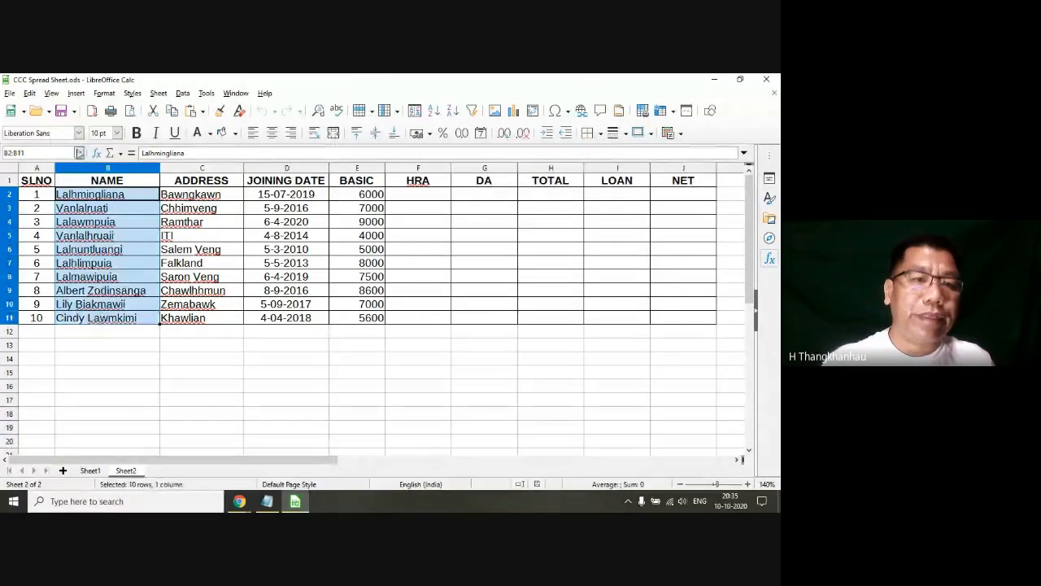
left_click(78, 134)
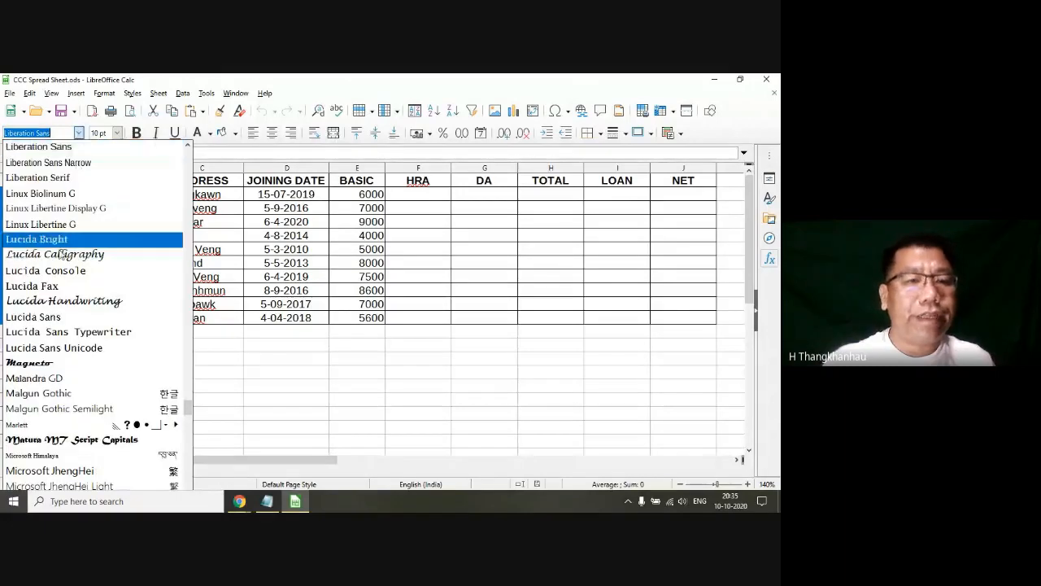
left_click(67, 301)
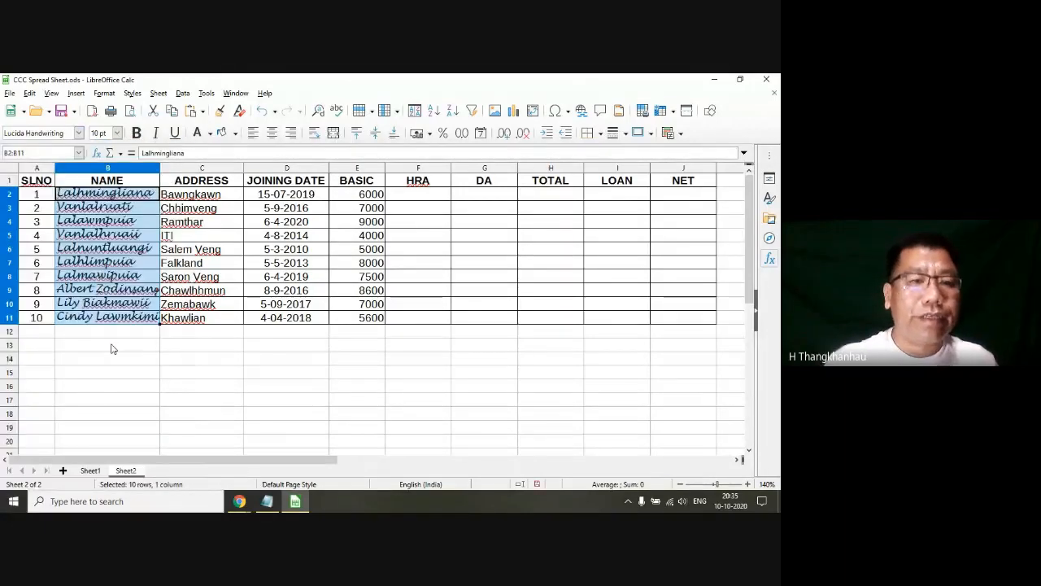
Step: Change the font of the names in B2:B11 to Amplitude-Medium
left_click(78, 133)
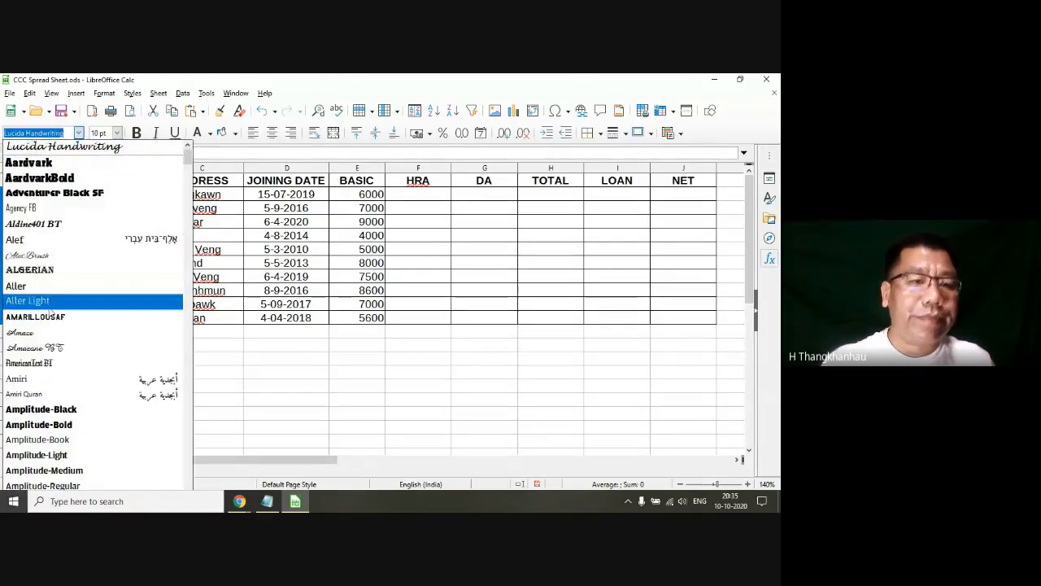
scroll(41, 293, "down", 6)
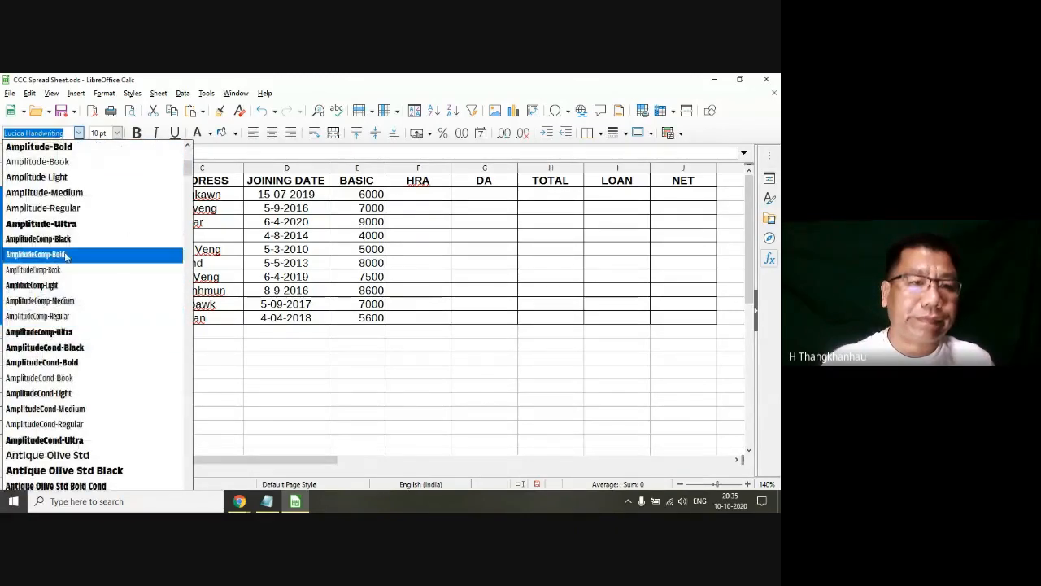
left_click(49, 192)
left_click(103, 249)
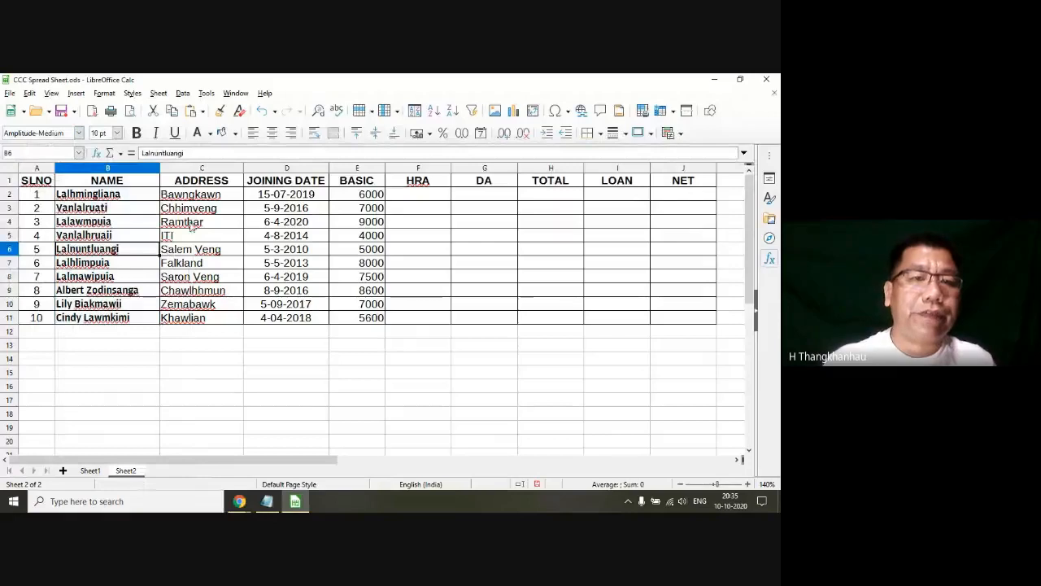
left_click(192, 225)
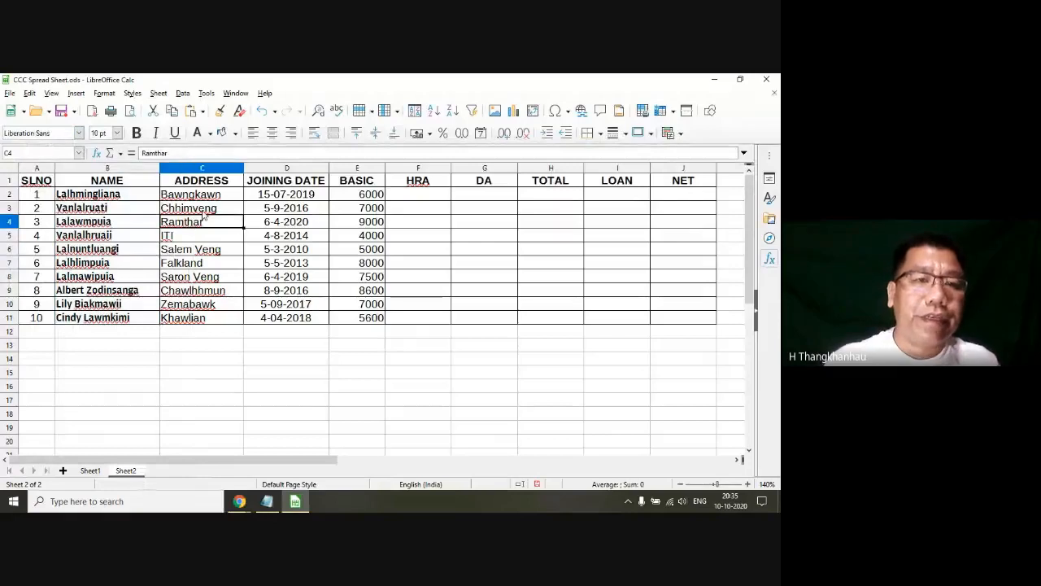
left_click(118, 133)
left_click(118, 133)
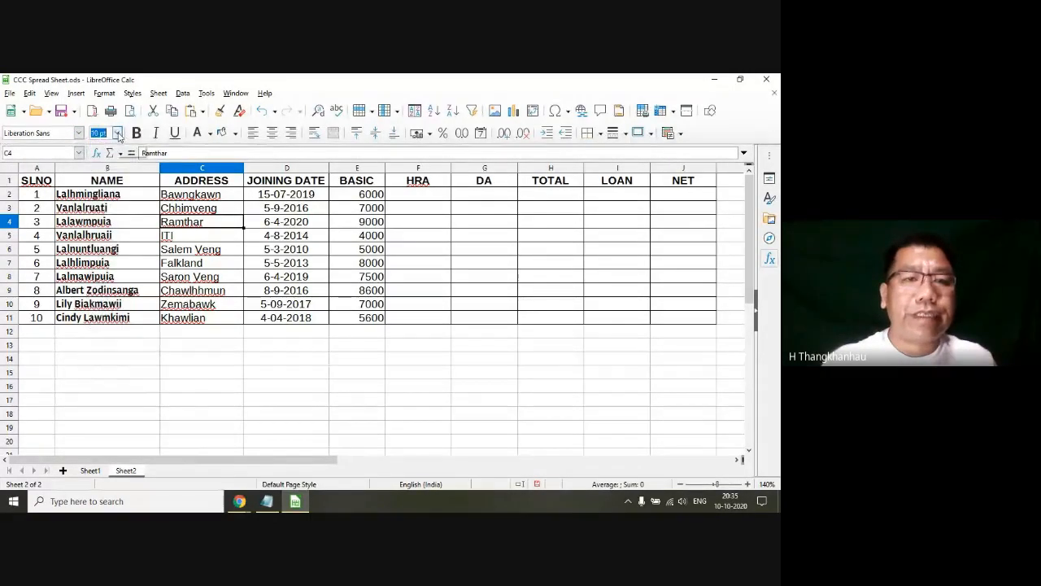
left_click(338, 235)
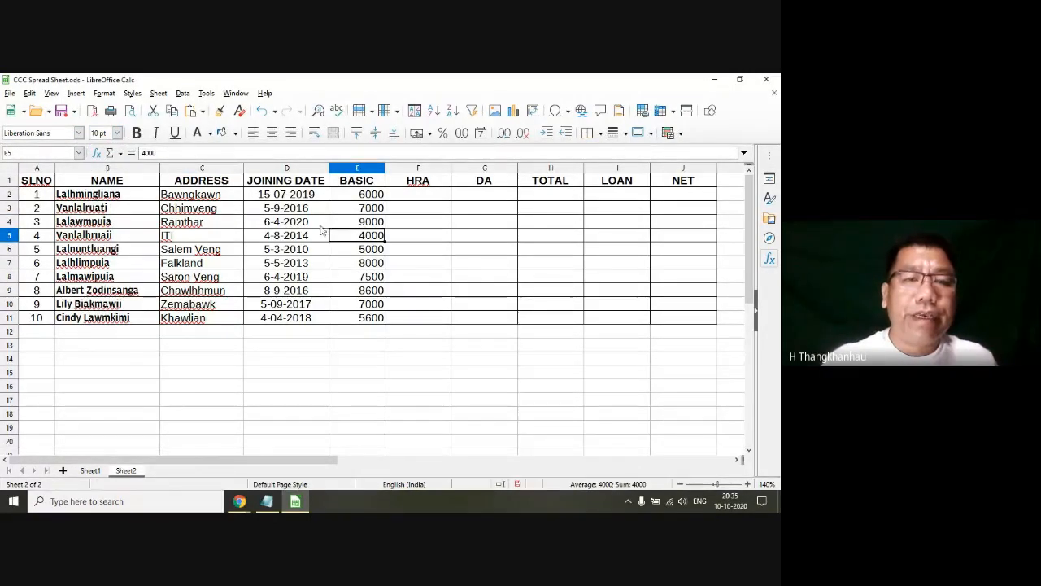
left_click(132, 93)
left_click(398, 262)
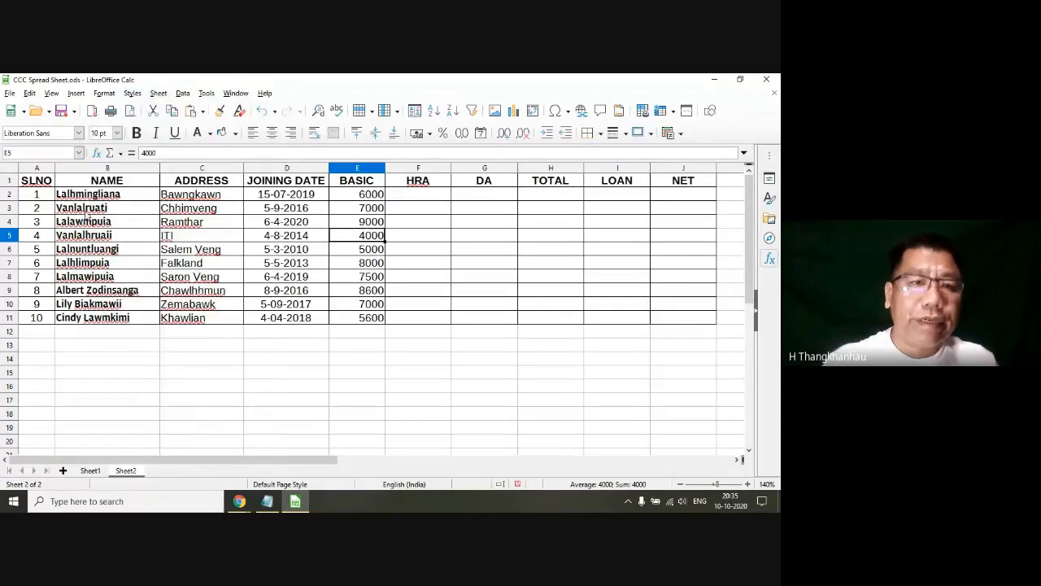
Step: Apply the Accent 1 cell style to the whole salary table, A1:J11
left_click_drag(37, 180, 662, 322)
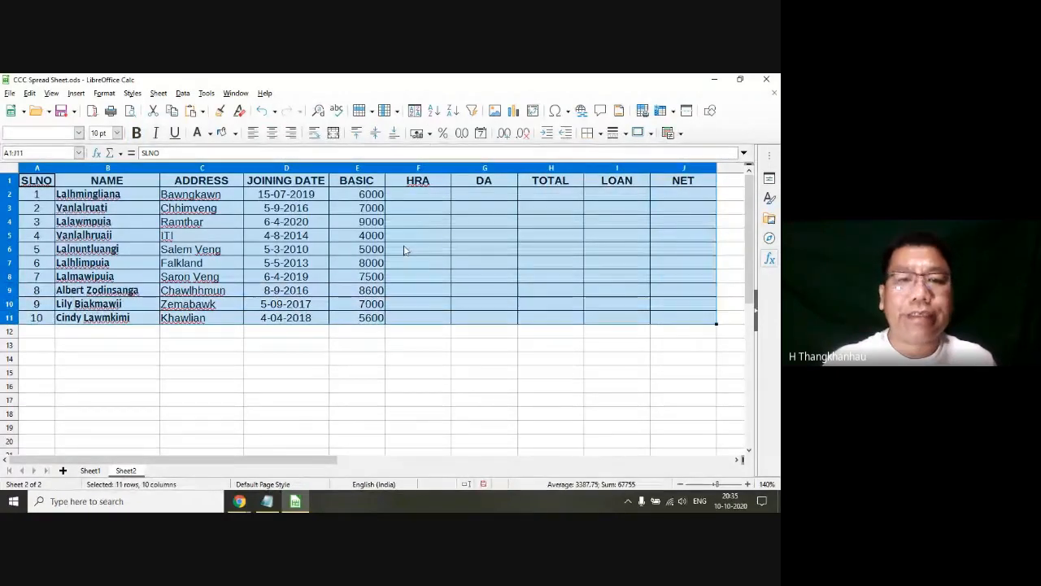
left_click(132, 93)
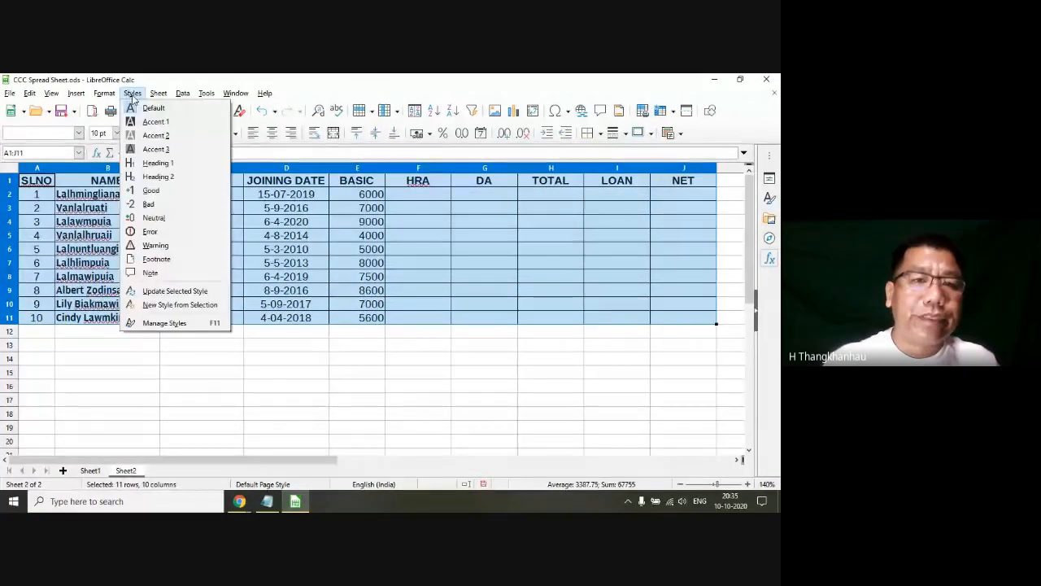
left_click(167, 125)
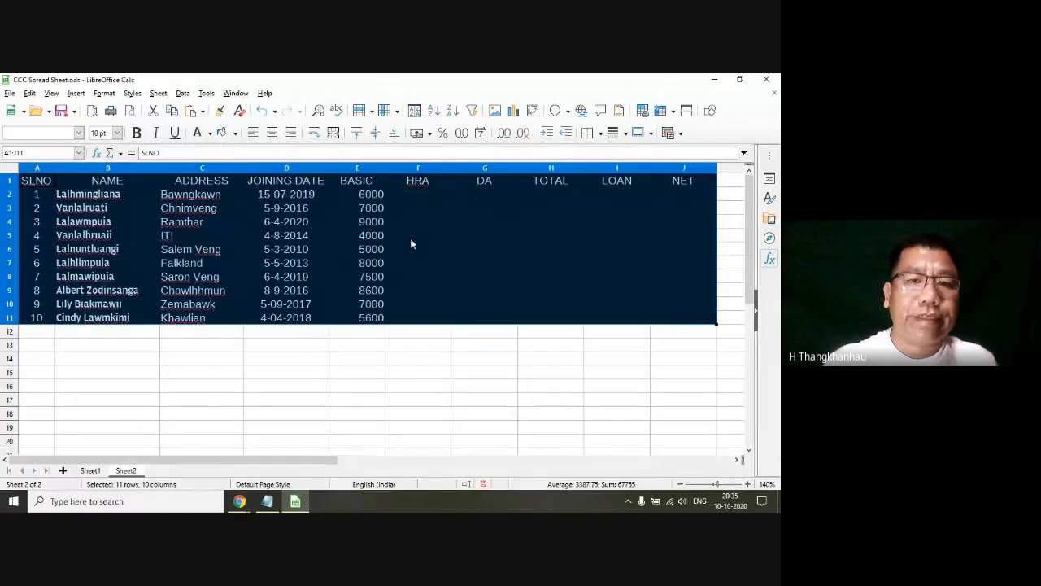
Step: Restyle the selected salary table with the Bad cell style and replace it with the Warning style
left_click(131, 92)
left_click(155, 205)
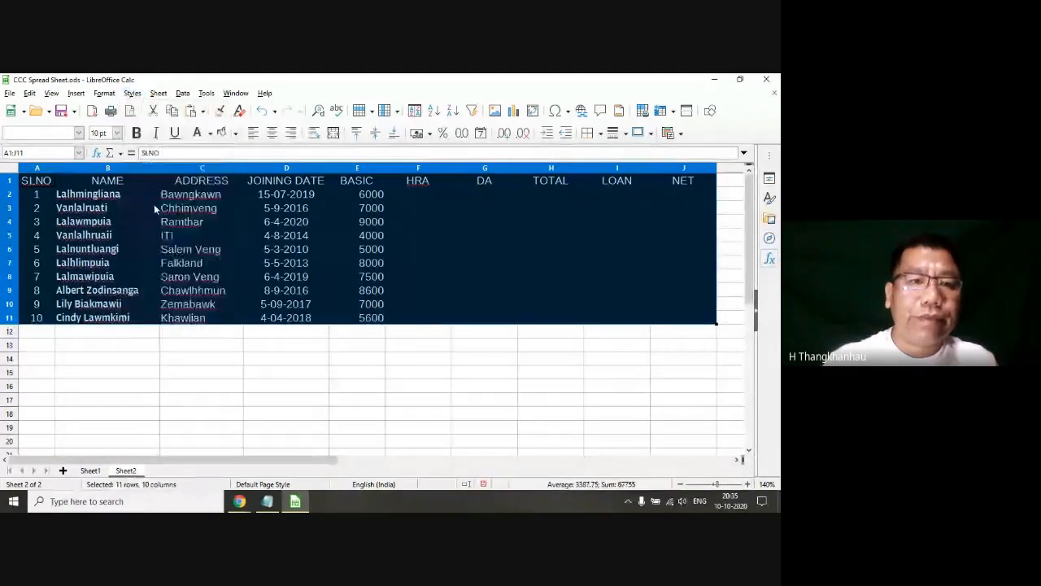
left_click(132, 93)
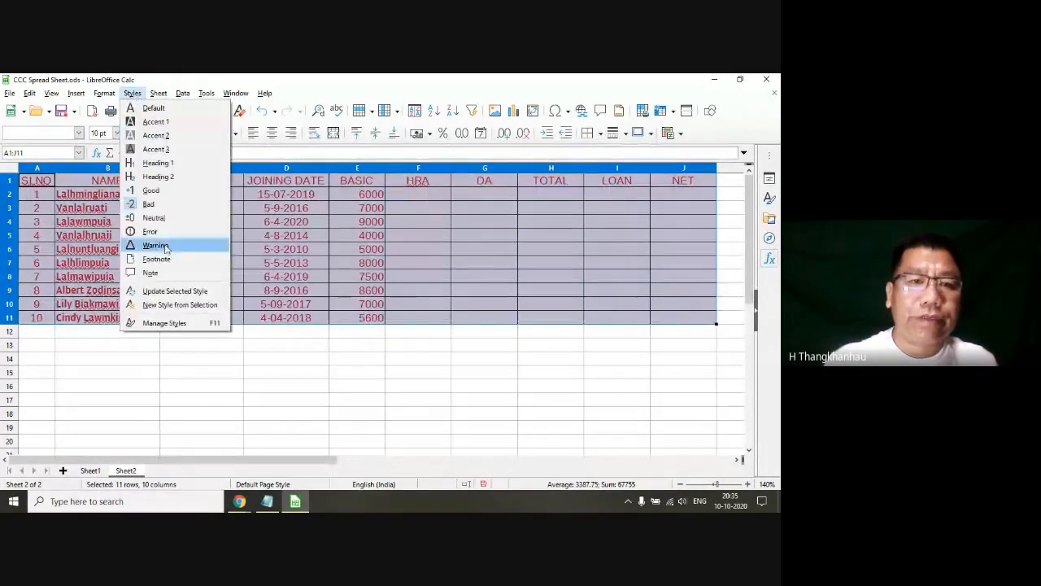
left_click(158, 246)
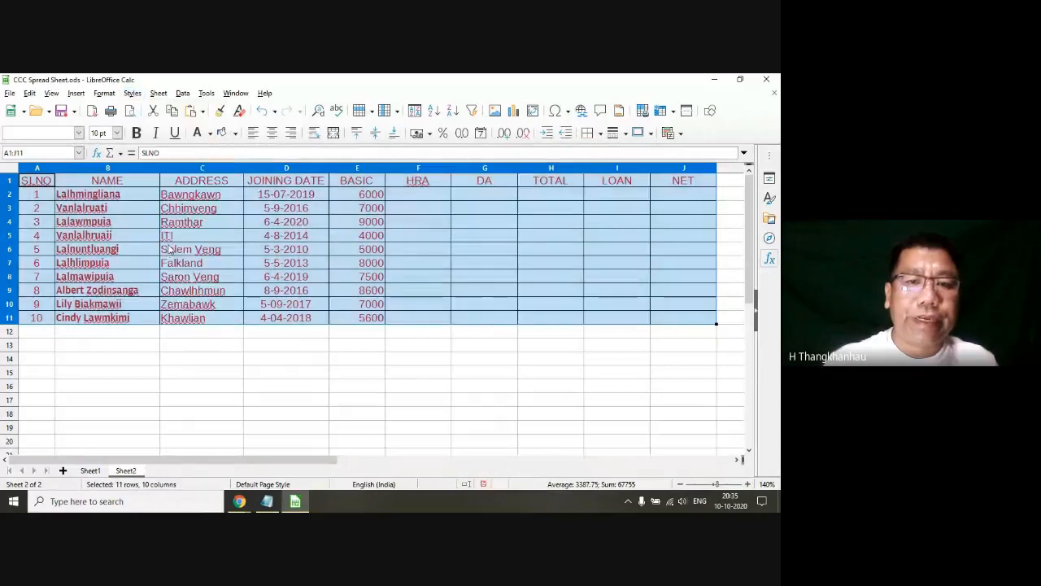
Step: Apply the Good cell style to the selected salary table and replace it with the Default style
left_click(134, 94)
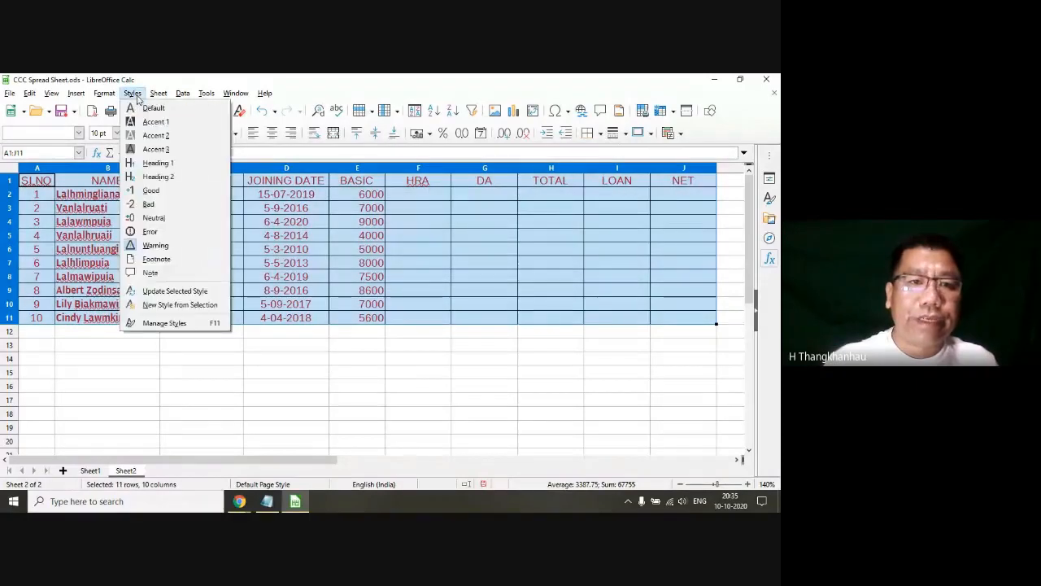
left_click(159, 192)
left_click(132, 93)
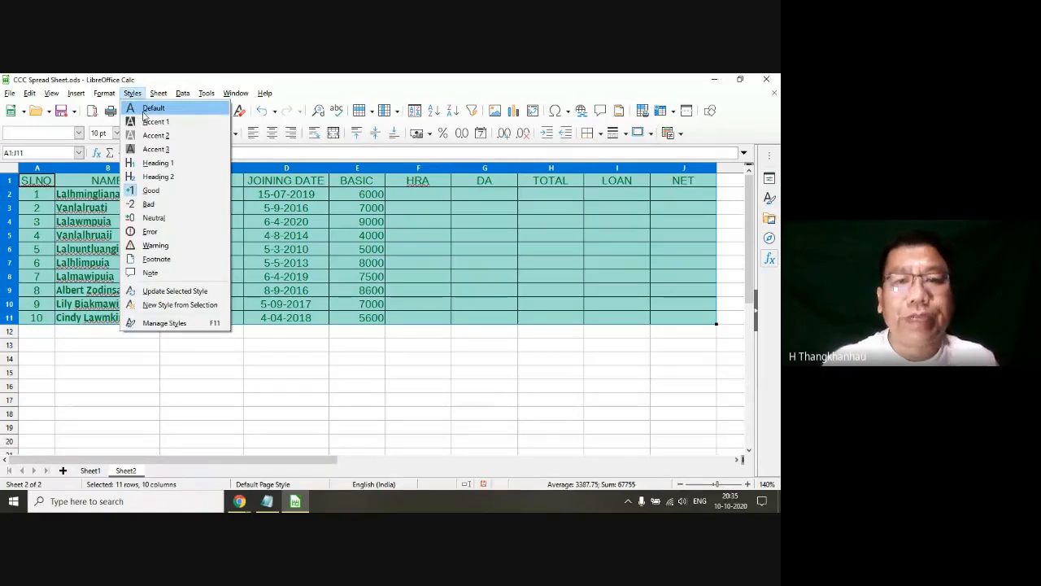
left_click(147, 109)
left_click(286, 263)
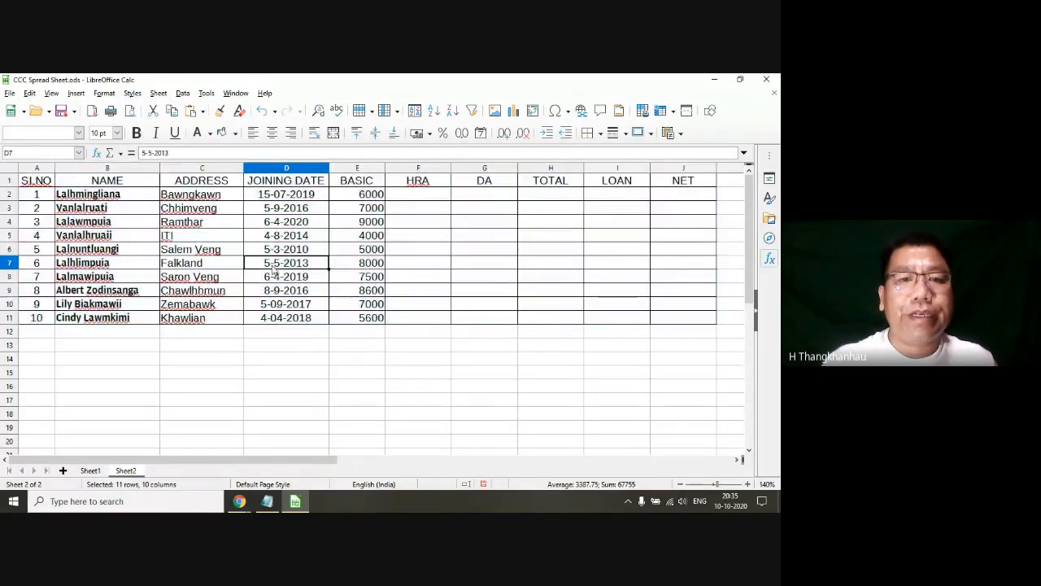
Step: Switch to the Latest Syllabus file in Notepad and review topic 4.3.2 on cell font, alignment and style
left_click(267, 502)
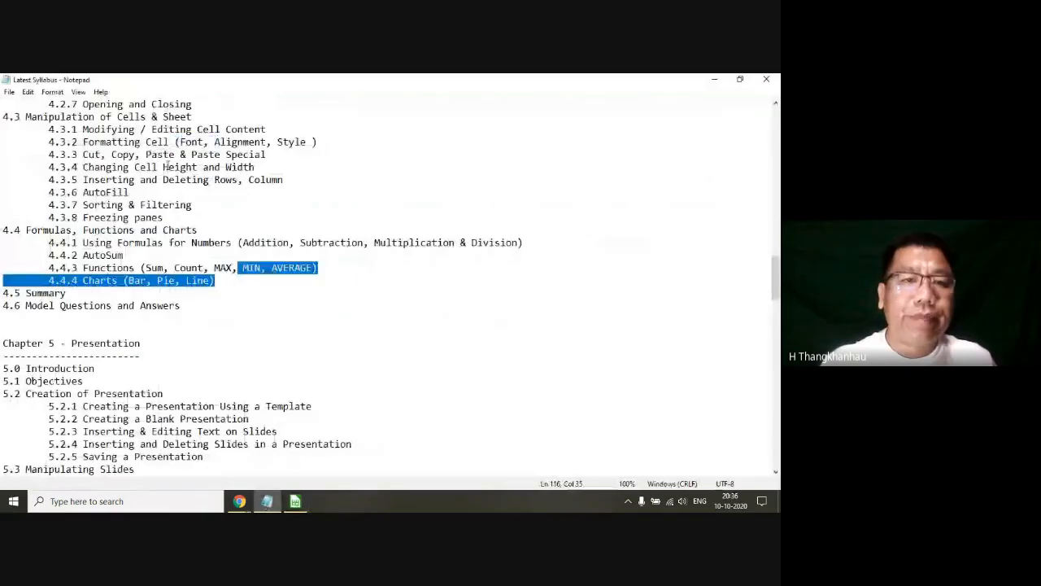
double_click(190, 143)
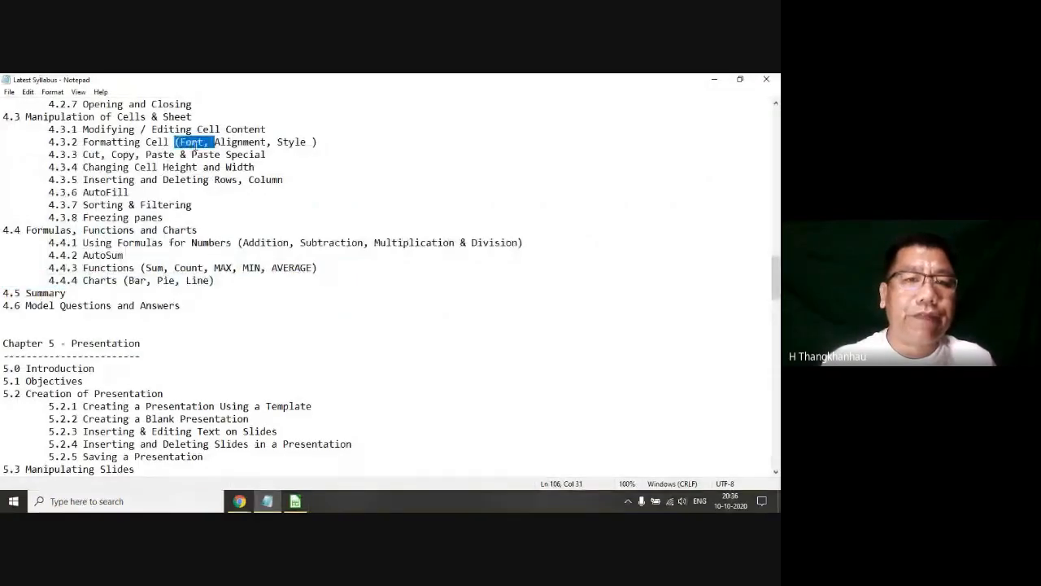
left_click(232, 143)
double_click(291, 143)
left_click_drag(352, 144, 49, 144)
left_click(49, 144)
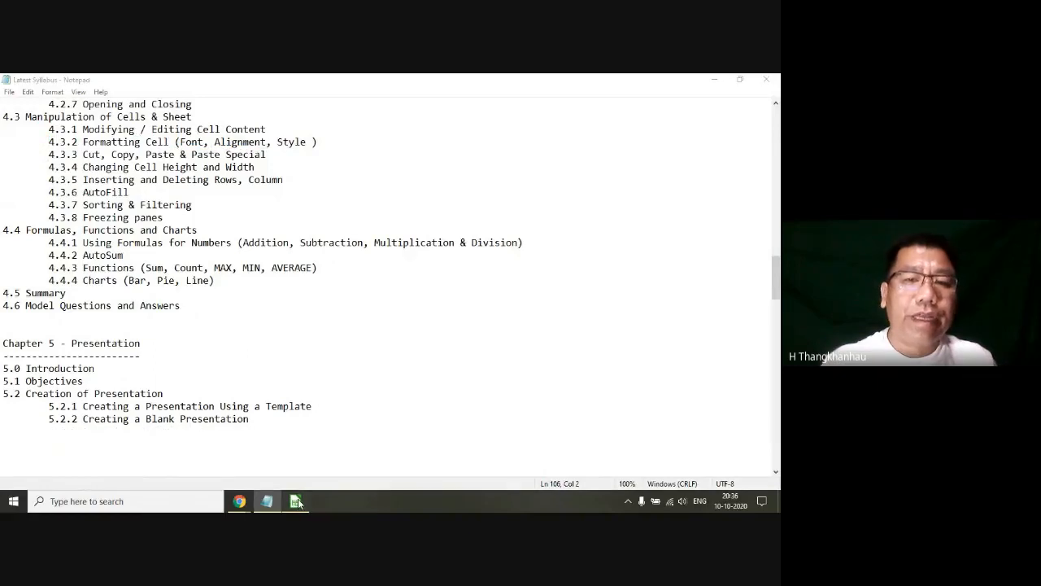
Step: Switch back to LibreOffice Calc and align the BASIC values in E2:E10 left, centre and finally right
left_click(294, 501)
left_click(286, 345)
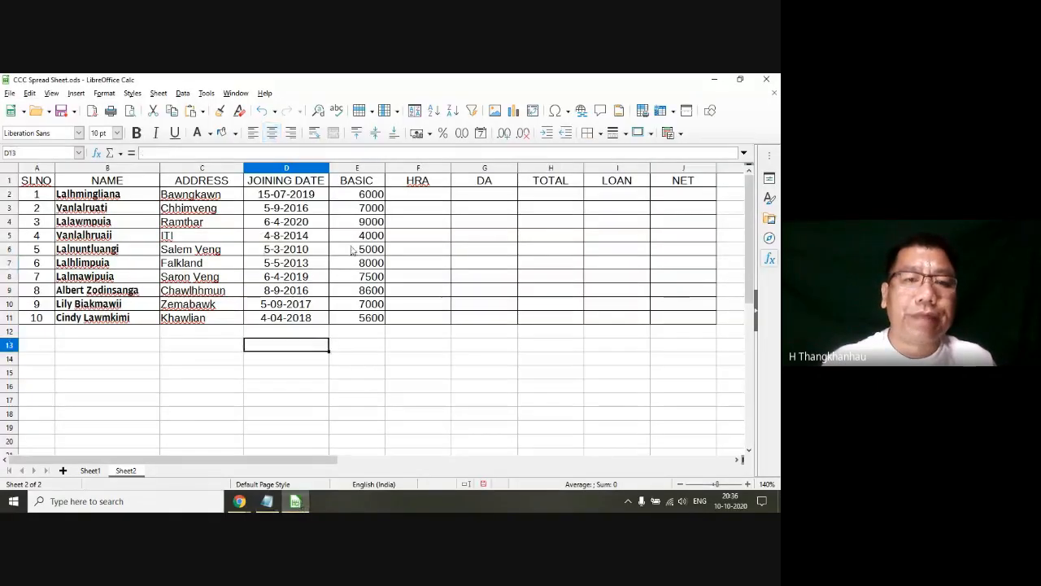
left_click_drag(366, 200, 370, 303)
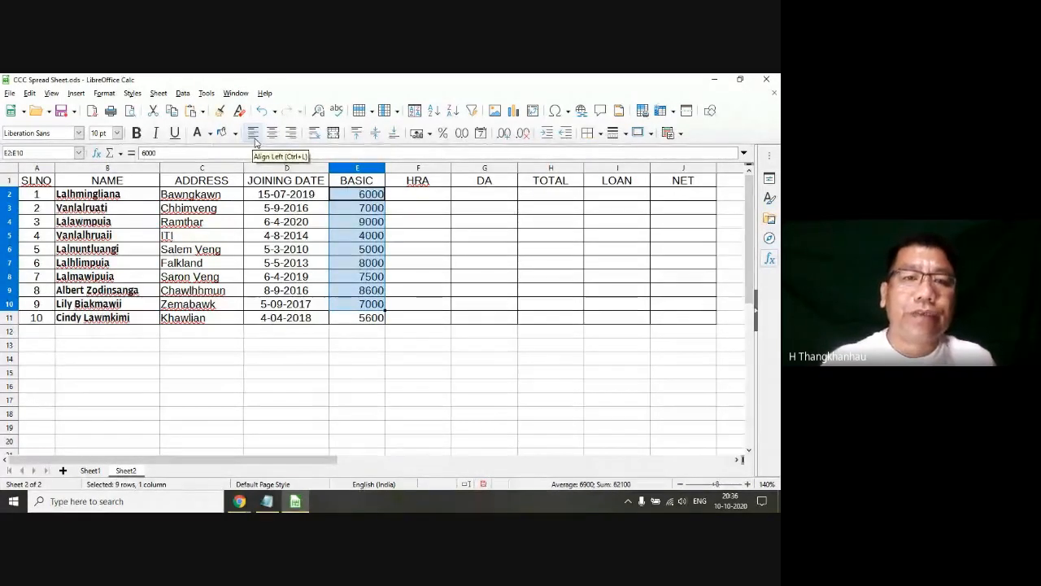
left_click(255, 136)
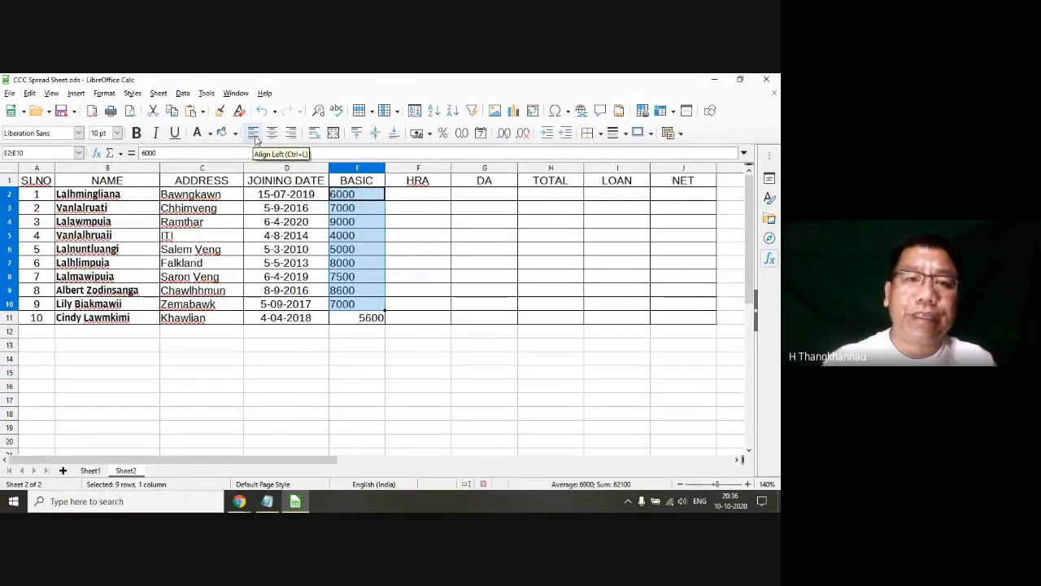
left_click(272, 136)
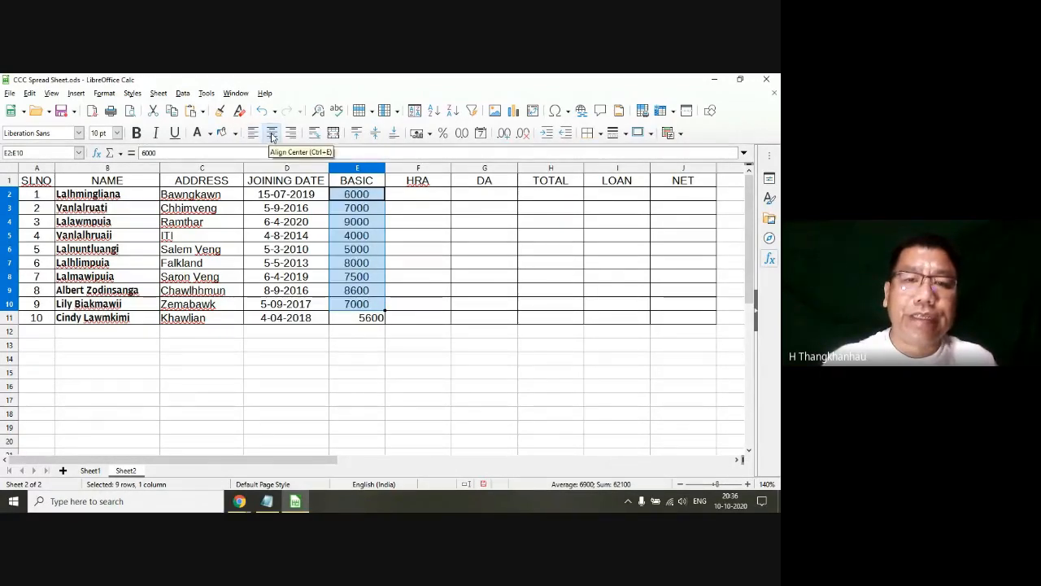
left_click(290, 135)
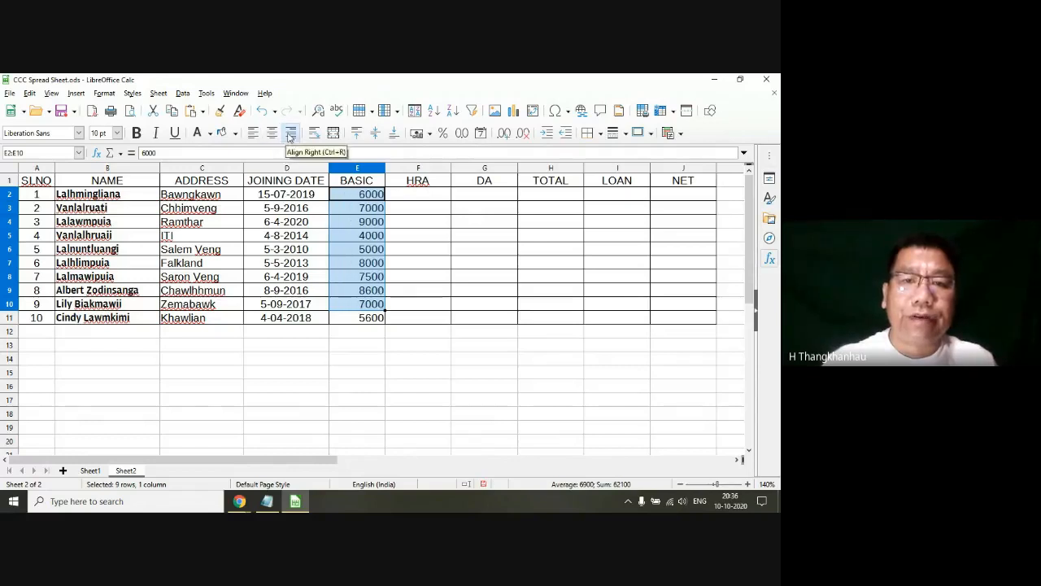
left_click(373, 302)
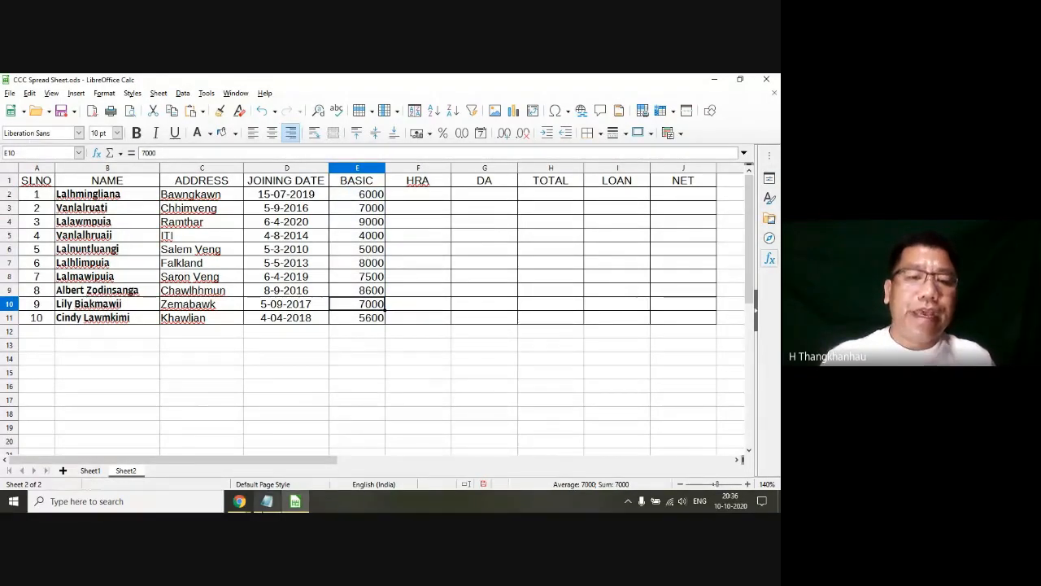
Step: Review syllabus topics 4.3.3 on cut, copy, paste and paste special and 4.3.4 on cell height and width in Notepad
left_click(268, 502)
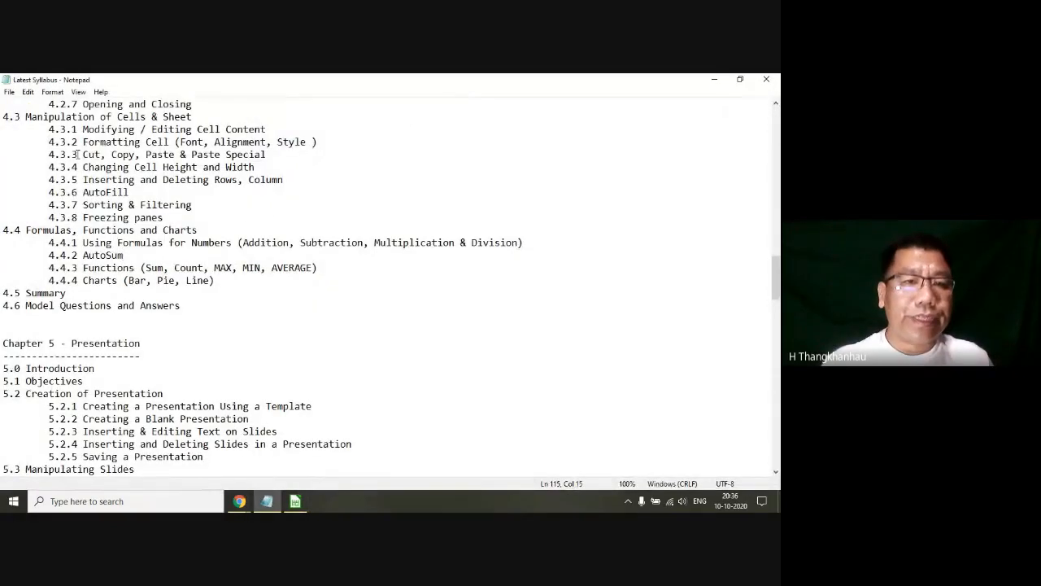
mouse_move(79, 155)
left_mouse_down()
mouse_move(273, 155)
mouse_move(79, 160)
left_mouse_up()
left_click(240, 166)
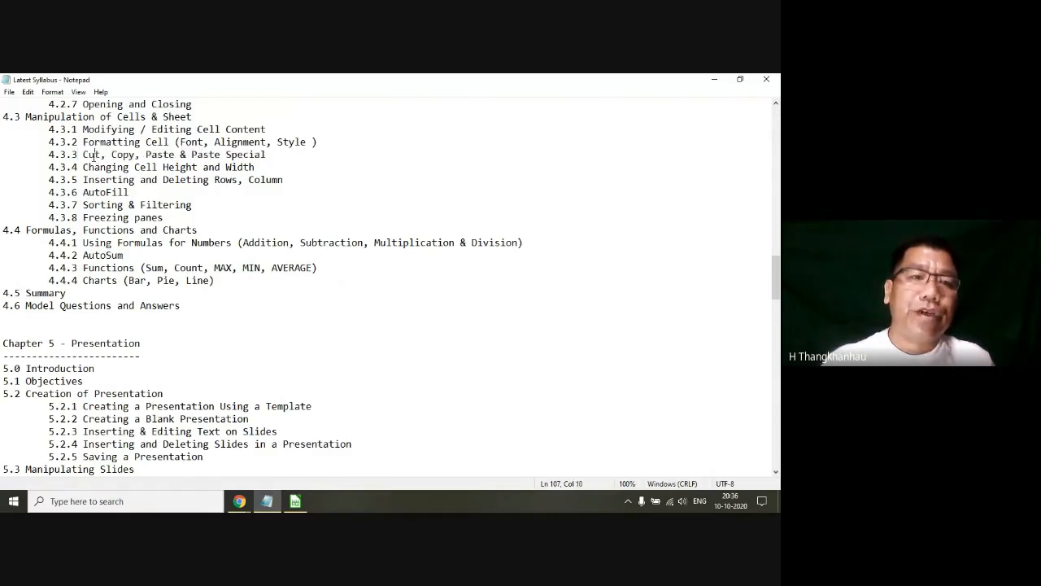
double_click(96, 155)
double_click(117, 154)
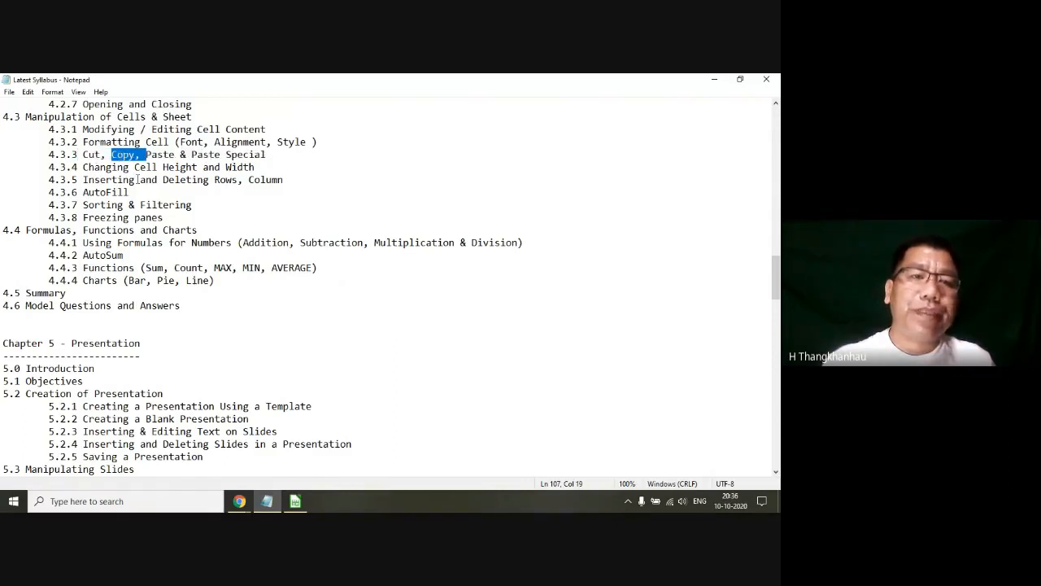
double_click(161, 156)
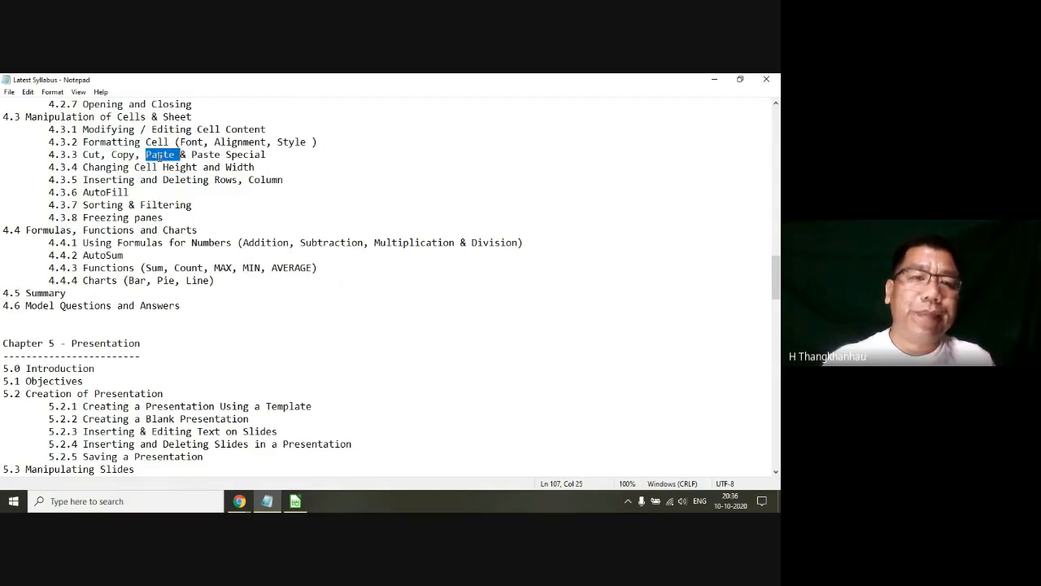
double_click(207, 154)
left_click(208, 154)
left_click_drag(273, 155, 194, 155)
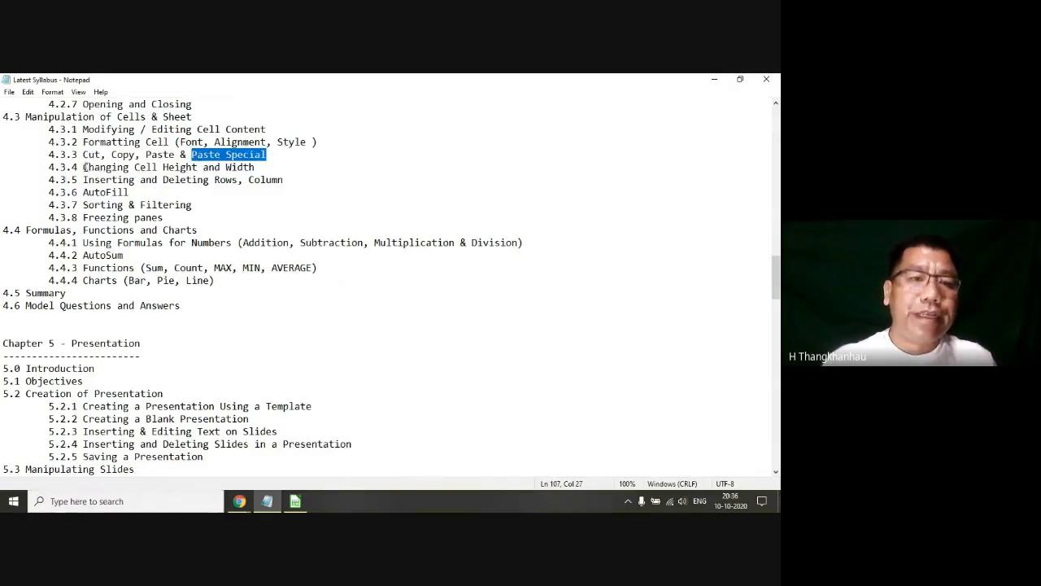
left_click_drag(85, 166, 261, 167)
Step: Return to the Calc salary table and narrow the NAME, ADDRESS, HRA, DA and TOTAL columns one by one
left_click(305, 503)
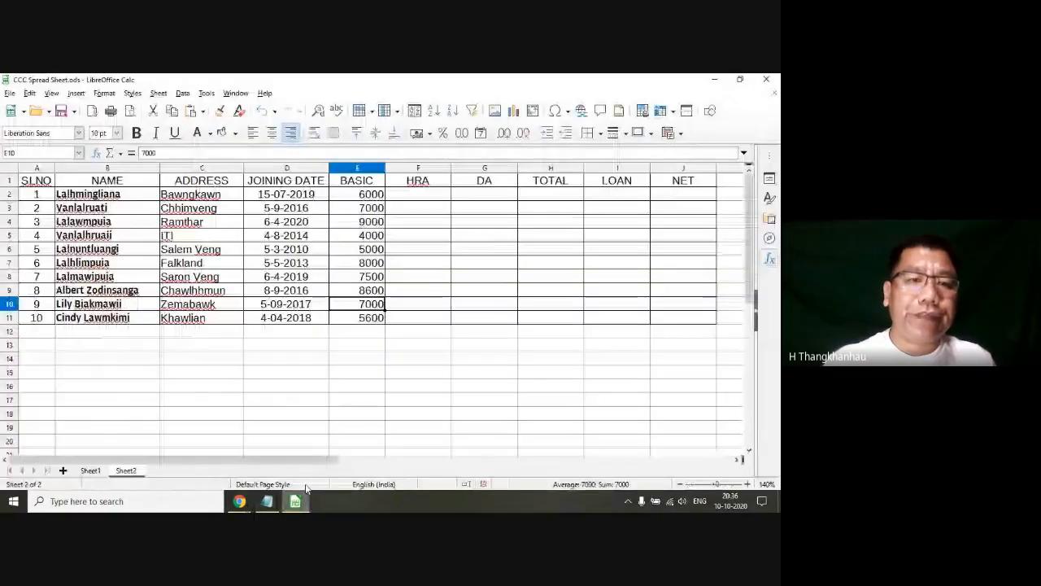
left_click_drag(160, 172, 149, 170)
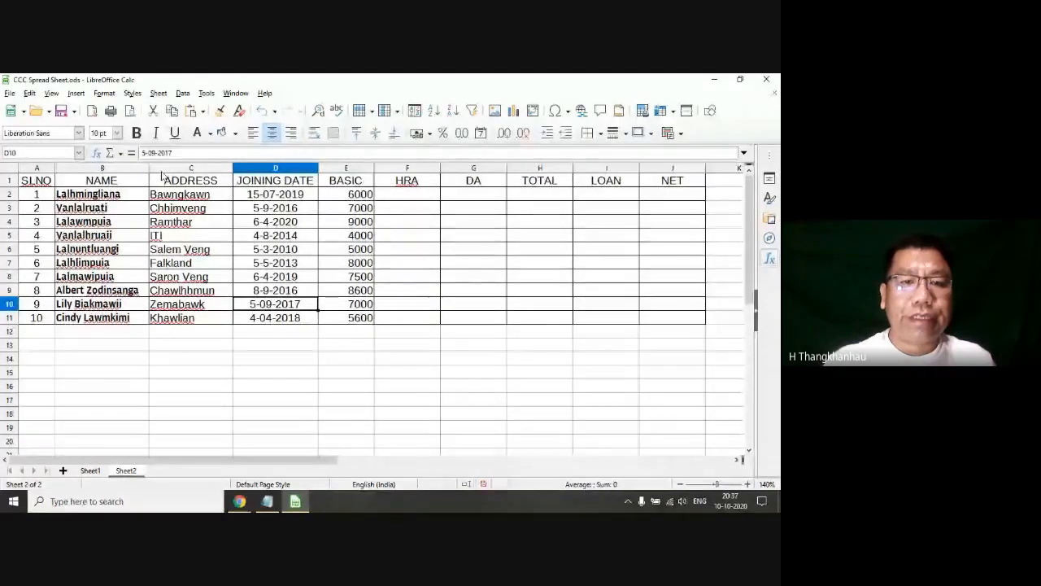
left_click_drag(233, 168, 223, 169)
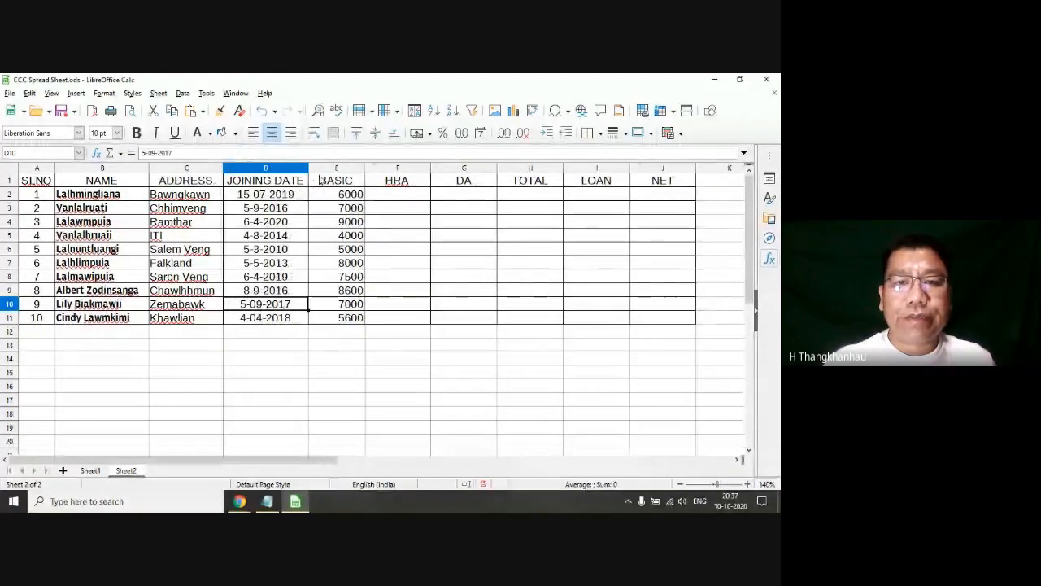
left_click_drag(430, 168, 415, 166)
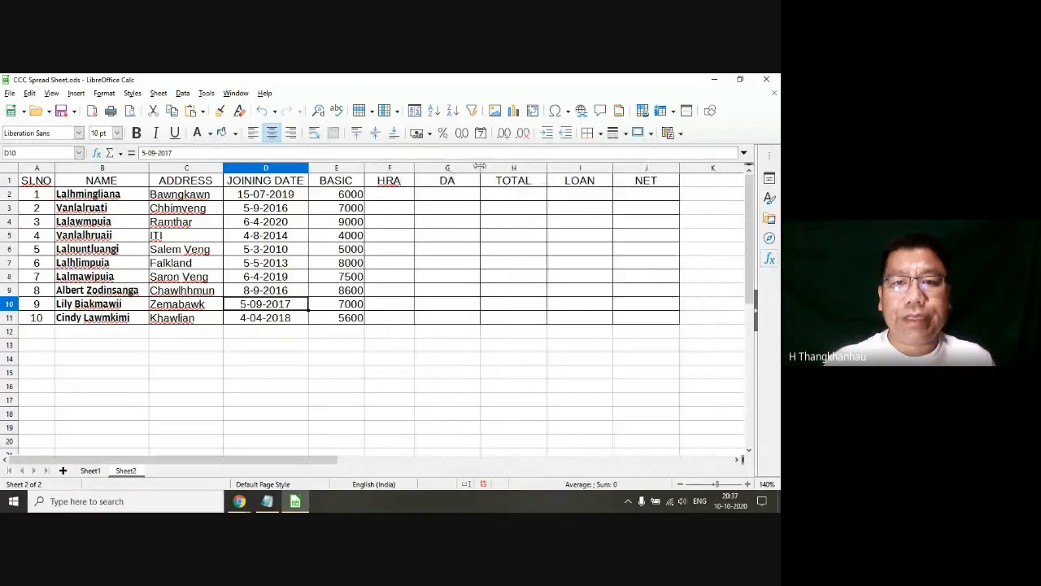
left_click_drag(480, 168, 457, 168)
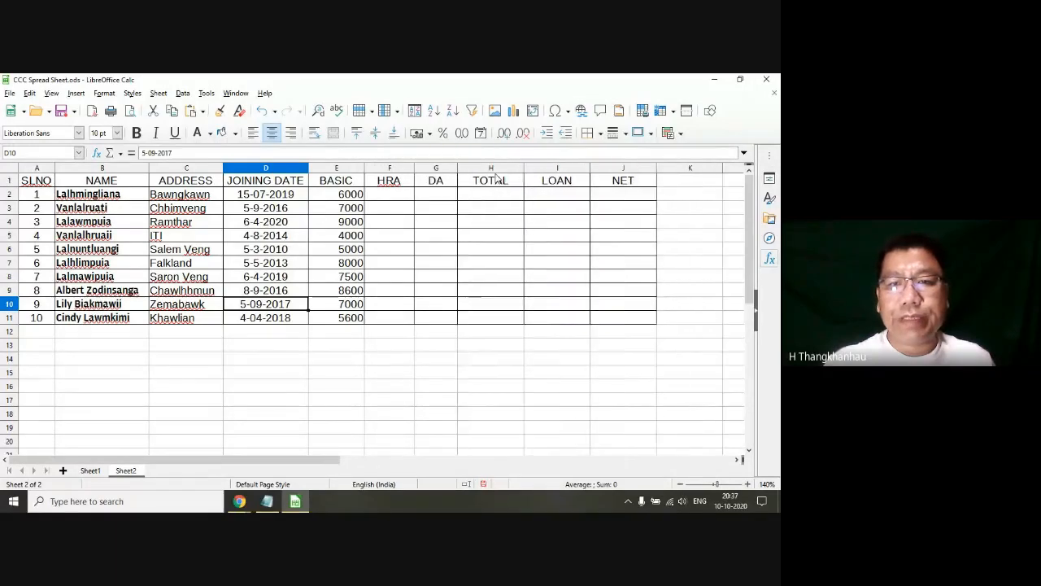
left_click_drag(523, 170, 514, 170)
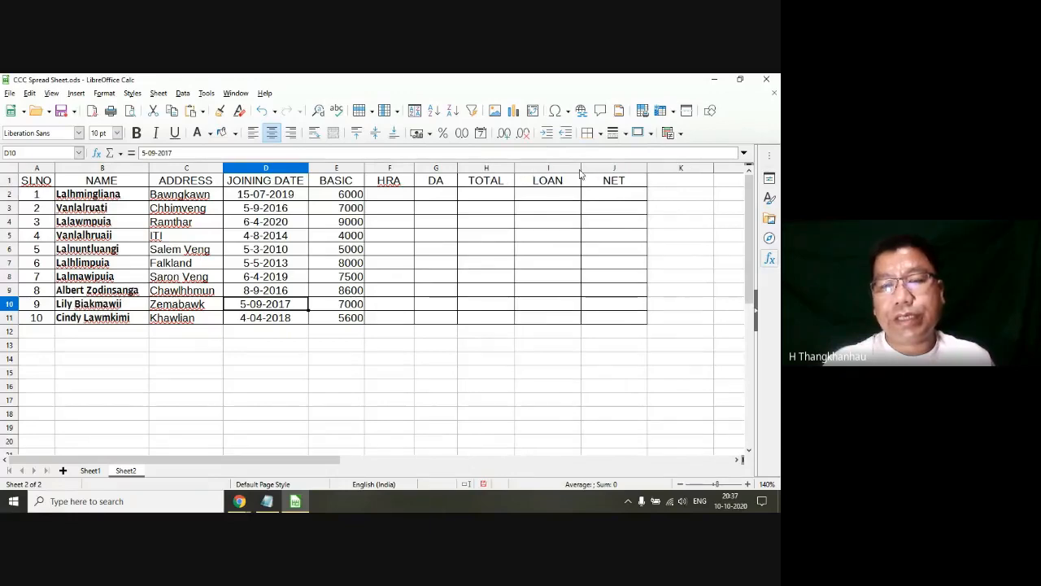
Step: Select the TOTAL, LOAN and NET columns (H:J) together and narrow them to the same width
left_click(616, 168)
left_click_drag(616, 169, 503, 172)
left_click(567, 169)
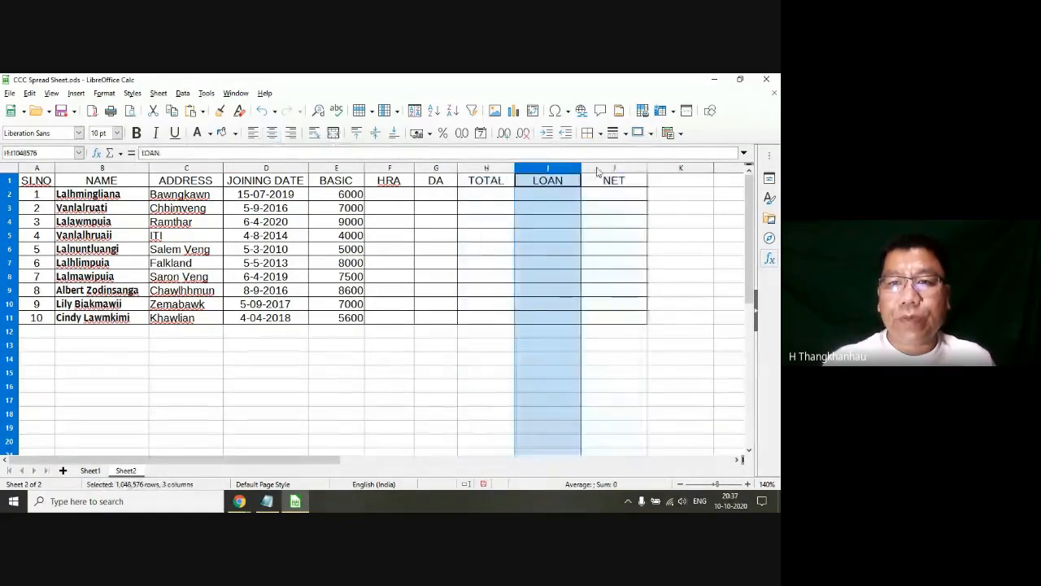
left_click_drag(607, 169, 495, 178)
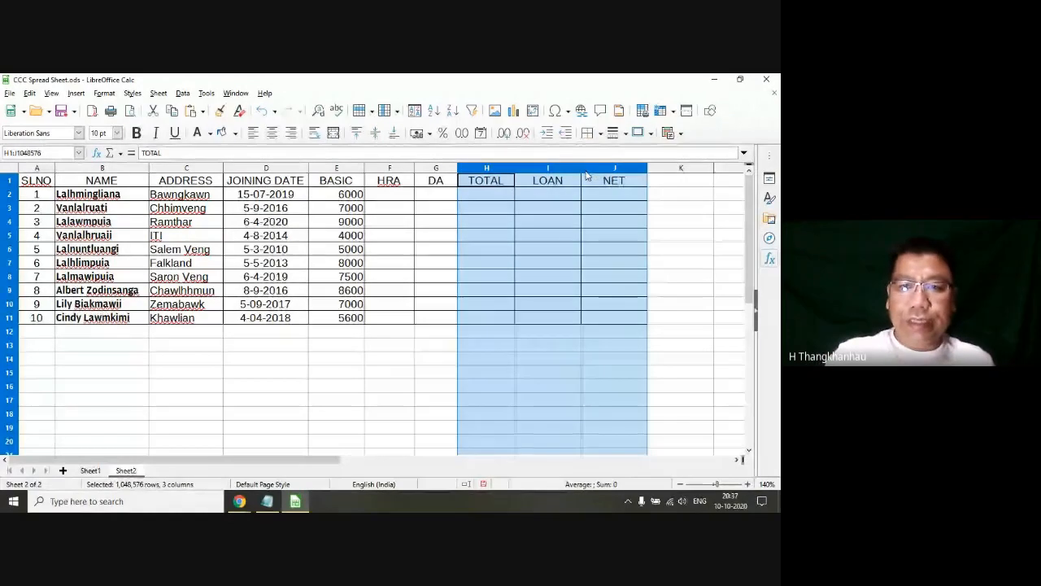
left_click_drag(582, 169, 560, 169)
left_click(471, 235)
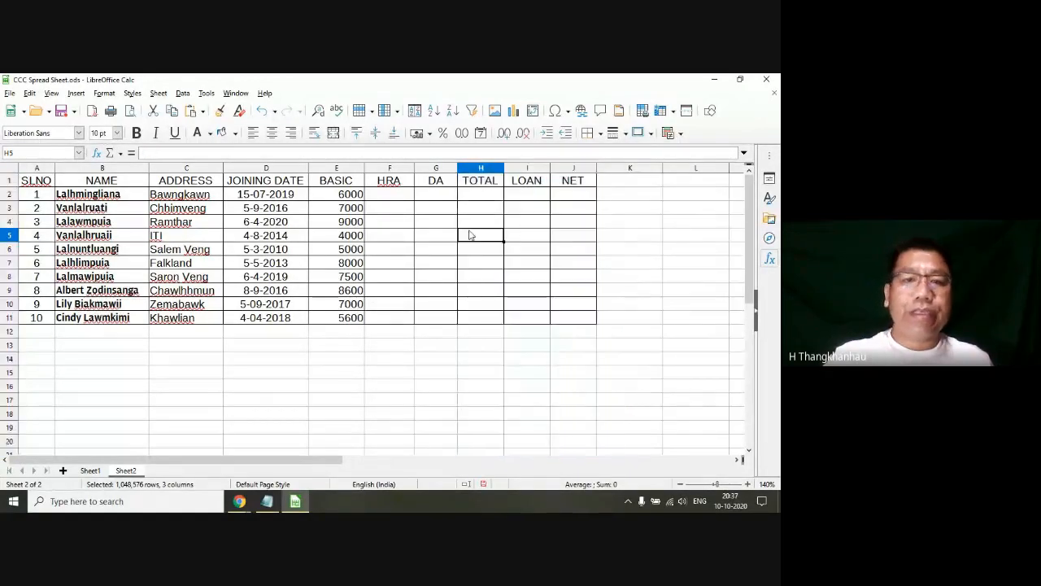
left_click(388, 249)
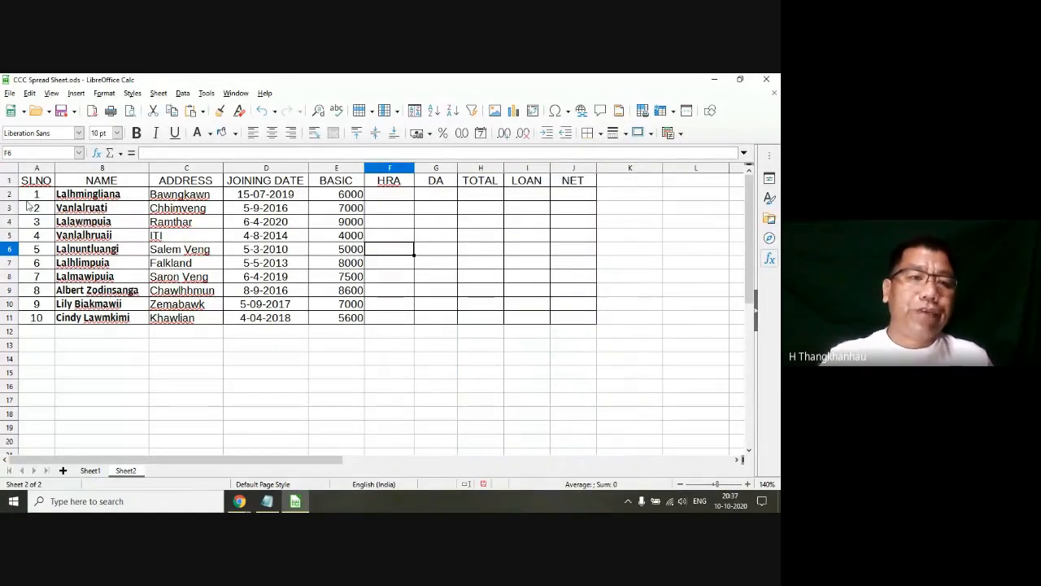
Step: Select rows 2 to 11 of the salary table and increase their height together
left_click_drag(13, 197, 15, 316)
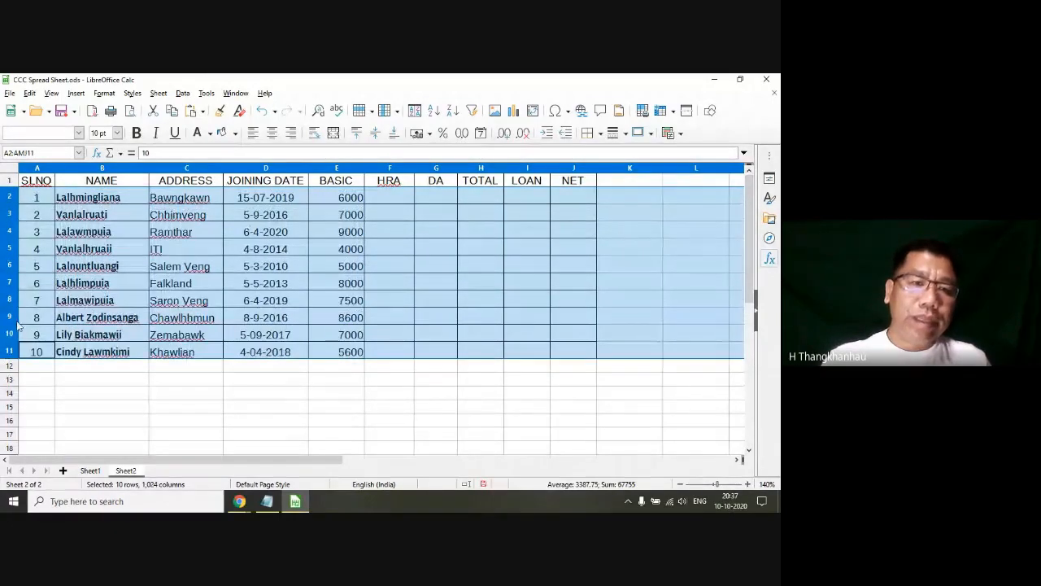
left_click_drag(16, 325, 17, 332)
left_click(140, 363)
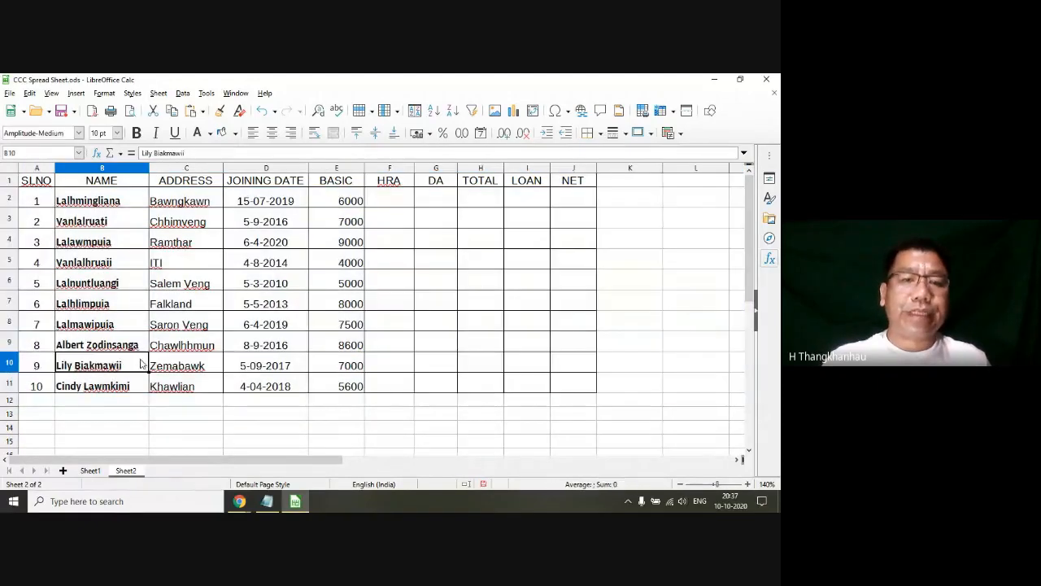
left_click(299, 370)
left_click(193, 257)
left_click(70, 226)
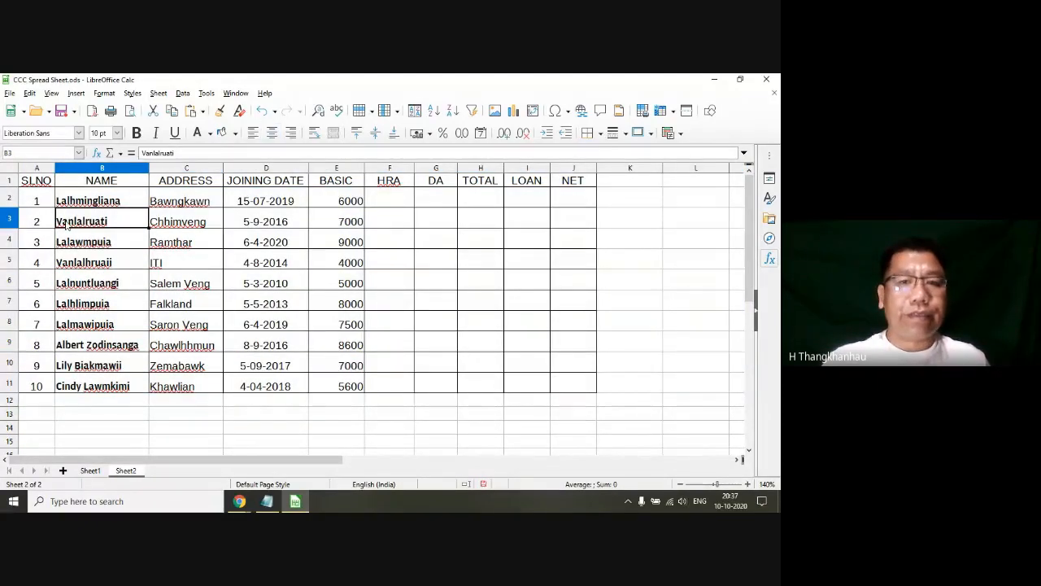
left_click(207, 259)
left_click(143, 236)
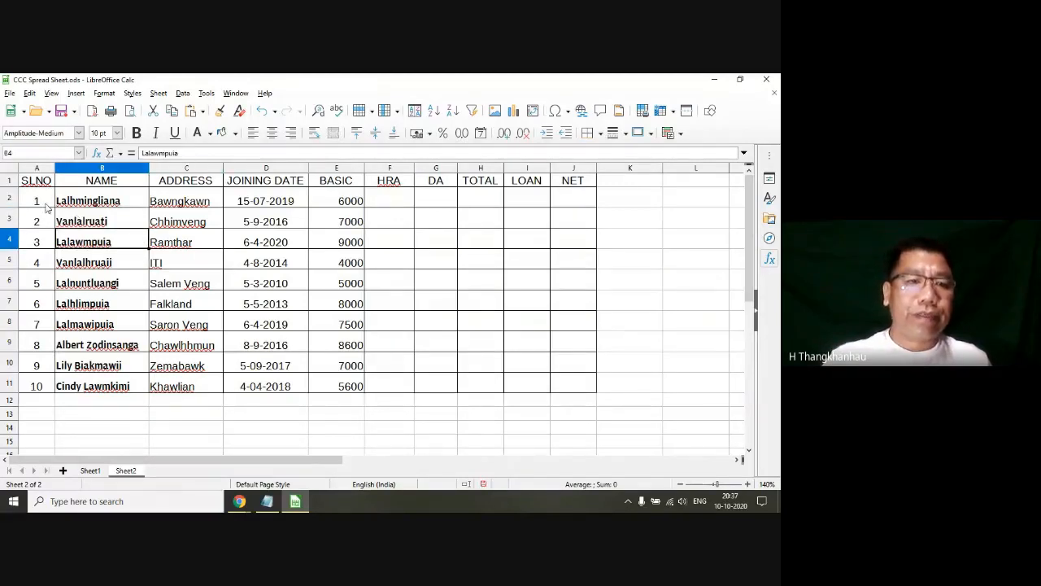
Step: Align the contents of A2:J11 vertically to the top, the centre and finally the bottom of the cells
left_click_drag(47, 207, 570, 385)
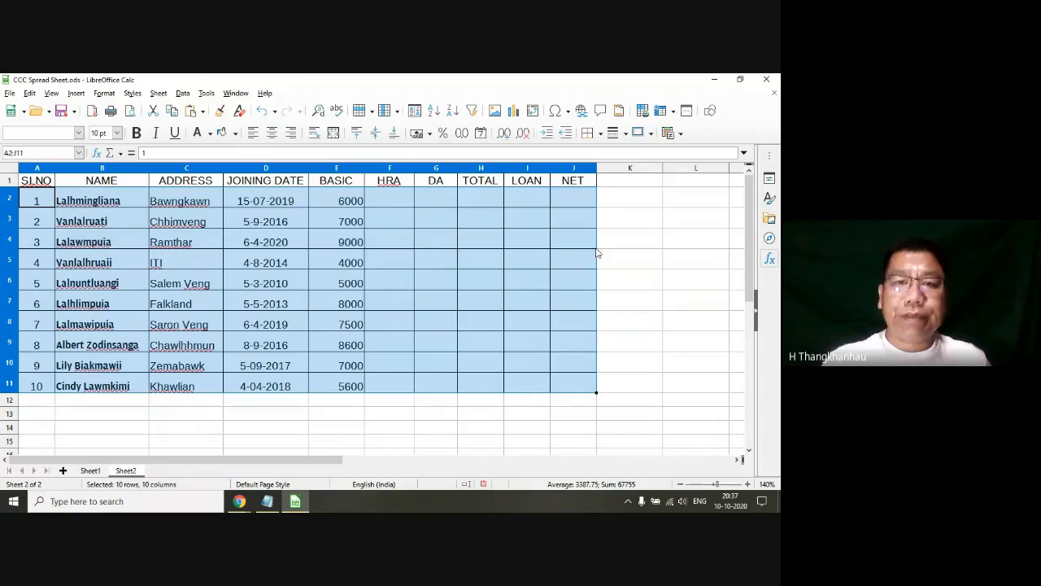
left_click(357, 134)
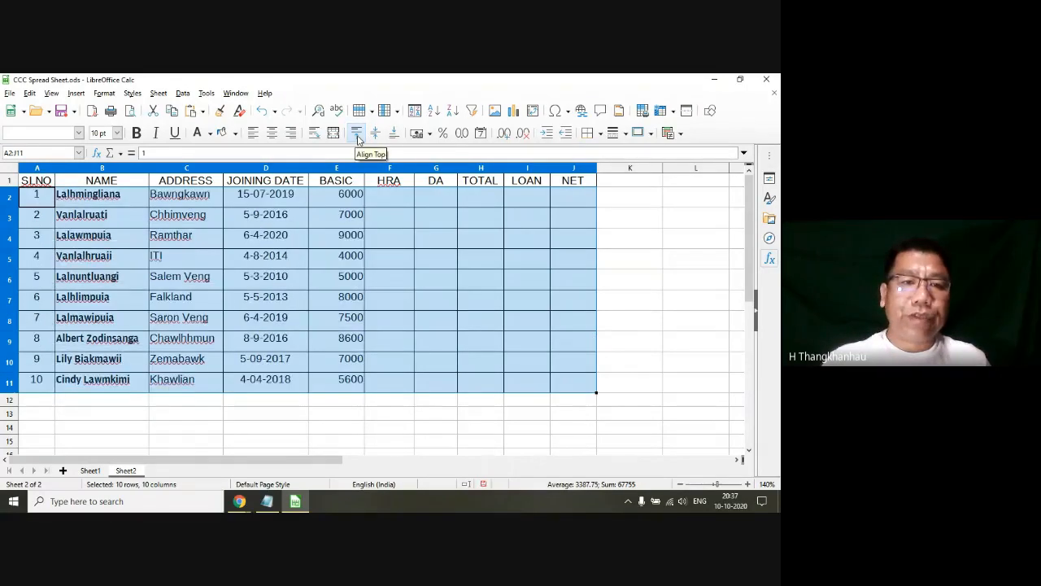
left_click(375, 135)
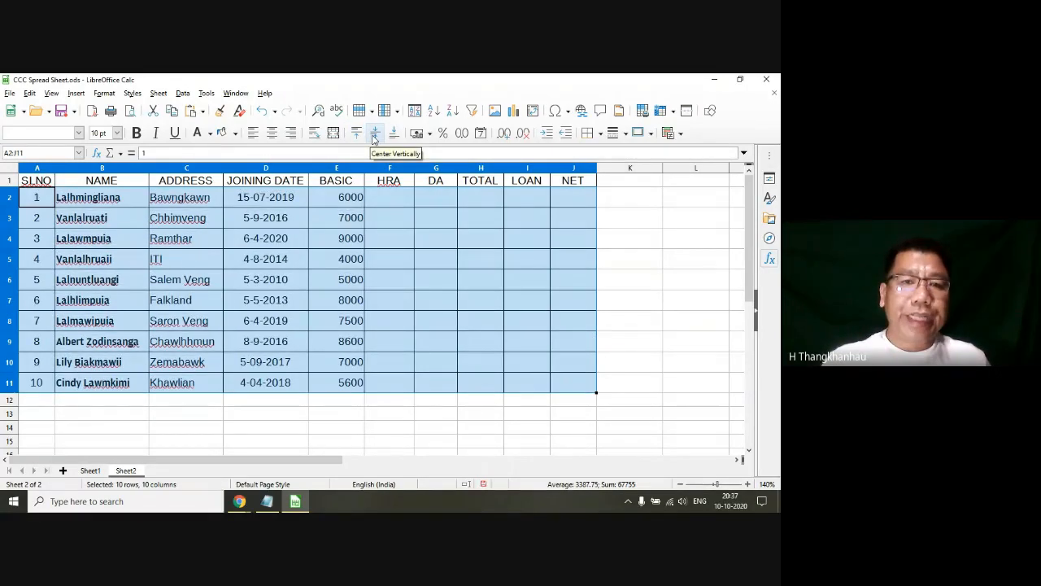
left_click(391, 138)
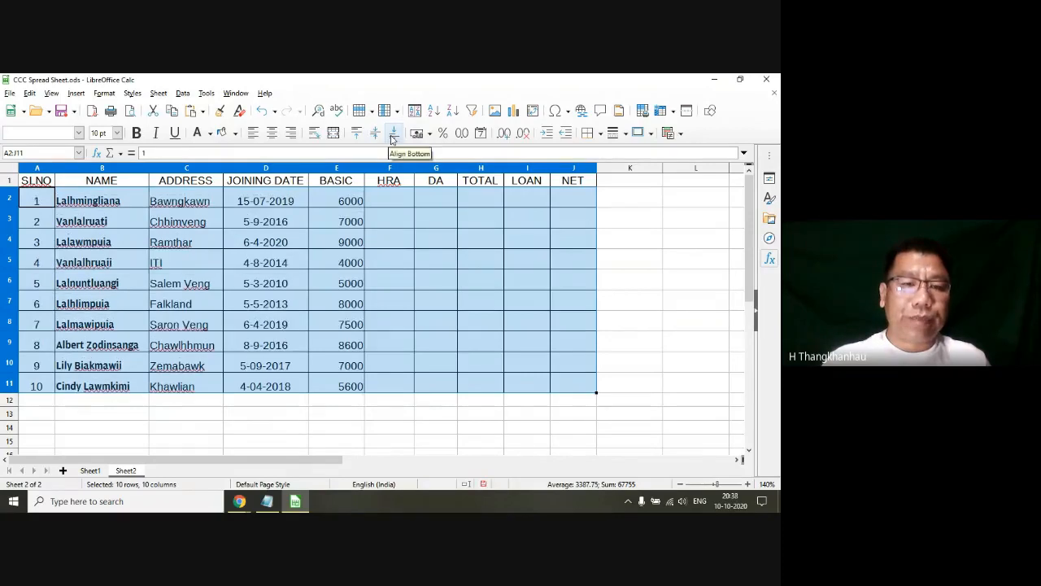
Step: Centre the contents of A2:J11 vertically in their cells and clear the range selection
left_click(375, 134)
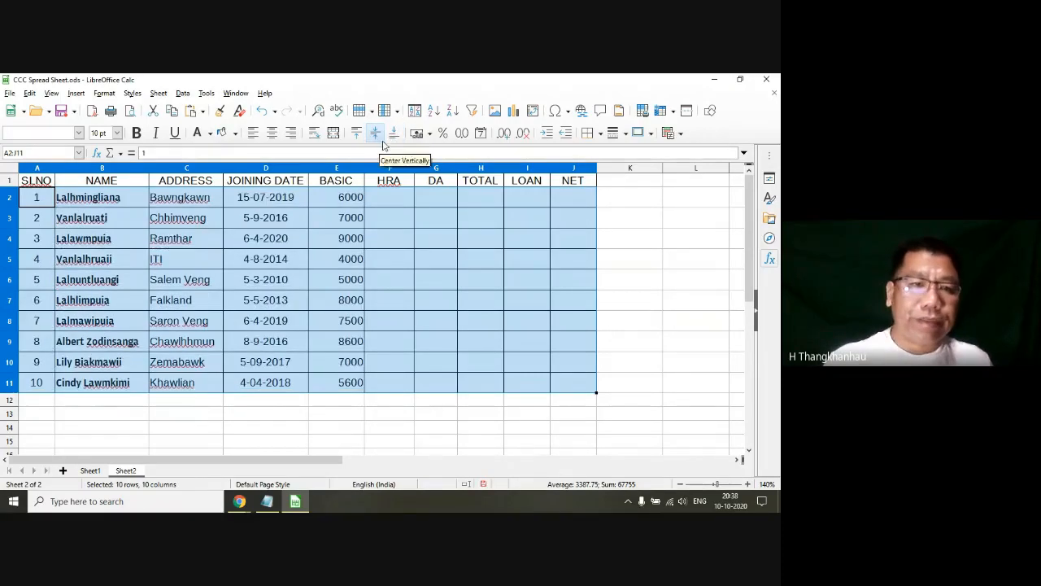
left_click(139, 287)
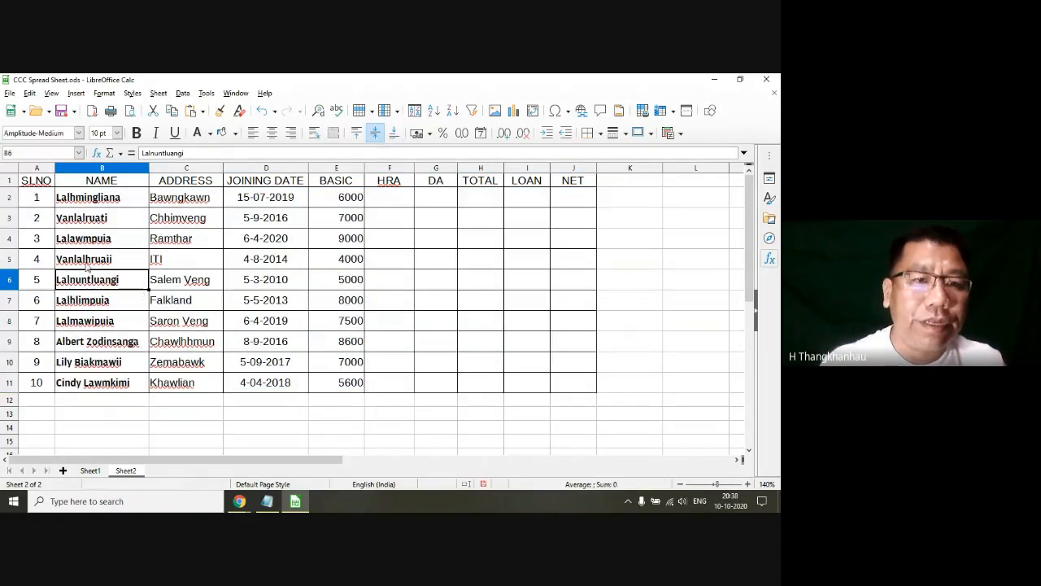
left_click(174, 260)
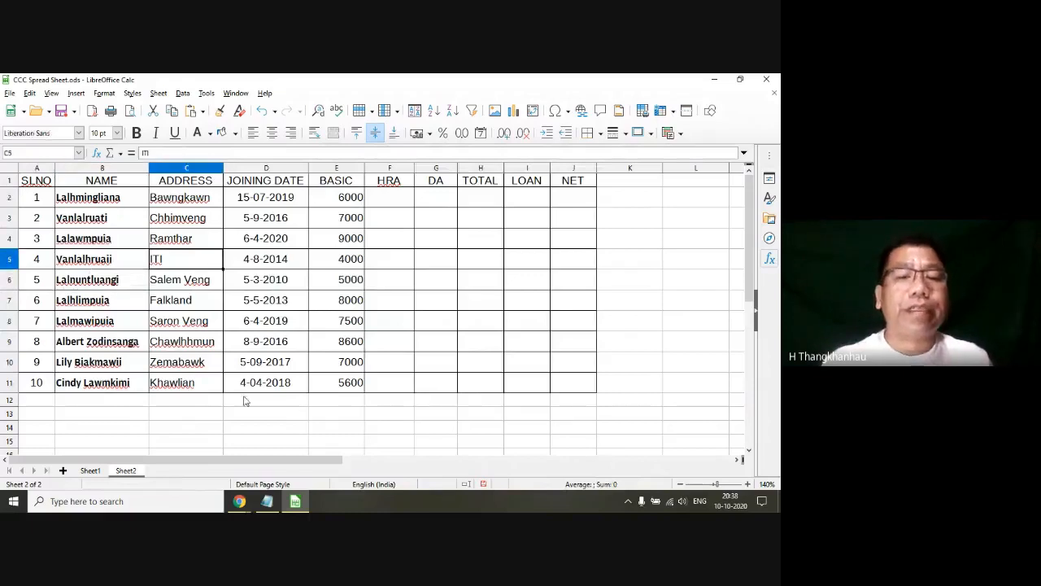
Step: Highlight item 4.3.5 Inserting and Deleting Rows, Column in the Notepad syllabus, and return to the Calc sheet
left_click(269, 506)
left_click(304, 177)
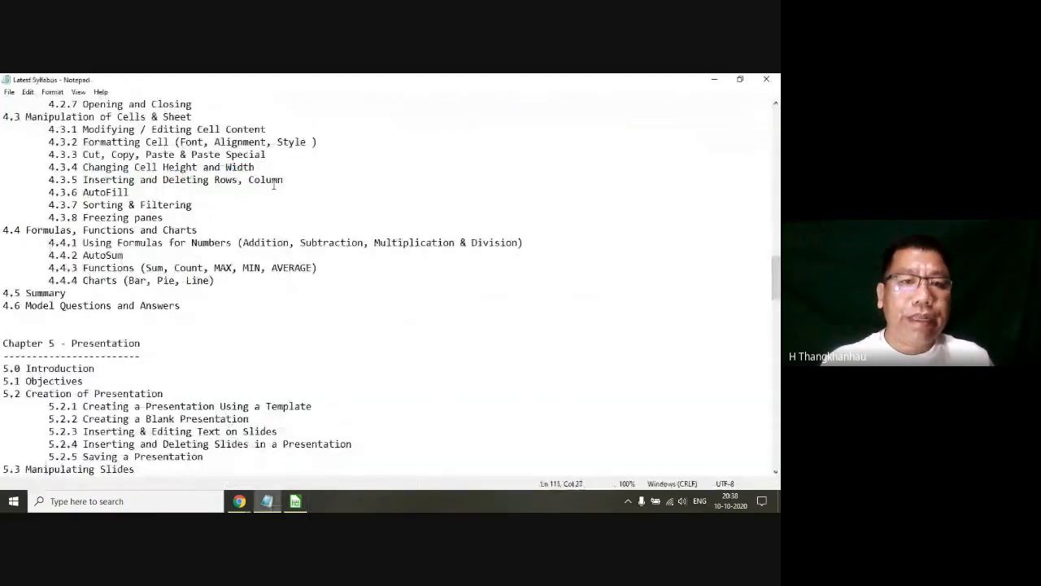
left_click_drag(2, 192, 128, 192)
left_click_drag(283, 180, 16, 180)
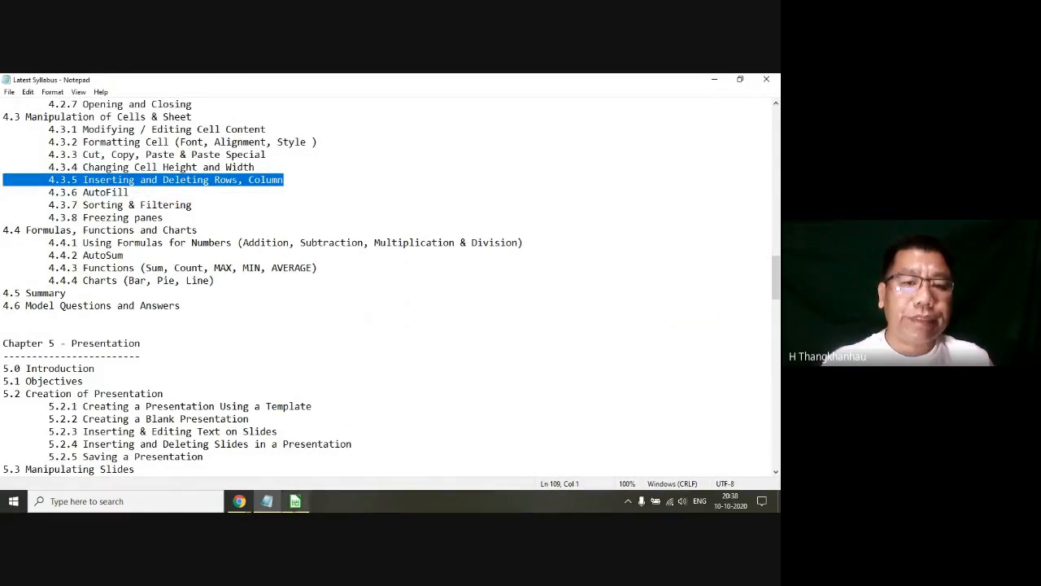
left_click(296, 501)
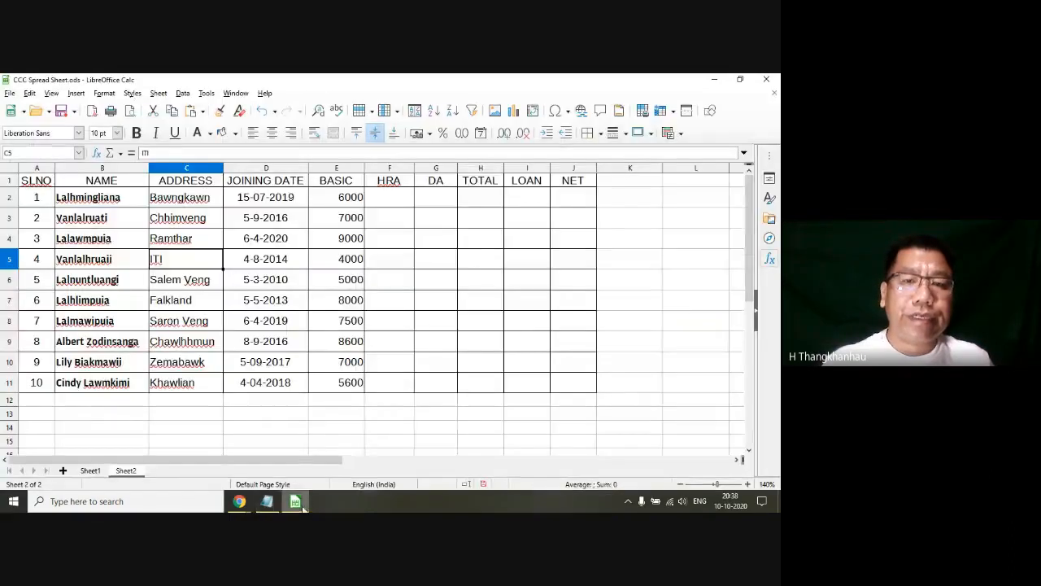
left_click(630, 168)
right_click(631, 174)
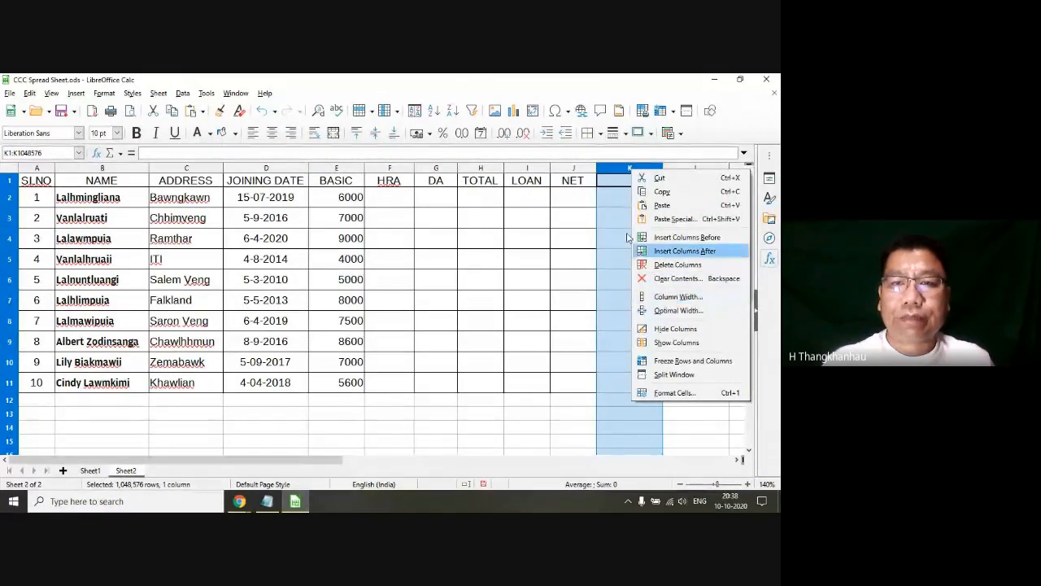
left_click(560, 205)
left_click(532, 200)
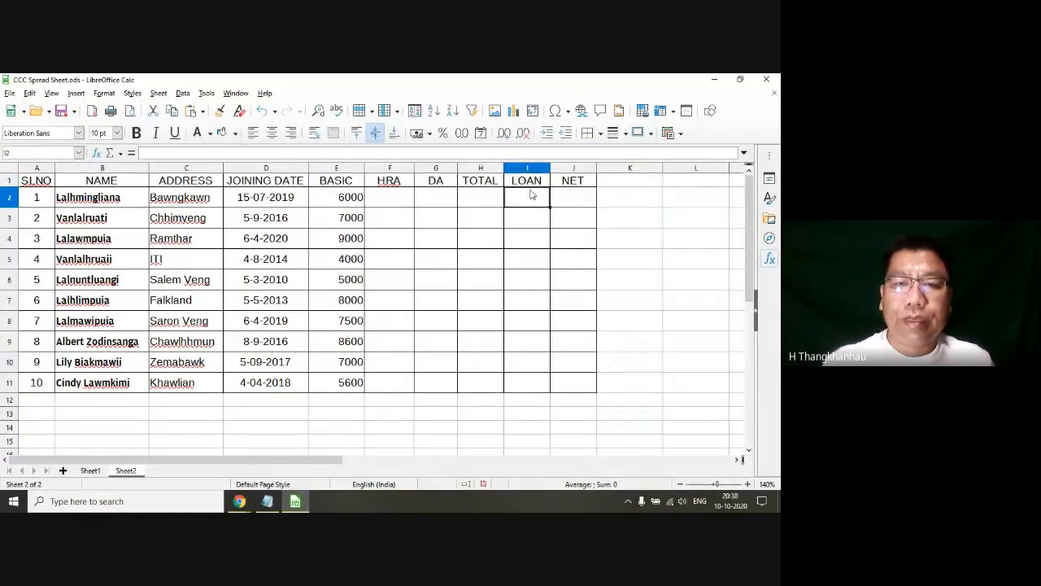
left_click(492, 181)
Step: Delete the whole LOAN column (I) from the salary table
left_click(527, 168)
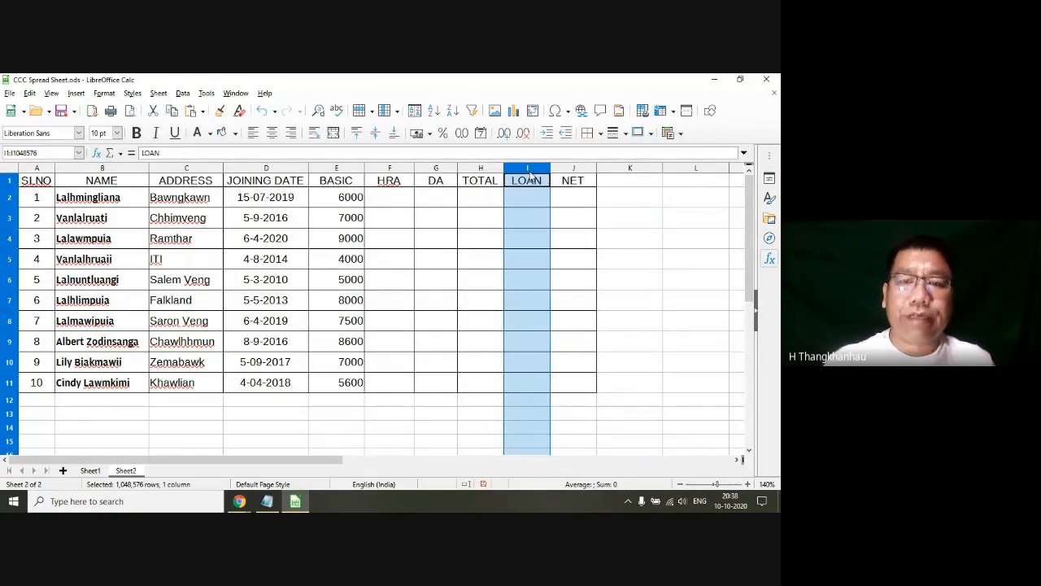
right_click(529, 170)
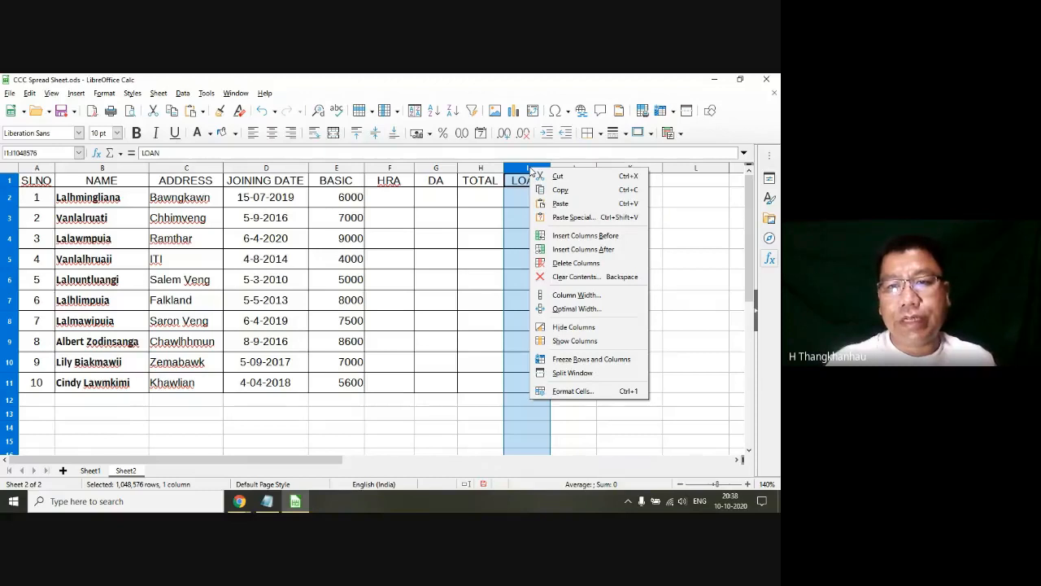
left_click(518, 170)
right_click(519, 170)
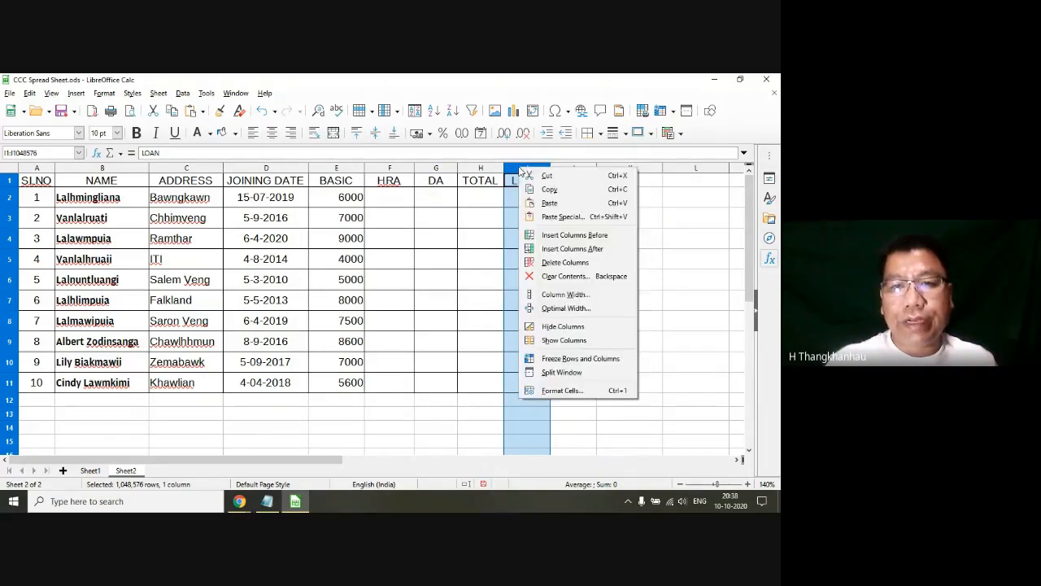
left_click(561, 261)
left_click(643, 279)
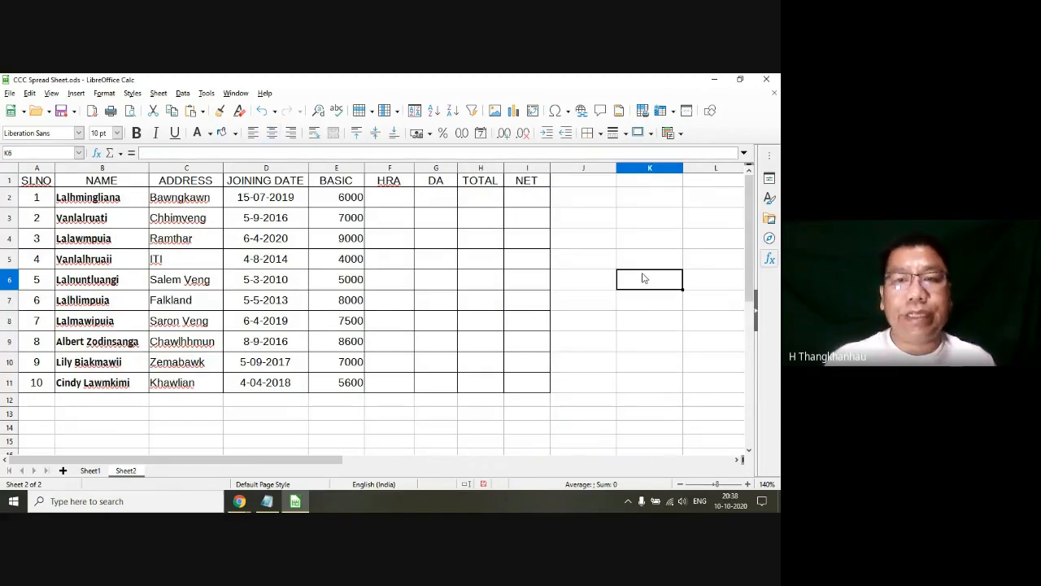
Step: Insert a blank column between the TOTAL and NET columns of the salary table
left_click(527, 172)
right_click(527, 171)
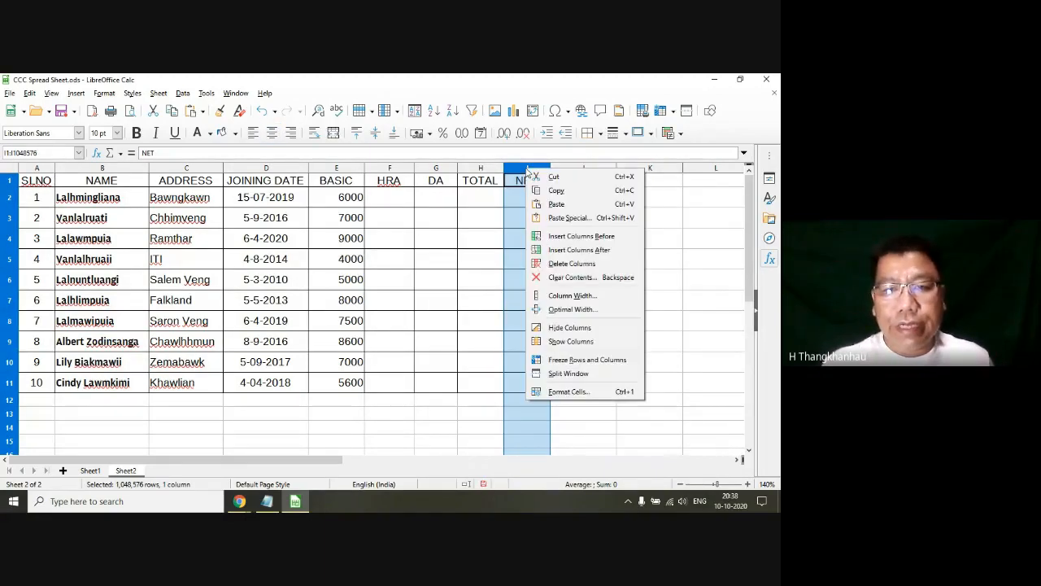
left_click(561, 236)
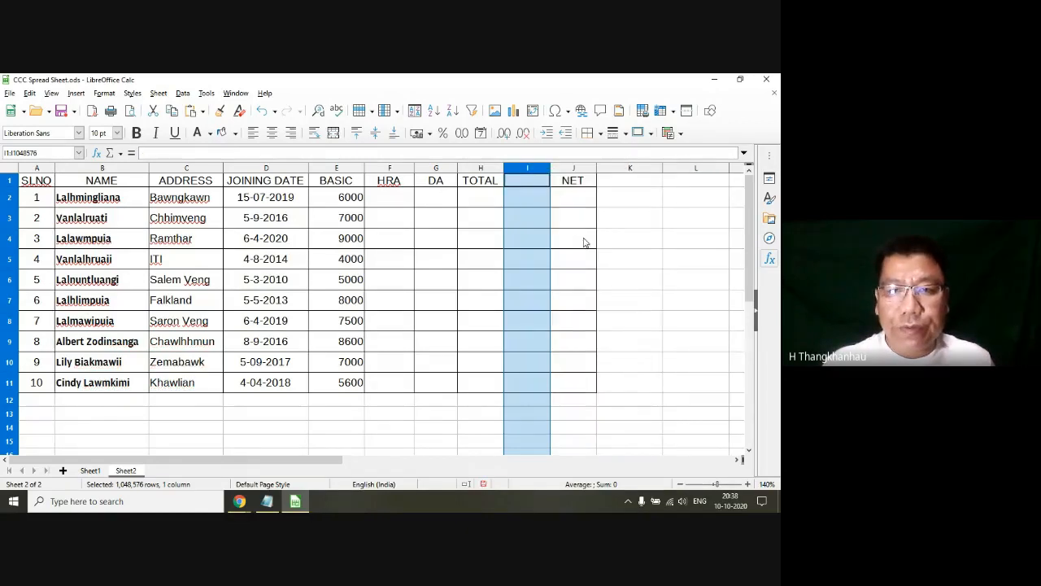
left_click(524, 213)
Step: Enter LOAN as the heading of the blank column in cell I1
left_click(533, 186)
type("L")
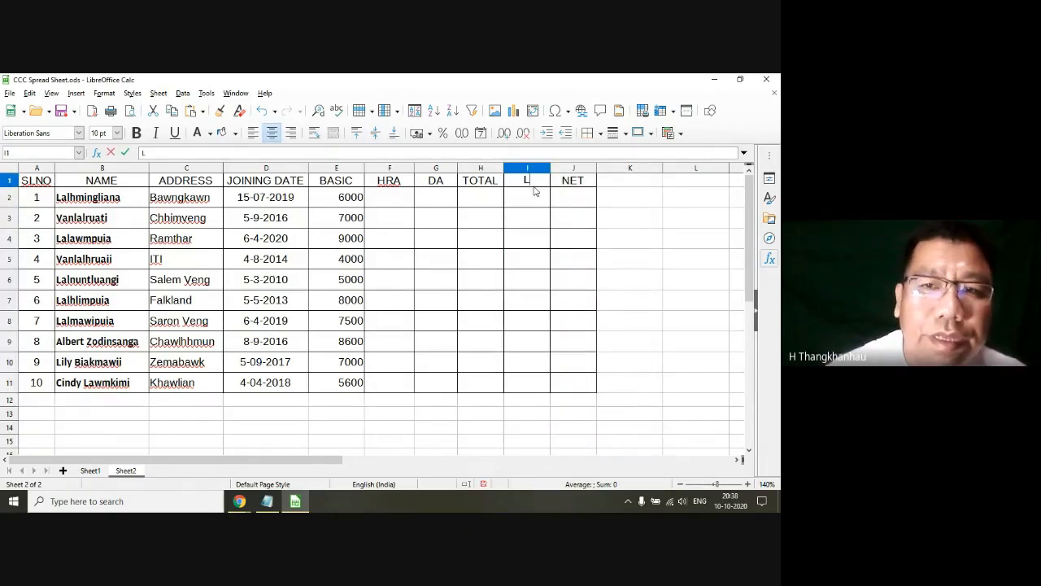
key("BackSpace")
type("DEC")
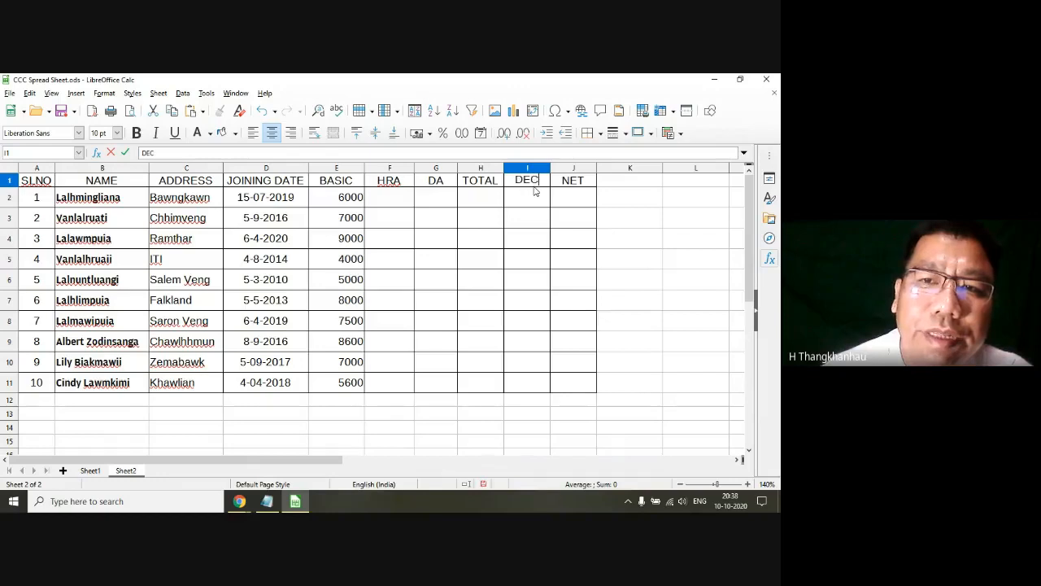
key("BackSpace")
key("BackSpace")
key("BackSpace")
type("L")
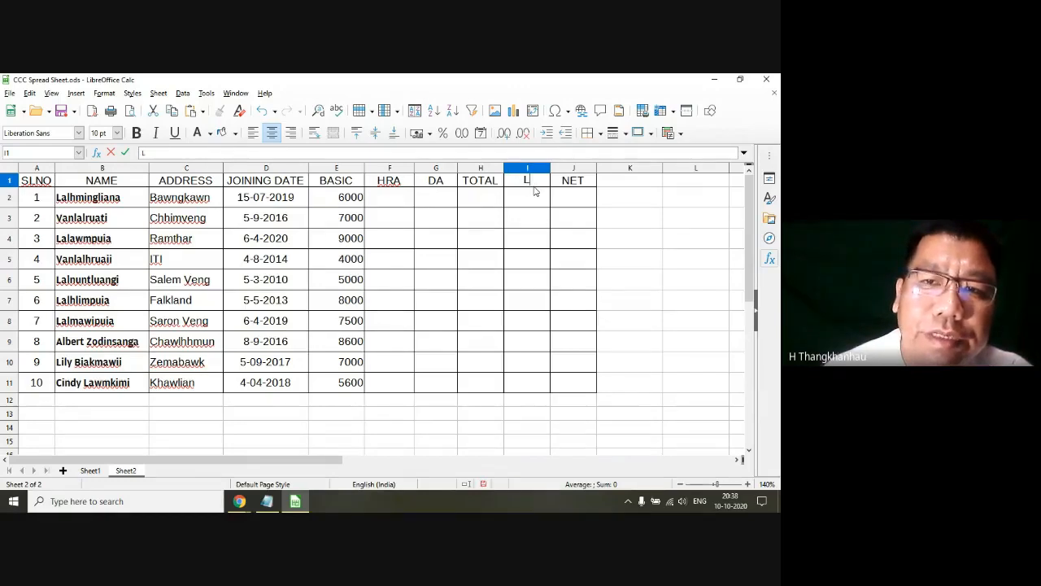
type("OAN")
key("Return")
left_click(506, 259)
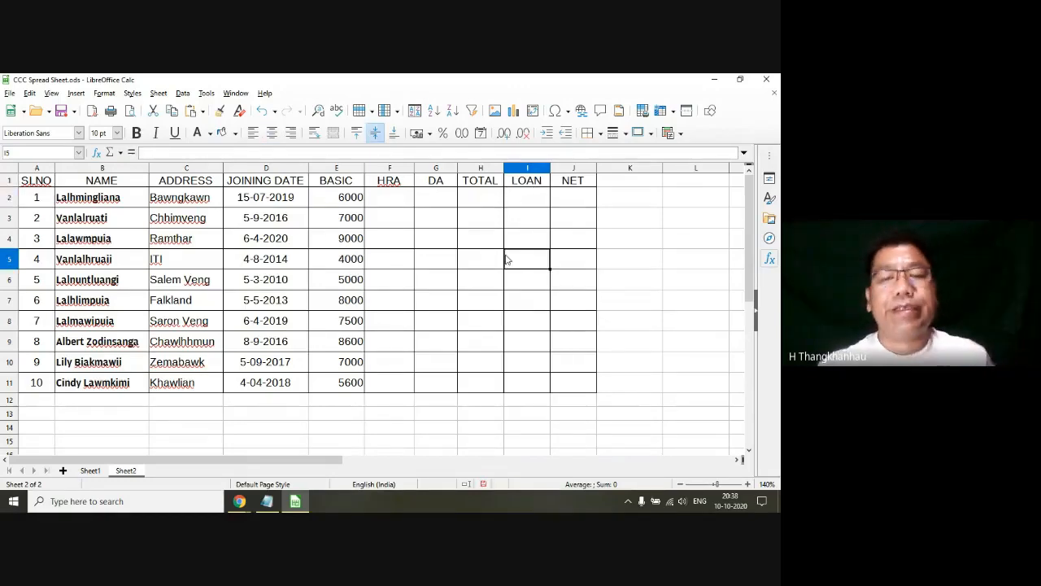
Step: Check the Notepad syllabus again, highlighting heading 4.4 and item 4.3.6 AutoFill, and return to the Calc sheet
left_click(267, 501)
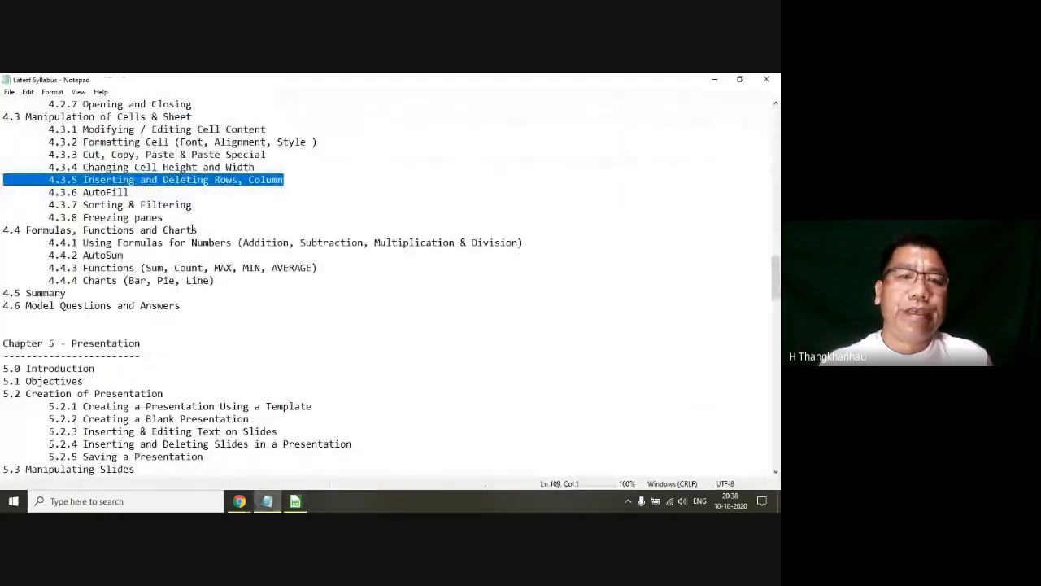
left_click_drag(180, 230, 3, 230)
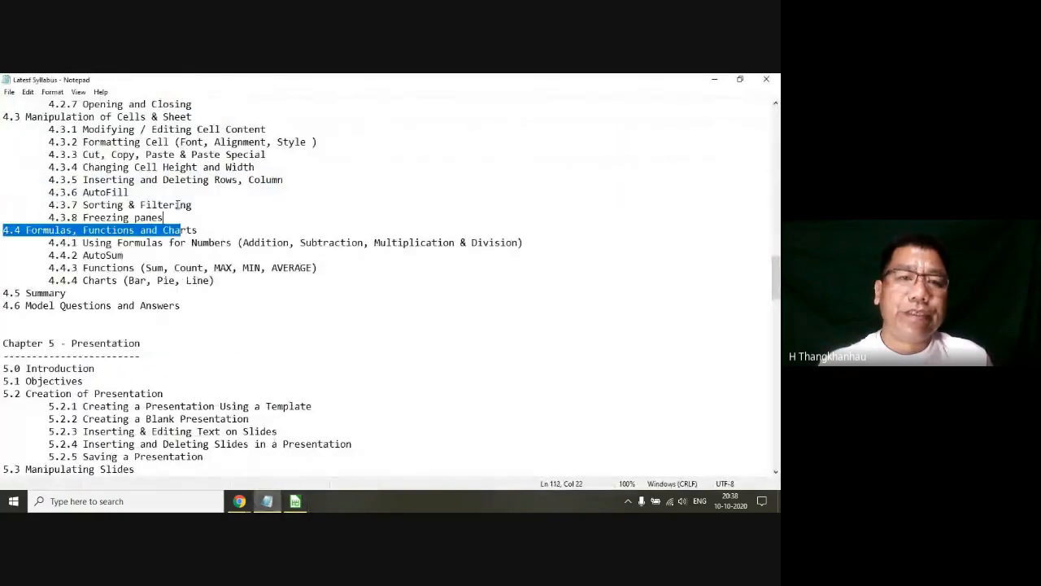
left_click(101, 192)
left_click_drag(136, 194, 10, 194)
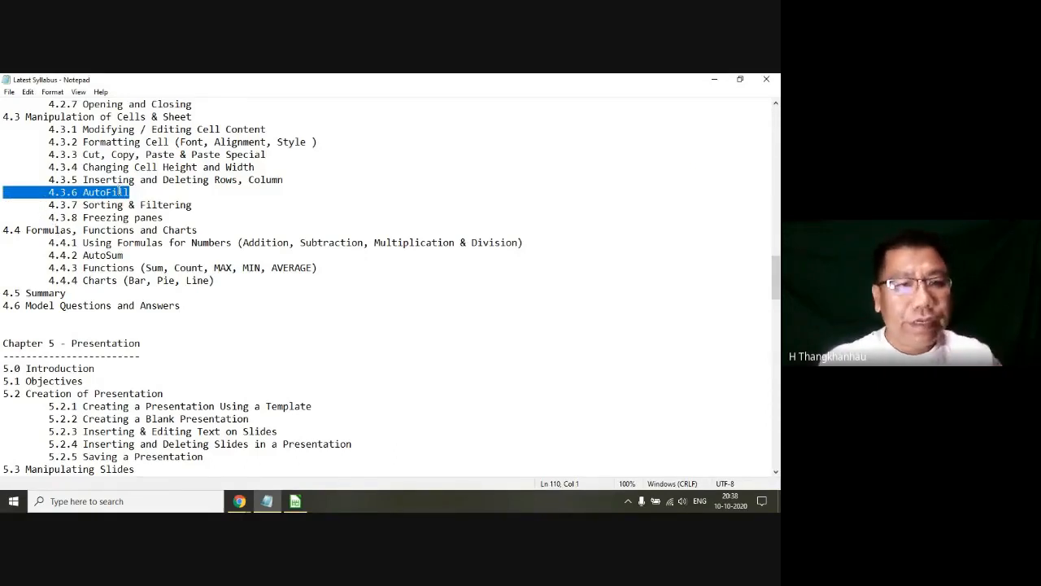
left_click(715, 79)
Step: Enter the formula =E2 * 0.15 in cell F2 to calculate the first employee's HRA from the BASIC pay
left_click(380, 208)
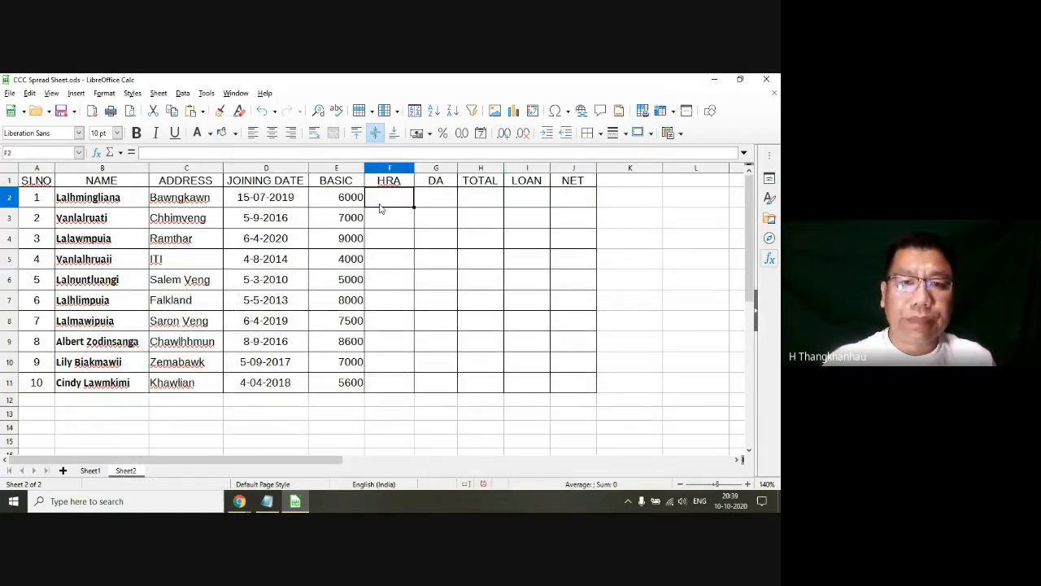
left_click(396, 184)
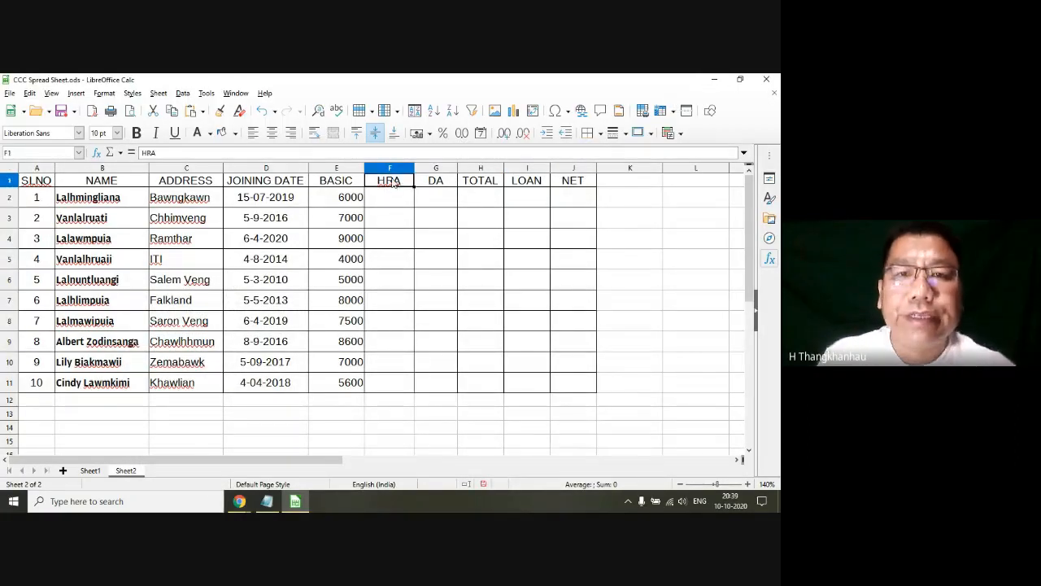
left_click(397, 200)
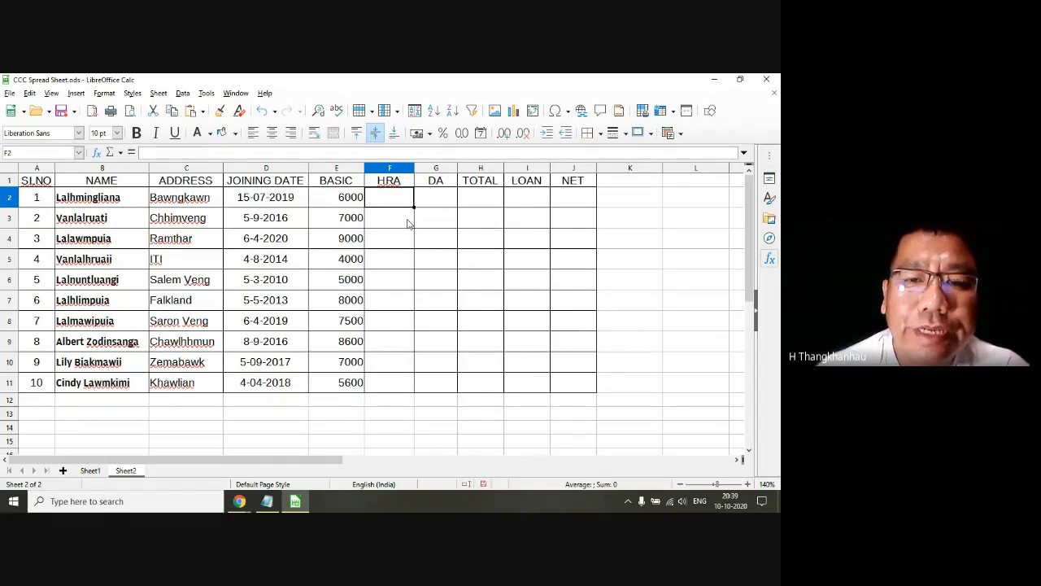
type("=")
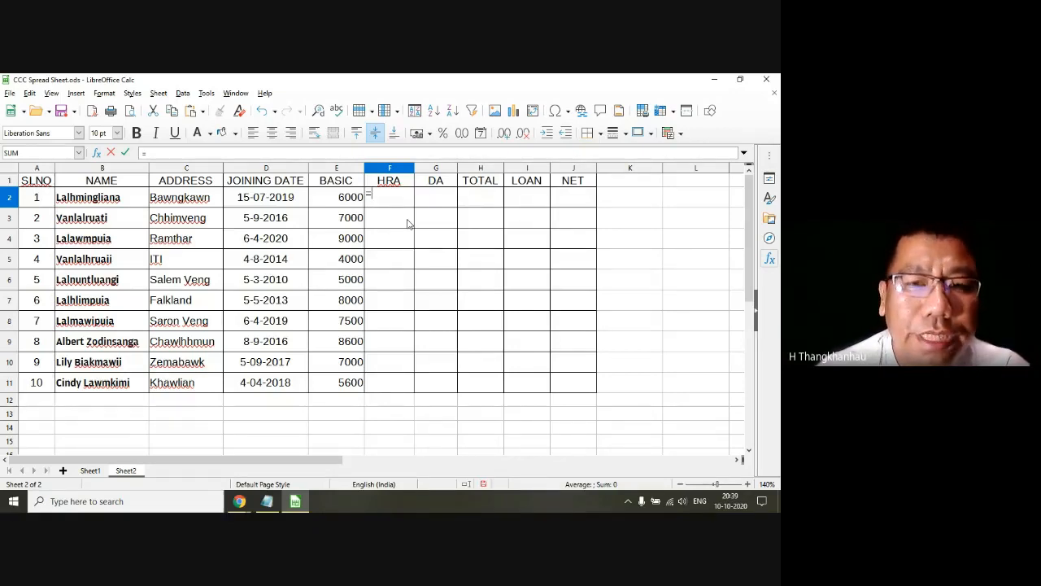
type("E")
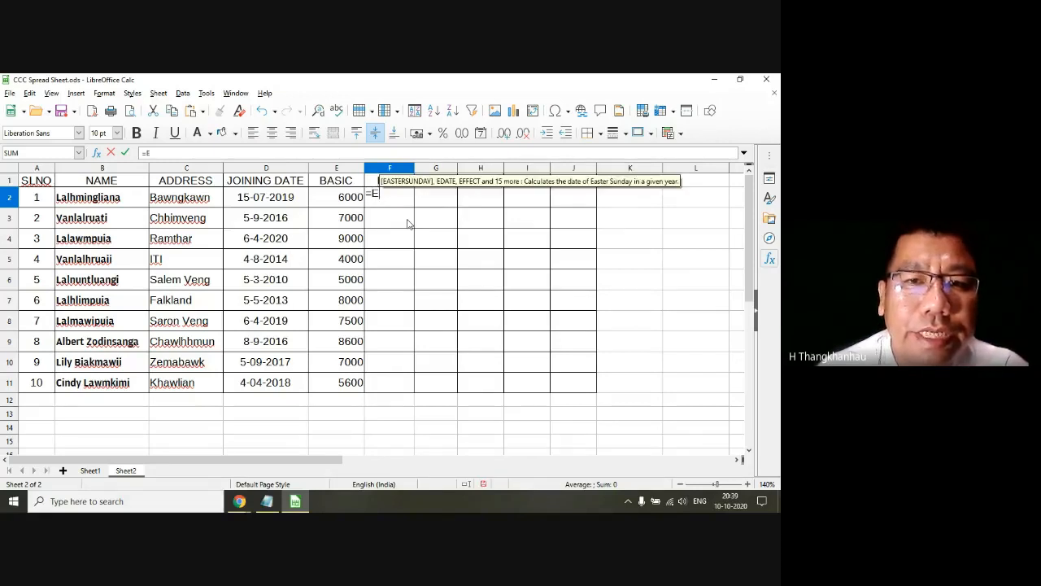
type("2")
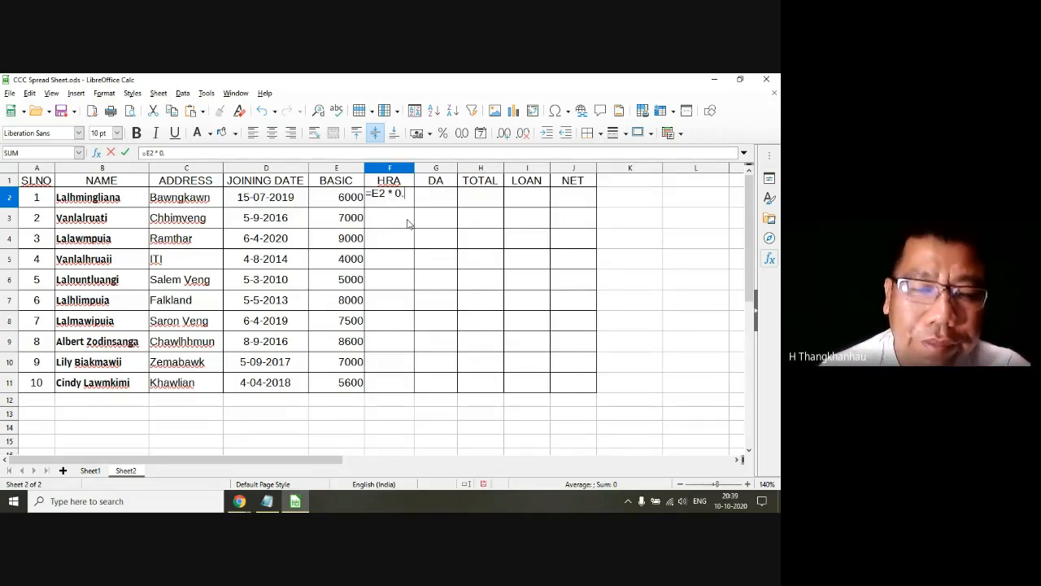
type("* 0.15")
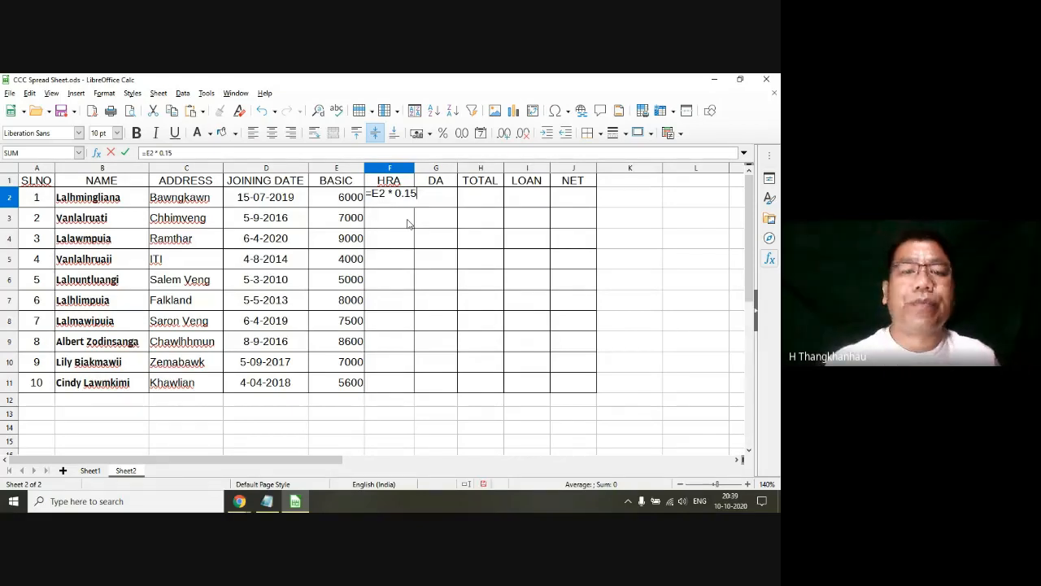
key("Return")
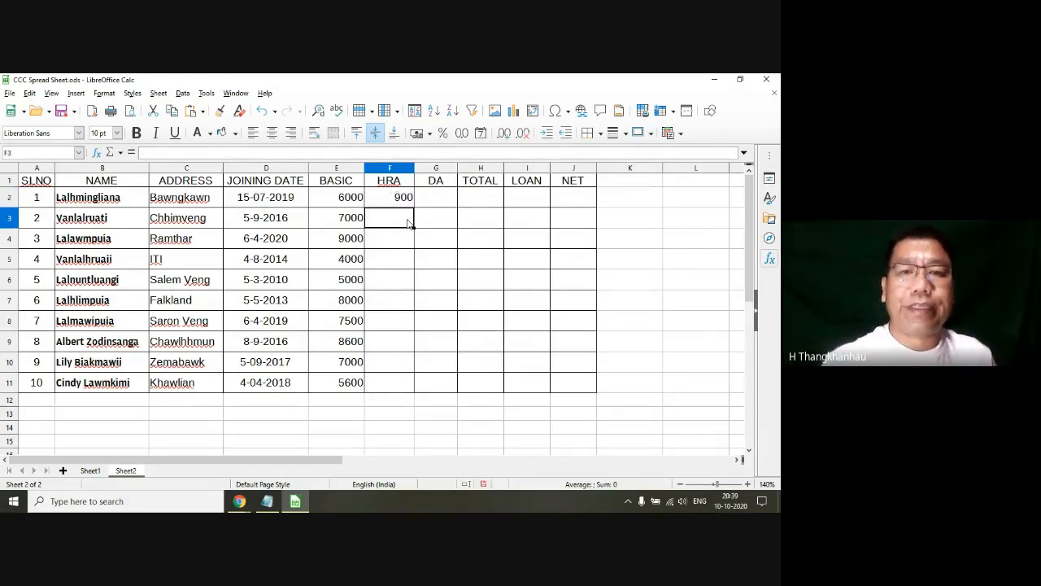
Step: Examine the HRA formula in F2 and the BASIC cell E2 that it refers to
left_click(404, 205)
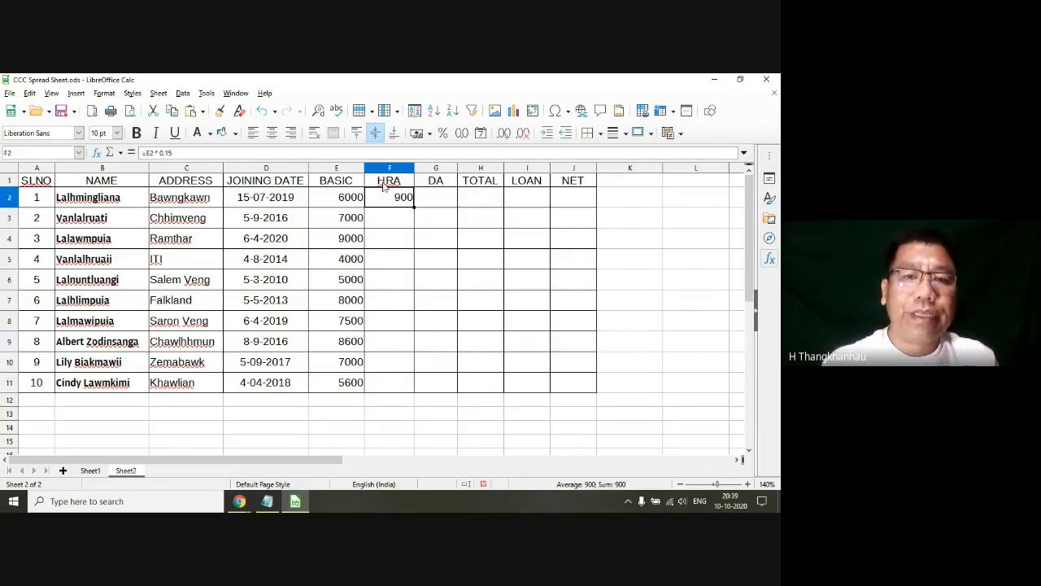
left_click(343, 204)
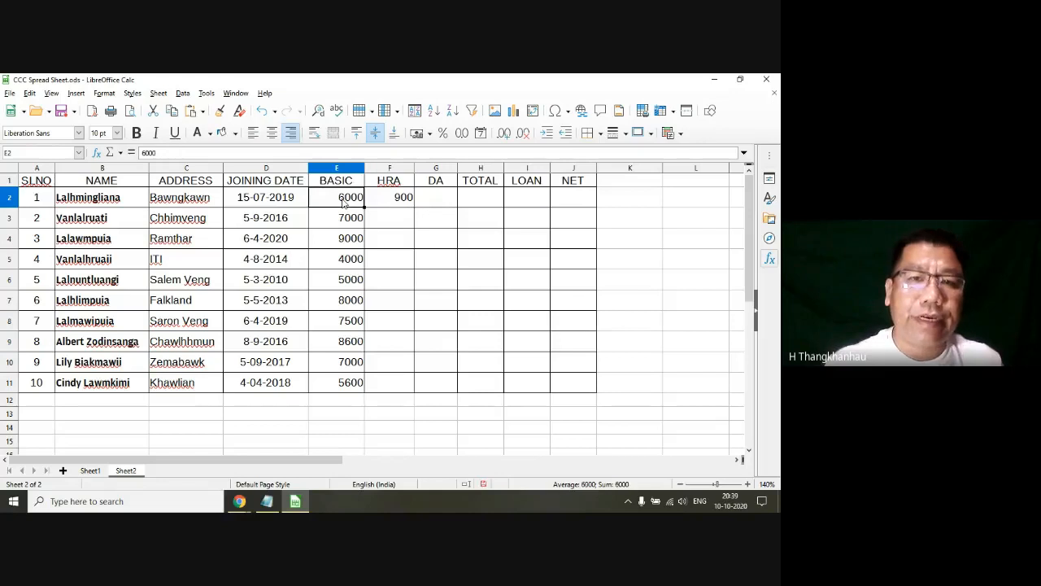
left_click(405, 204)
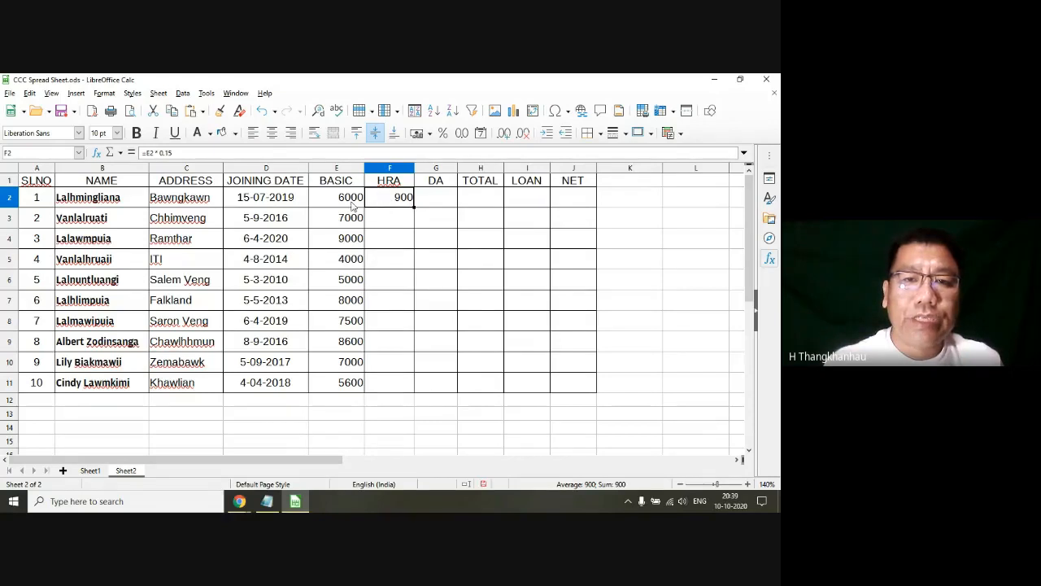
left_click(336, 169)
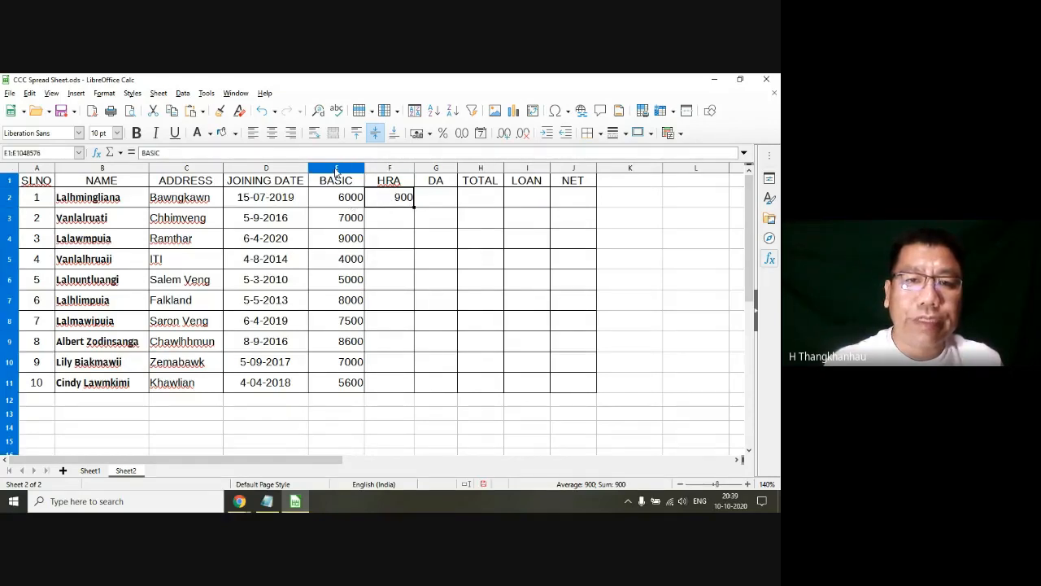
left_click(342, 201)
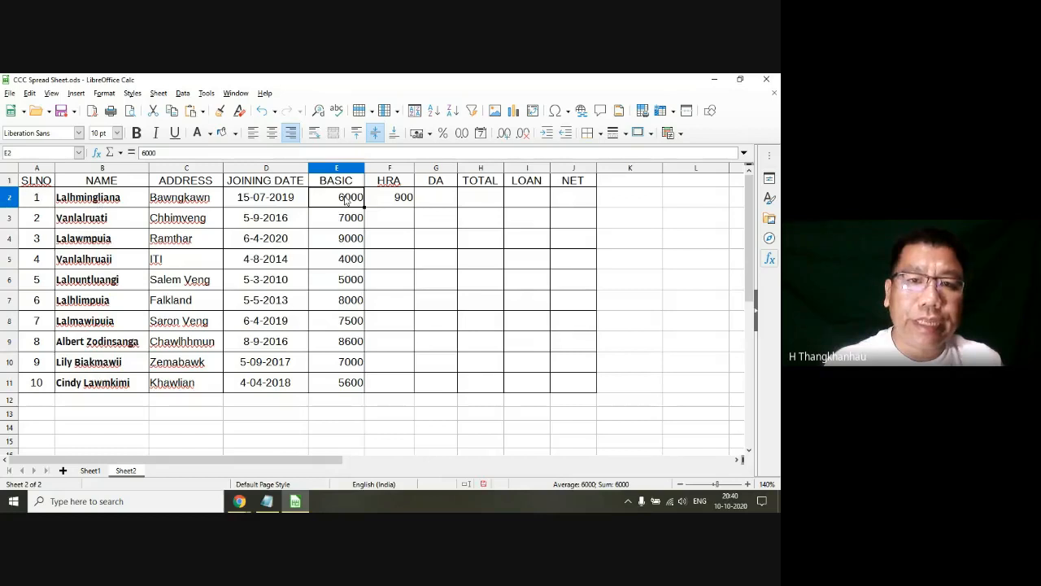
left_click(398, 203)
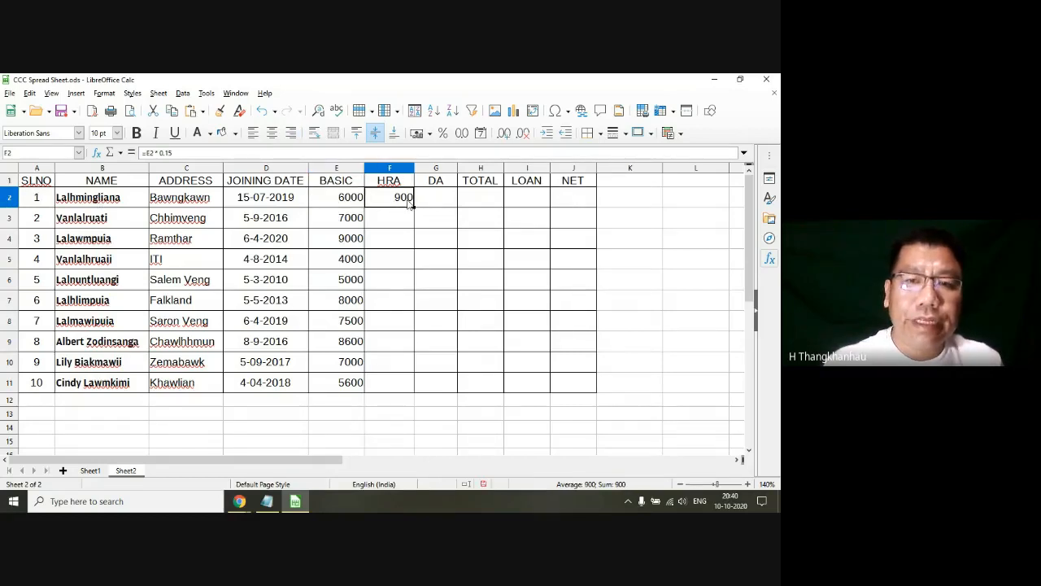
Step: Review the HRA formula in F2 and the empty HRA cells F3 and F4 beneath it
left_click(158, 153)
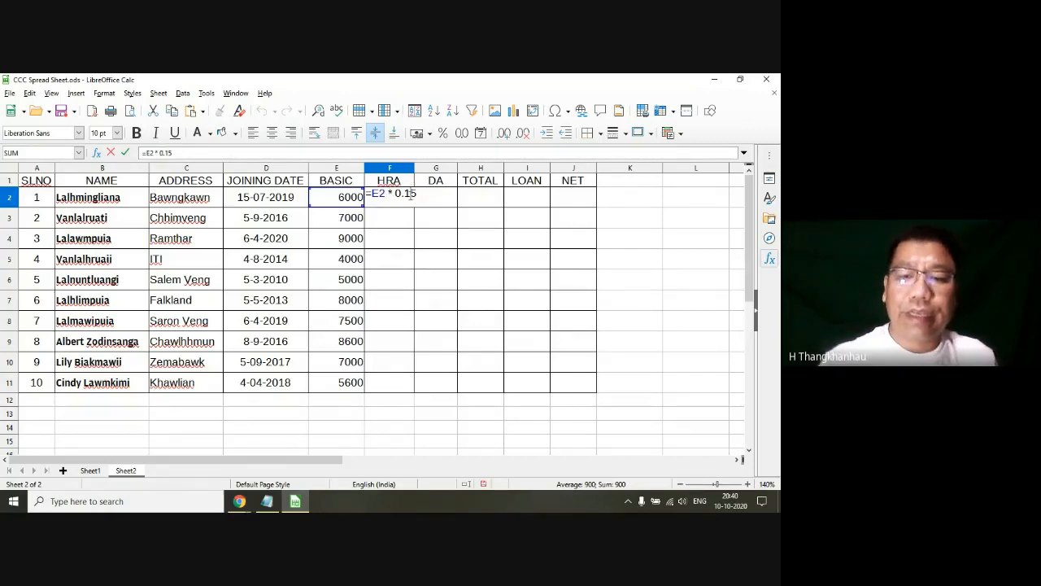
key("Return")
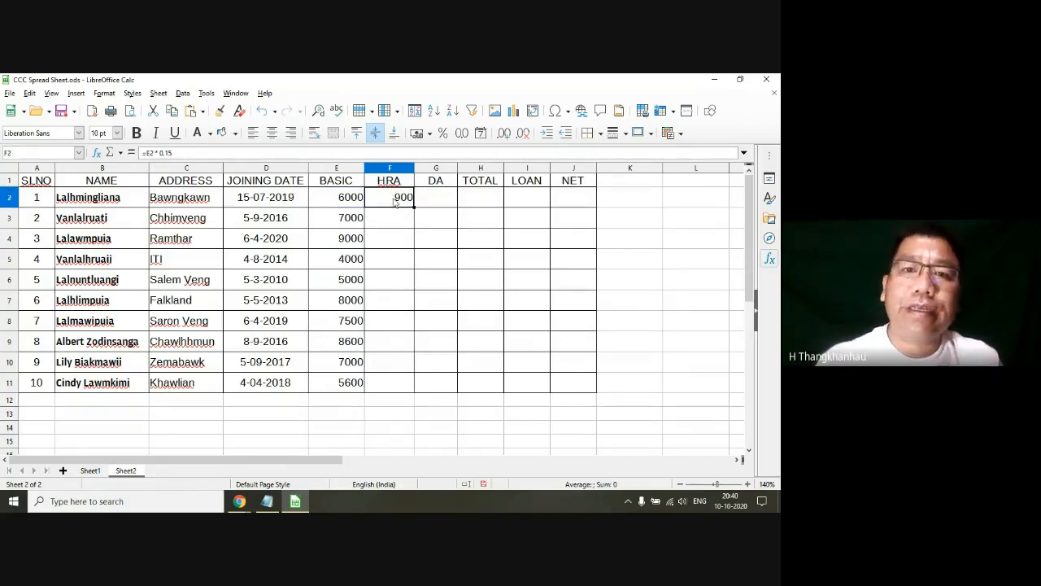
left_click(396, 201)
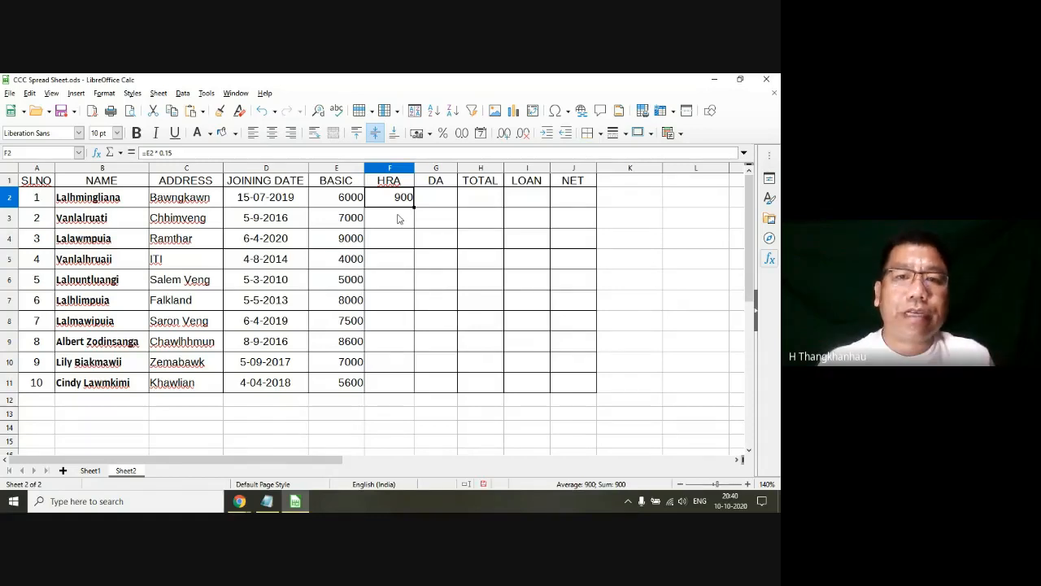
left_click(398, 225)
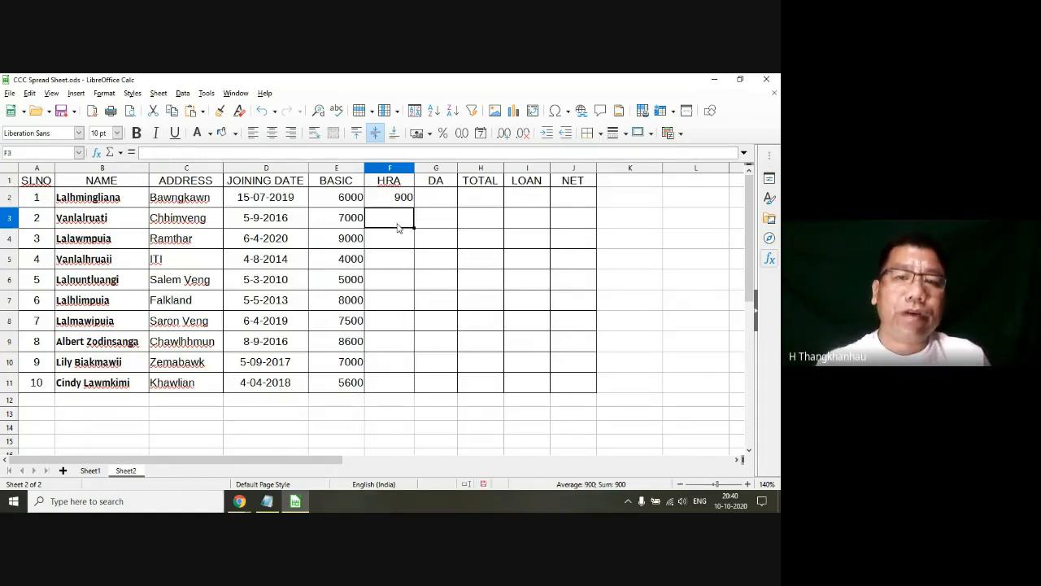
left_click(399, 203)
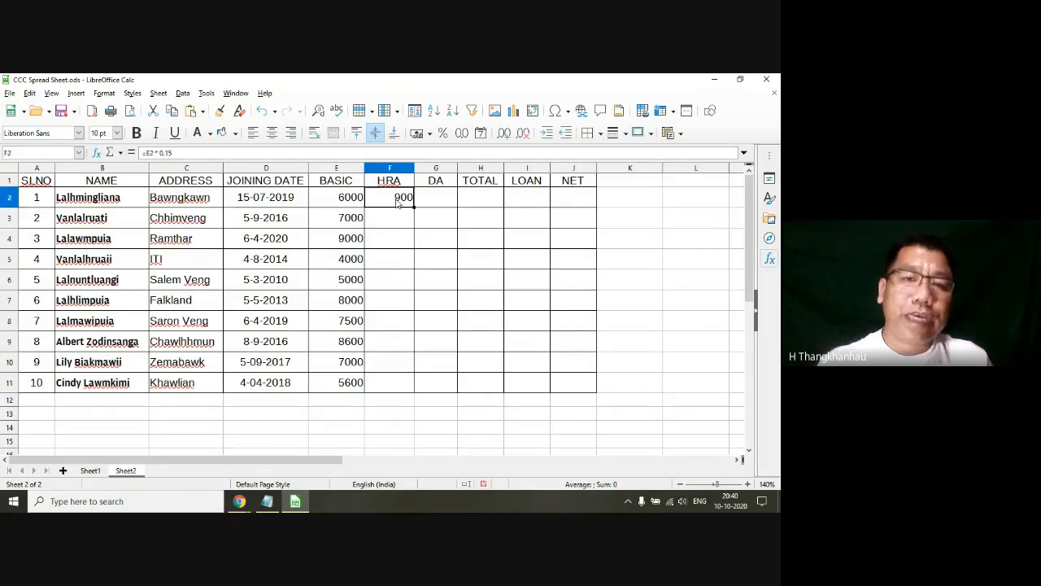
left_click(396, 220)
left_click(388, 246)
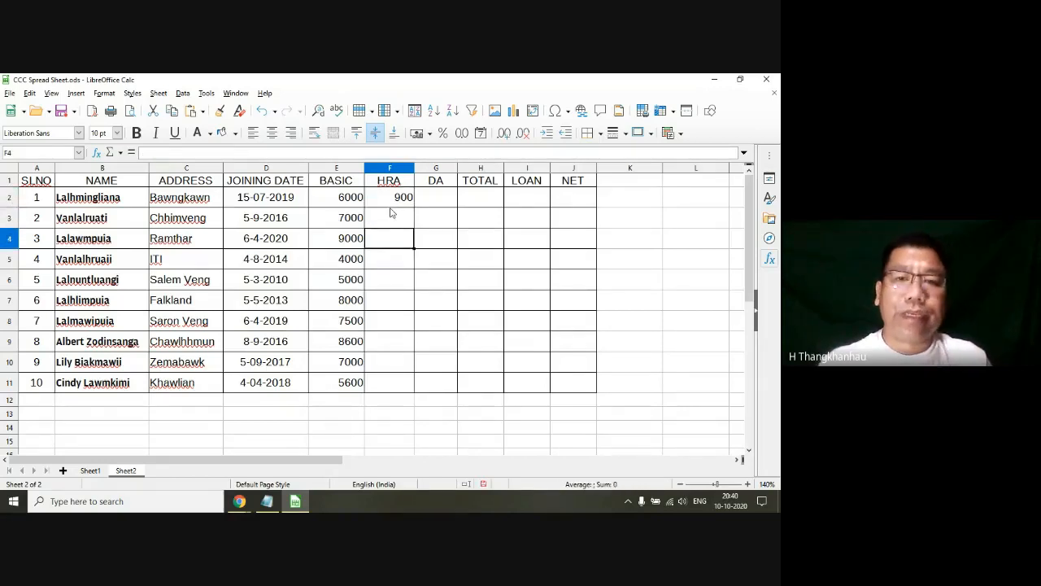
Step: AutoFill the HRA formula from F2 down to F11 for all the employees
left_click(392, 209)
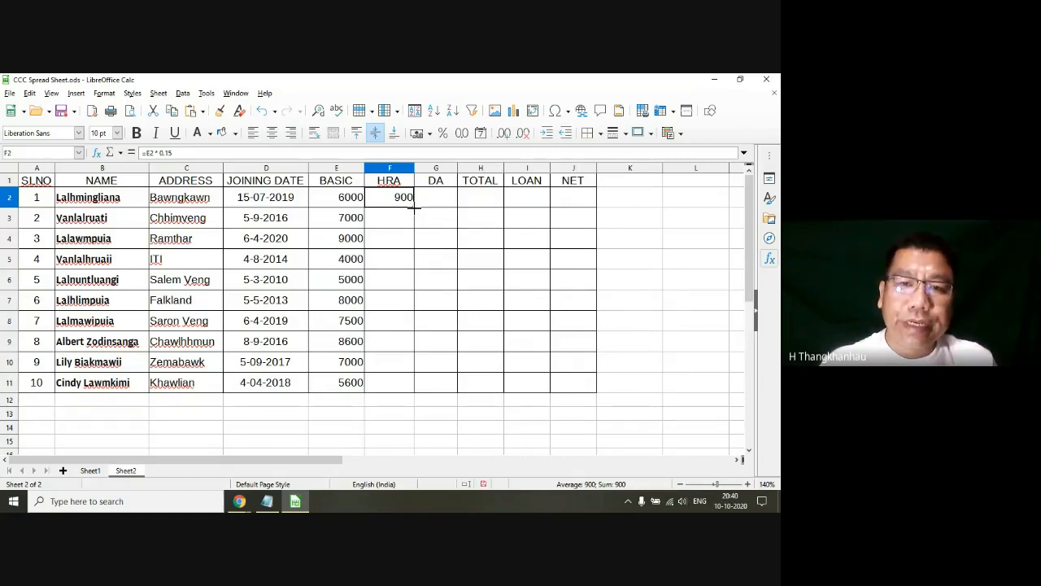
left_click_drag(414, 208, 413, 389)
left_click(461, 285)
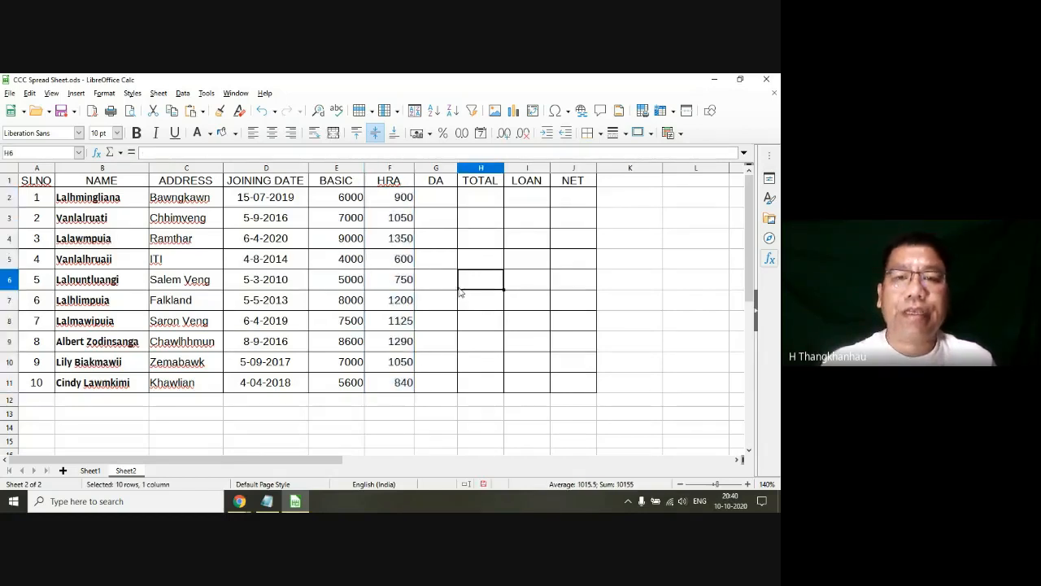
Step: Examine the filled HRA formulas from F2 to F11 and compare them with the BASIC cells they refer to
left_click(399, 205)
left_click(398, 219)
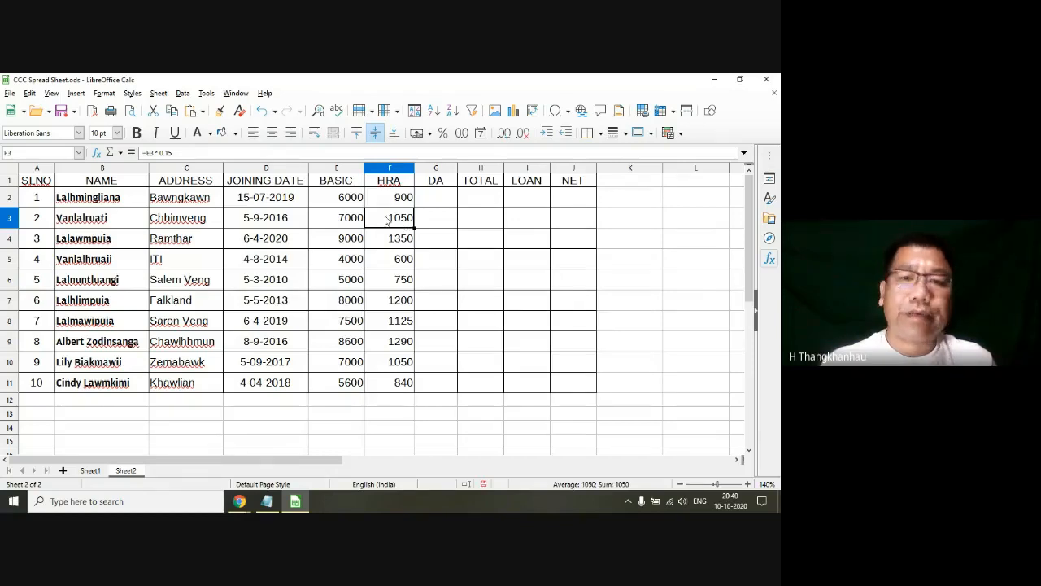
left_click(352, 226)
left_click(391, 246)
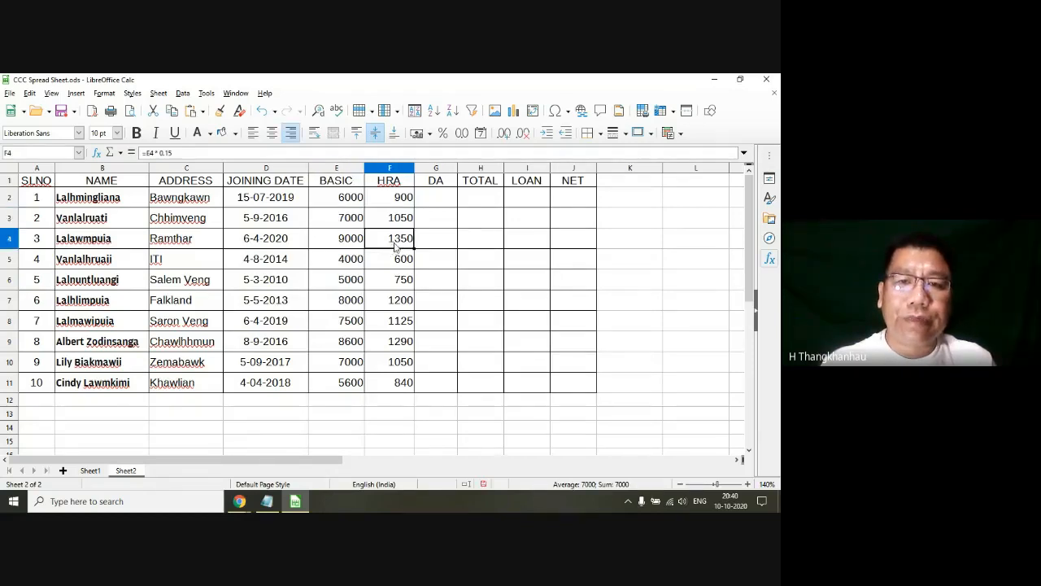
left_click(353, 247)
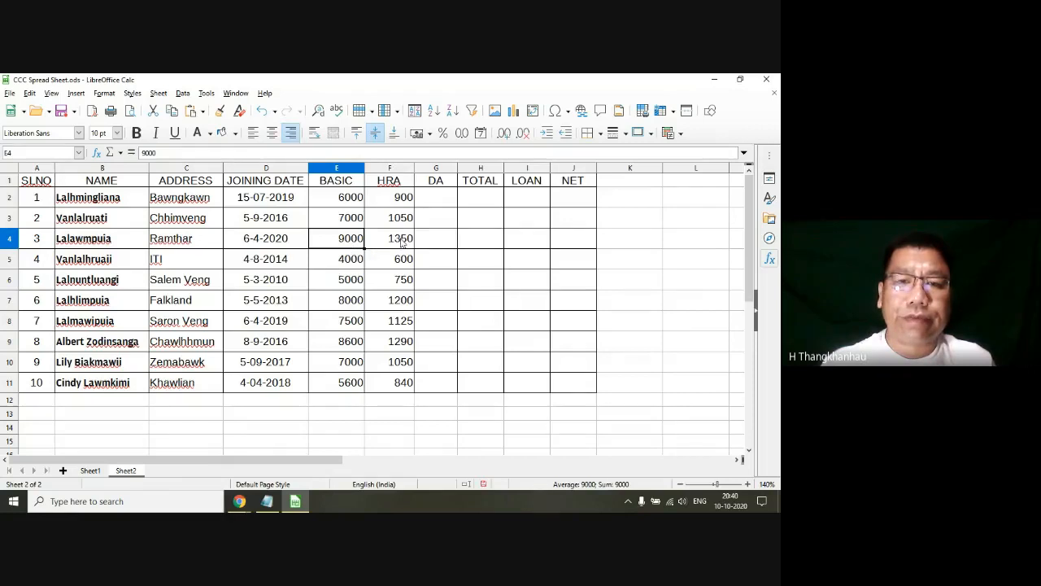
left_click(400, 245)
left_click(400, 259)
left_click(398, 279)
left_click(397, 300)
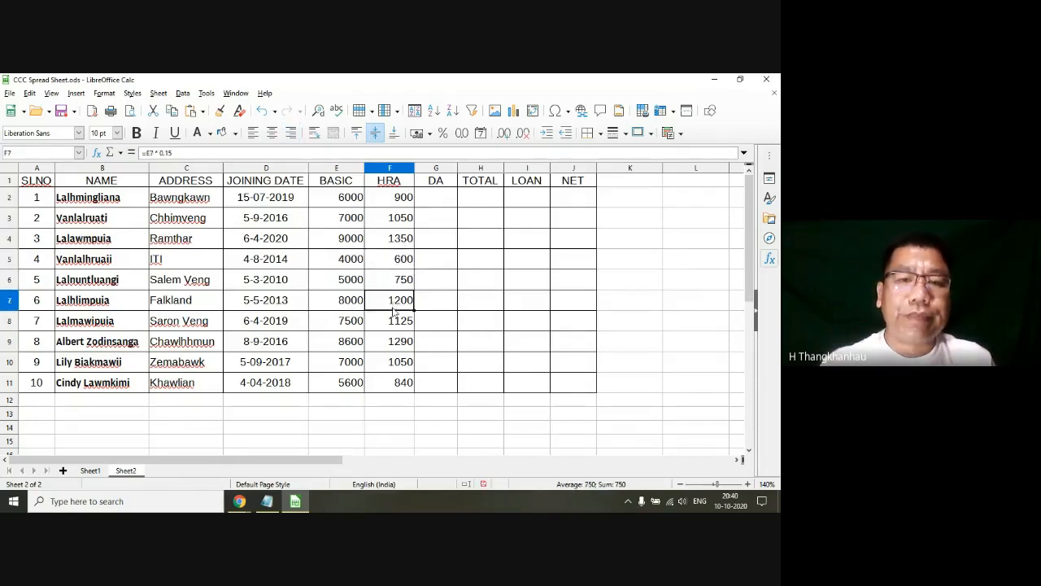
left_click(395, 321)
left_click(396, 341)
left_click(395, 363)
left_click(397, 382)
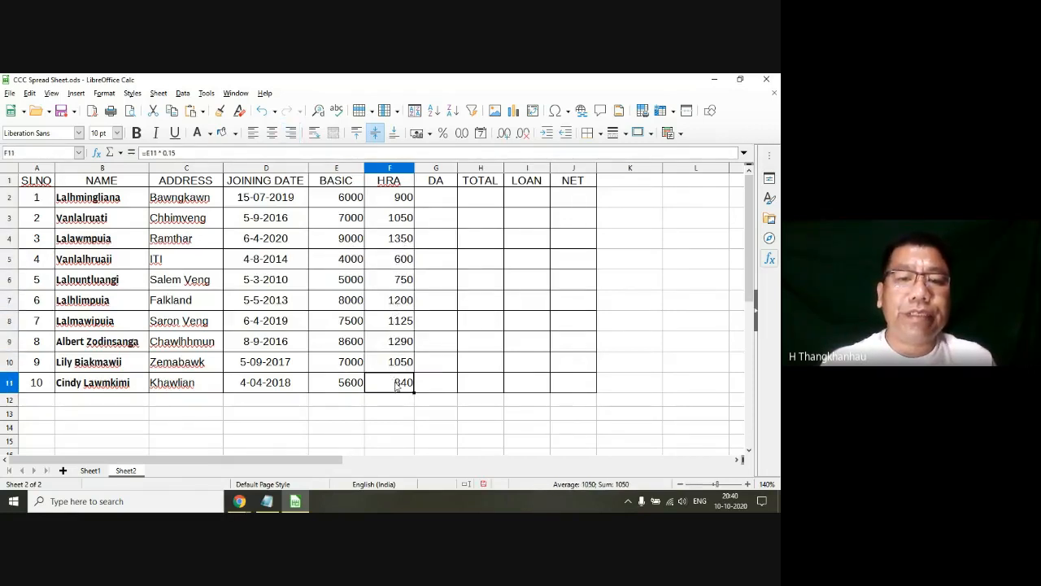
Step: Enter the formula =E2 * 0.9 in cell G2 to calculate the first employee's DA from the BASIC pay
left_click(444, 200)
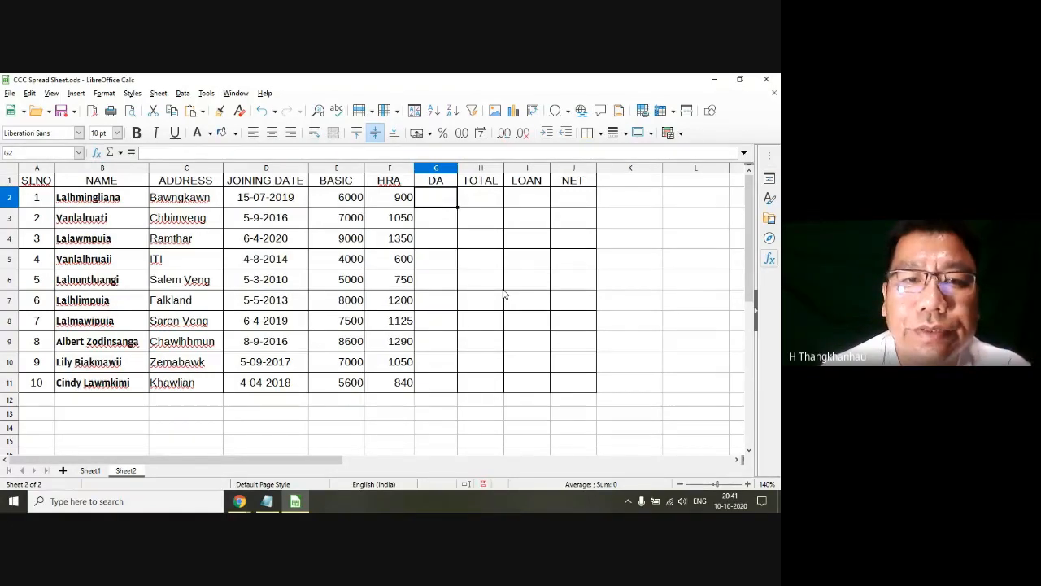
type("=")
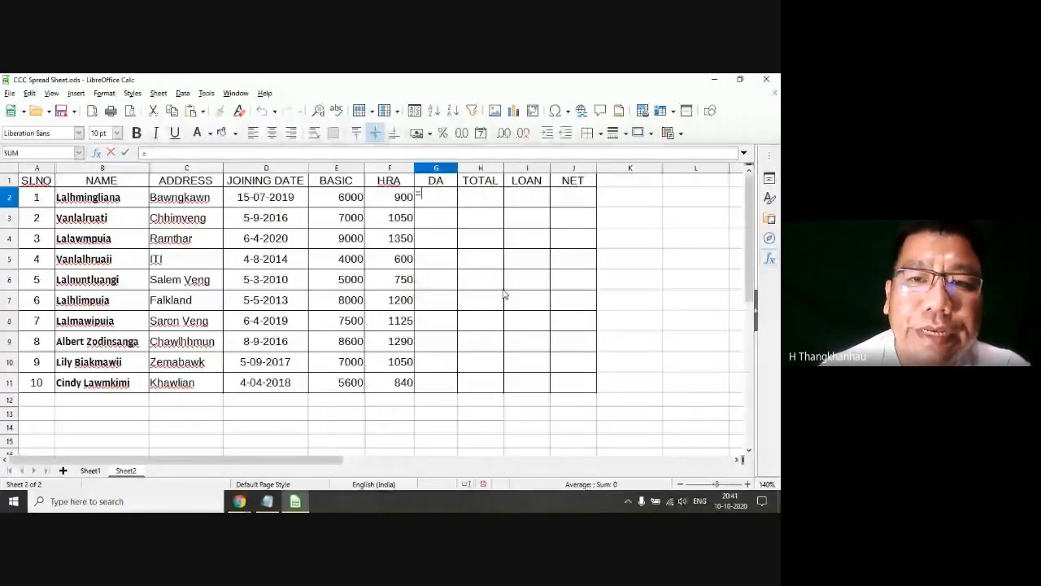
type("E2 *")
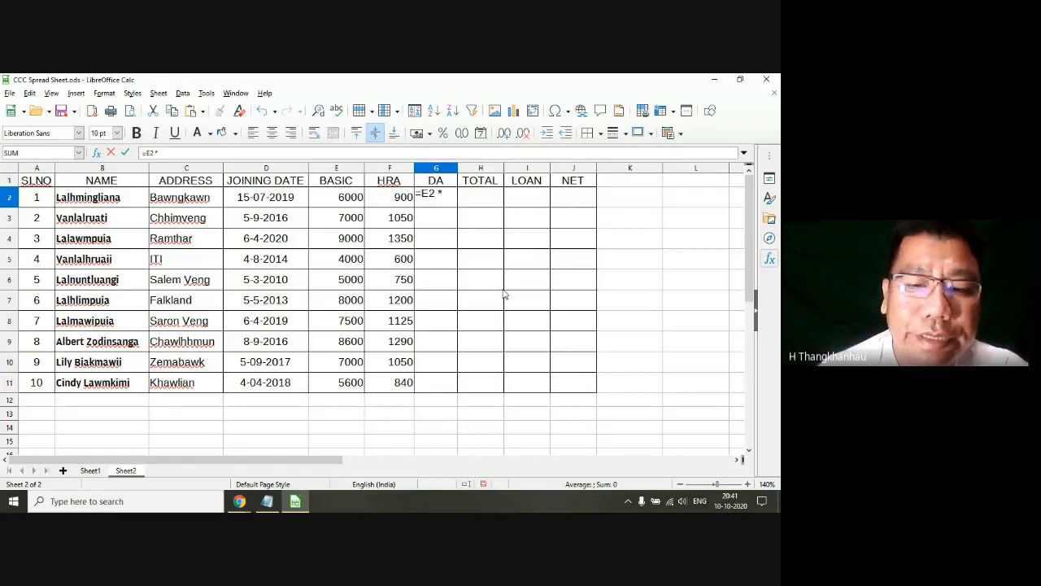
type("0.9")
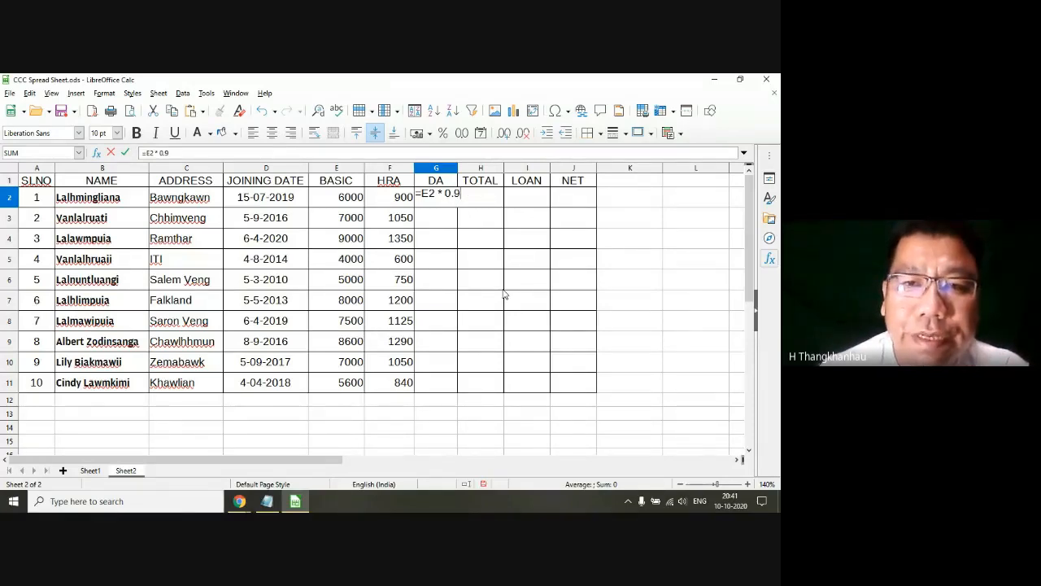
key("Return")
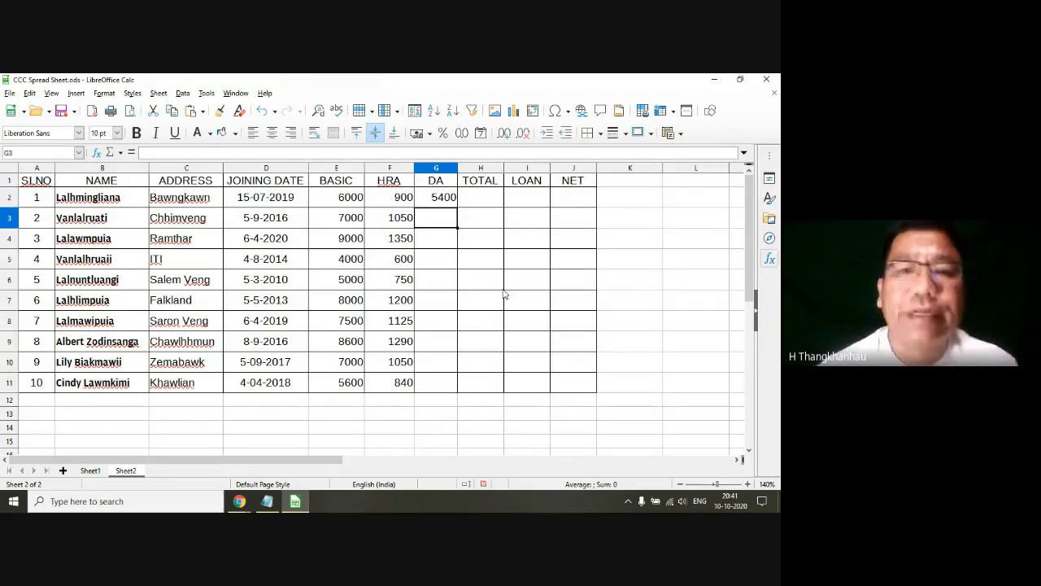
Step: Correct the DA formula in G2 to =E2 * 0.09
left_click(436, 204)
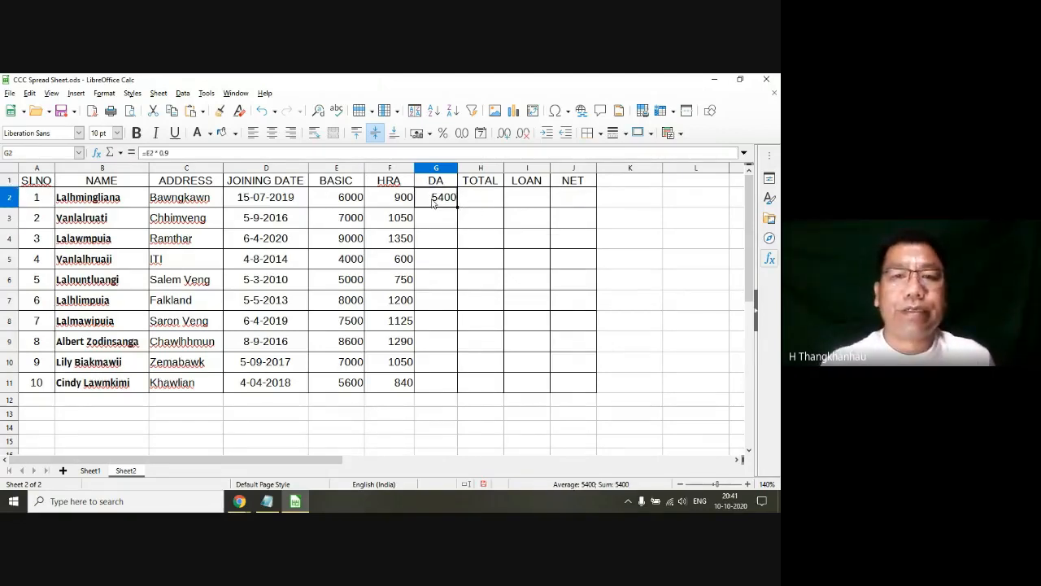
left_click(186, 154)
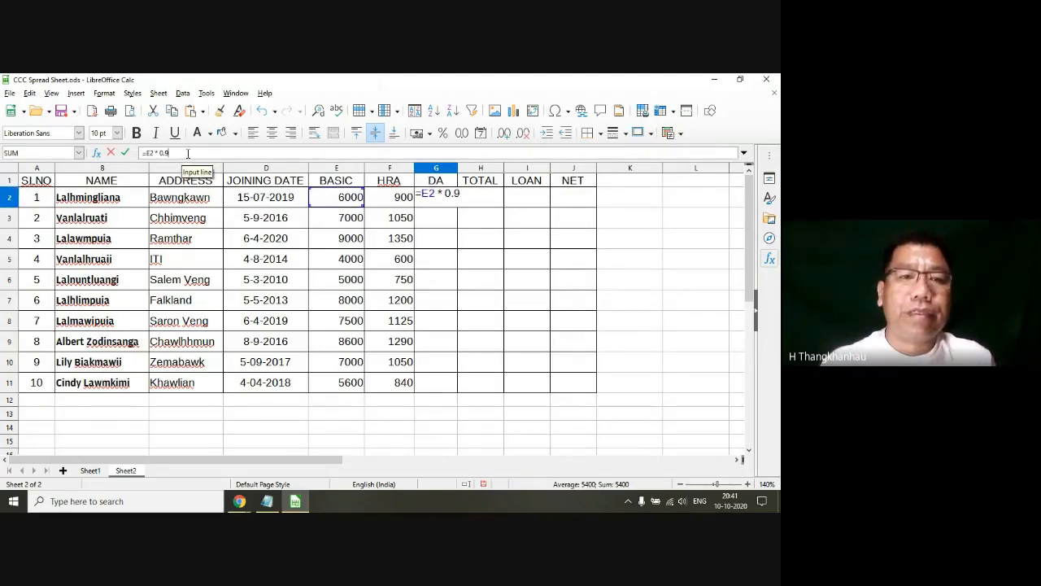
key("BackSpace")
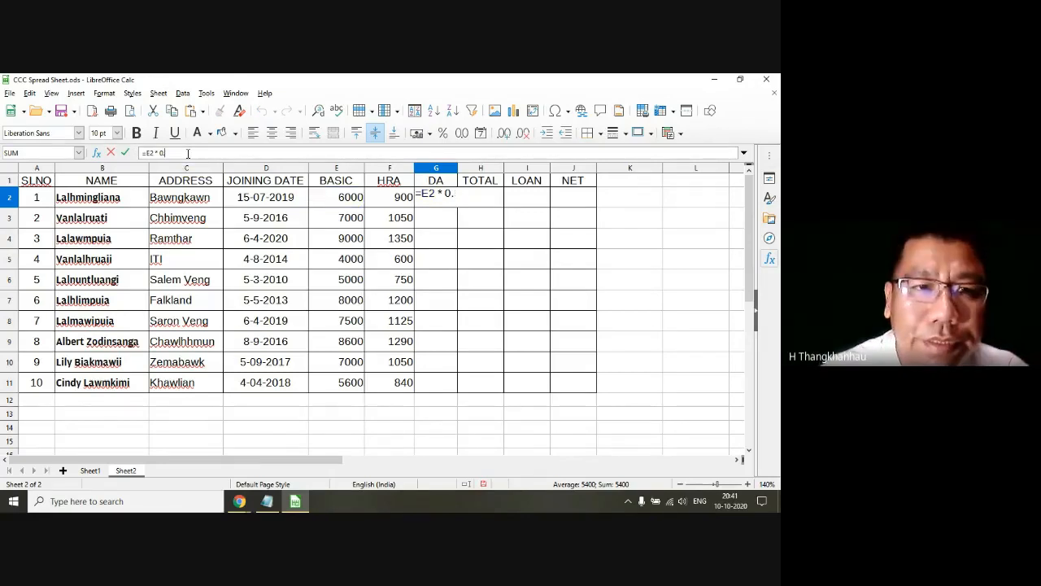
type("0")
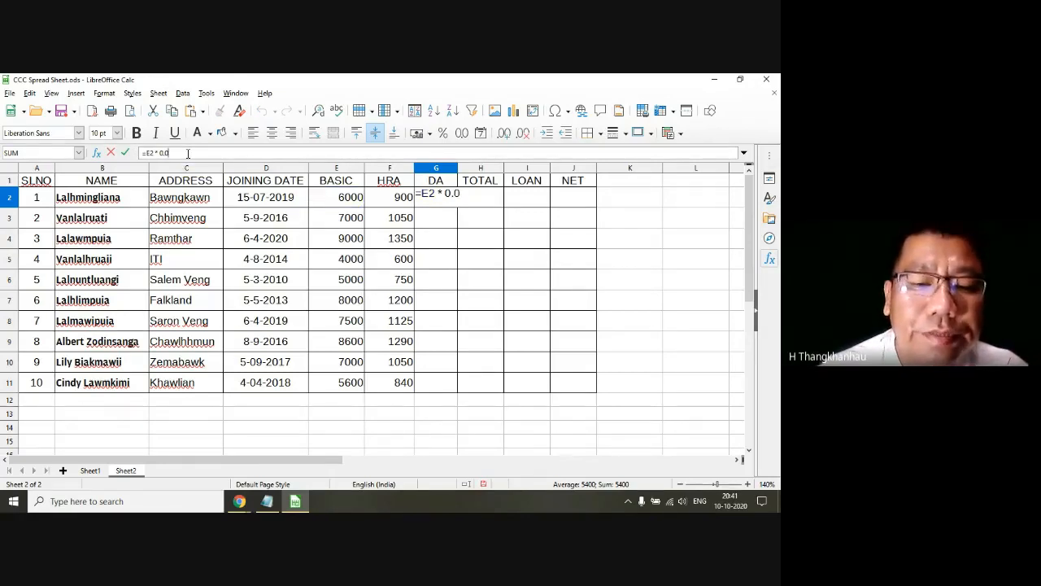
type("9")
key("Return")
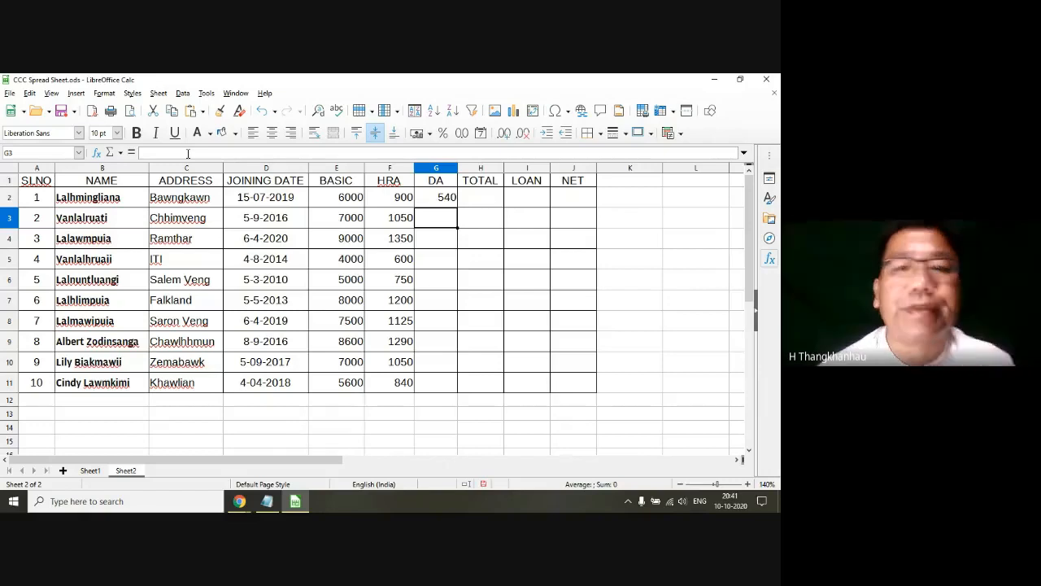
Step: AutoFill the DA formula from G2 down to G11 and select G3 to view its copied formula
left_click(448, 197)
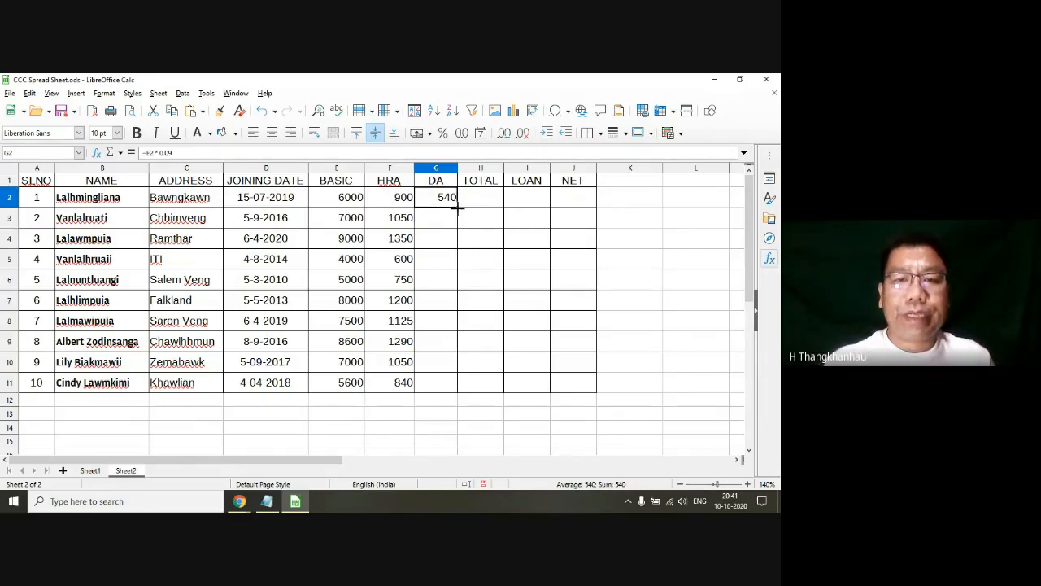
double_click(458, 209)
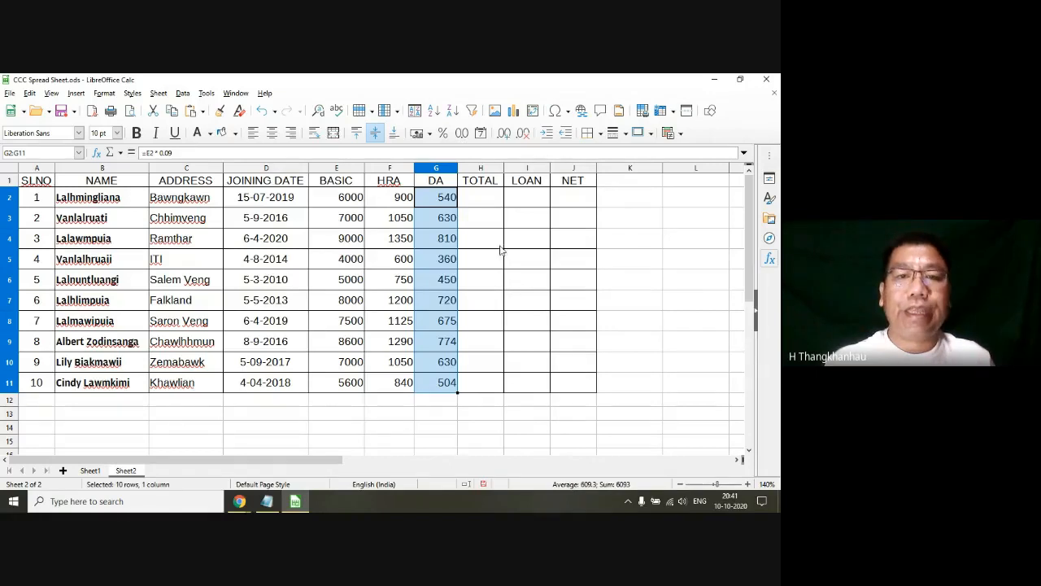
left_click(440, 220)
Step: Switch to the Notepad syllabus, highlight the word AutoFill in item 4.3.6, and return to the Calc sheet
left_click(270, 500)
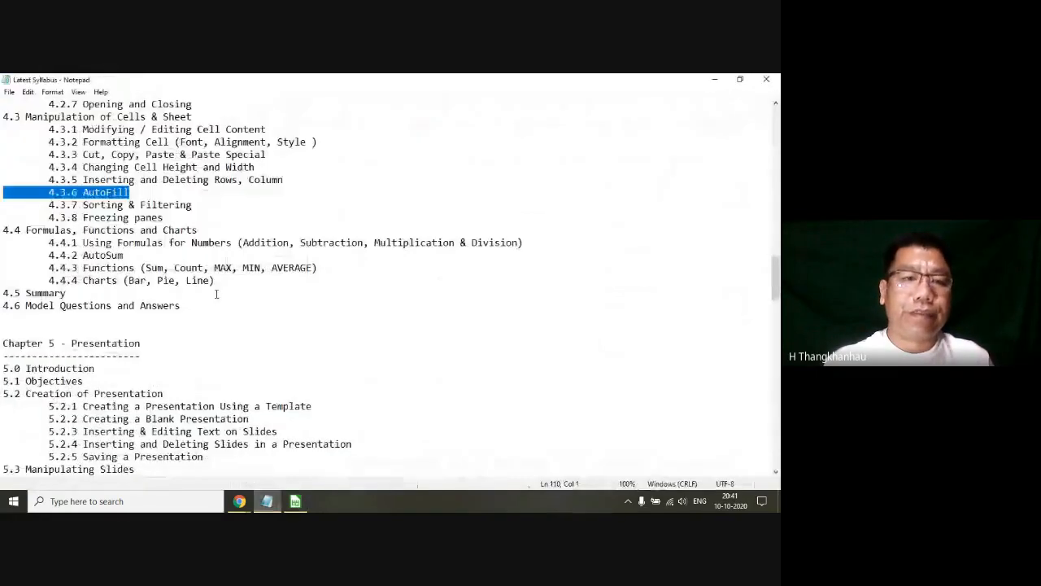
left_click_drag(130, 193, 83, 196)
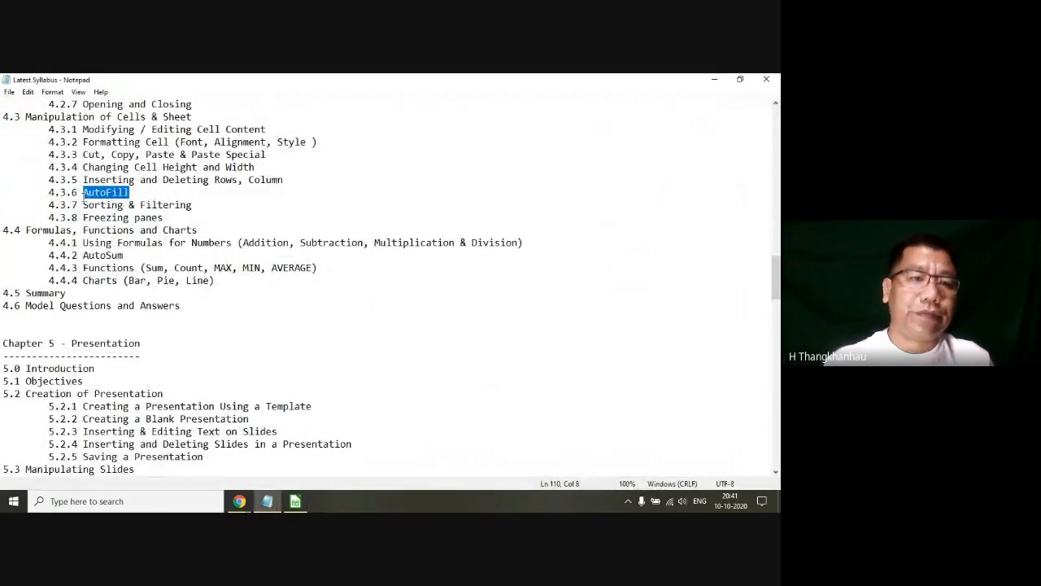
left_click(714, 79)
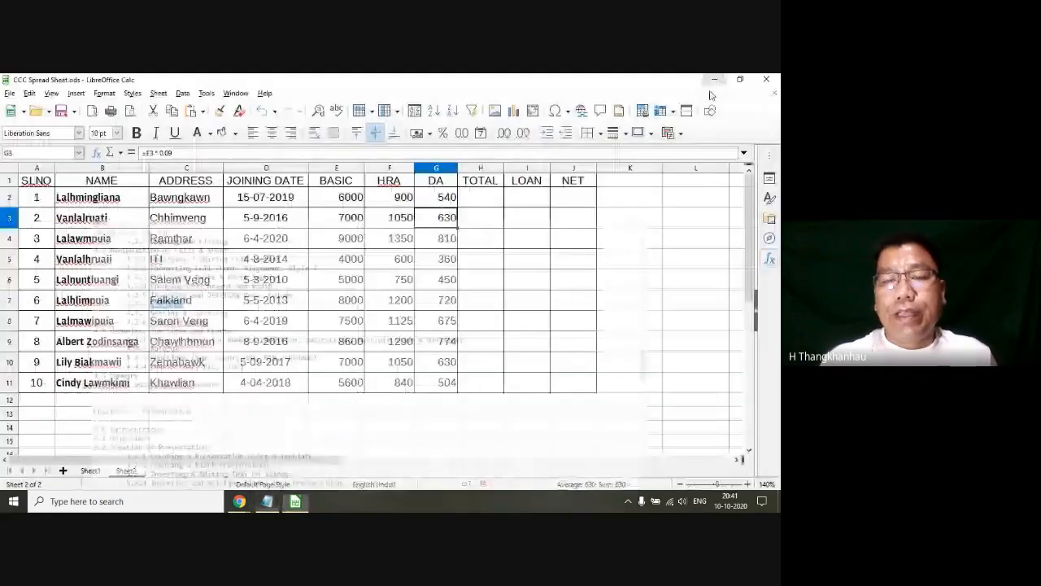
Step: Enter the formula =E2+F2+G2 in cell H2 to total the first employee's BASIC, HRA and DA
left_click(491, 199)
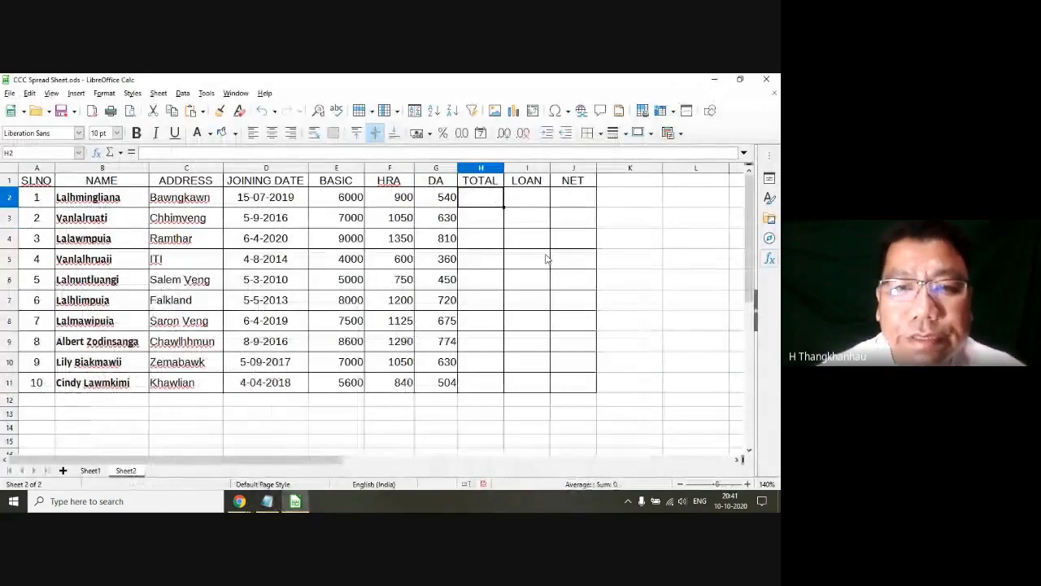
type("=")
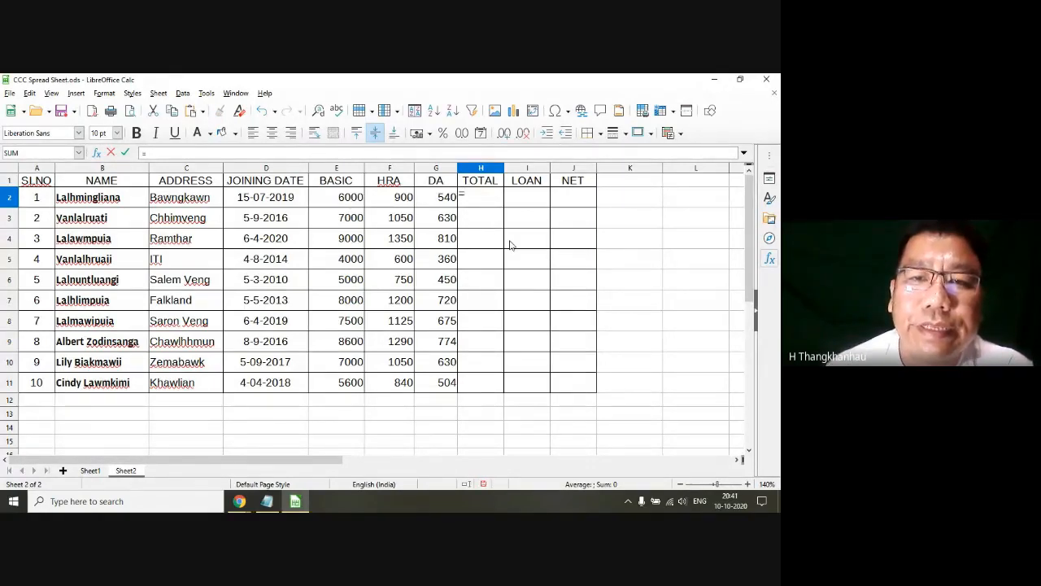
type("E")
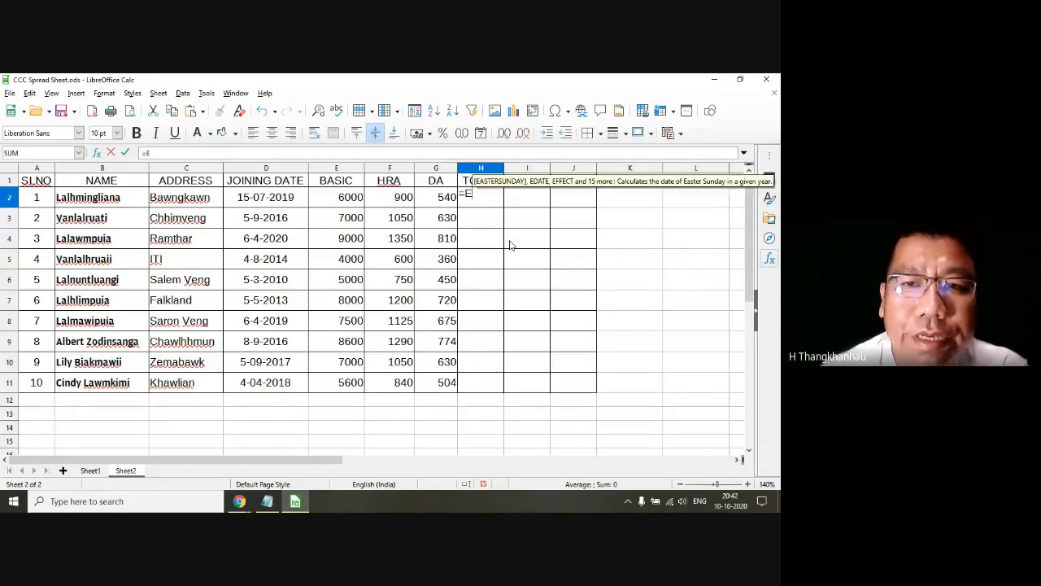
type("2+HR")
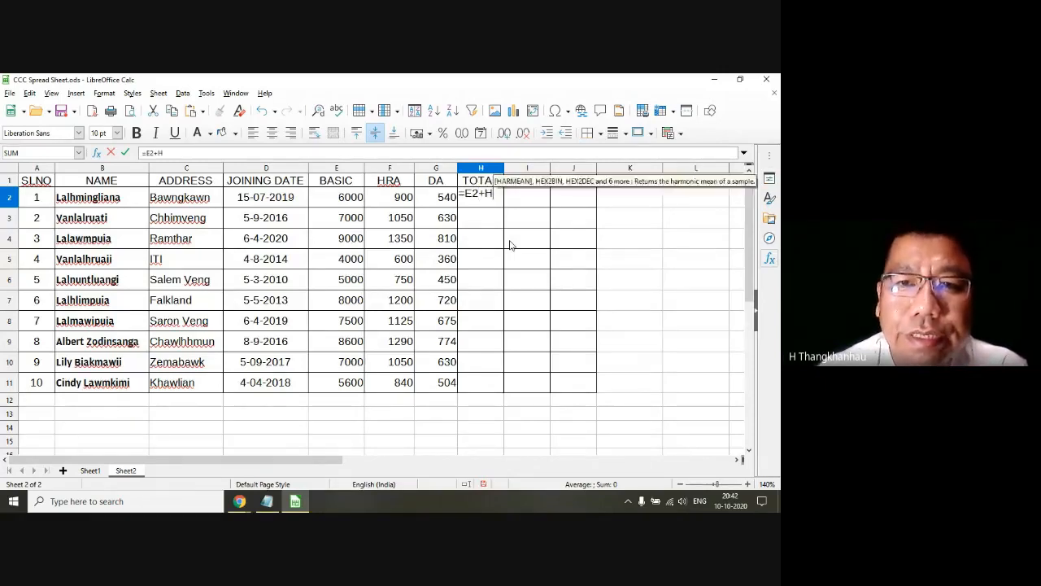
key("BackSpace")
key("BackSpace")
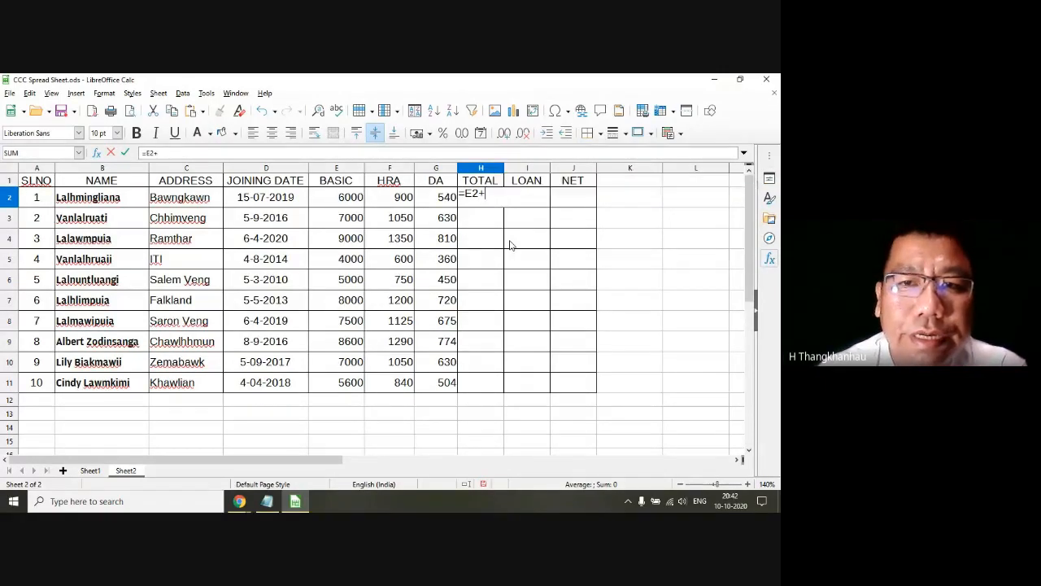
type("F2")
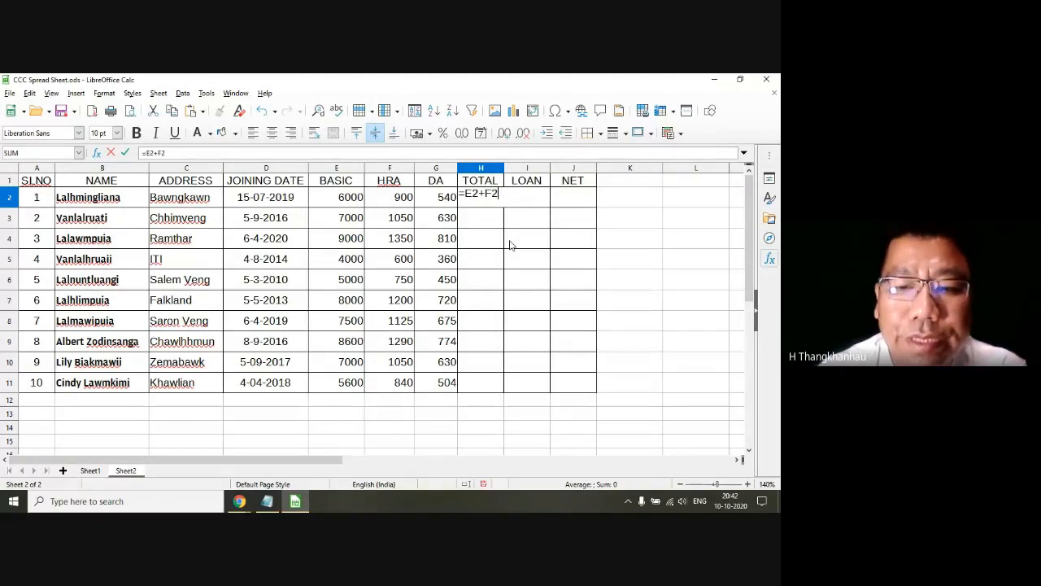
type("+")
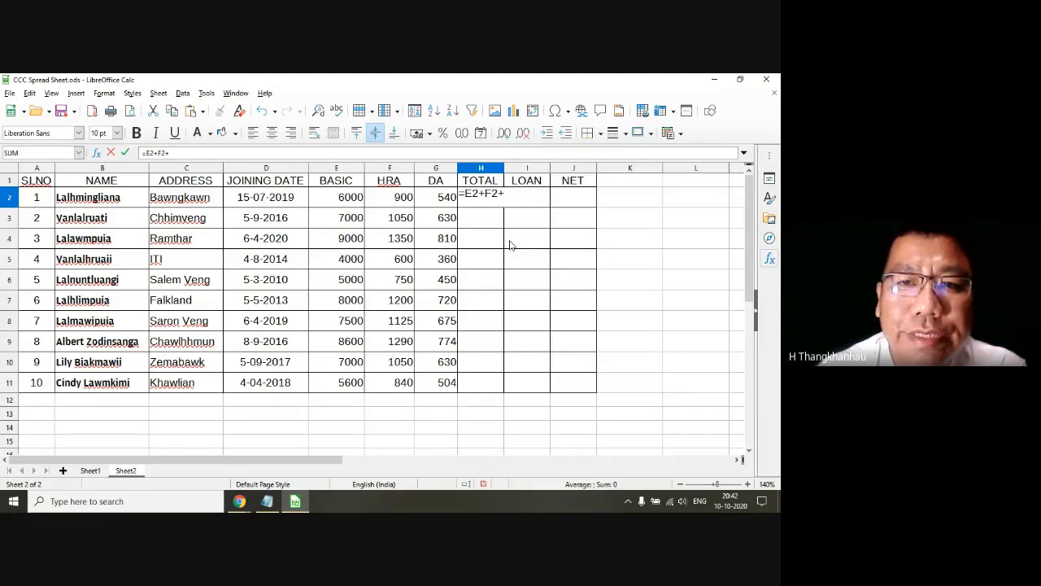
type("G2")
key("Return")
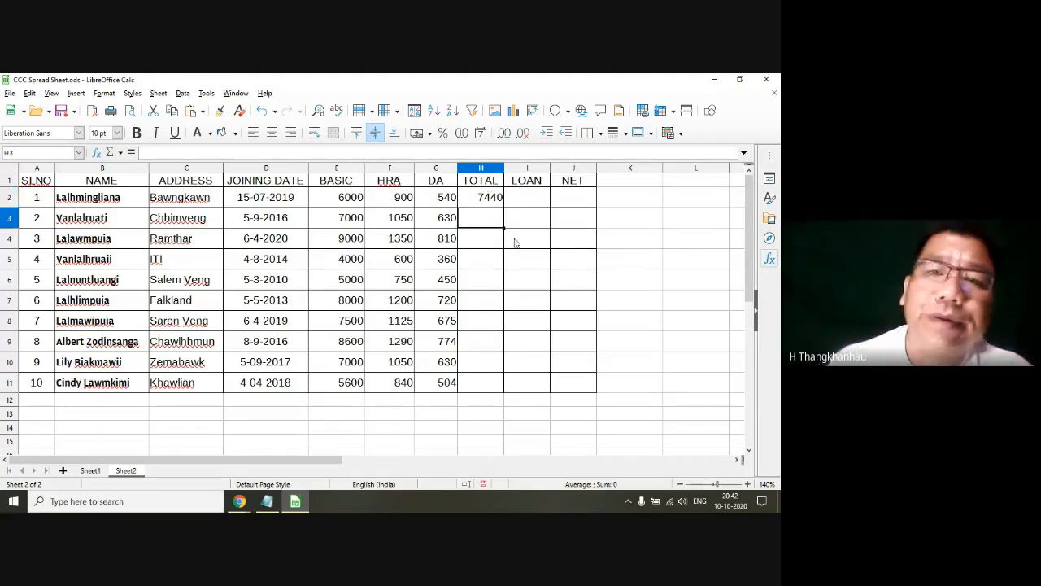
Step: Try the alternative total formula =SUM(E2:G2) in cell H3, and clear the cell again
left_click(502, 206)
left_click(493, 220)
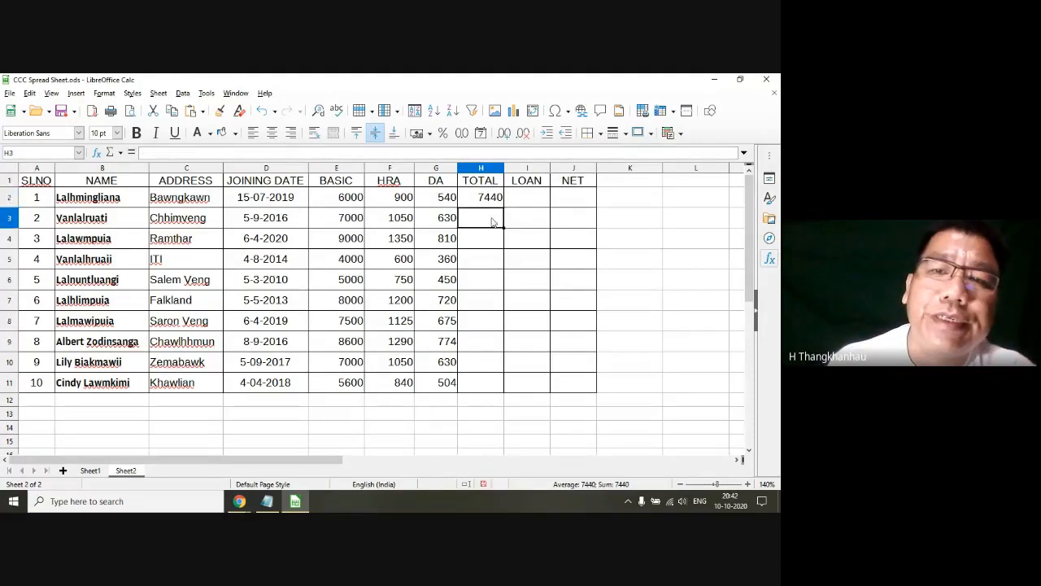
type("=")
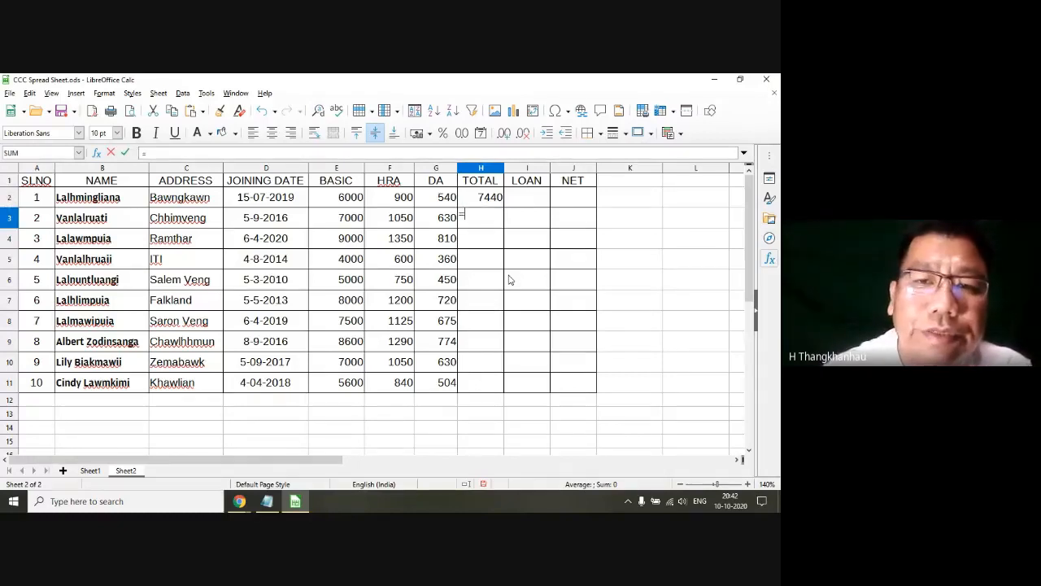
type("SUM(")
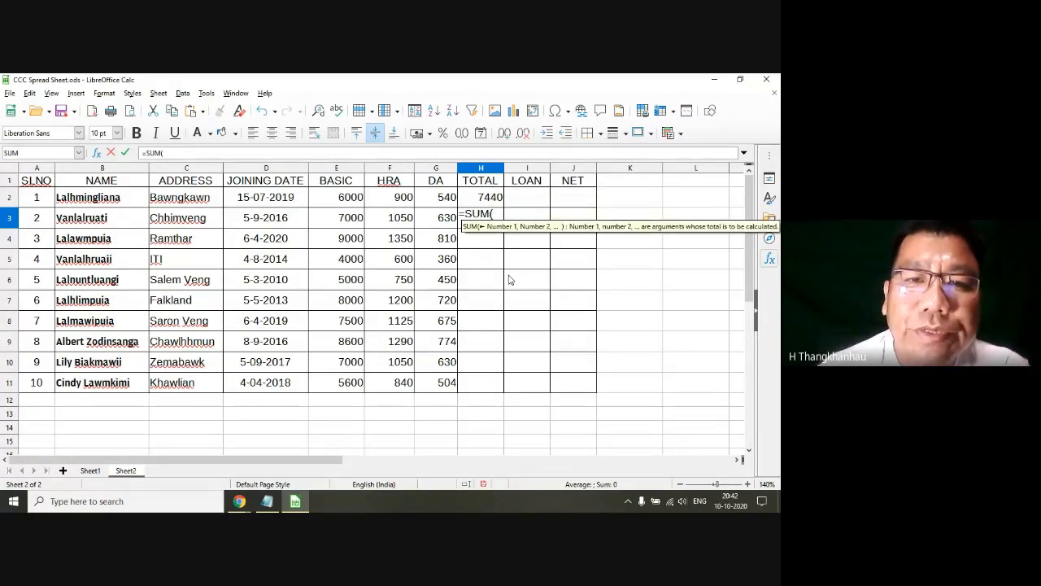
type("E")
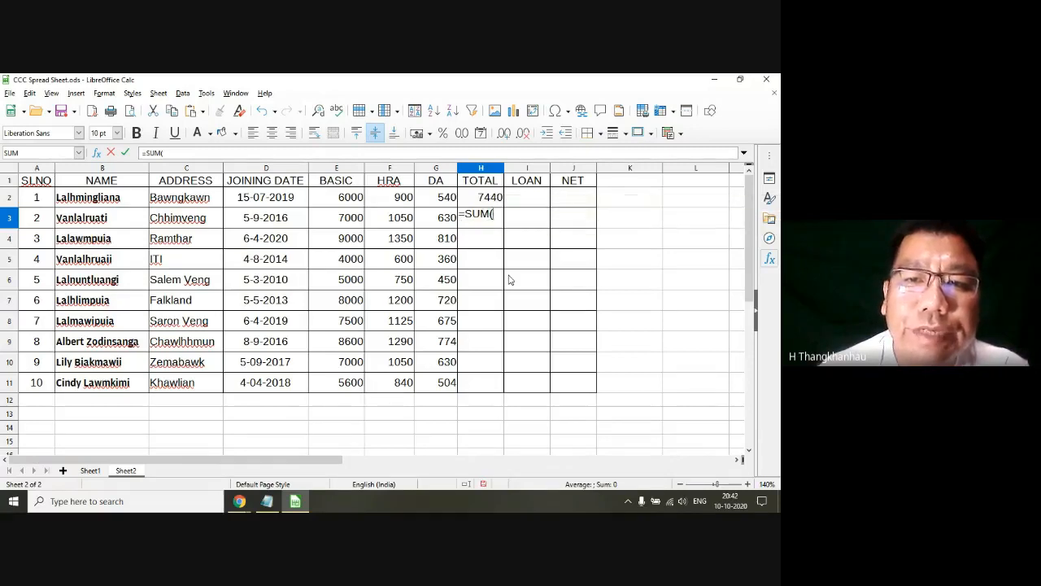
type("2:")
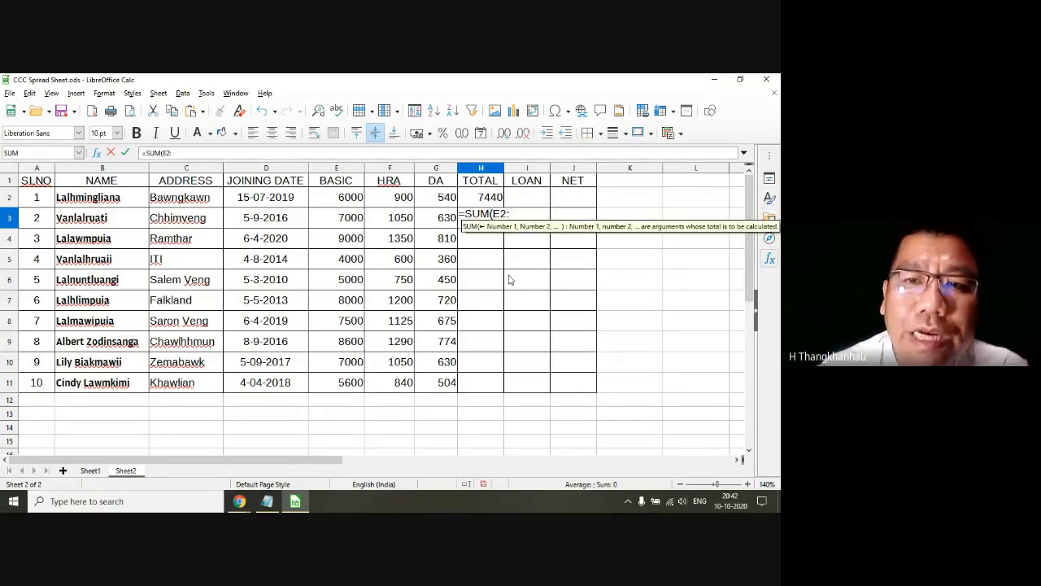
type("G")
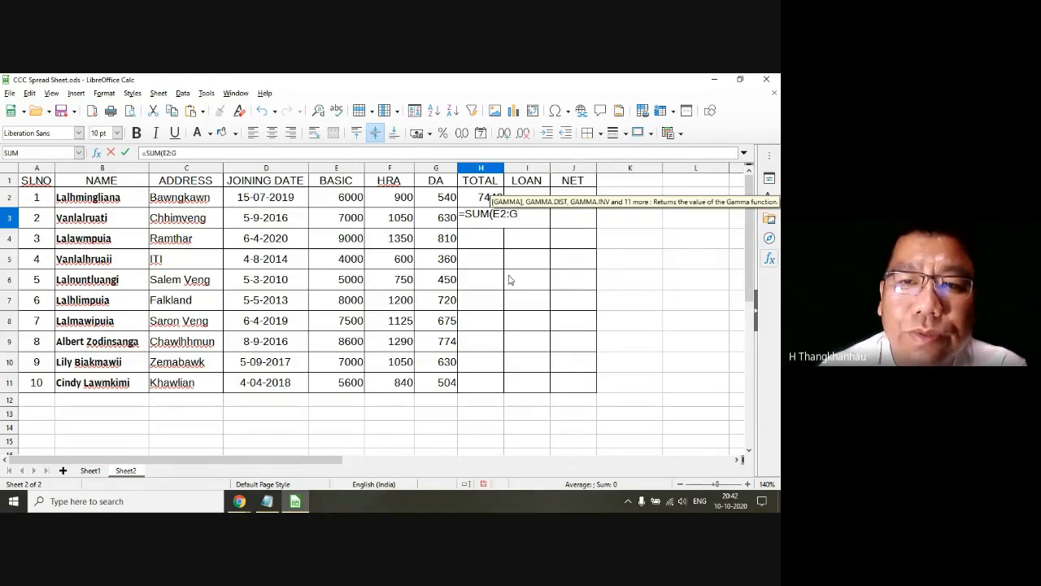
type("2)")
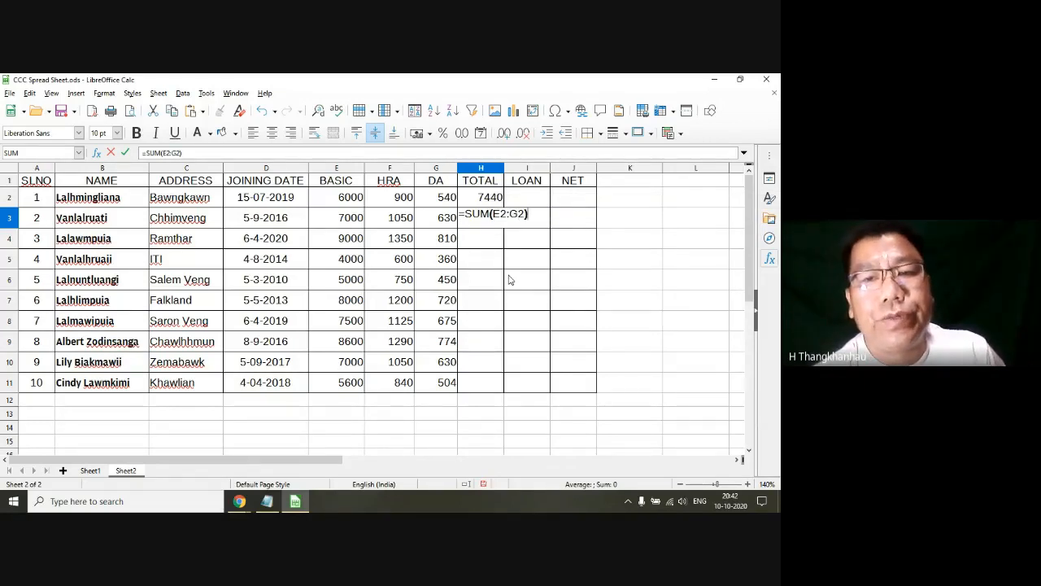
key("Return")
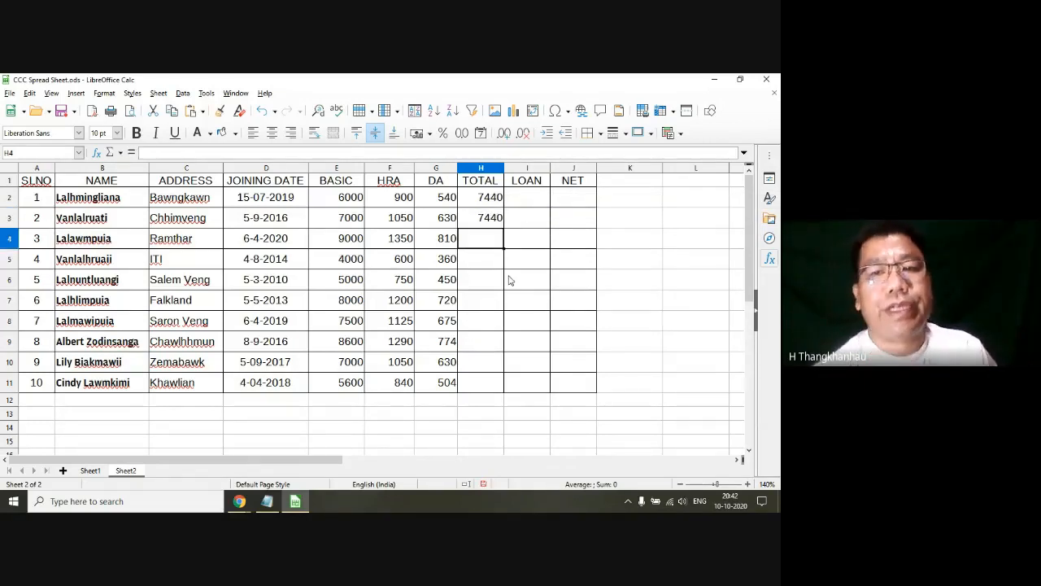
left_click(485, 227)
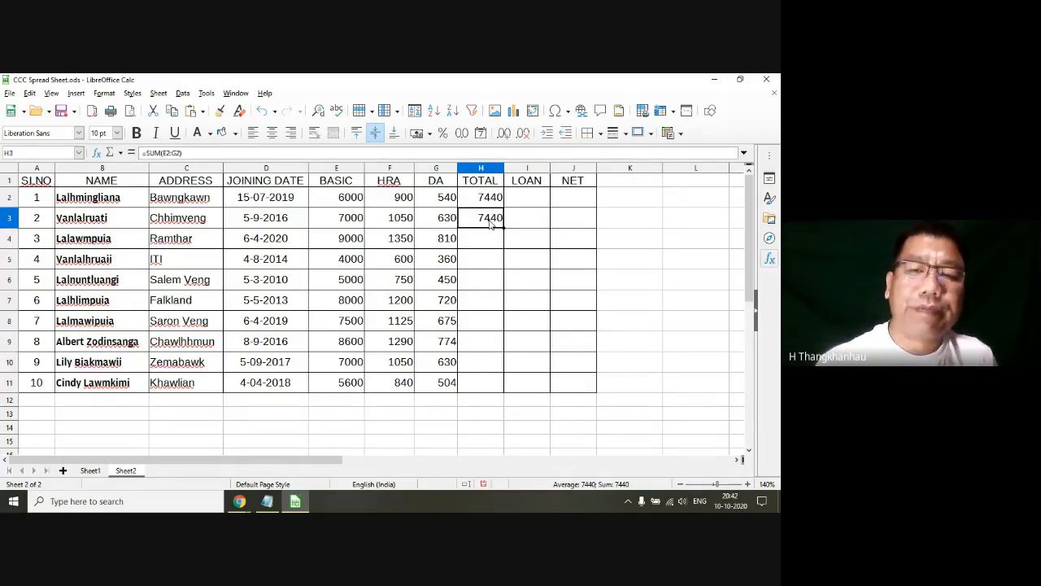
key("Delete")
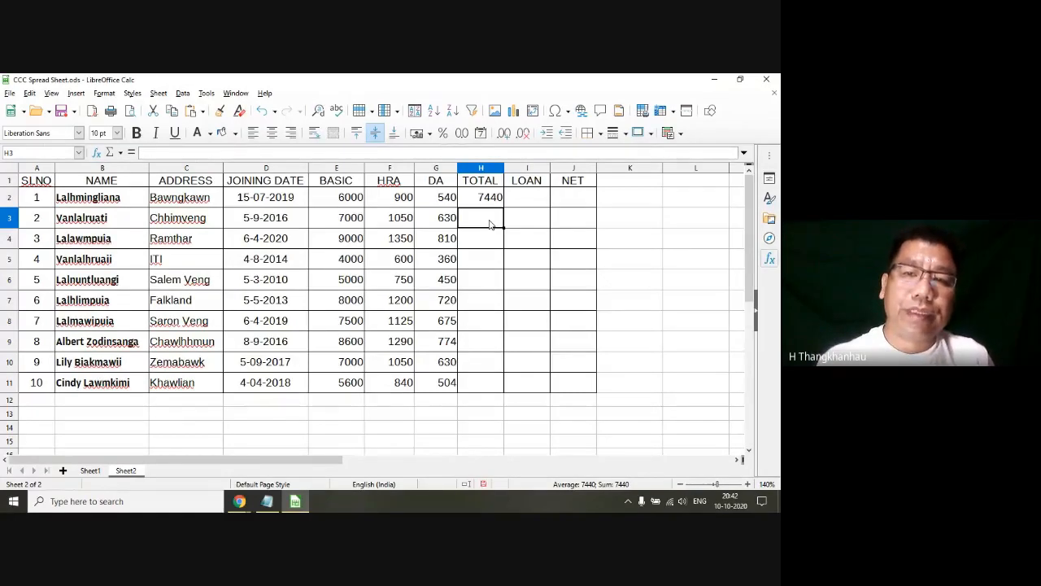
Step: AutoFill the TOTAL formula from H2 down to H11 and check the copied formulas in the column
left_click(487, 198)
double_click(503, 208)
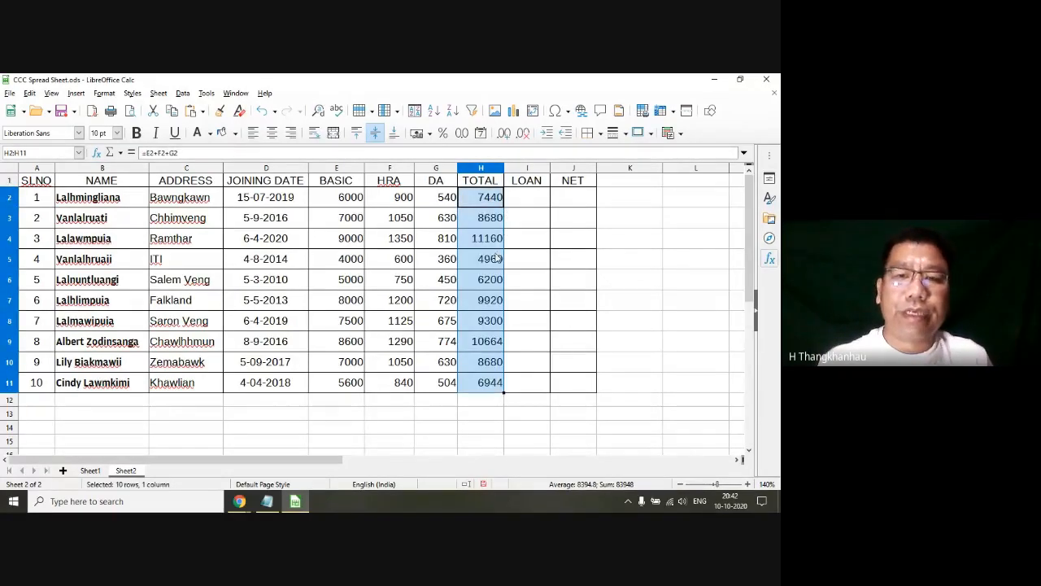
left_click(489, 281)
left_click(495, 219)
left_click(490, 198)
Step: Enter 800 as the first employee's LOAN amount in cell I2
left_click(537, 201)
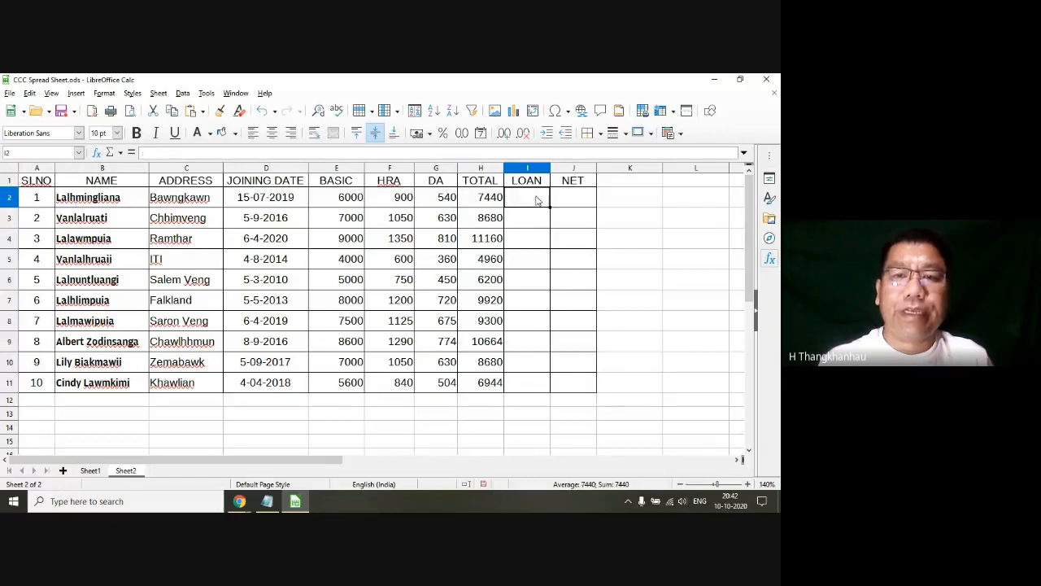
type("52")
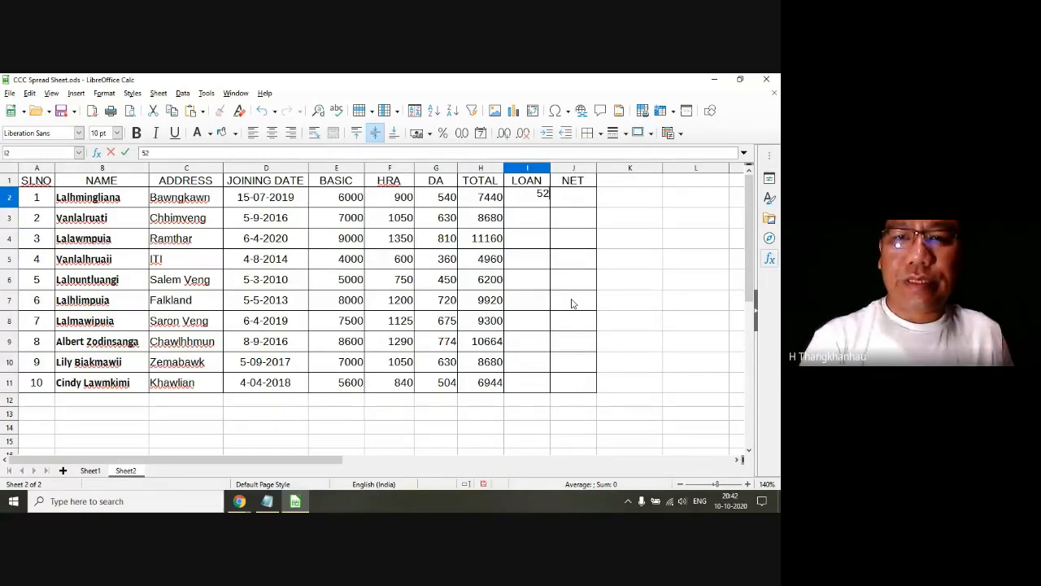
key("Return")
key("Up")
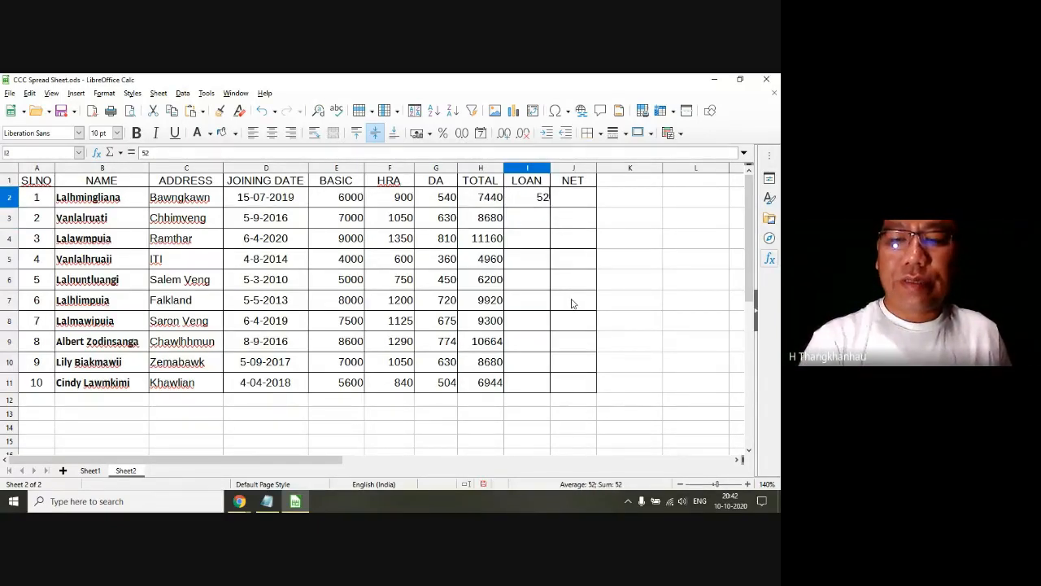
type("54")
key("BackSpace")
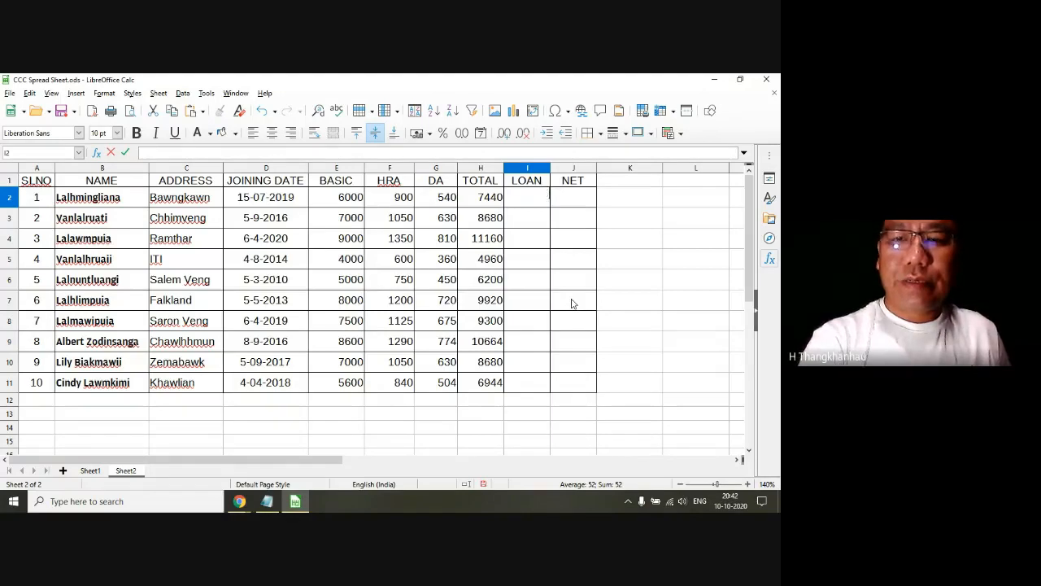
type("888")
key("BackSpace")
key("BackSpace")
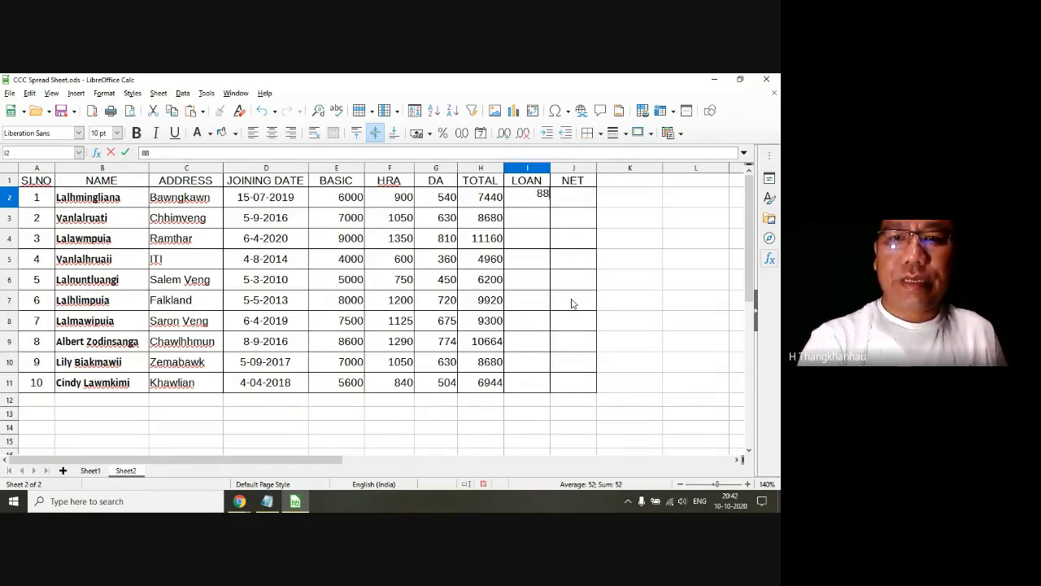
type("00")
key("Return")
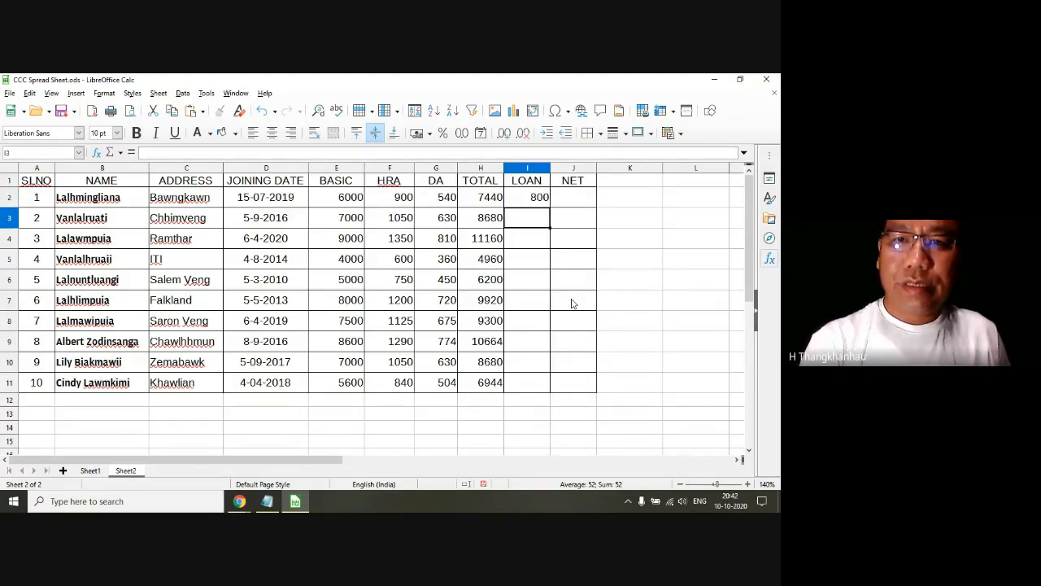
Step: Fill the LOAN cells I3 to I6 with 600, 512, 254 and 854
type("600")
key("Return")
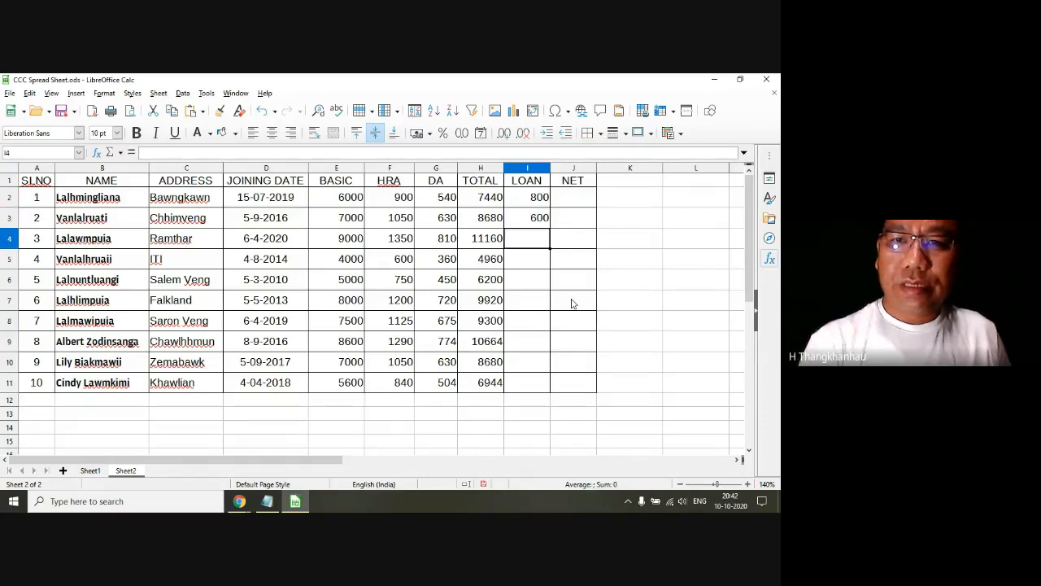
type("512")
key("Return")
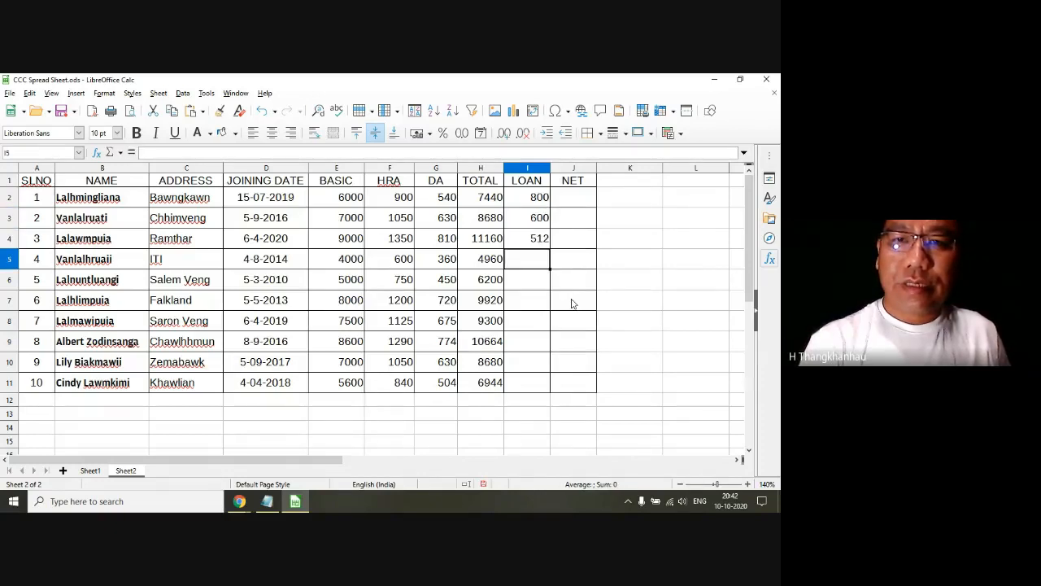
type("254")
key("Return")
type("854")
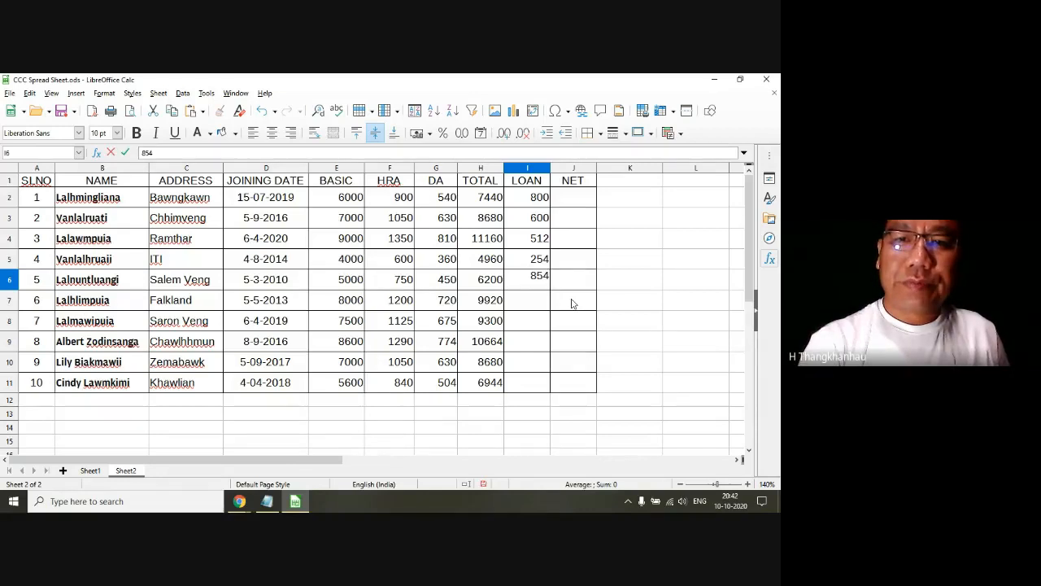
key("Return")
Step: Fill the LOAN cells I7 to I11 with 598, 847, 584, 564 and 854
type("598")
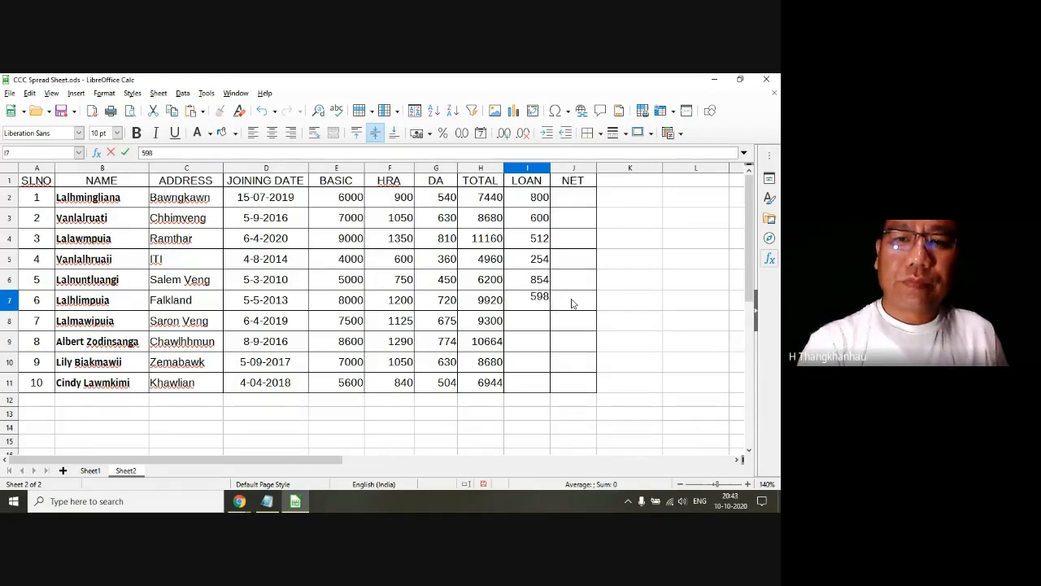
key("Return")
type("847")
key("Return")
type("584")
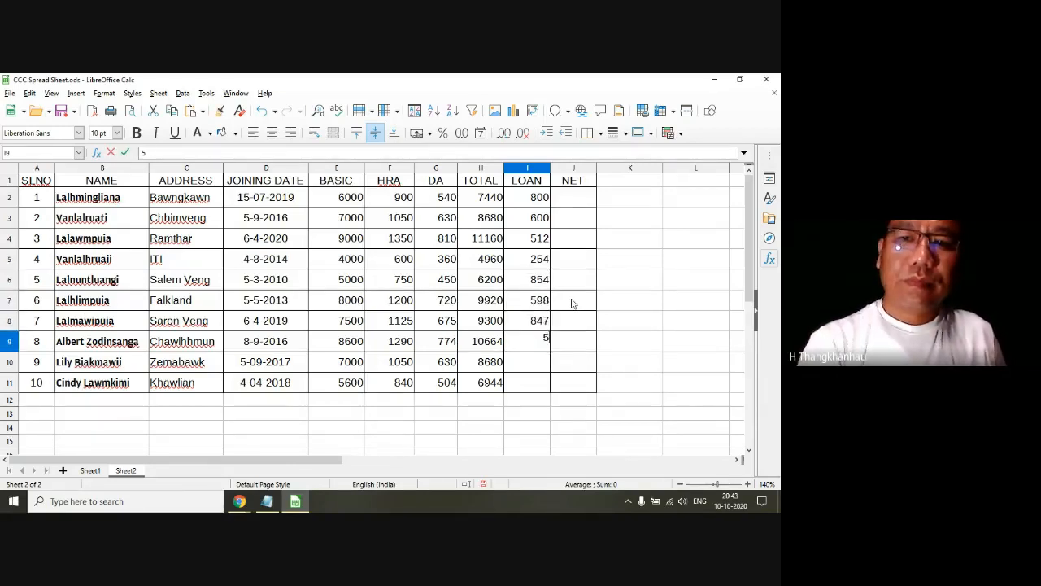
key("Return")
type("564")
key("Return")
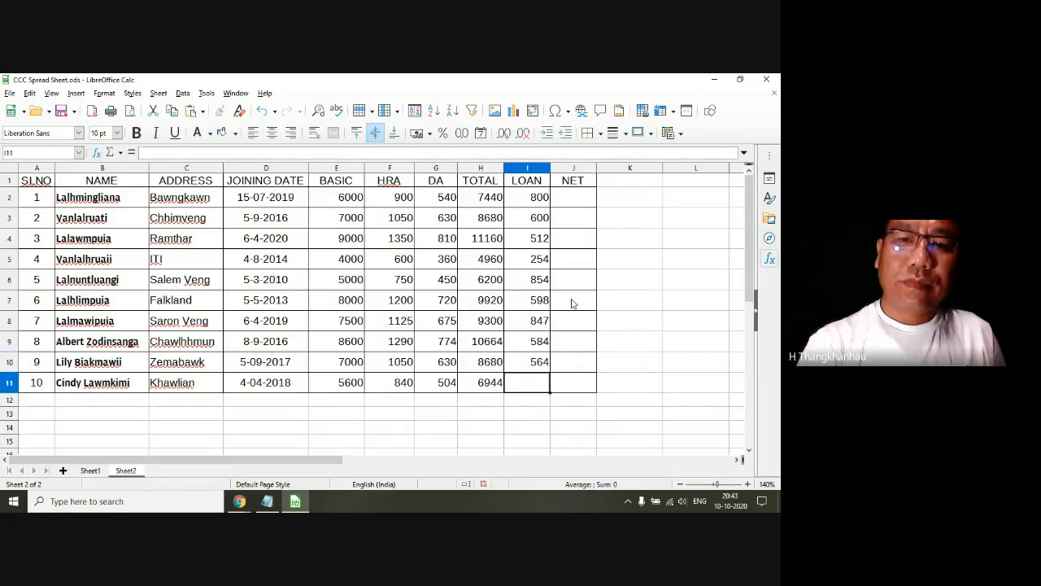
type("854")
key("Return")
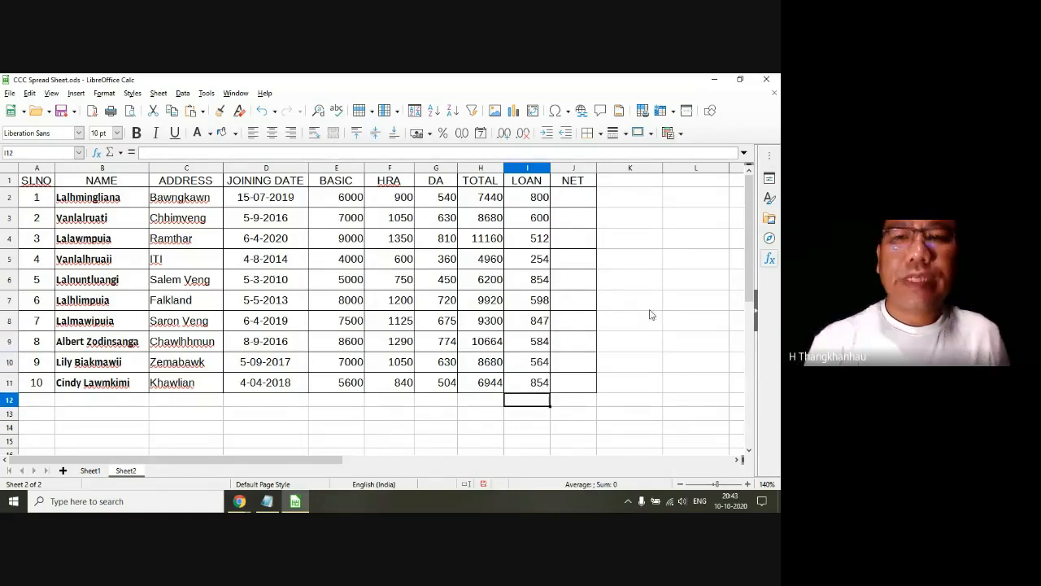
Step: Calculate the first employee's NET pay in cell J2 as TOTAL minus LOAN with the formula =H2 - I2
left_click(573, 214)
left_click(572, 203)
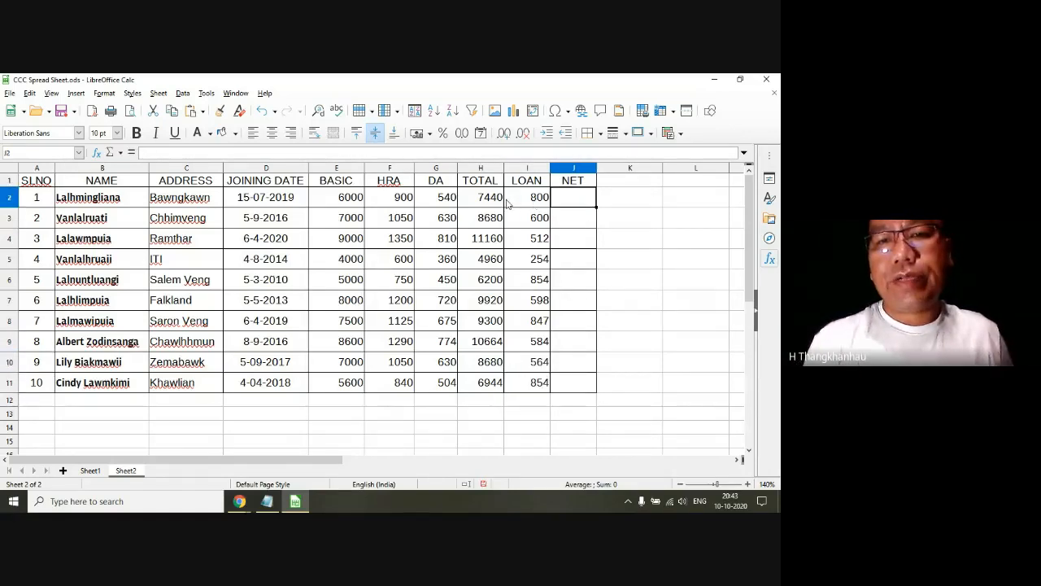
left_click(520, 202)
left_click(488, 198)
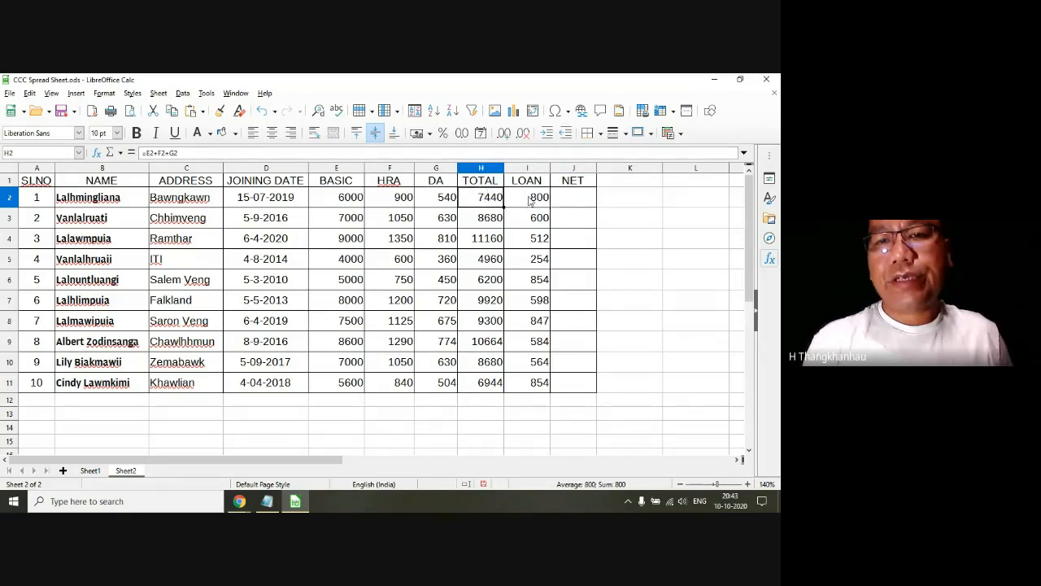
left_click(533, 202)
left_click(579, 201)
type("=")
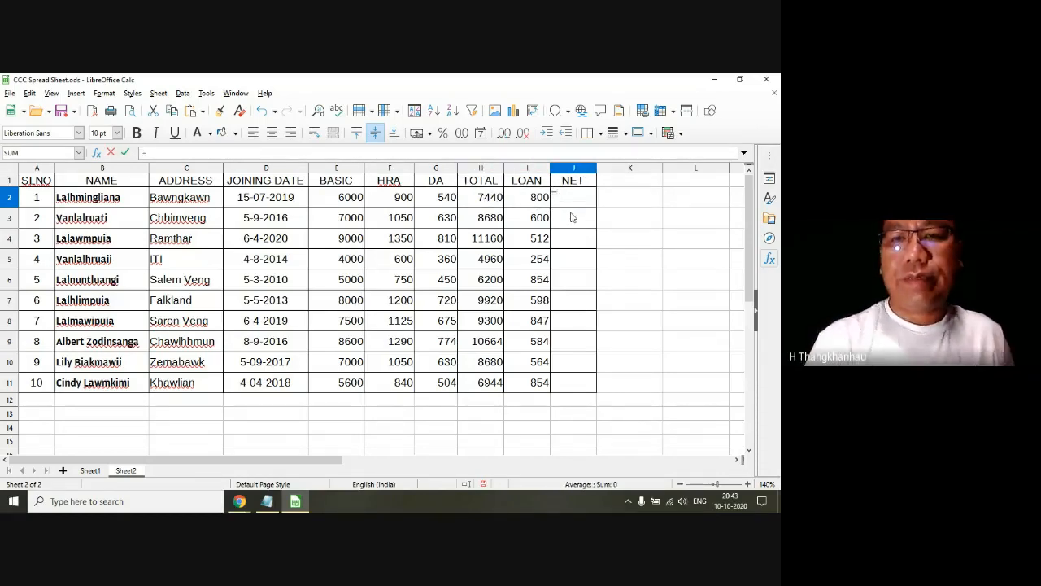
left_click(485, 199)
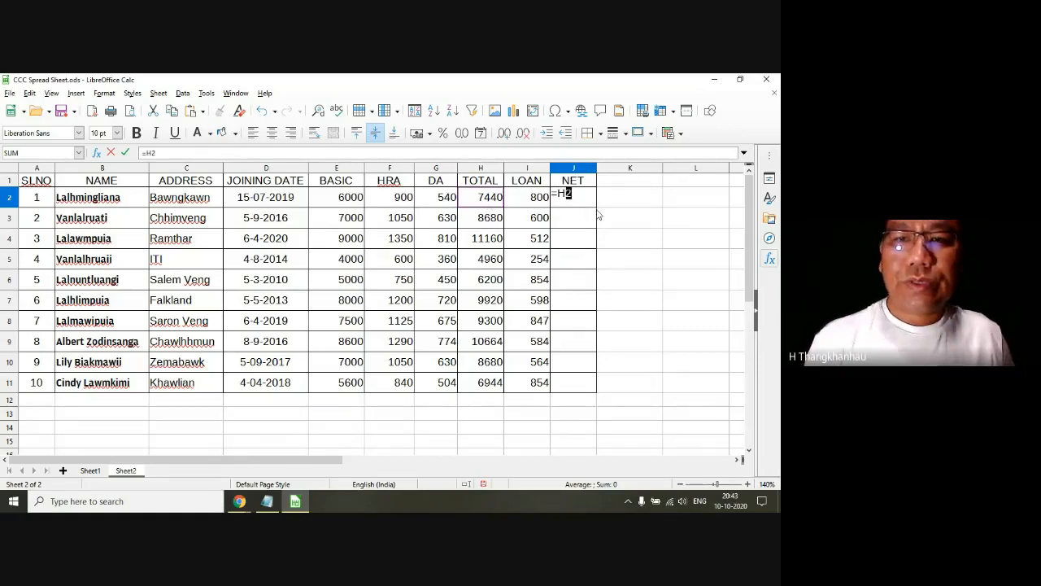
type("-")
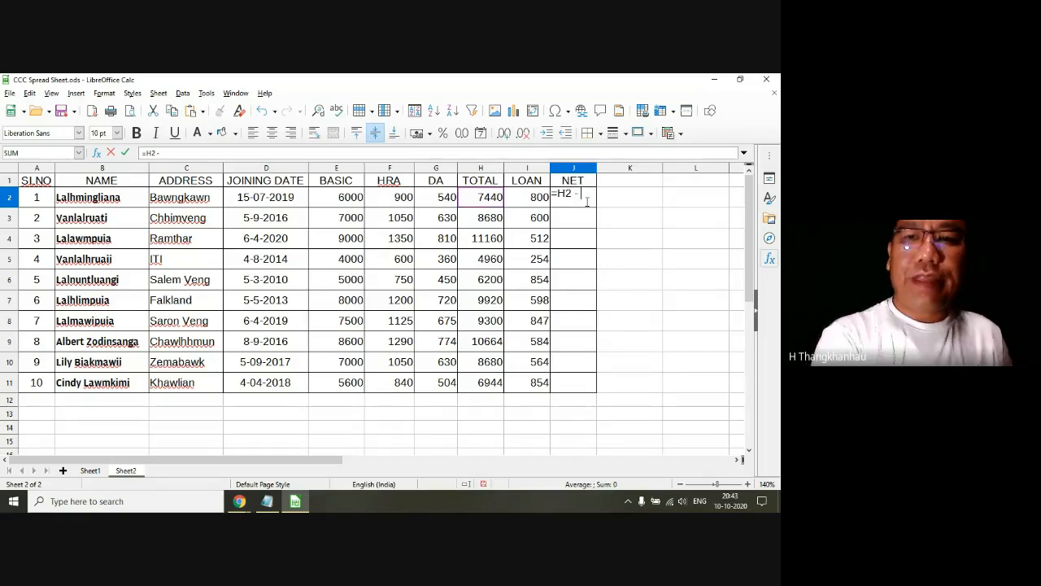
left_click(542, 203)
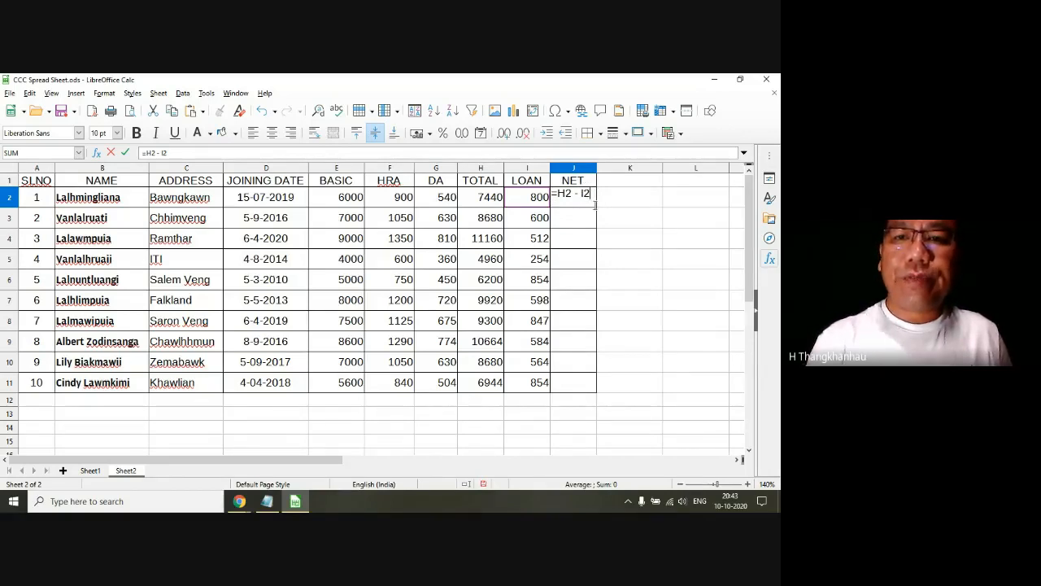
key("Return")
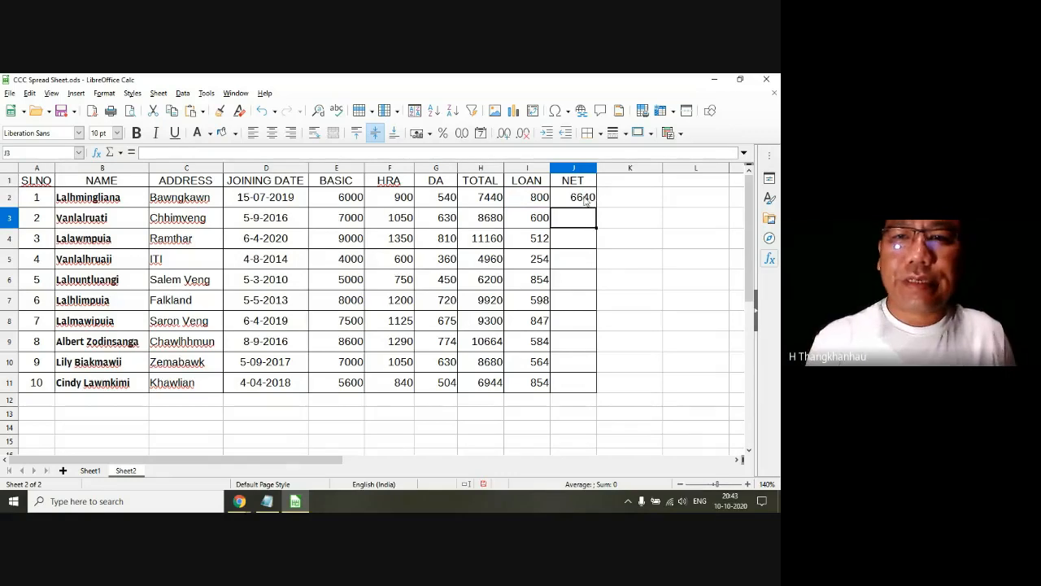
Step: AutoFill the NET formula from J2 down to J11 and check the copied formulas in the column
left_click(594, 203)
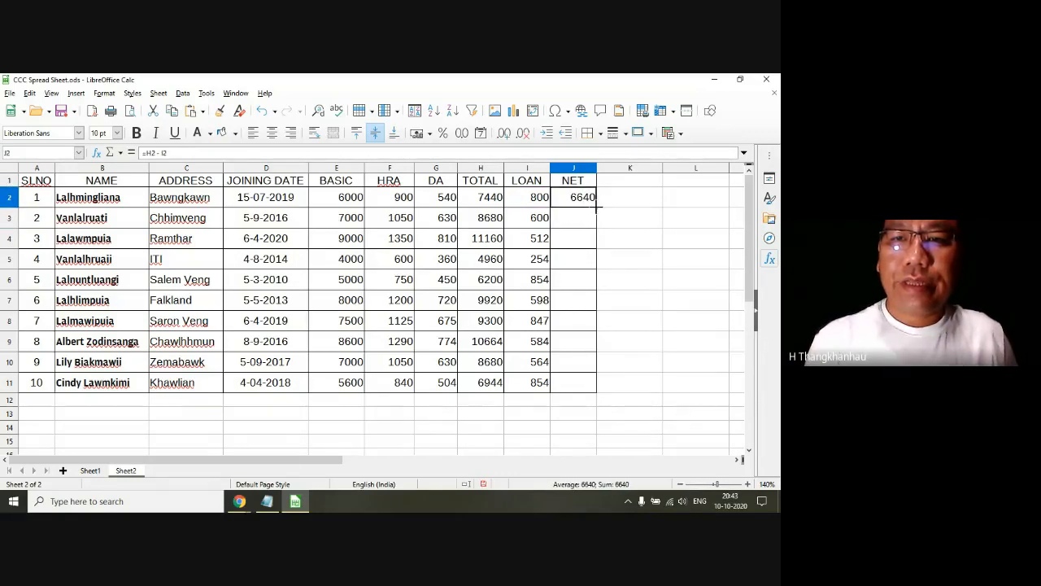
double_click(596, 207)
left_click(565, 243)
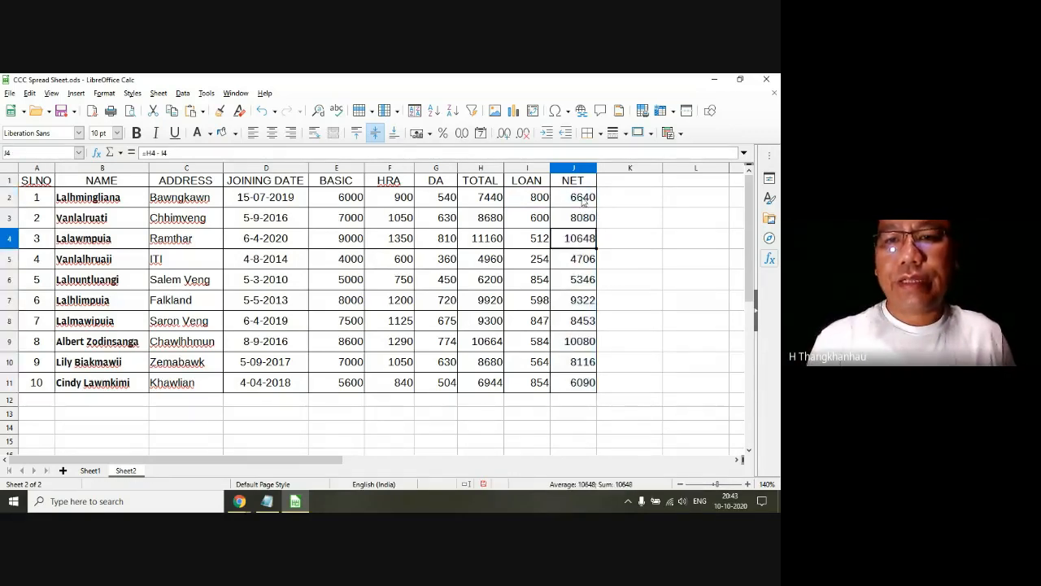
left_click(583, 202)
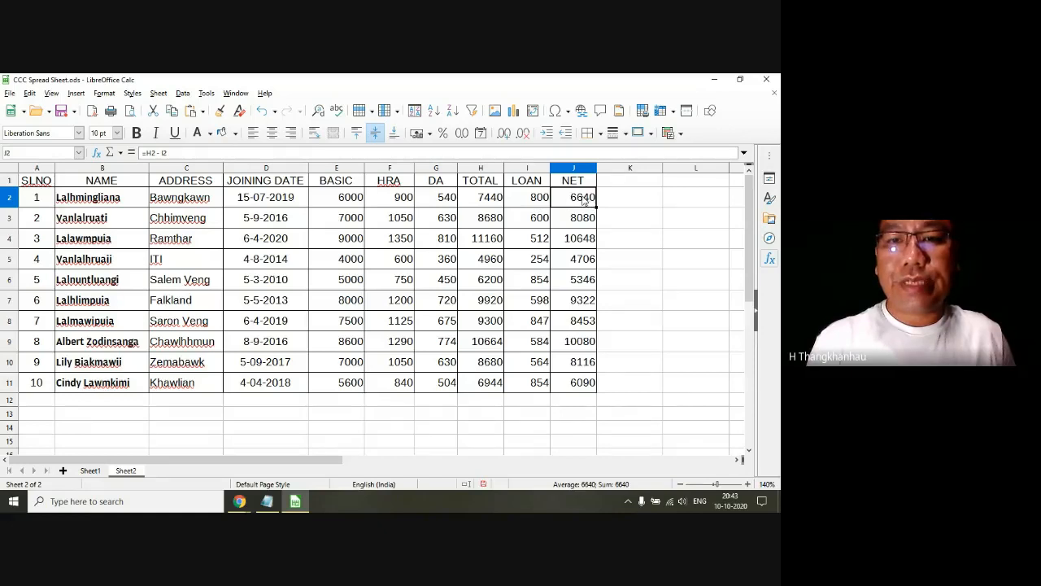
left_click_drag(583, 202, 590, 373)
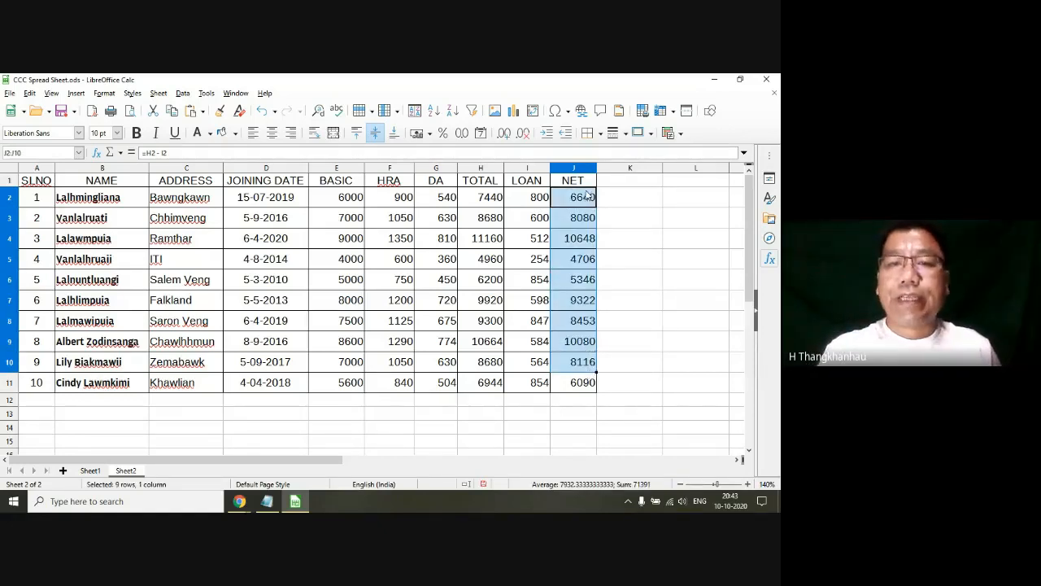
left_click(388, 241)
left_click(481, 257)
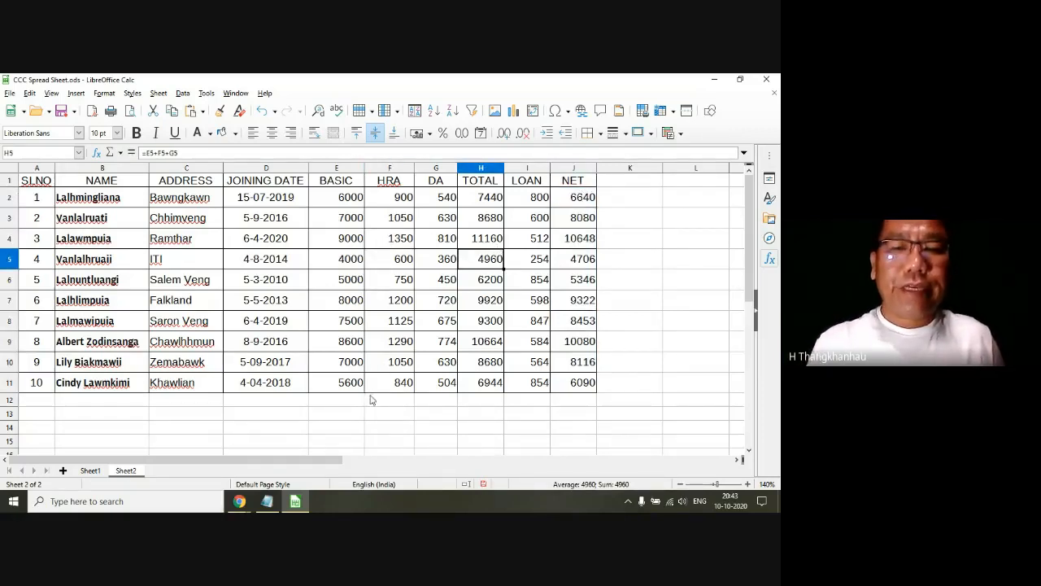
left_click(122, 370)
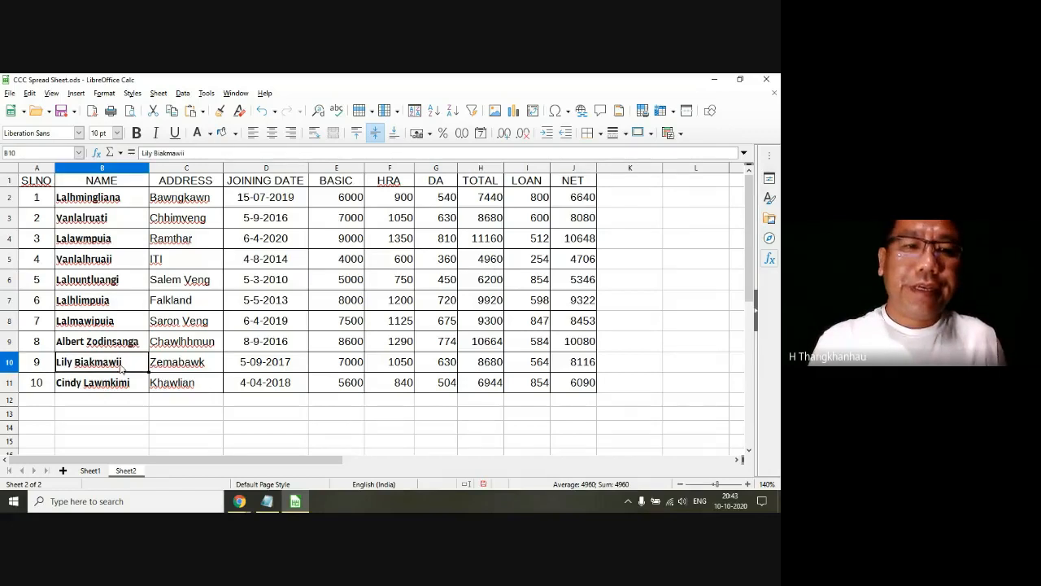
left_click_drag(31, 201, 580, 384)
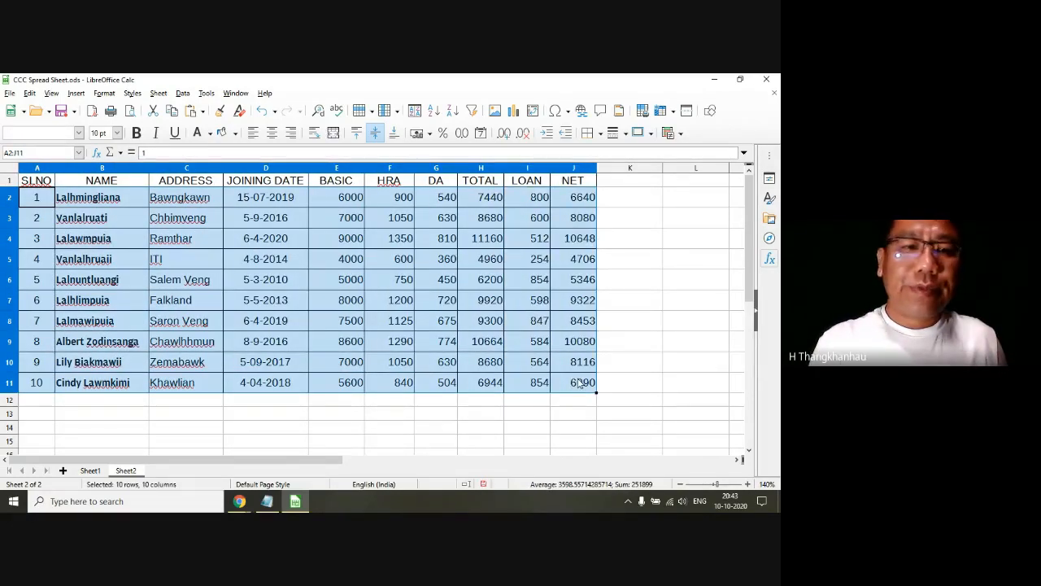
left_click(122, 383)
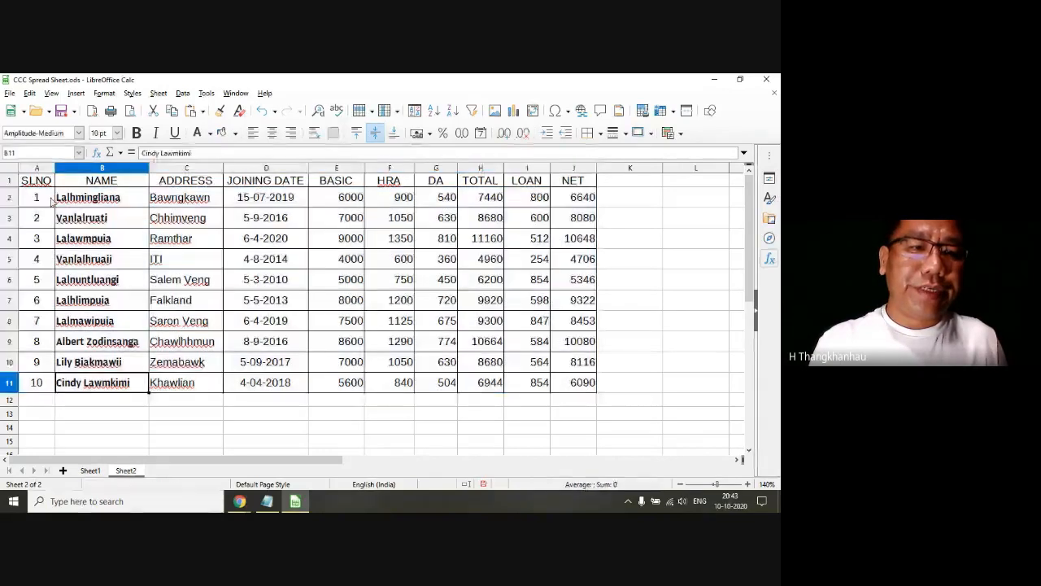
left_click_drag(37, 199, 38, 384)
left_click(301, 368)
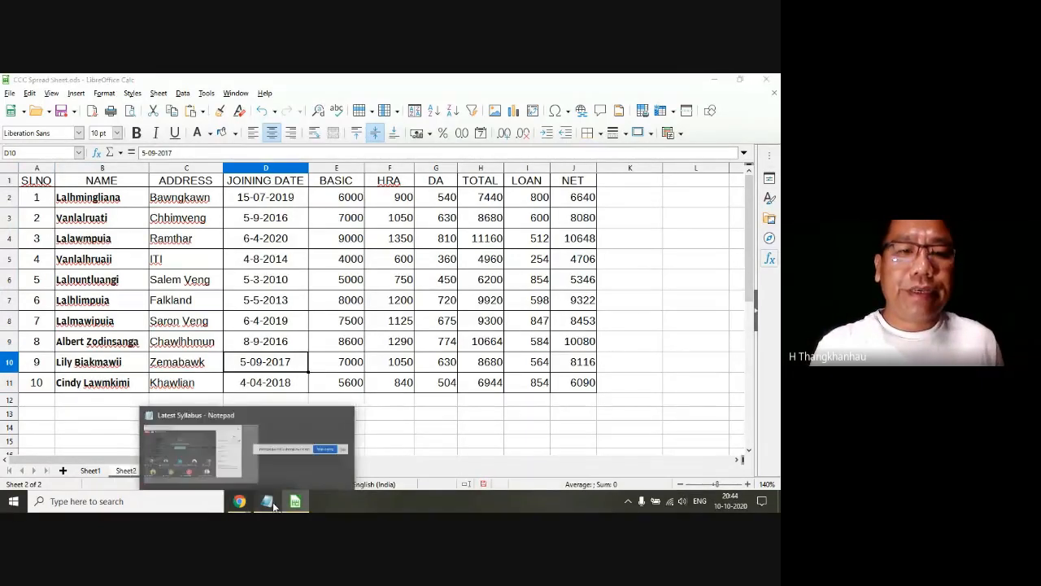
Step: Switch to the Latest Syllabus file in Notepad, highlight topic 4.3.7 Sorting & Filtering, and return to the spreadsheet
left_click(266, 443)
left_click(200, 305)
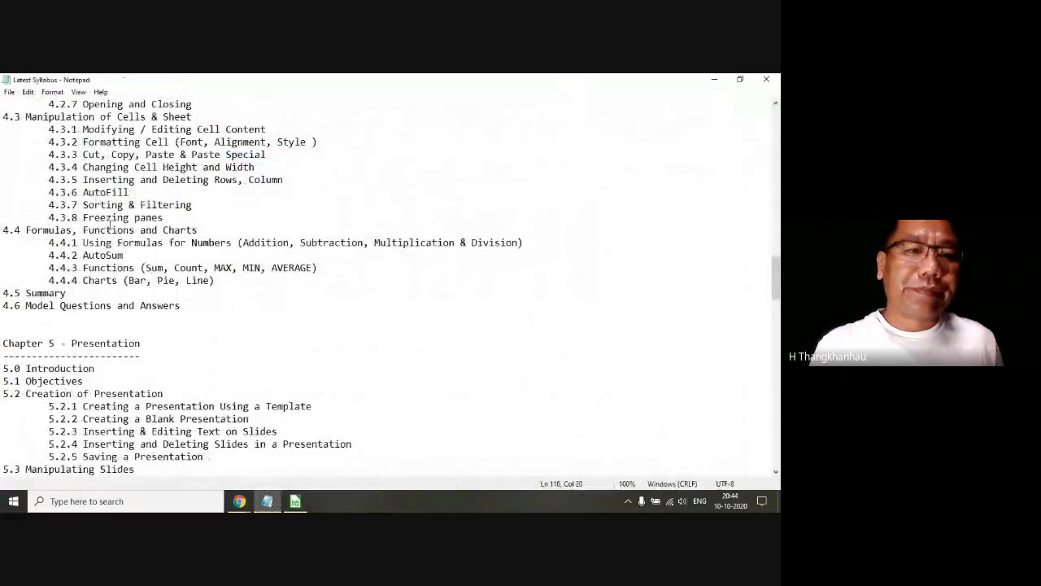
mouse_move(83, 205)
left_mouse_down()
mouse_move(192, 206)
mouse_move(83, 207)
left_mouse_up()
left_click(166, 218)
double_click(150, 206)
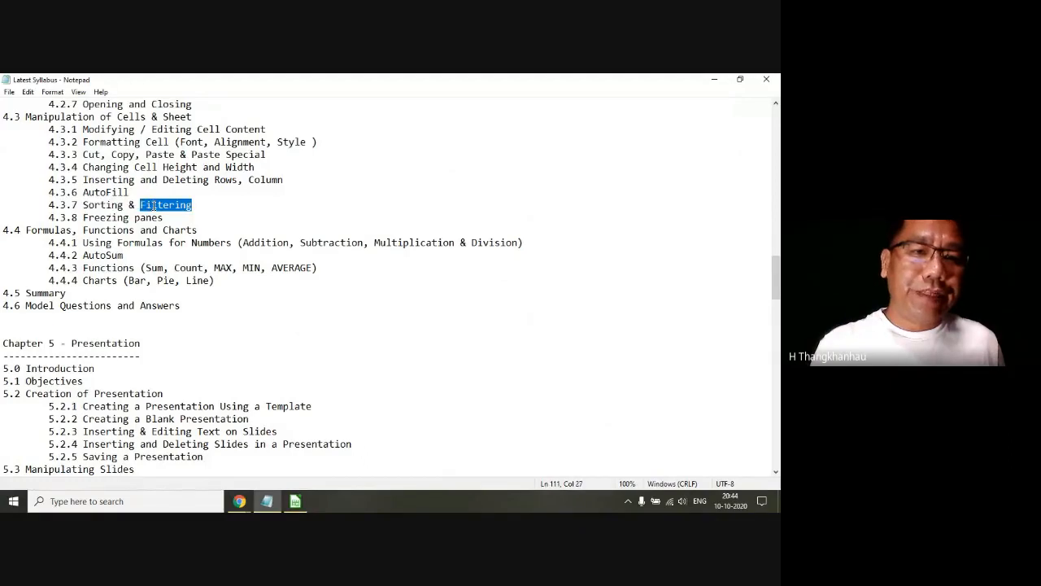
left_click_drag(221, 205, 32, 210)
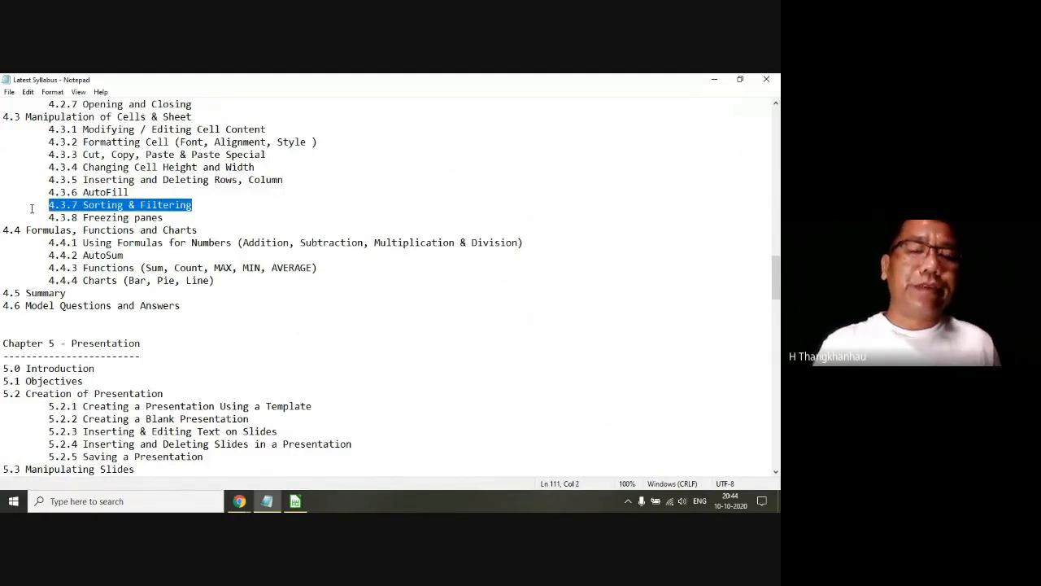
left_click(713, 79)
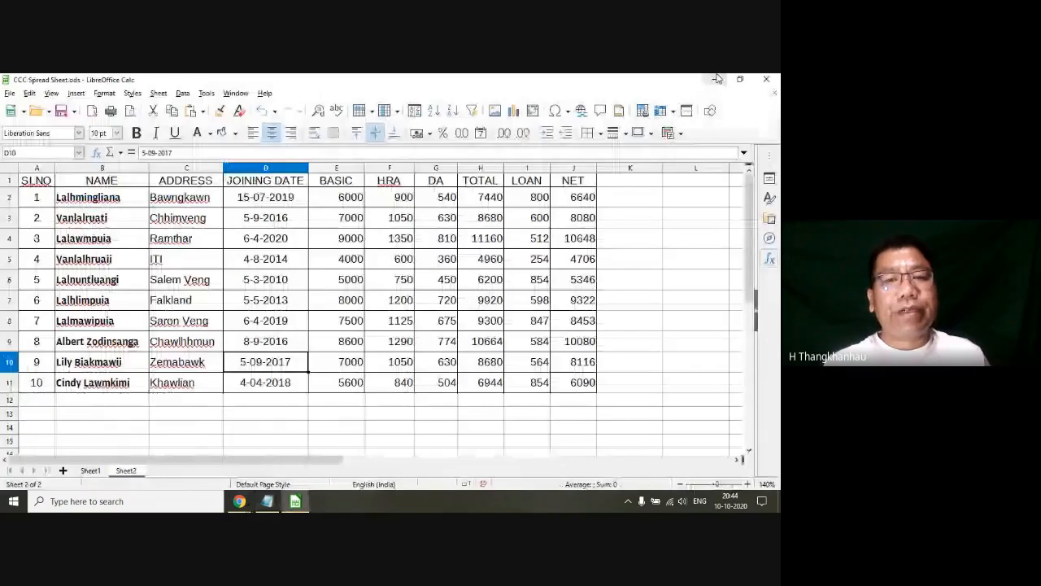
Step: Sort the salary table A1:J11 by the NET column in descending order
left_click(208, 276)
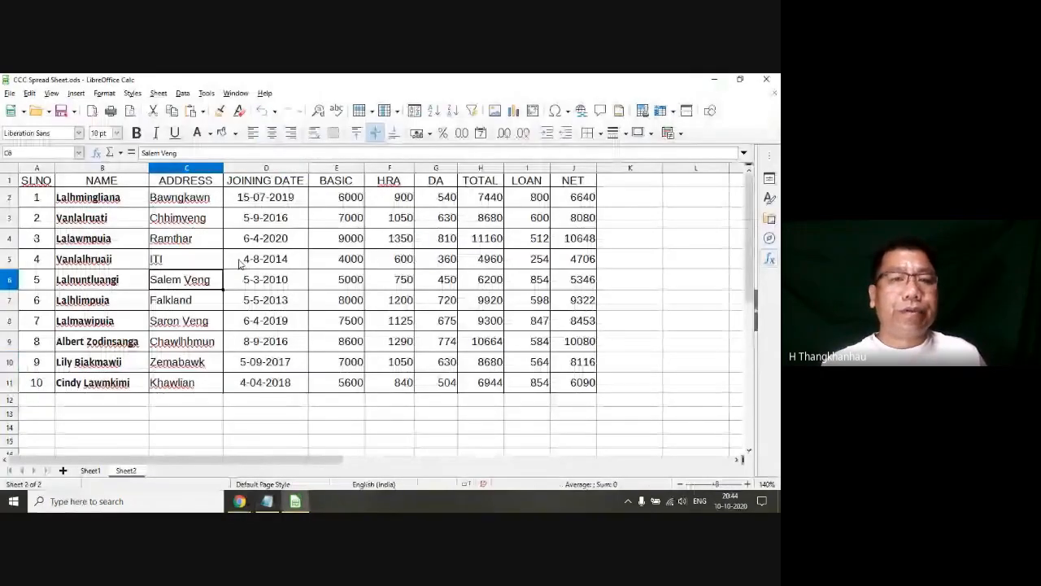
left_click(396, 260)
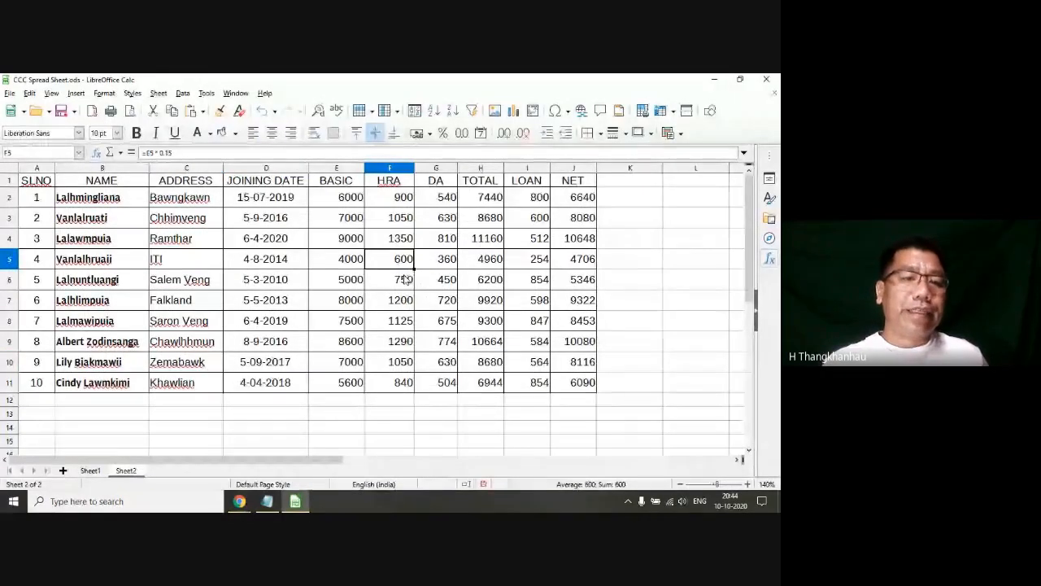
left_click_drag(45, 182, 581, 384)
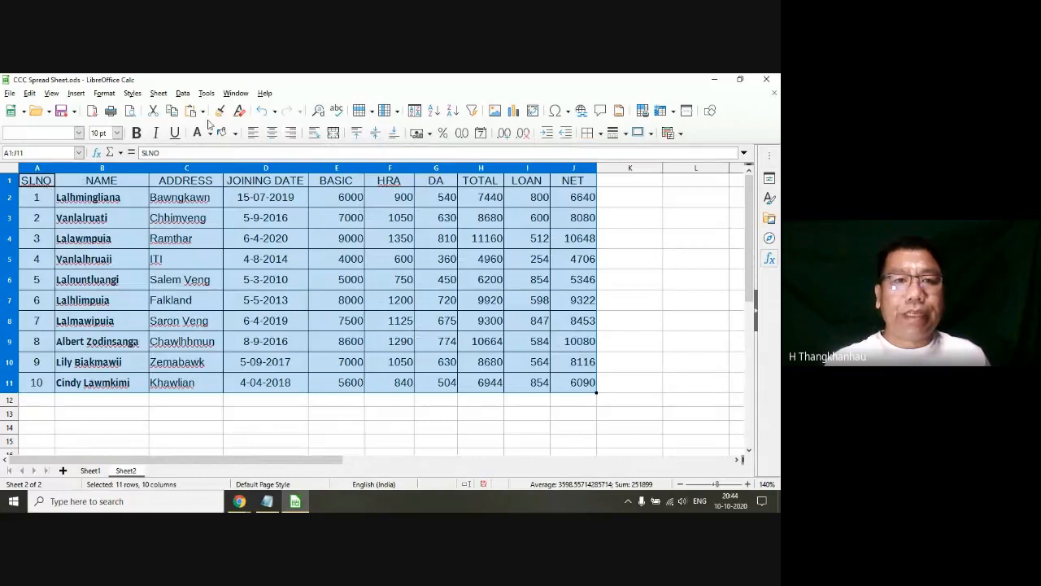
left_click(184, 93)
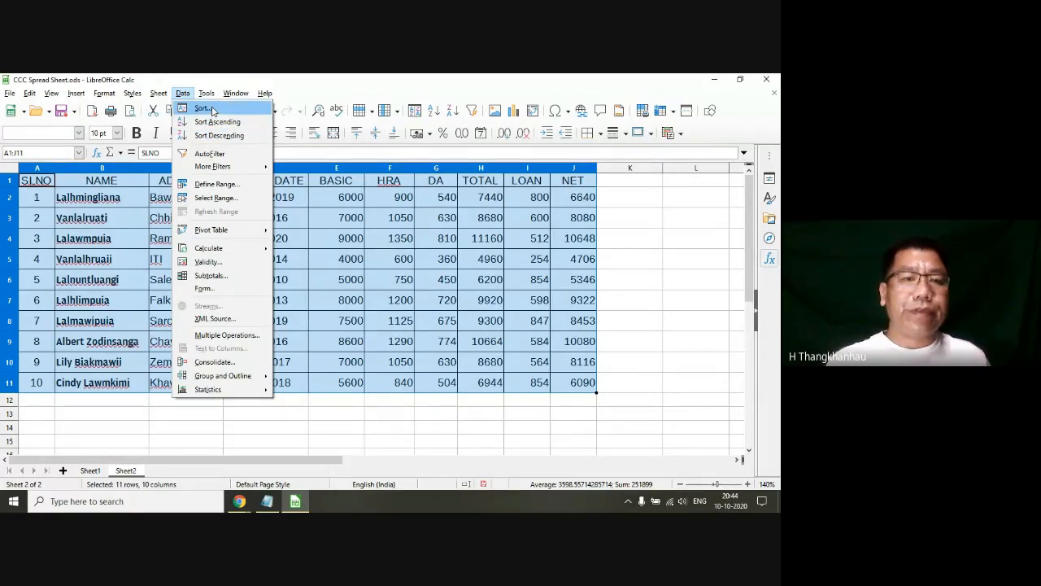
left_click(212, 109)
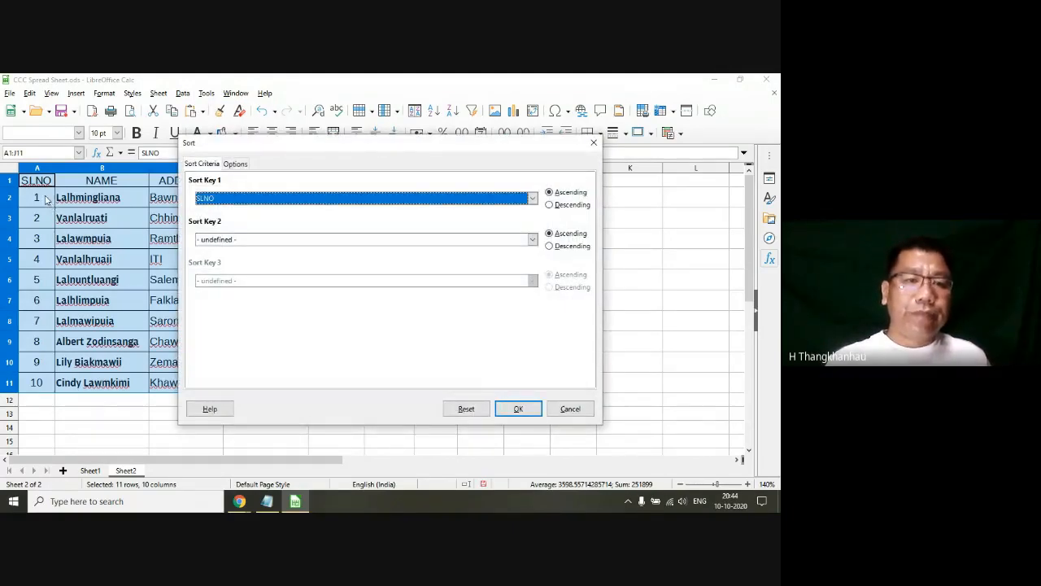
left_click(261, 200)
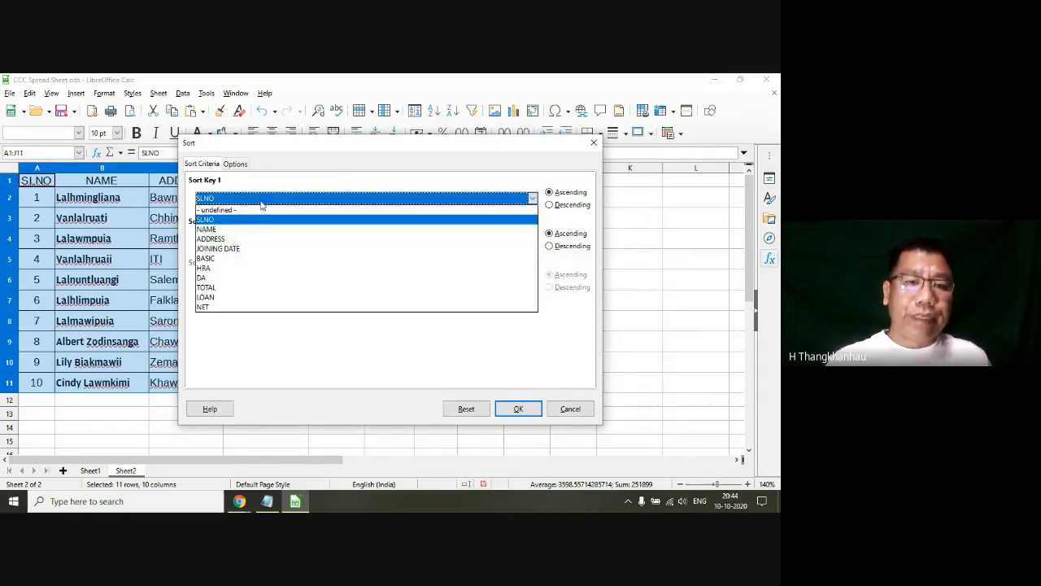
left_click(205, 308)
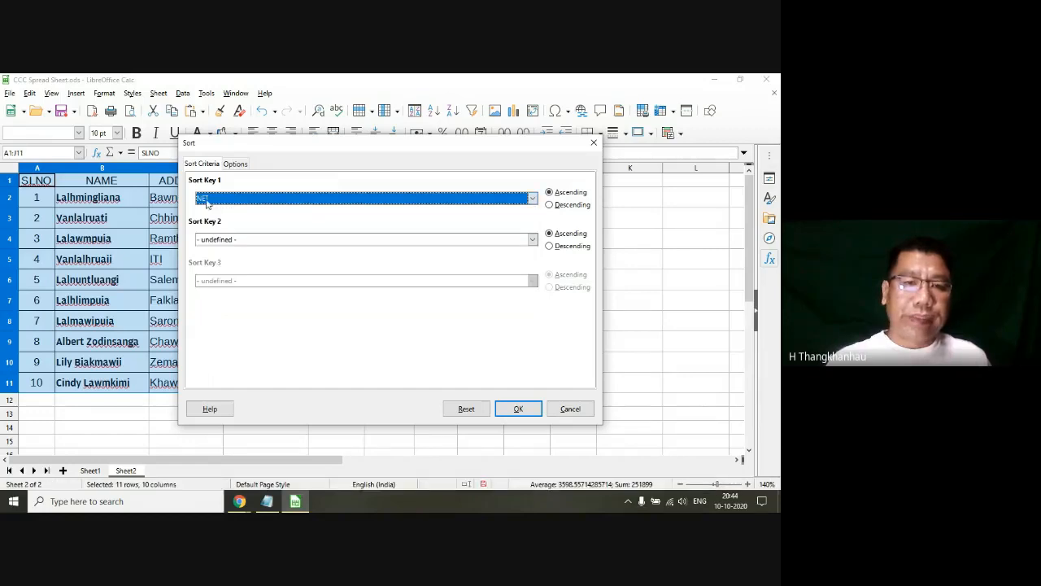
left_click(549, 206)
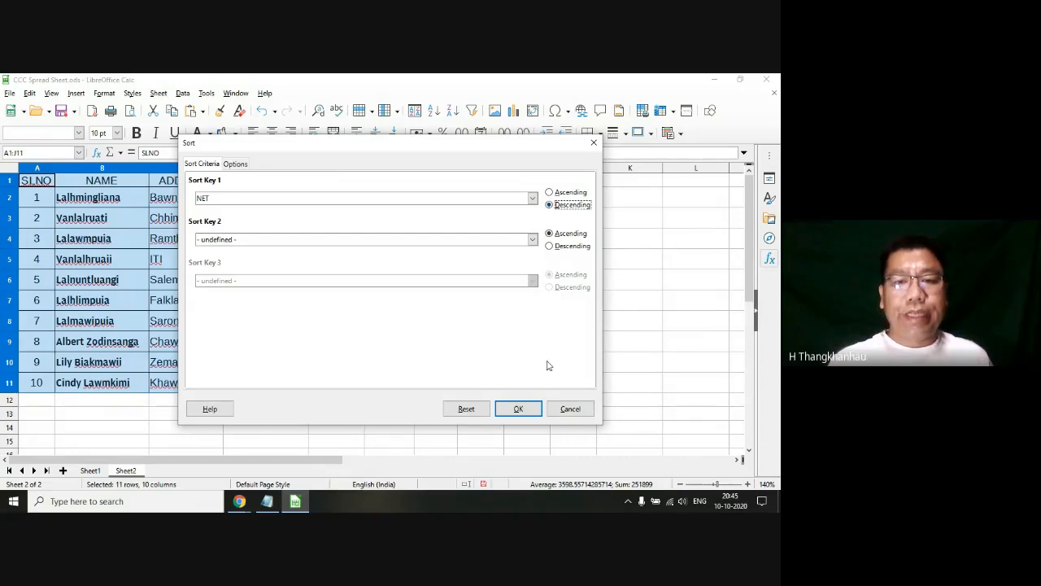
left_click(521, 409)
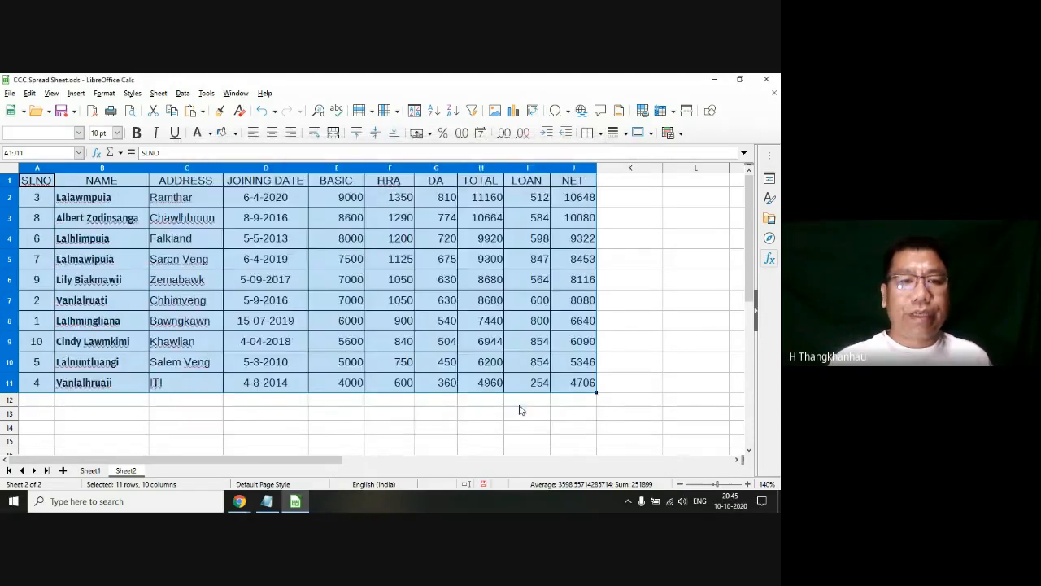
Step: Review the order of the sorted employee rows and the NET values in J2 to J11
left_click(454, 325)
left_click(517, 207)
left_click(108, 204)
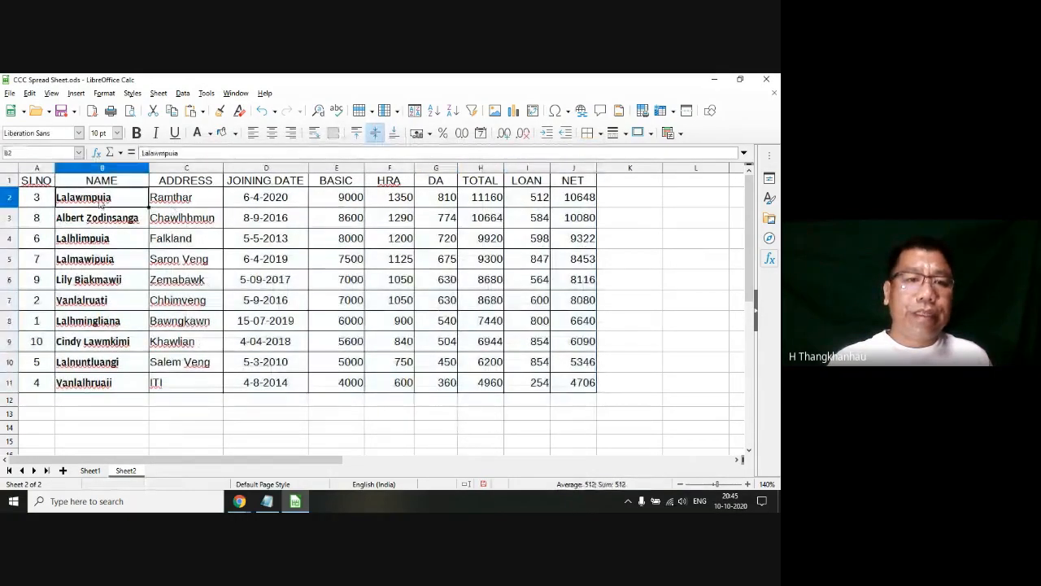
left_click_drag(41, 200, 570, 381)
left_click(584, 203)
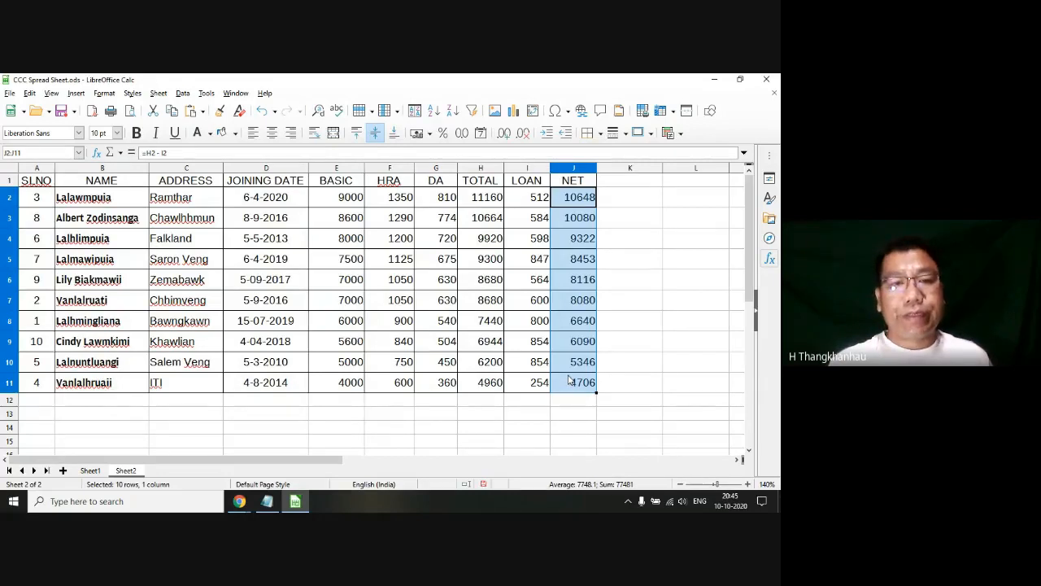
left_click(404, 330)
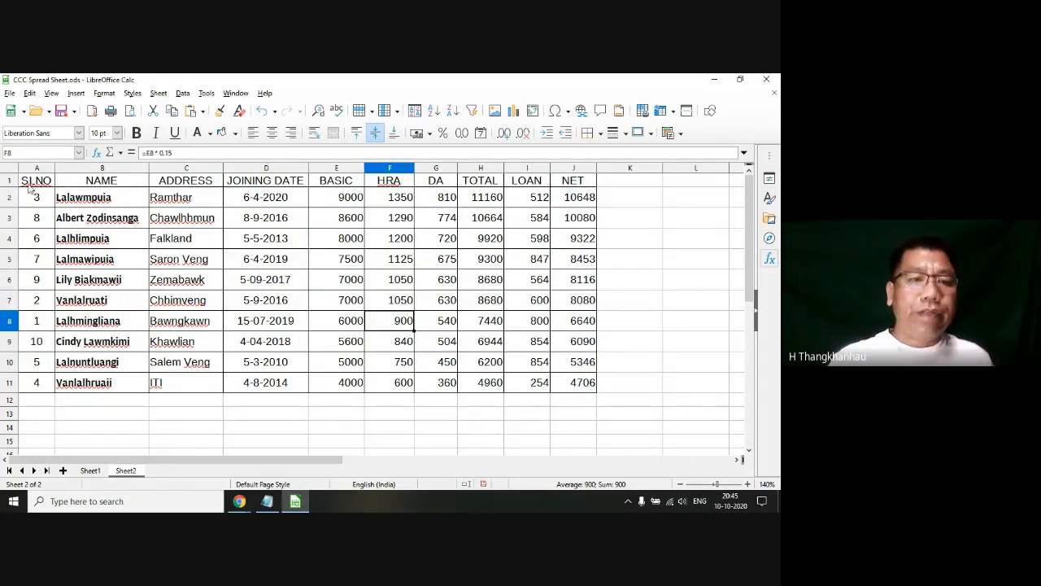
Step: Apply an AutoFilter to the whole salary table A1:J11, including its header row
left_click_drag(28, 186, 562, 389)
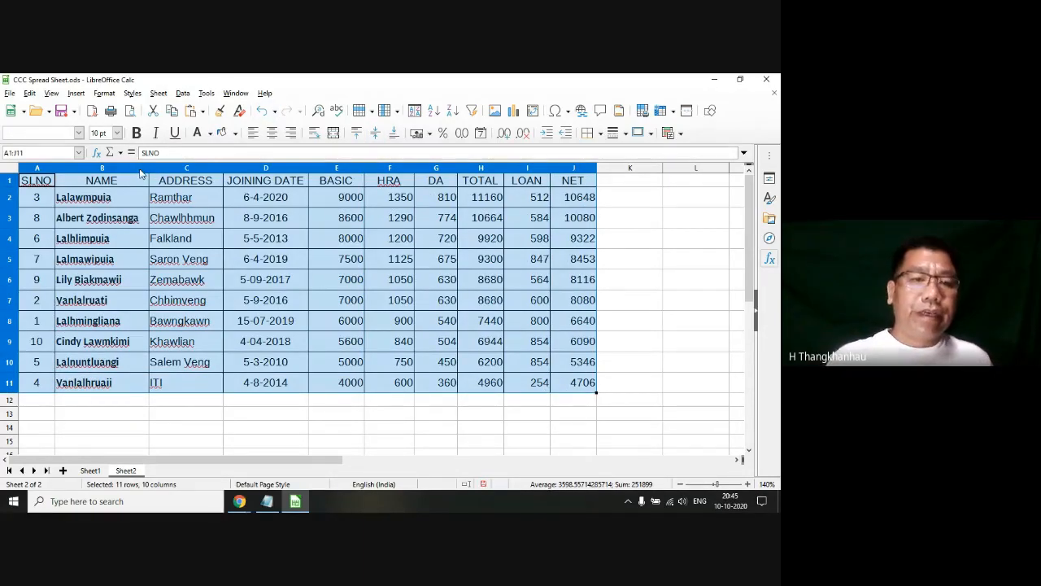
left_click(183, 96)
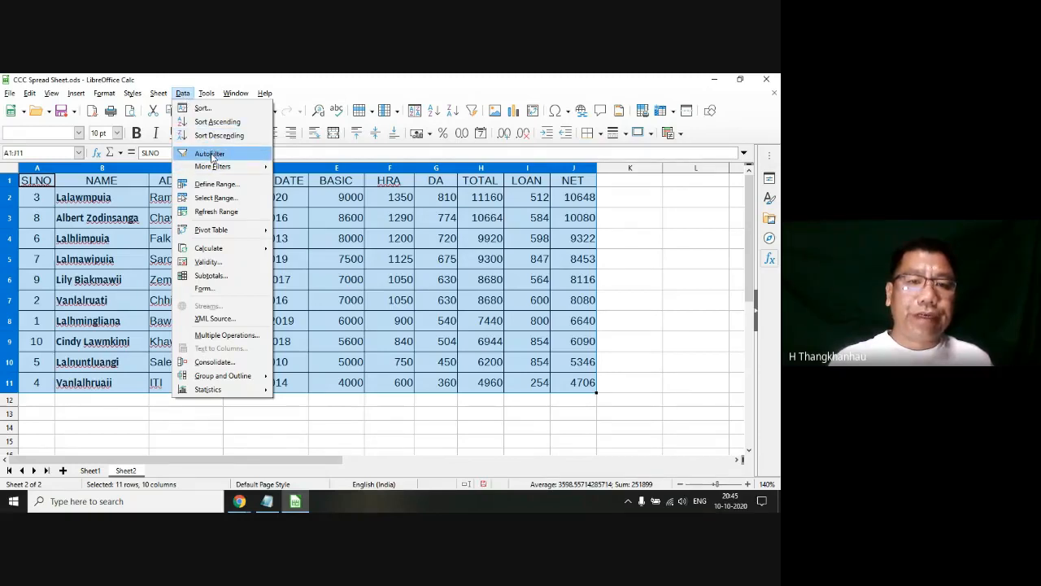
mouse_move(218, 166)
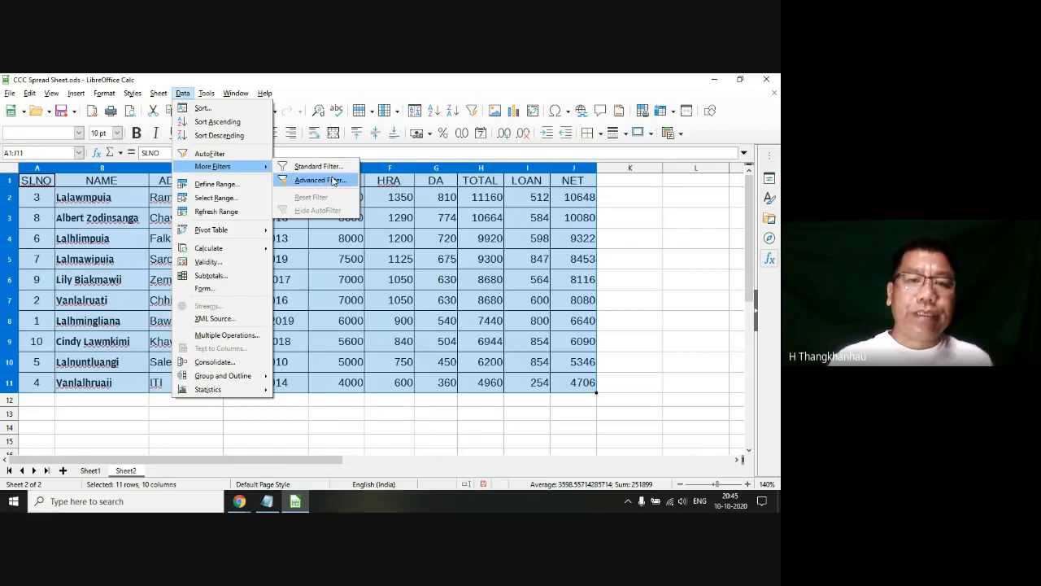
left_click(222, 152)
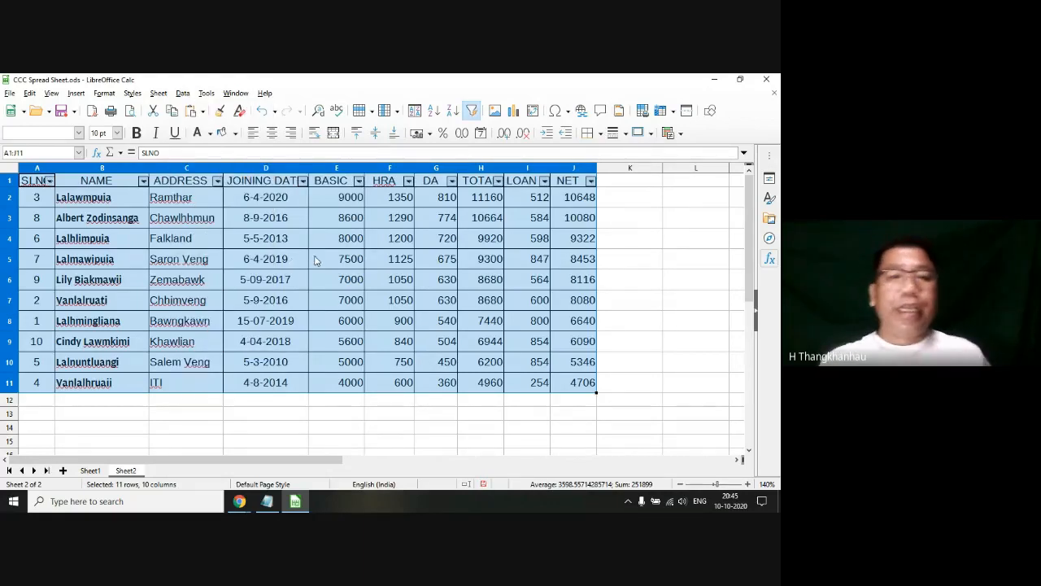
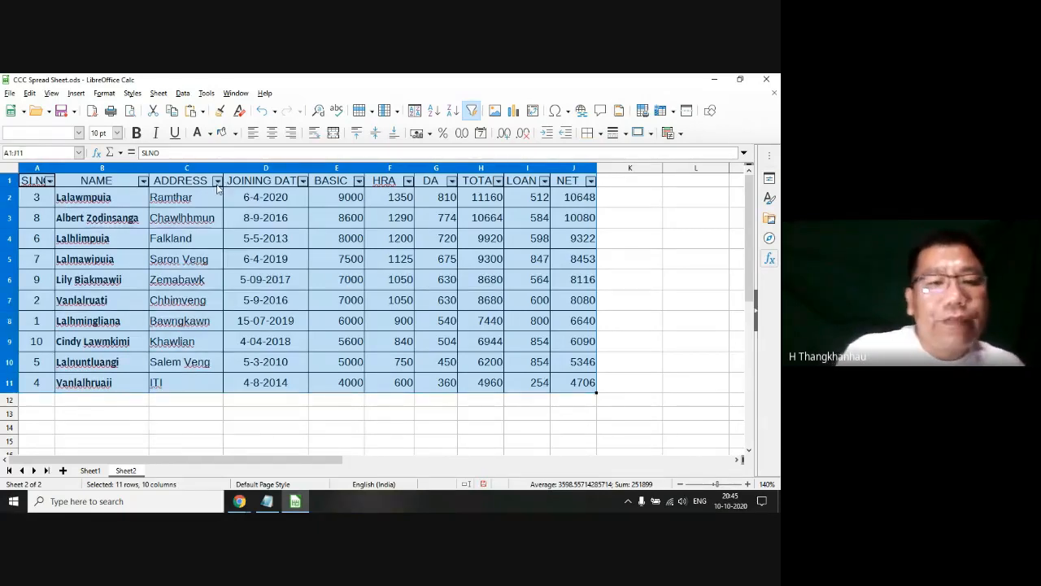
Step: Filter the ADDRESS column of the salary table to show only the ITI entry
left_click(218, 181)
scroll(220, 353, "up", 1)
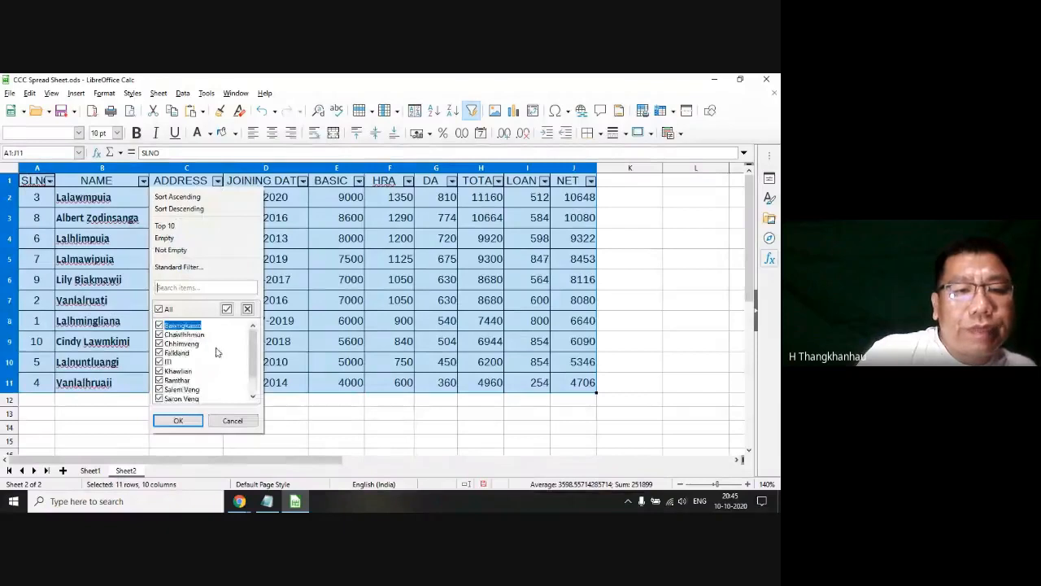
left_click(159, 309)
left_click(159, 362)
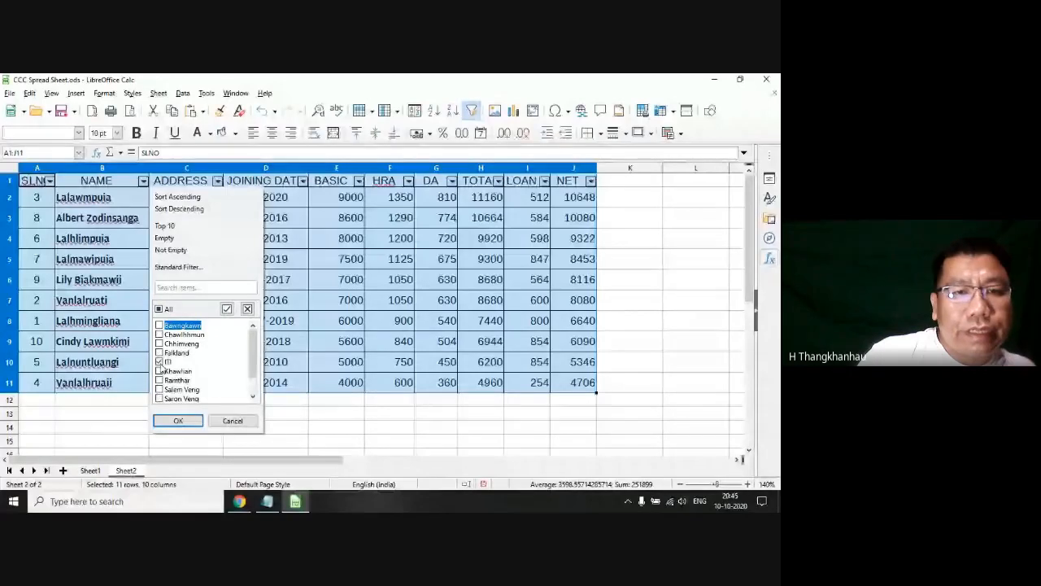
left_click(175, 422)
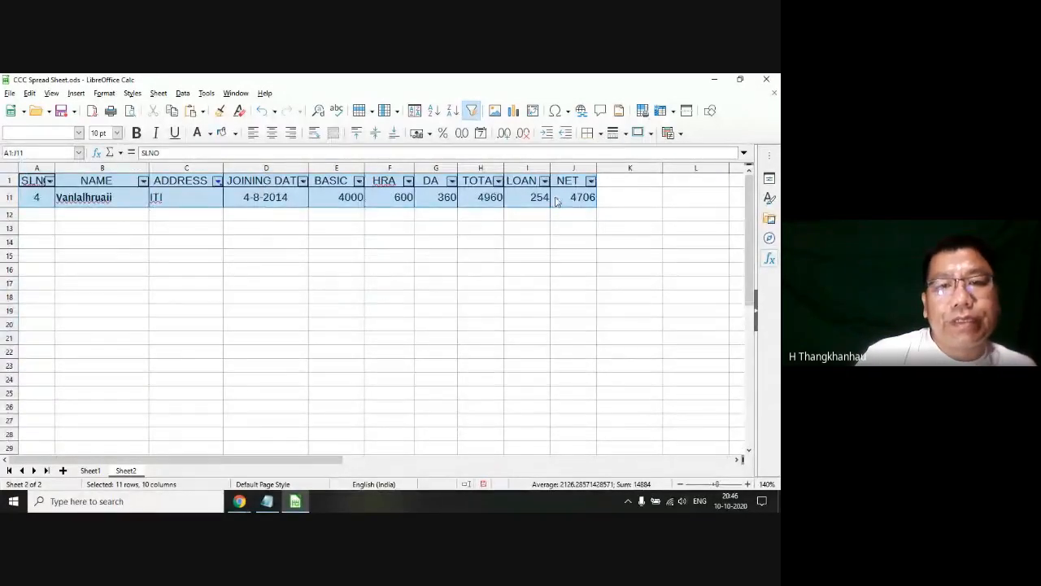
Step: Restore all entries in the ADDRESS filter and remove the AutoFilter from the salary table
left_click(217, 181)
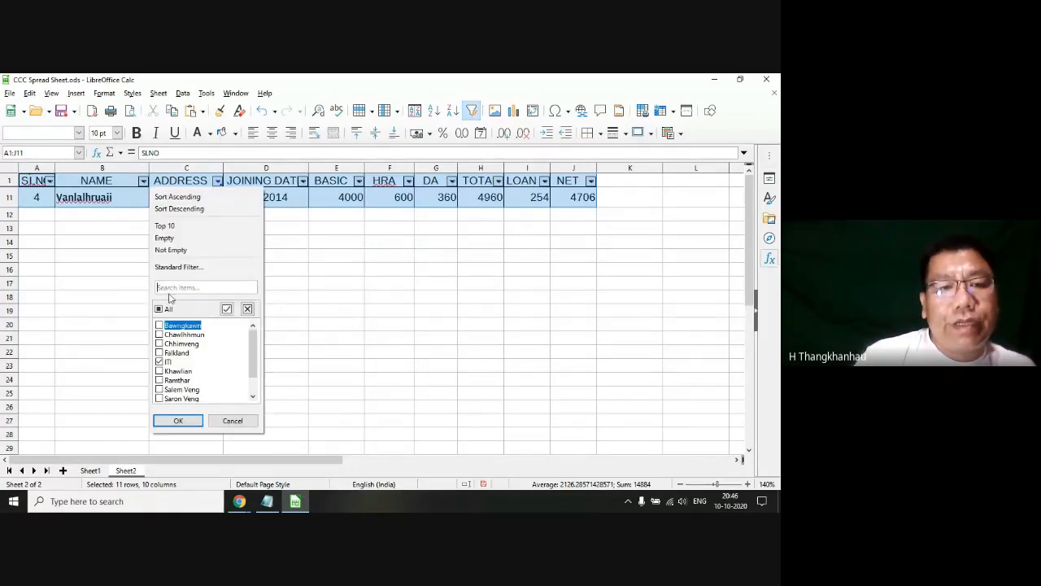
left_click(160, 309)
left_click(177, 421)
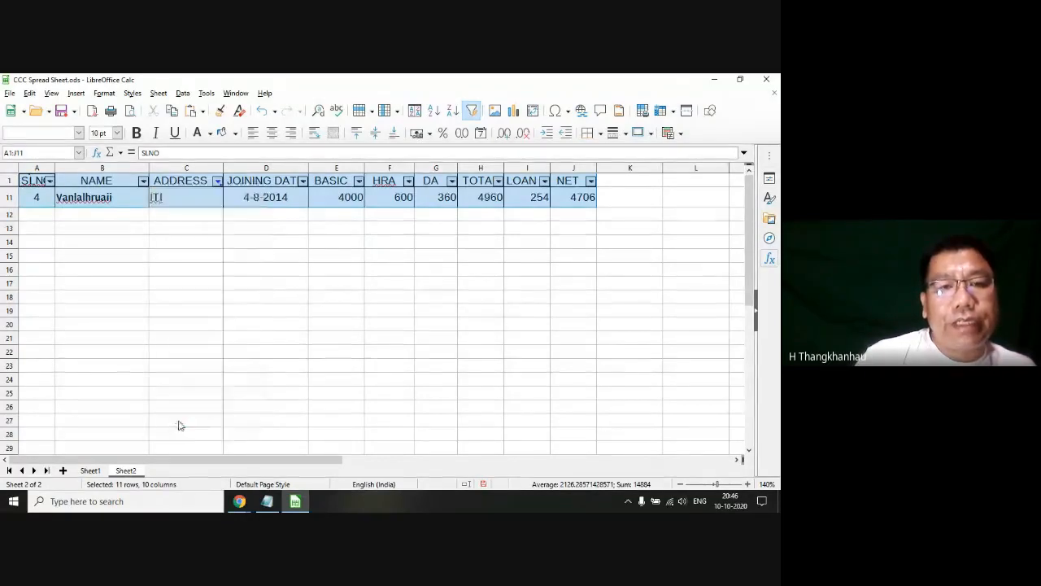
left_click(183, 94)
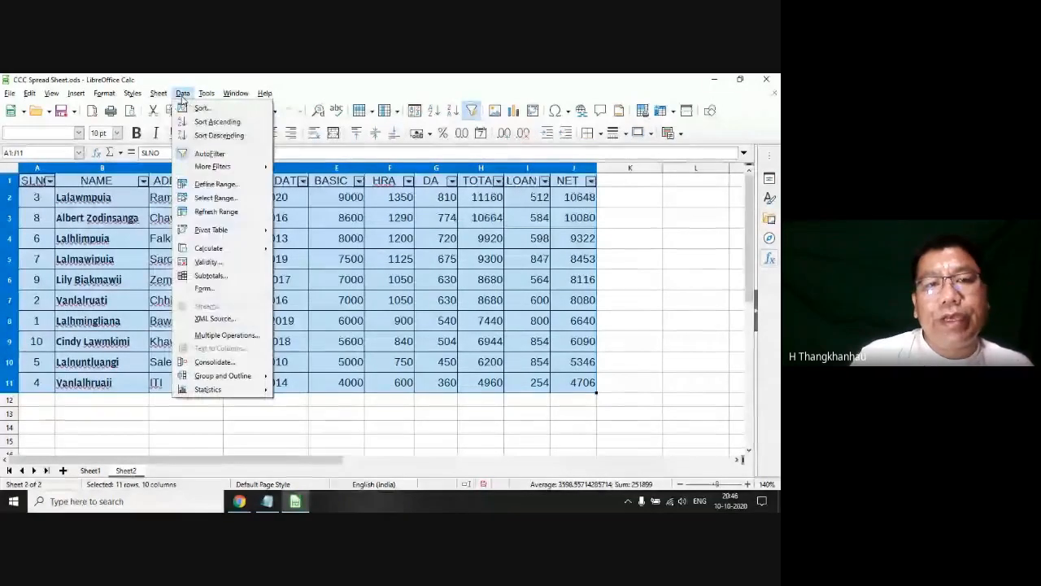
left_click(209, 155)
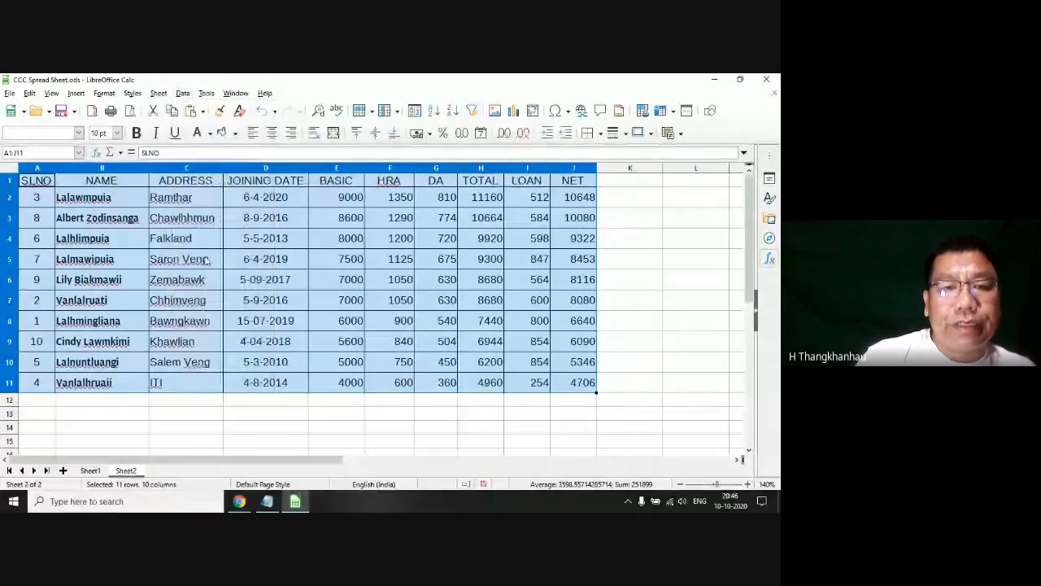
left_click(206, 259)
Step: Switch to the Latest Syllabus file in Notepad, highlight topic 4.3.8 Freezing panes, and return to the spreadsheet
left_click(267, 501)
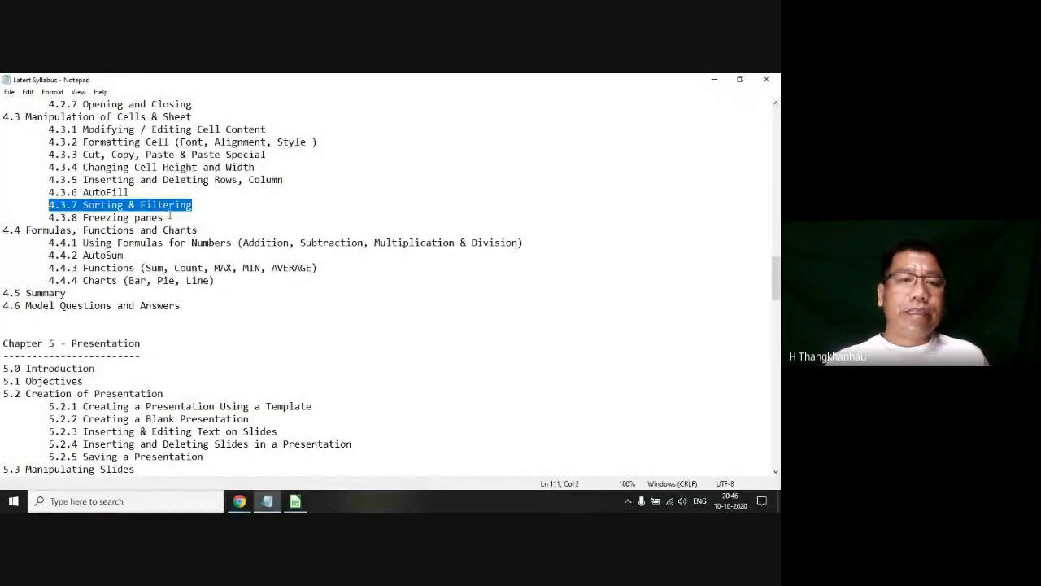
left_click_drag(169, 218, 1, 218)
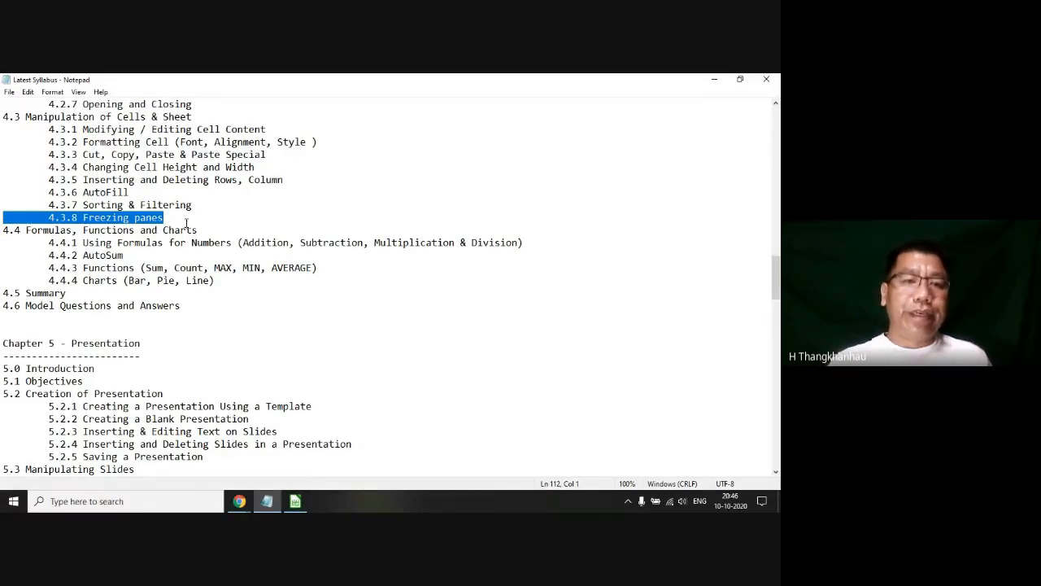
left_click_drag(168, 218, 2, 217)
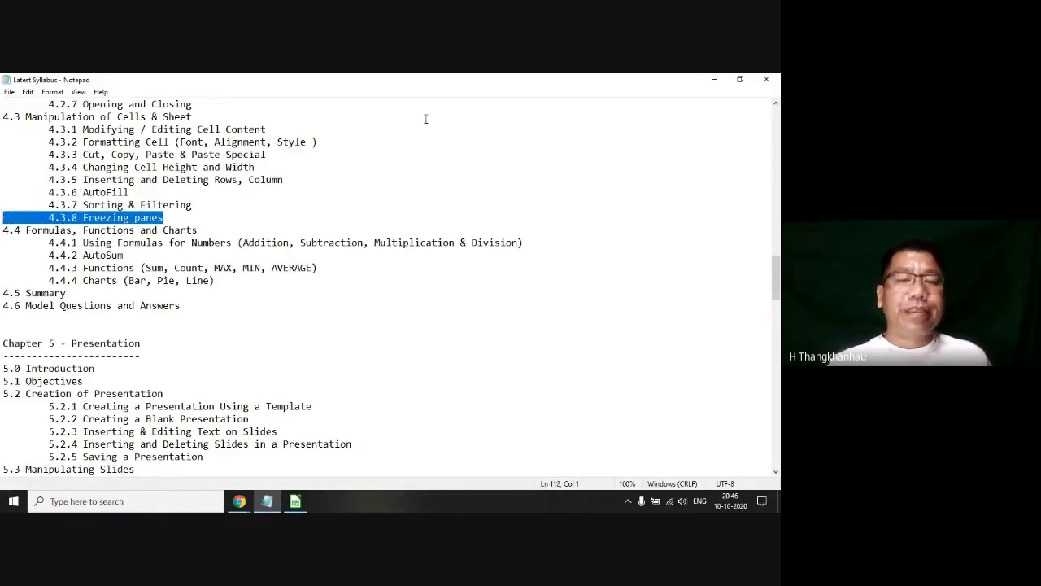
left_click(715, 79)
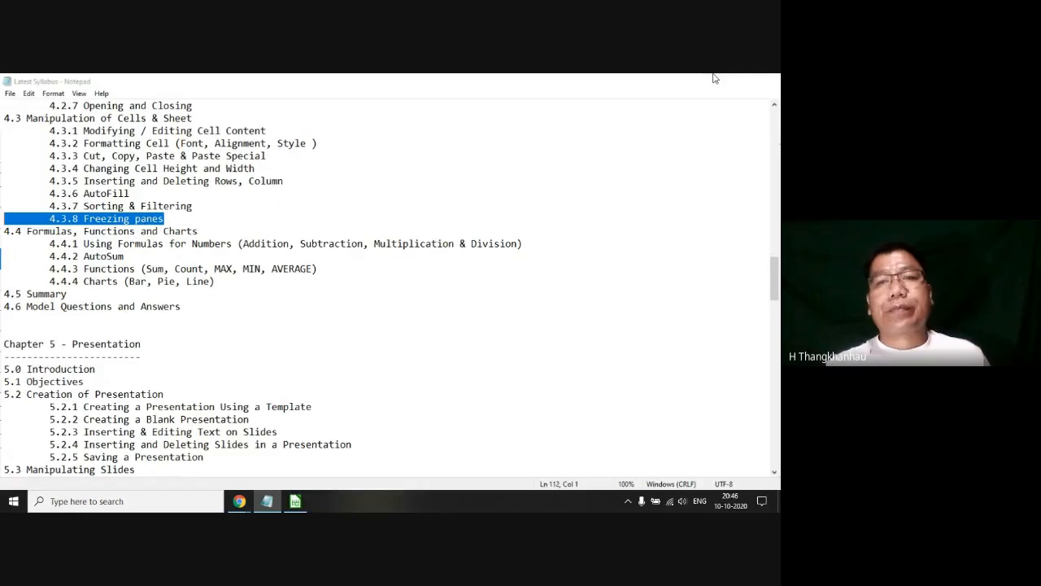
left_click(9, 181)
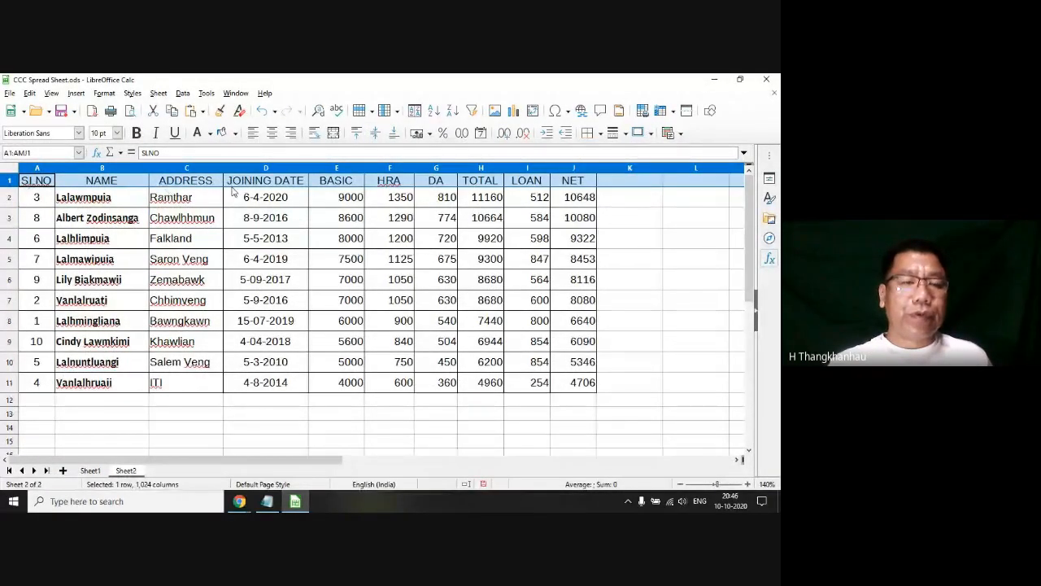
left_click(112, 233)
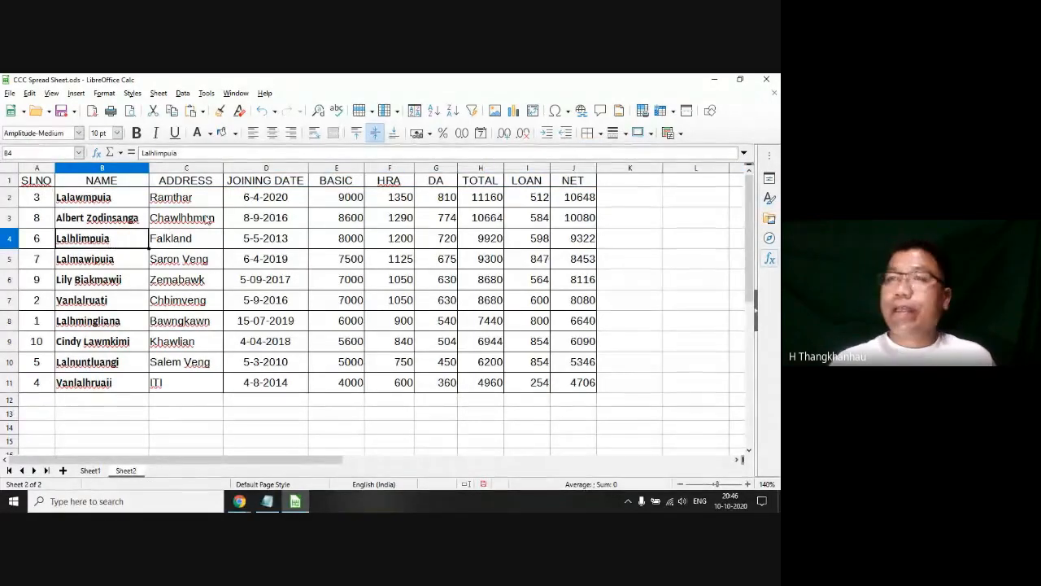
left_click(377, 237)
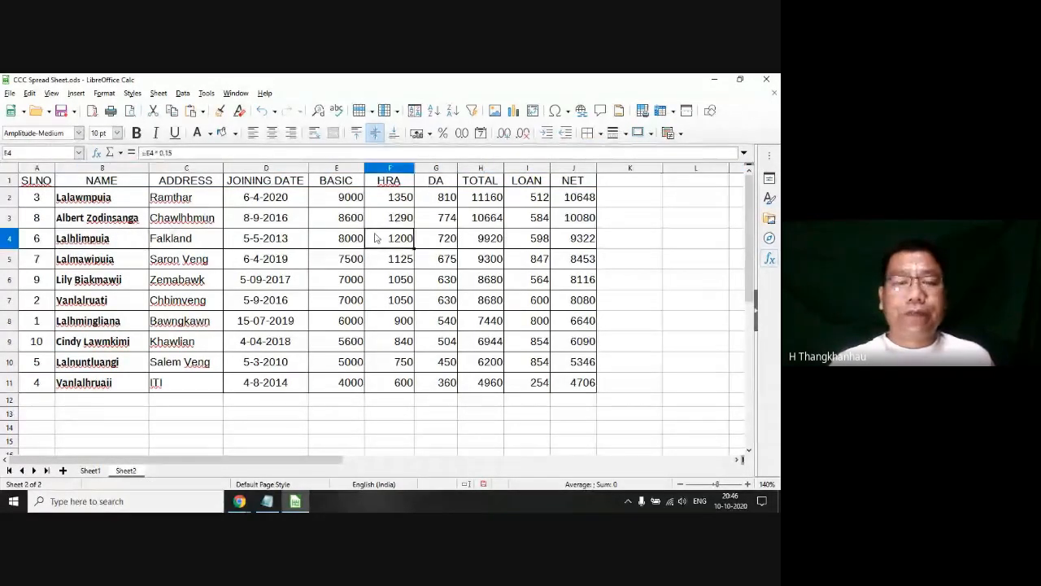
left_click(579, 187)
left_click(312, 236)
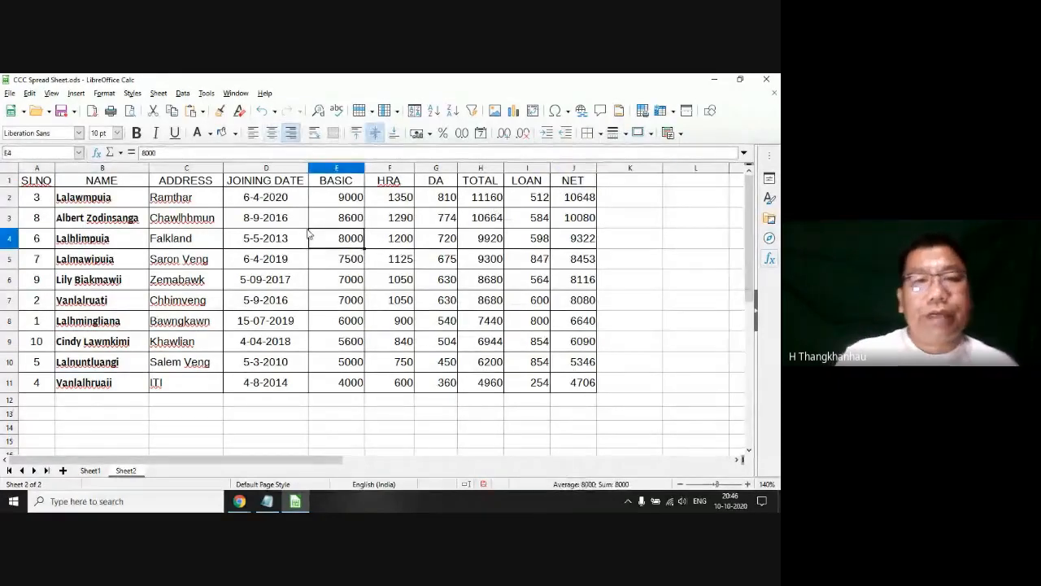
Step: Try to freeze header row 1 with Freeze Rows and Columns and test it by scrolling the sheet
left_click(8, 180)
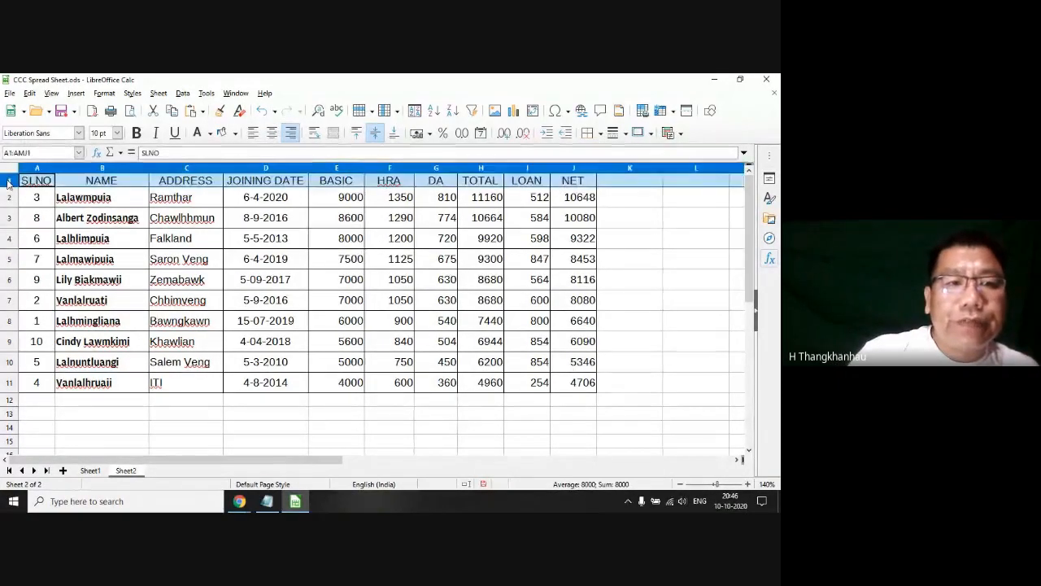
right_click(9, 184)
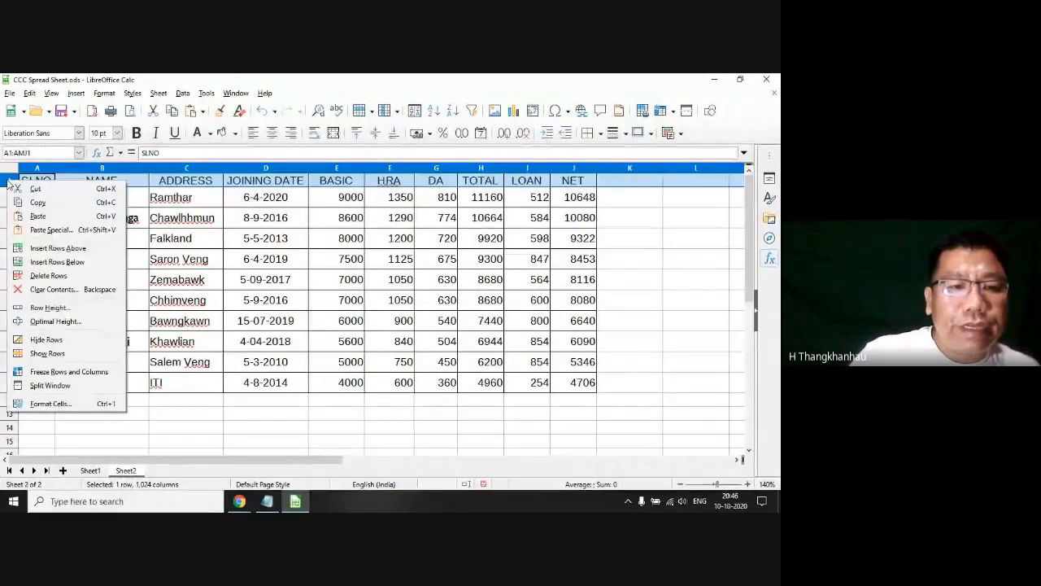
left_click(75, 372)
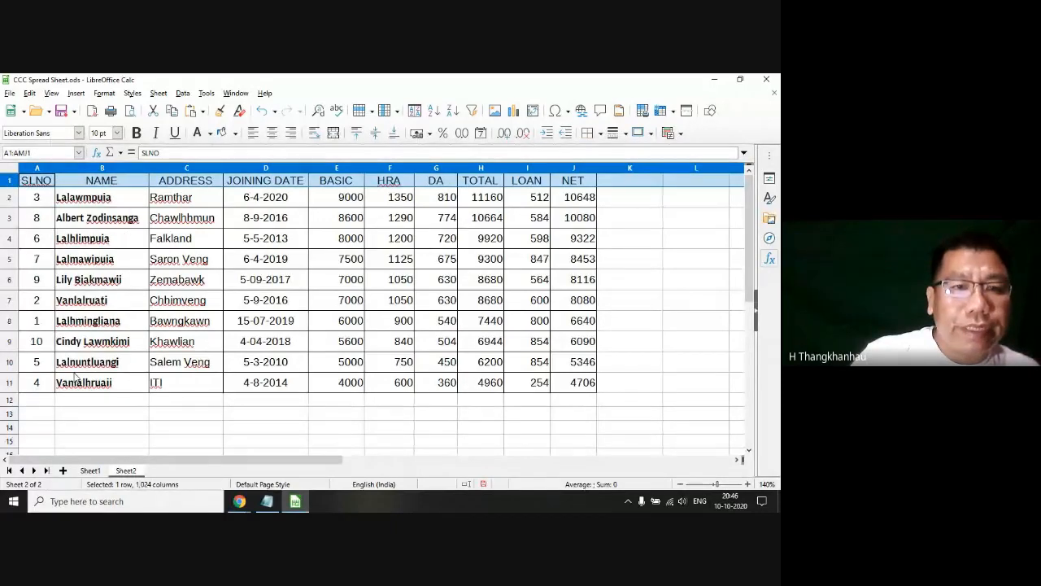
left_click(144, 341)
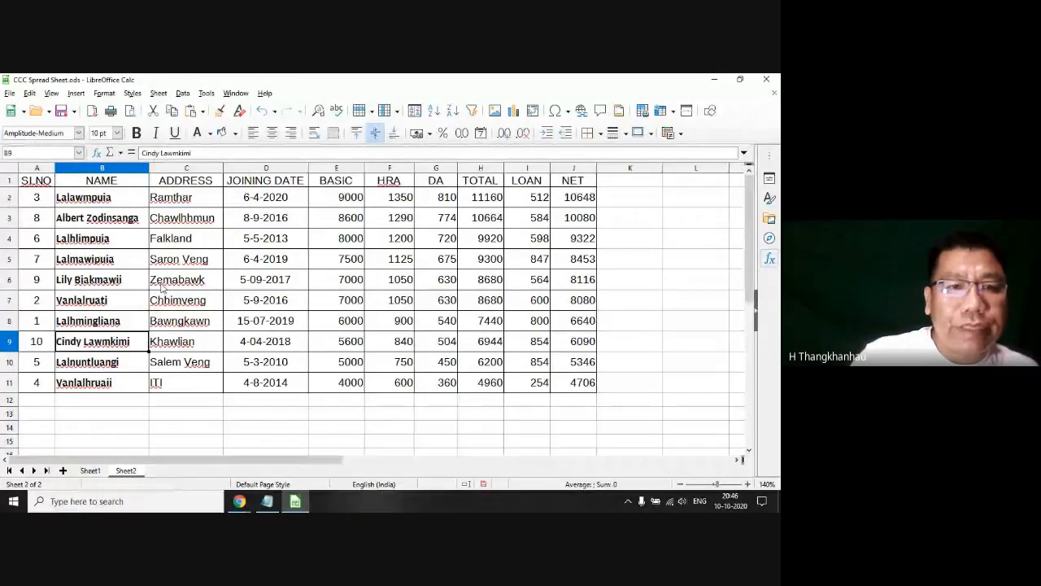
scroll(174, 290, "down", 7)
scroll(175, 288, "up", 7)
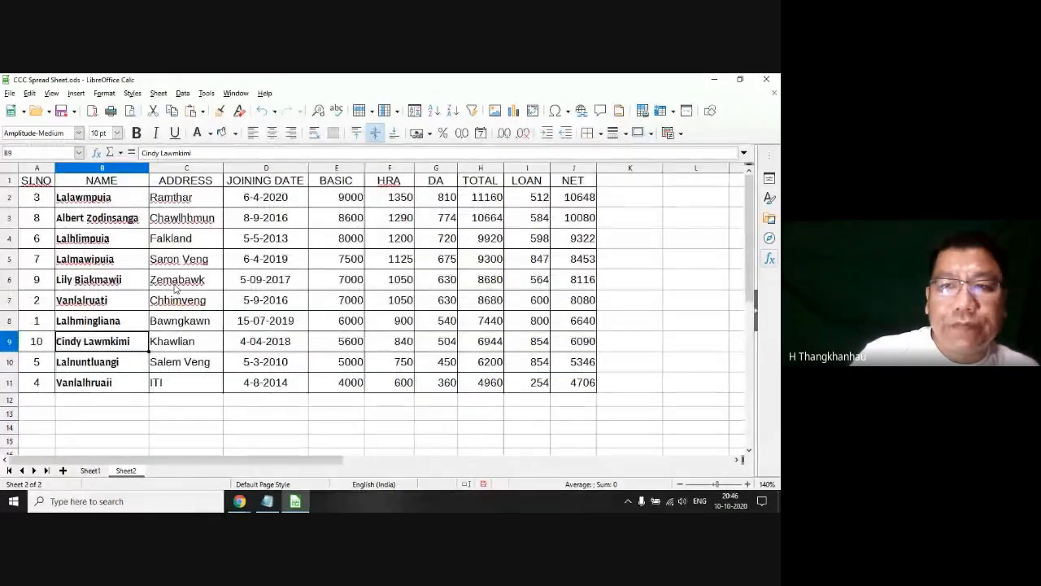
Step: Toggle Freeze Rows and Columns again for row 1 and check the SLNO and NAME header cells
left_click(11, 180)
right_click(15, 179)
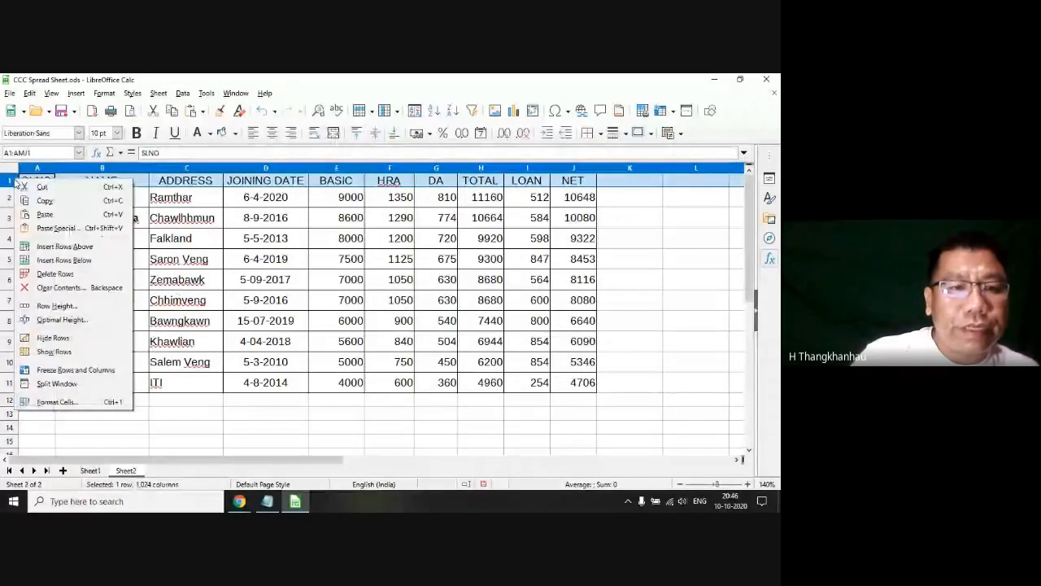
left_click(49, 370)
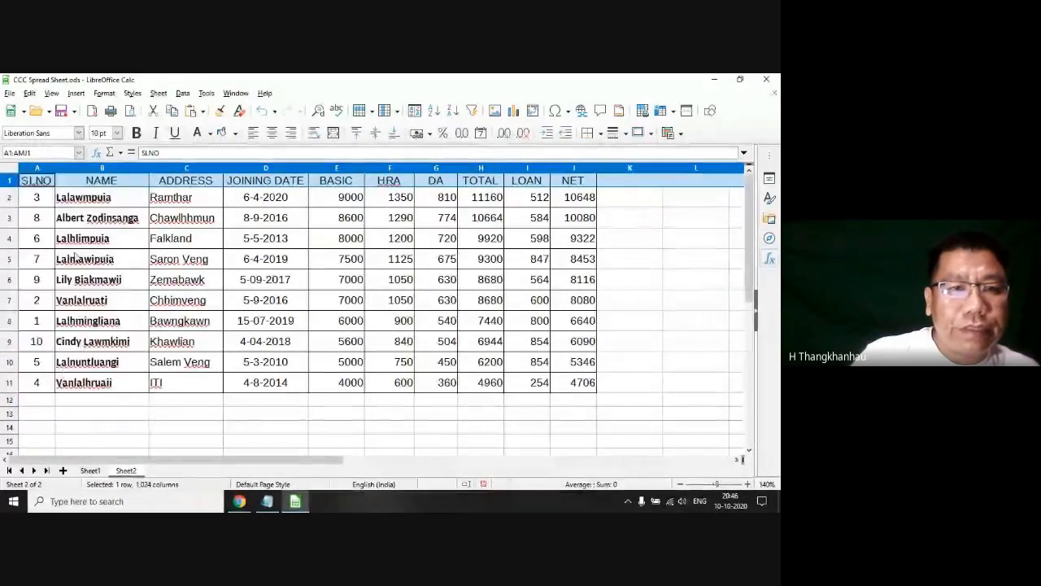
left_click(186, 244)
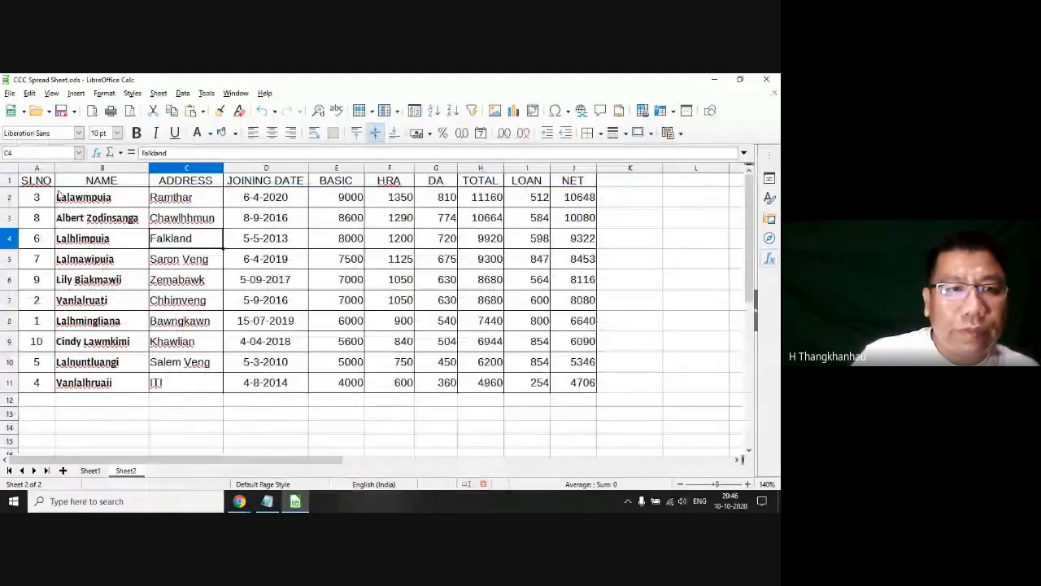
left_click(11, 181)
left_click(31, 183)
left_click(83, 185)
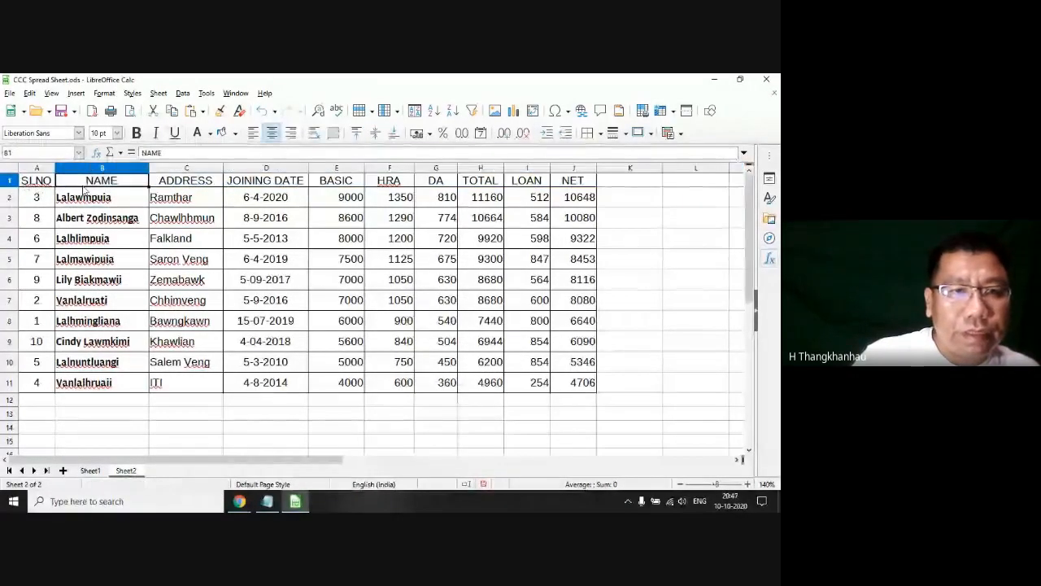
Step: Reselect the whole header row, retry Freeze Rows and Columns, and scroll through the employee rows to test it
left_click(10, 181)
right_click(10, 180)
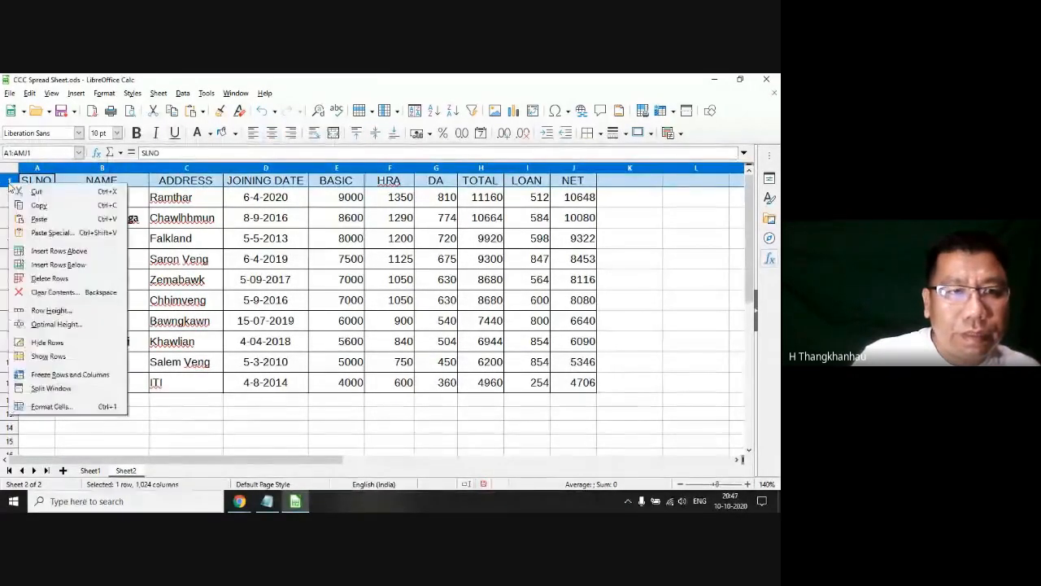
left_click(79, 375)
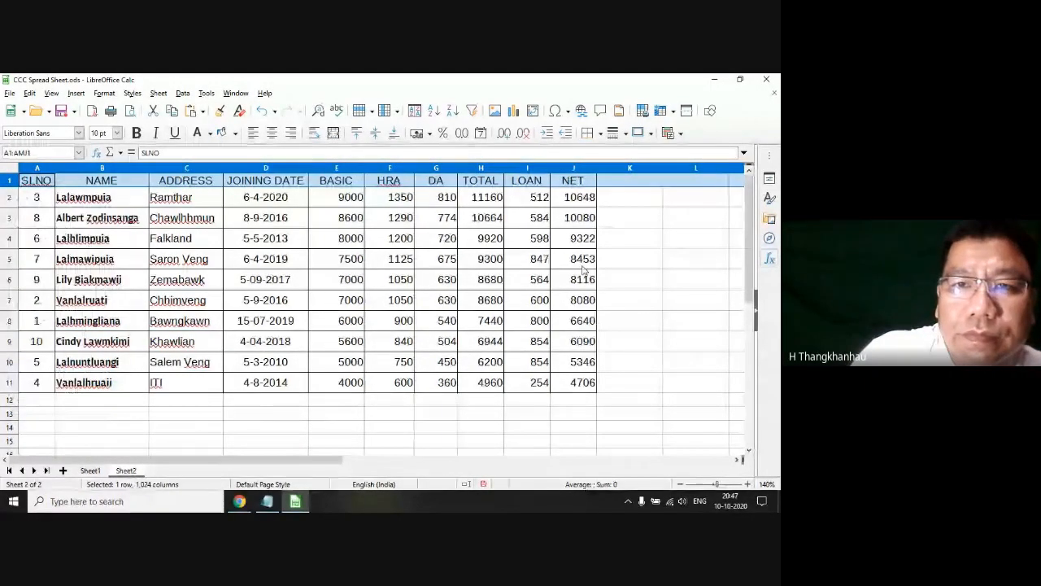
scroll(579, 272, "down", 1)
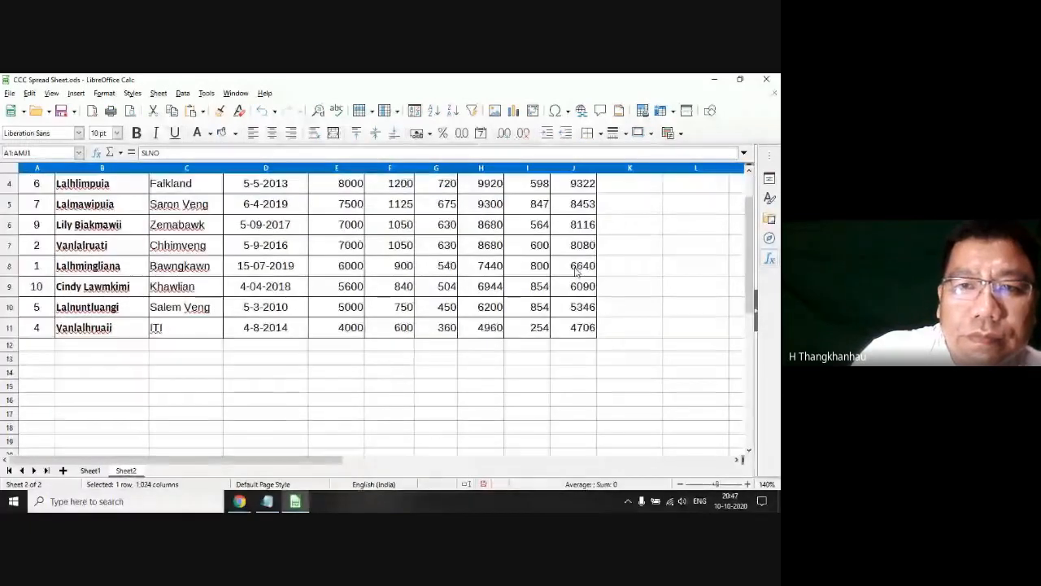
scroll(576, 273, "up", 1)
left_click(579, 217)
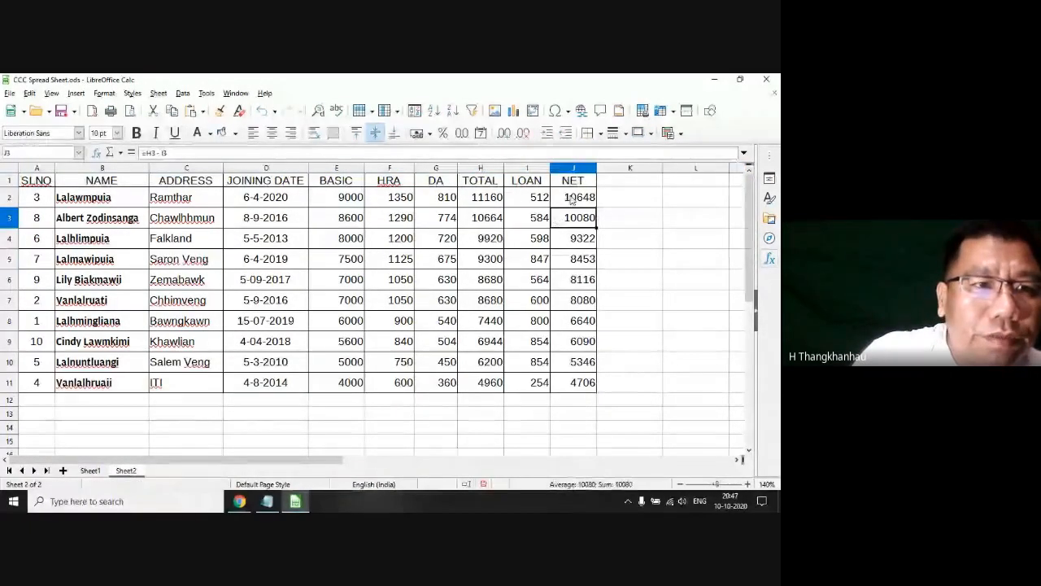
Step: Toggle the freeze on row 1 once more and check whether the headings stay in view well below the table
right_click(10, 180)
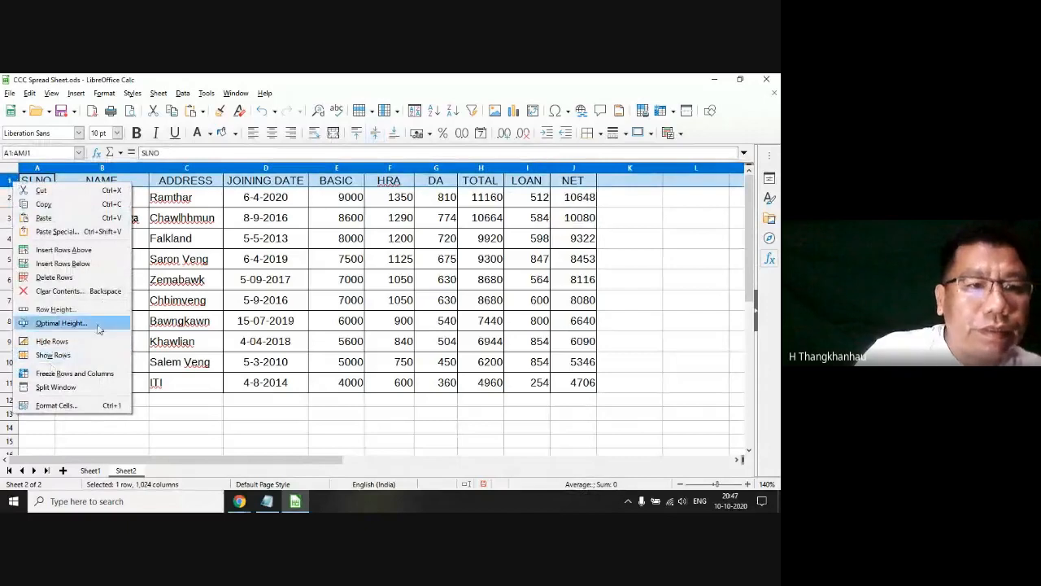
left_click(27, 374)
scroll(56, 219, "down", 10)
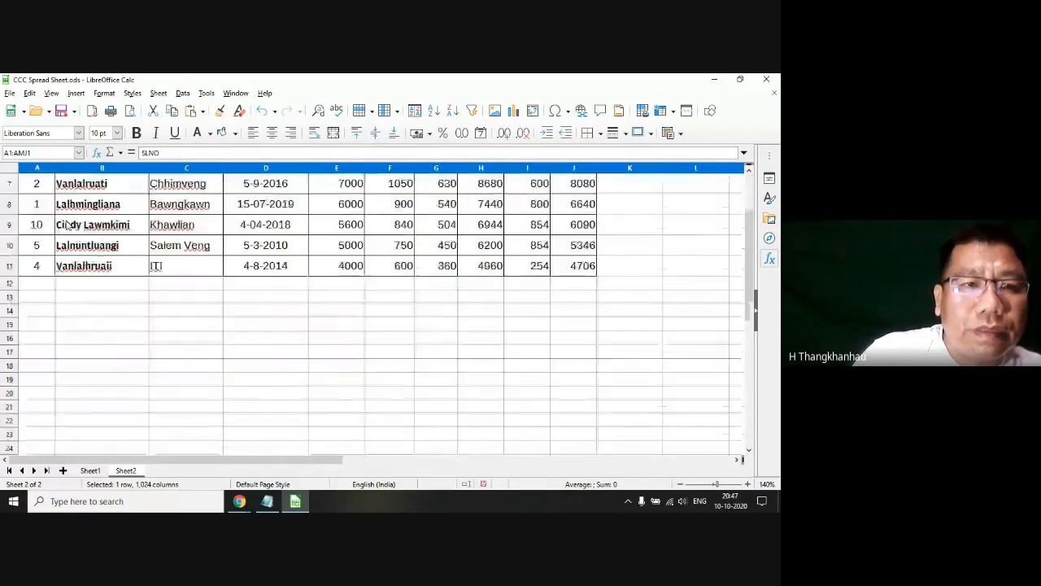
scroll(65, 230, "up", 10)
left_click(423, 279)
scroll(356, 284, "down", 5)
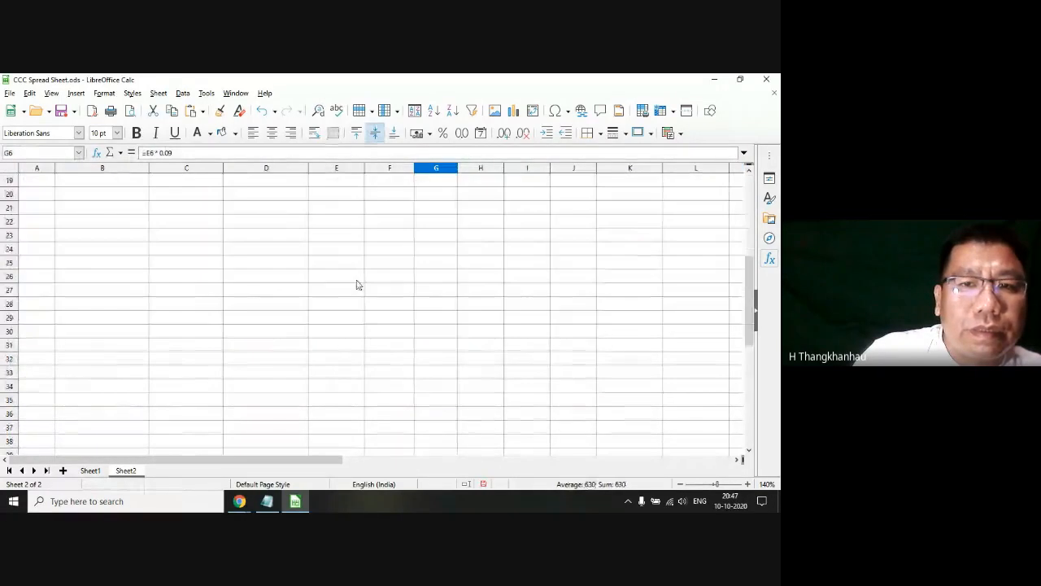
scroll(356, 283, "up", 5)
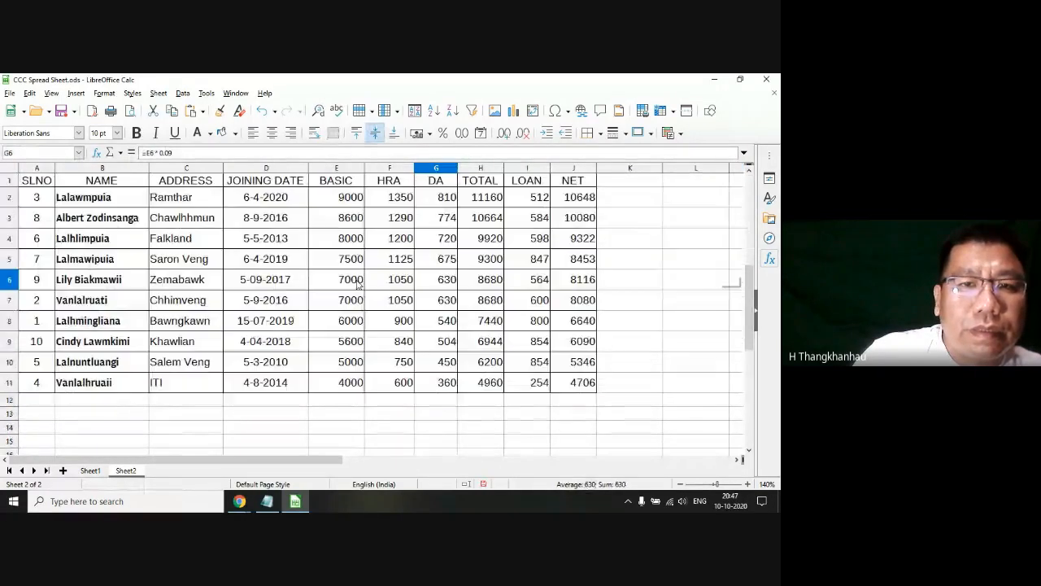
Step: Make another attempt at freezing the heading row and scroll down past the salary table to test it
right_click(14, 184)
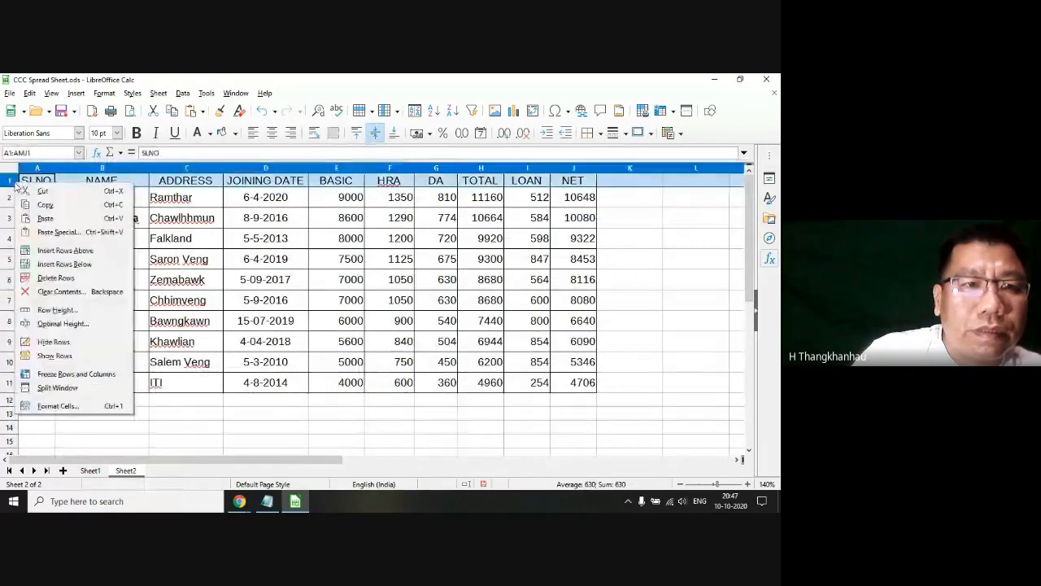
left_click(82, 368)
left_click(260, 345)
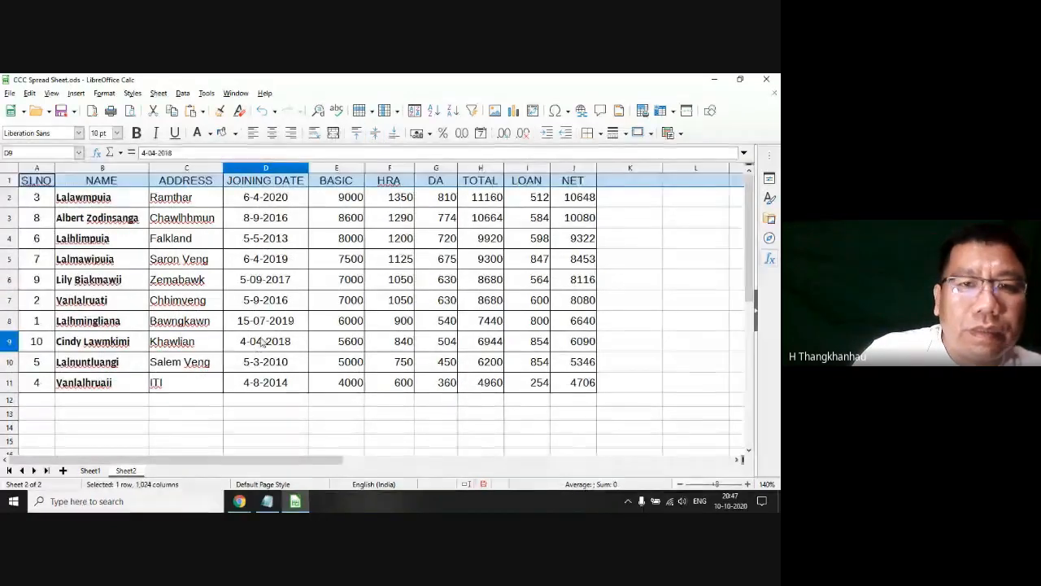
scroll(262, 344, "down", 15)
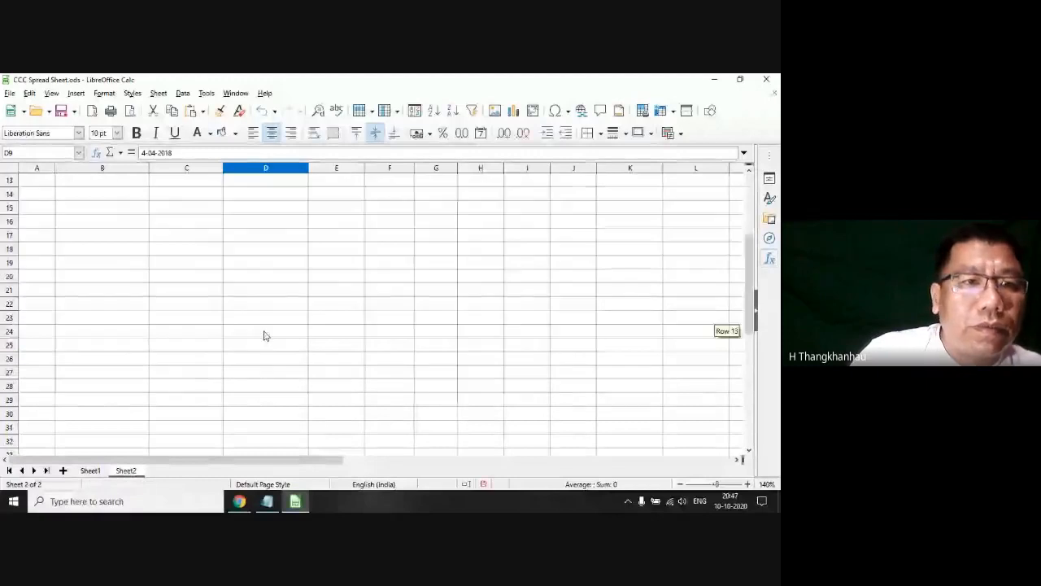
Step: Toggle Split Window for the header row and scroll through the salary table to test it
scroll(262, 344, "up", 15)
right_click(10, 182)
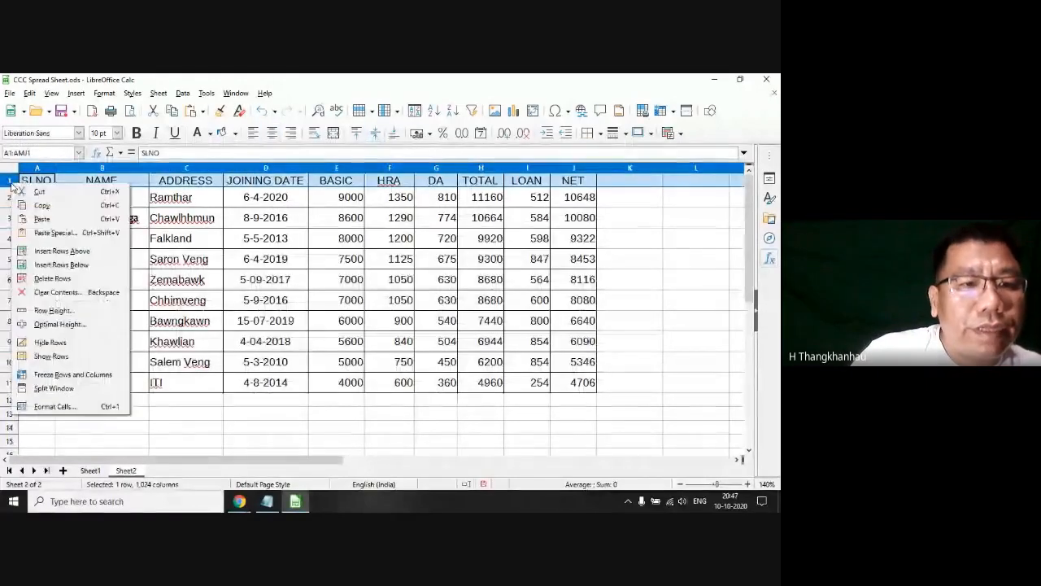
left_click(67, 391)
scroll(204, 304, "down", 1)
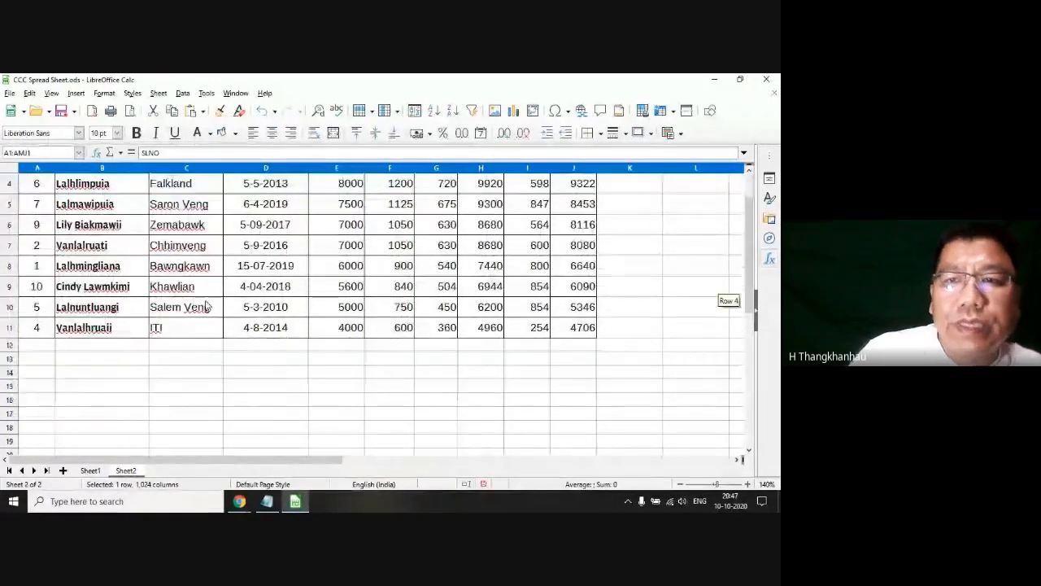
scroll(200, 306, "up", 1)
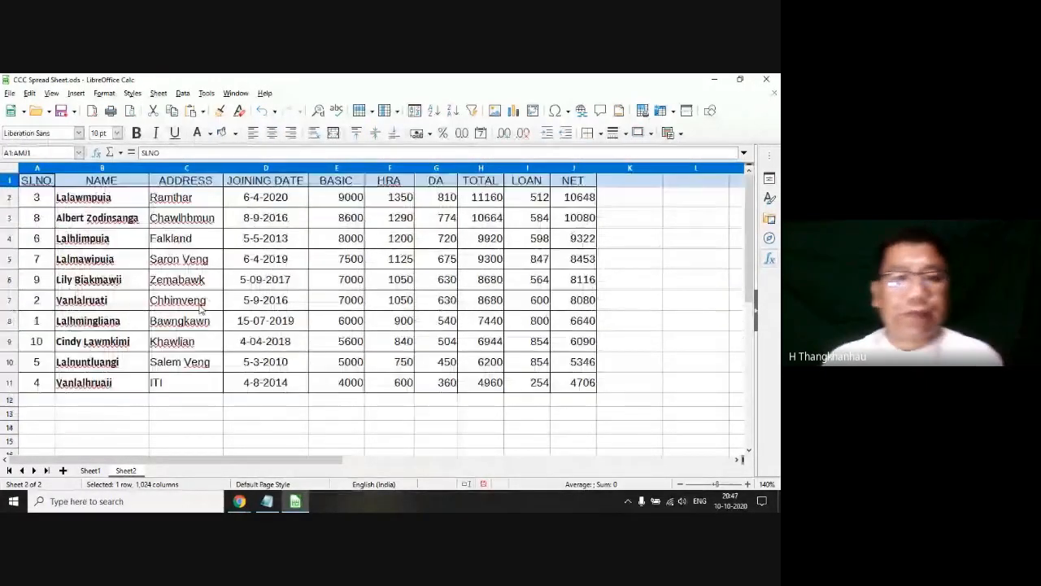
Step: Select the SLNO column and scroll well below the salary table to check whether the headings stay in view
left_click(279, 259)
left_click(36, 168)
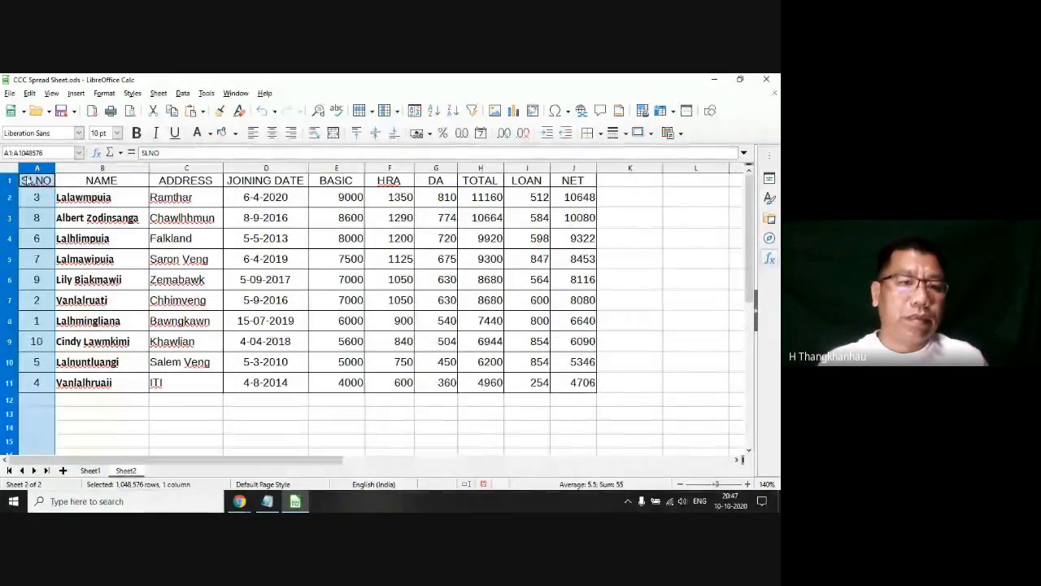
right_click(31, 174)
scroll(145, 312, "down", 7)
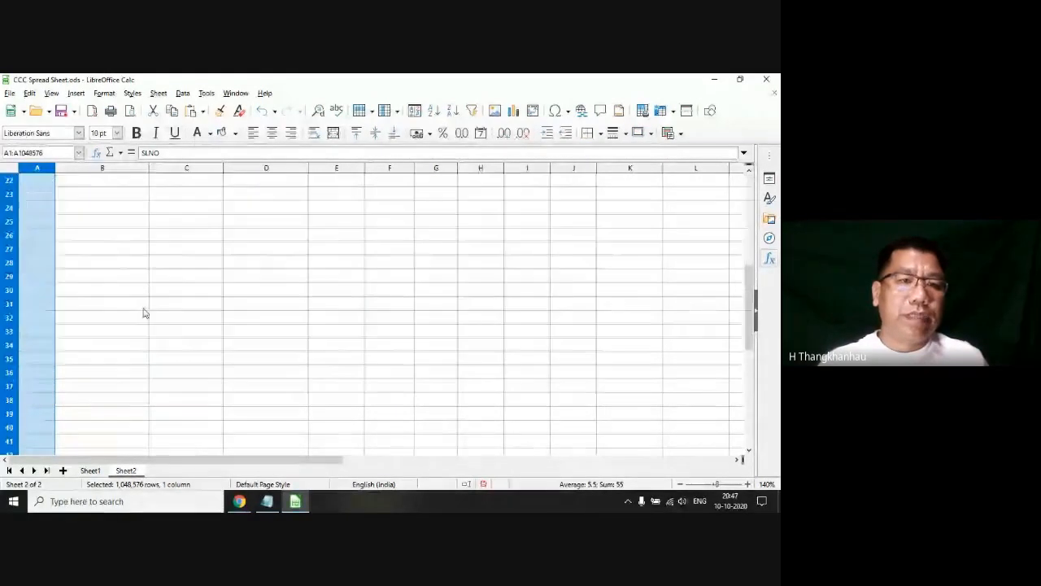
scroll(144, 310, "up", 7)
left_click(144, 307)
left_click(10, 181)
left_click(214, 260)
left_click(522, 287)
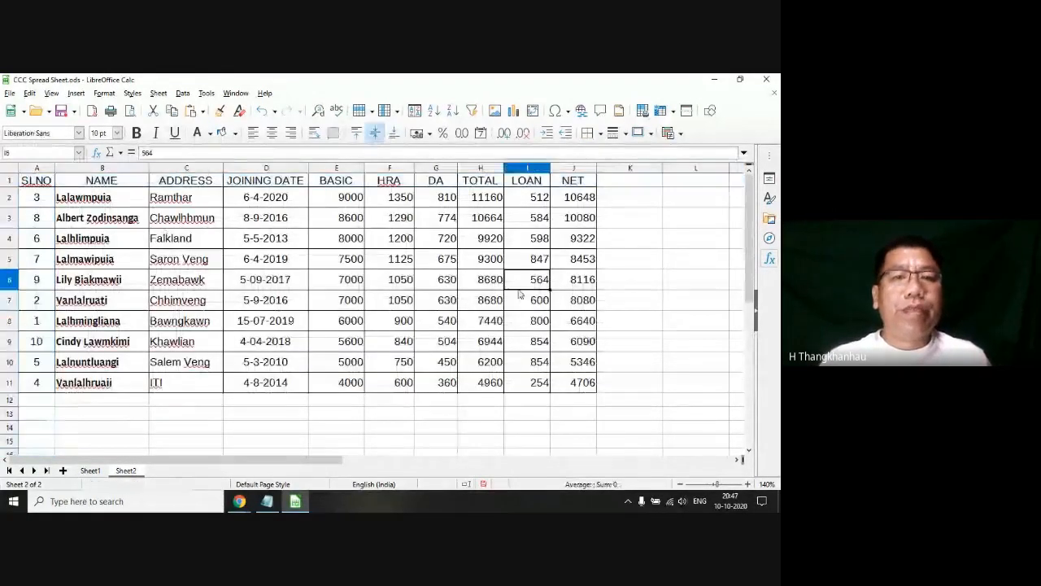
Step: Try Freeze Rows and Columns with header cells A1:J1 selected from NET back to SLNO, and test it by scrolling
left_click_drag(573, 181, 32, 184)
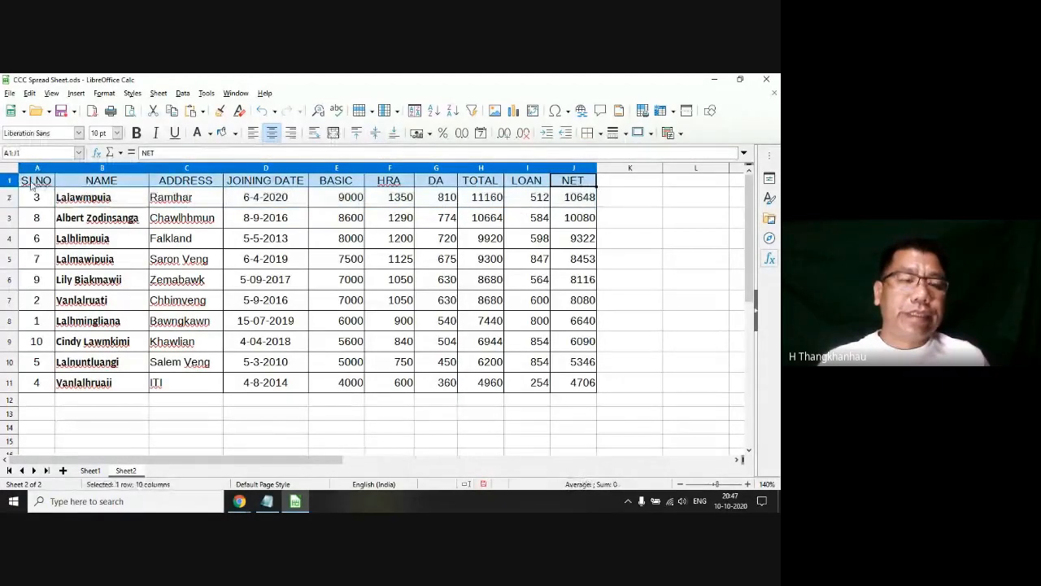
right_click(14, 183)
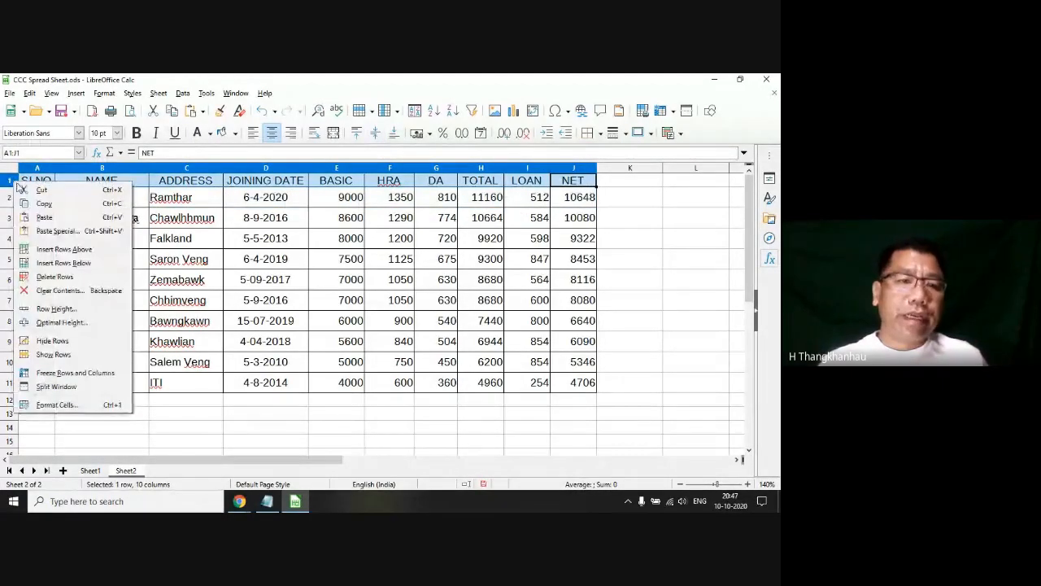
left_click(74, 373)
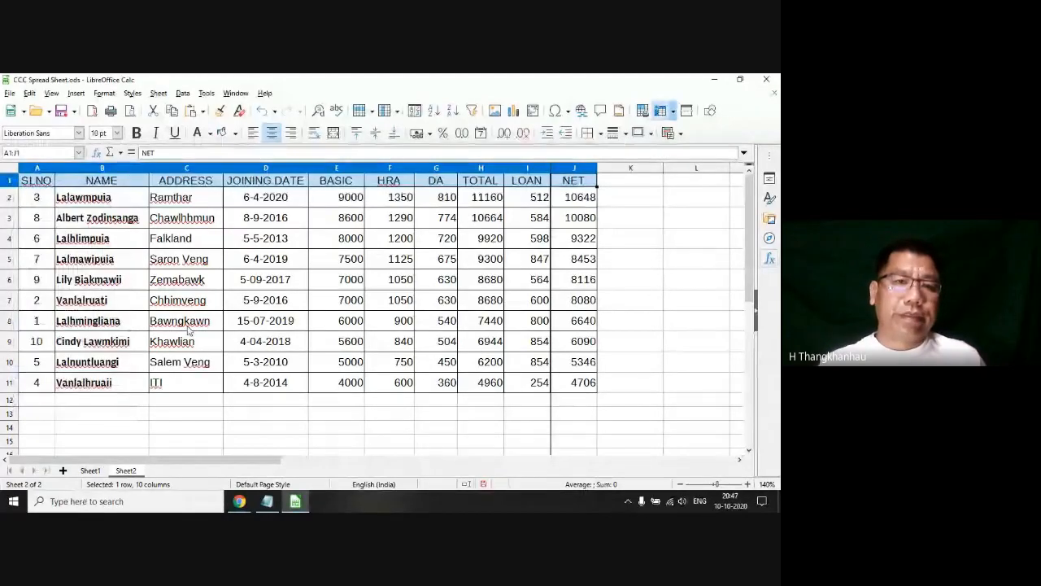
scroll(188, 329, "down", 3)
scroll(188, 329, "up", 3)
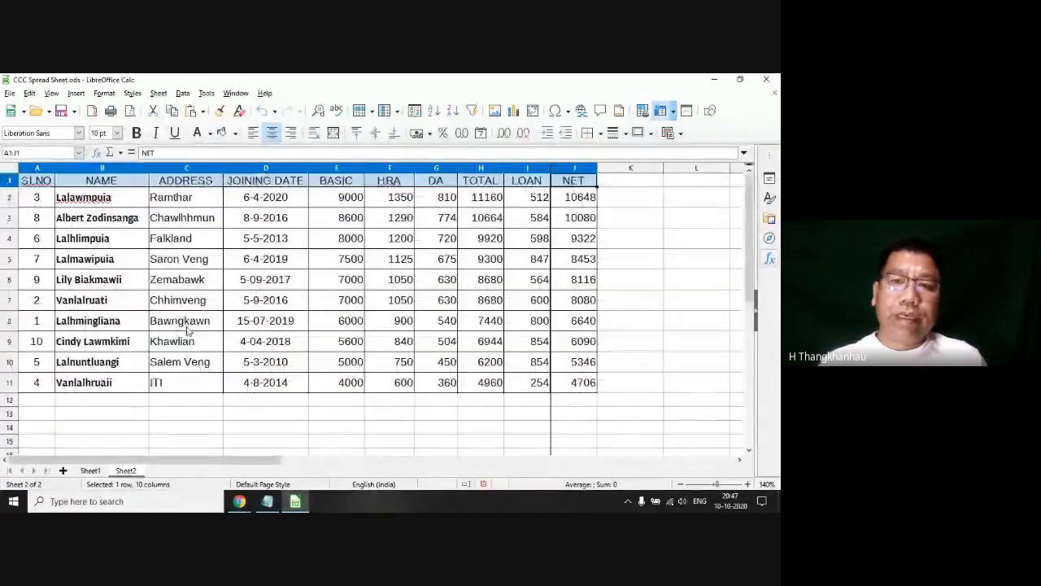
left_click(389, 259)
scroll(389, 259, "down", 1)
scroll(389, 259, "up", 1)
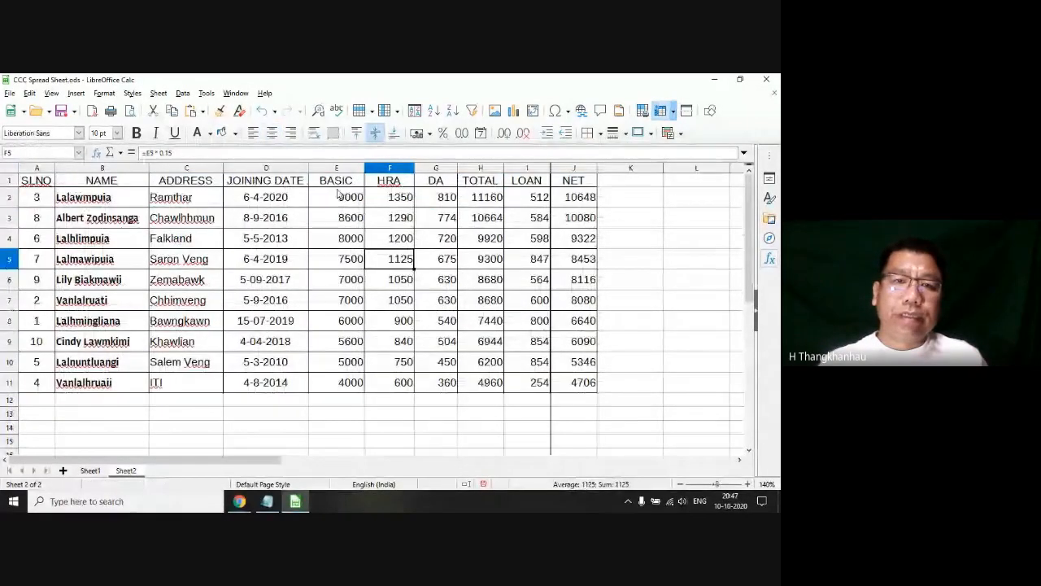
Step: Select the whole header row and check how the frozen sheet behaves when scrolled sideways
left_click(11, 180)
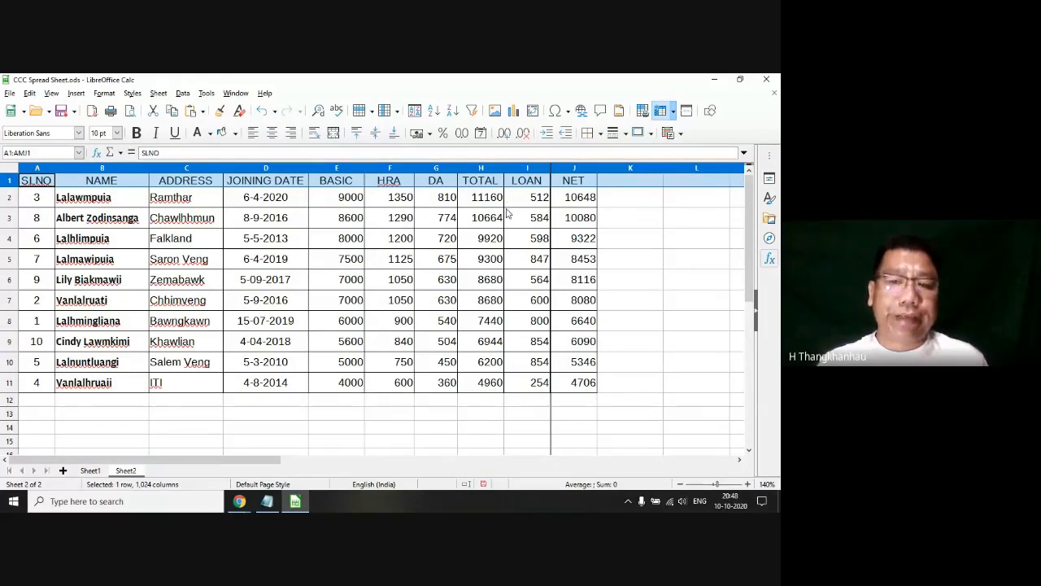
left_click_drag(231, 461, 87, 463)
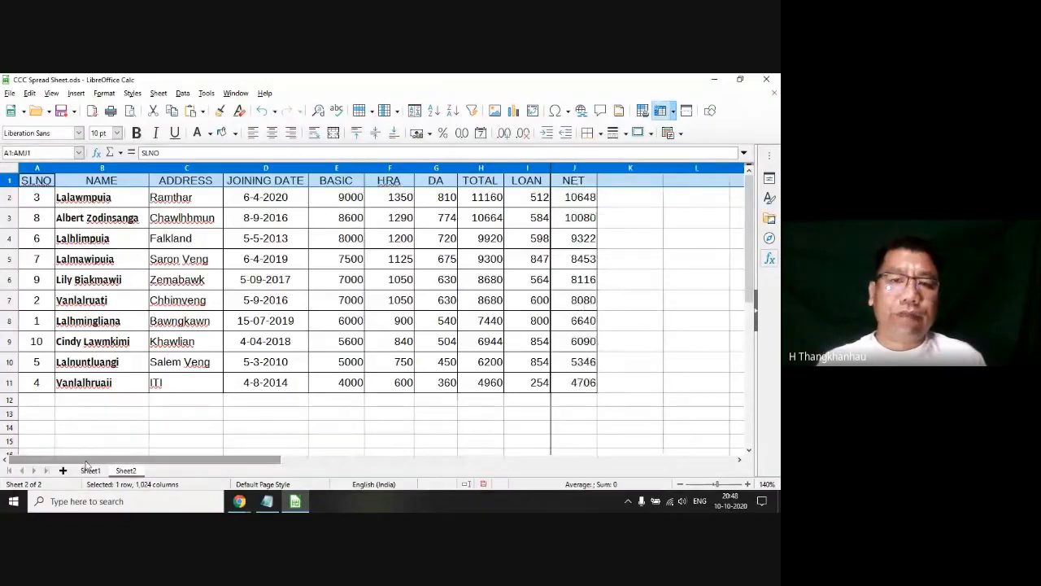
left_click(130, 347)
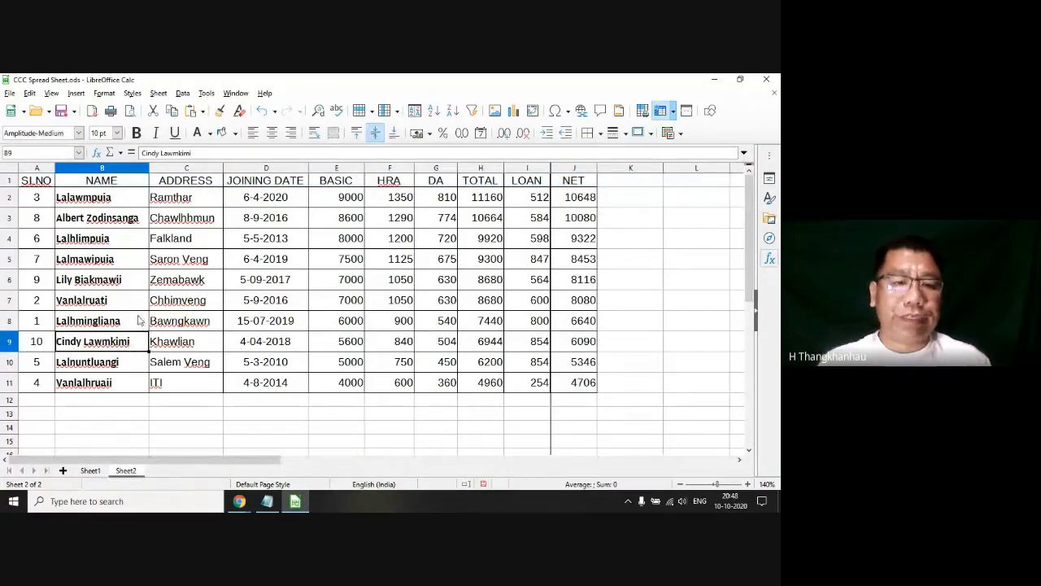
left_click(94, 279)
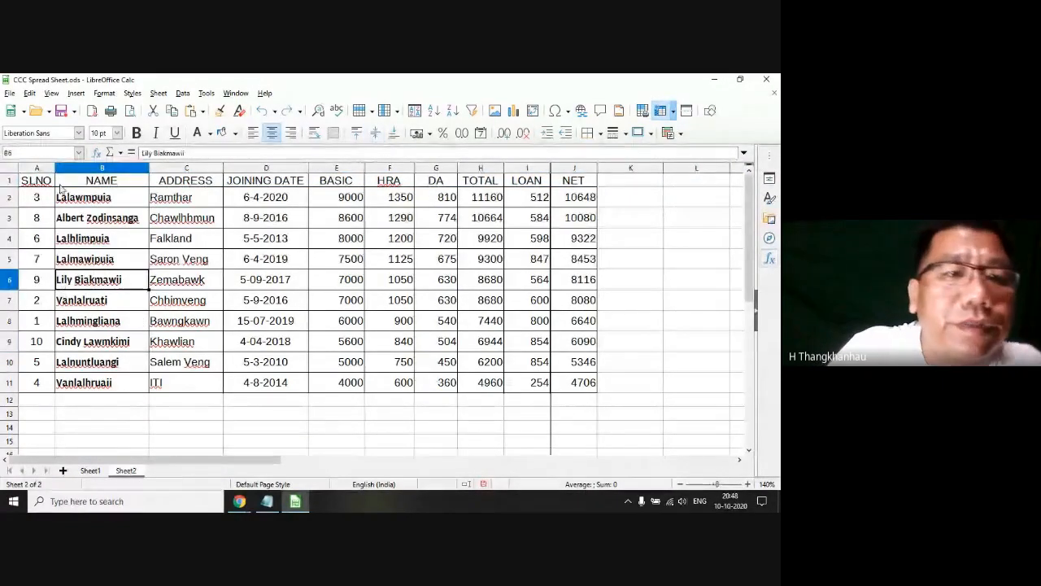
Step: Turn off Freeze Rows and Columns with column A selected, and scroll sideways and down to check the sheet
left_click(40, 169)
right_click(44, 171)
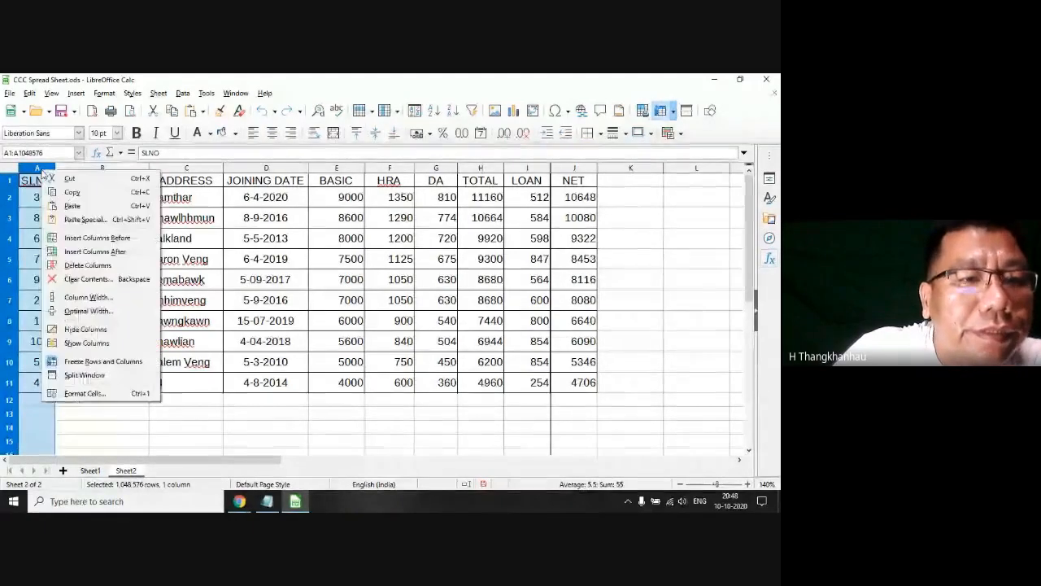
left_click(103, 361)
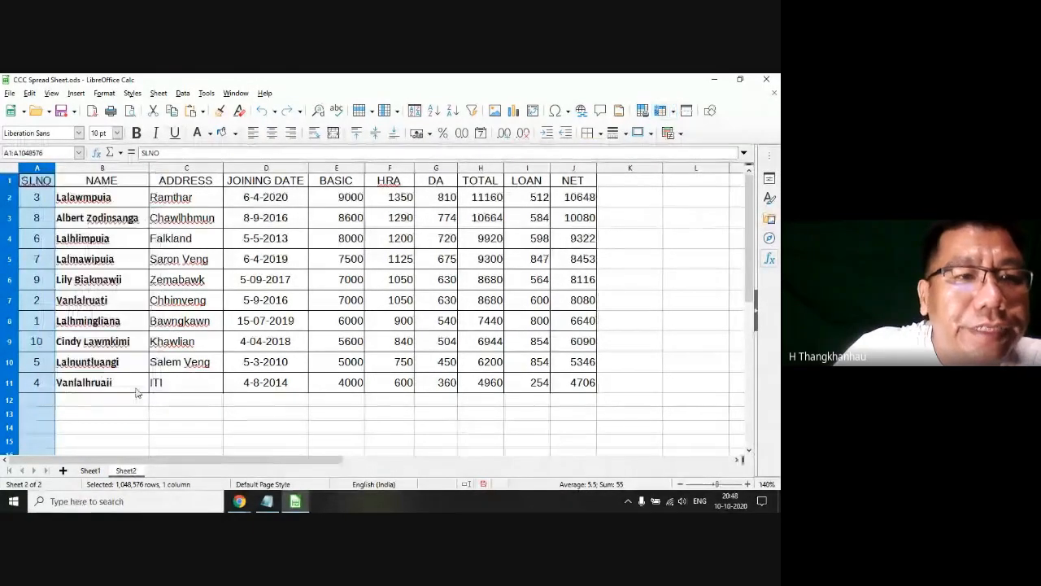
left_click_drag(302, 461, 221, 463)
left_click(152, 369)
scroll(152, 369, "down", 1)
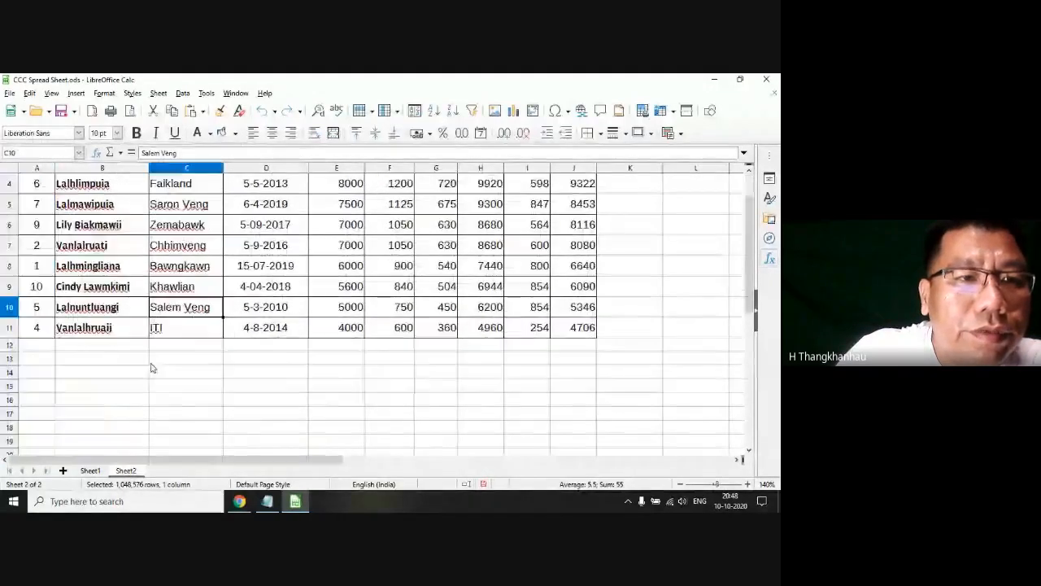
scroll(151, 368, "up", 1)
left_click(340, 341)
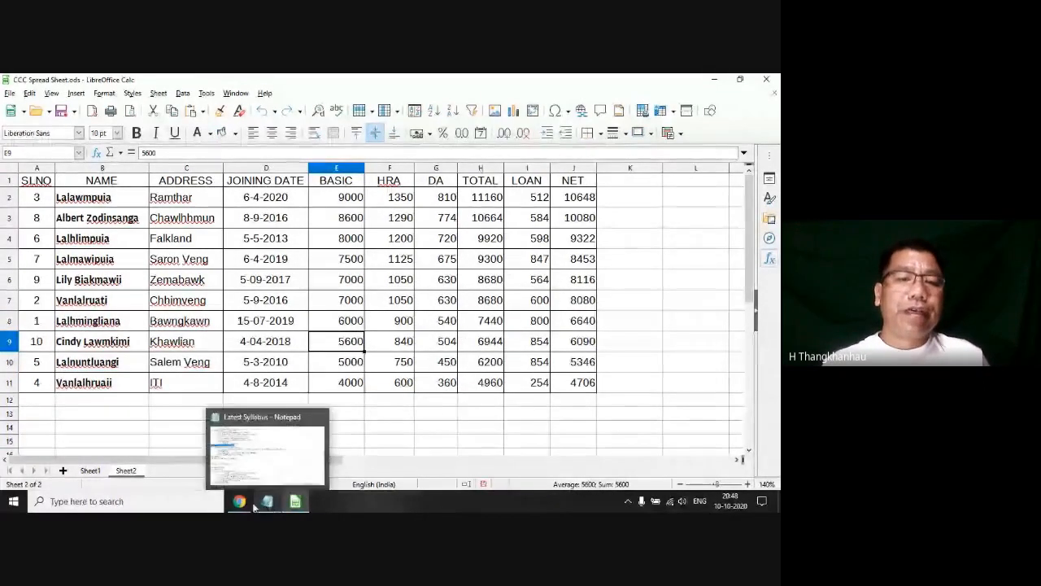
Step: Check the Google Meet window, then review the Chapter 4 topics up to 4.6 in the Latest Syllabus notes in Notepad
mouse_move(242, 503)
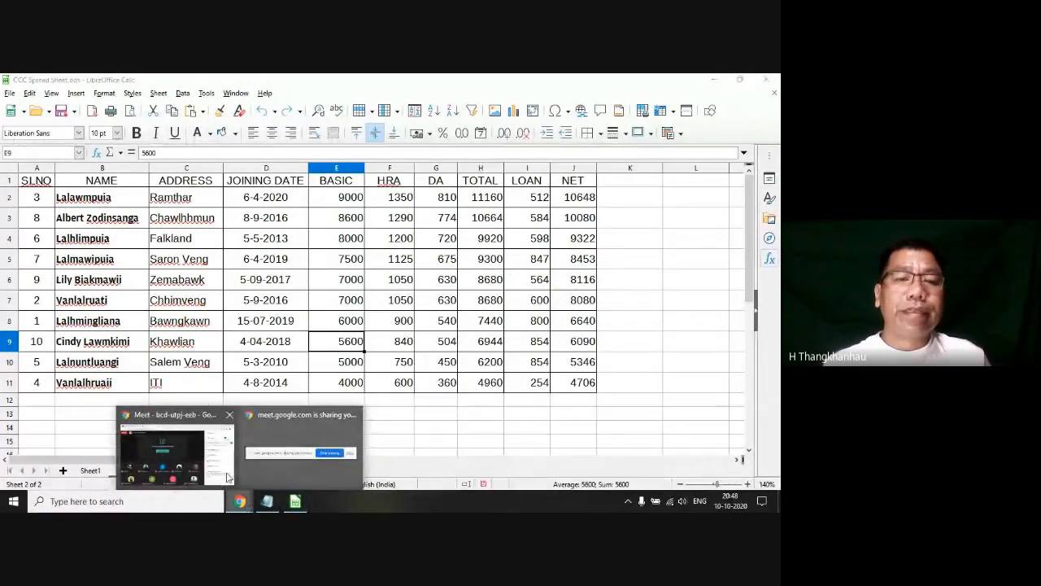
left_click(183, 437)
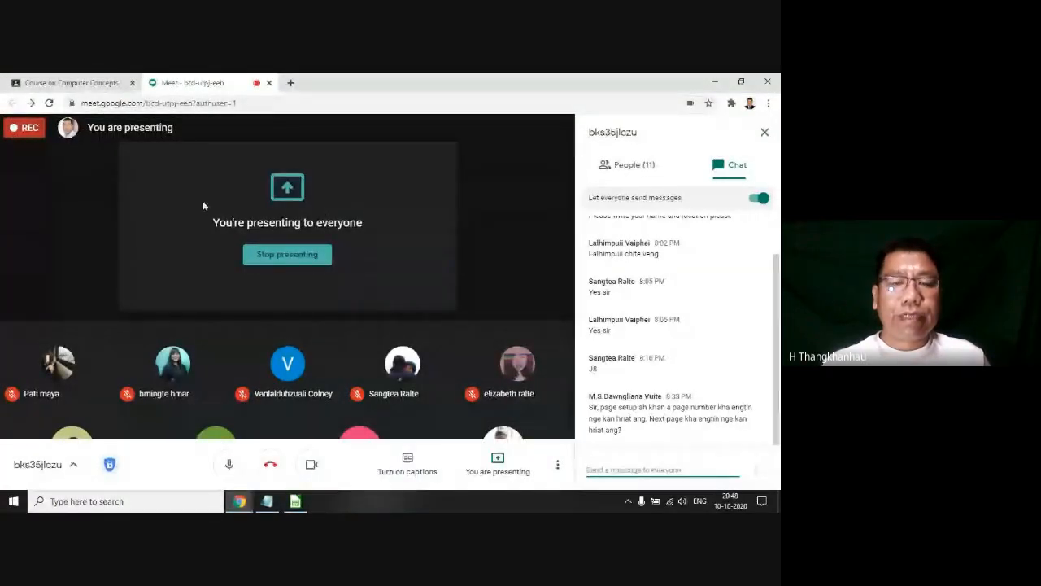
left_click(260, 509)
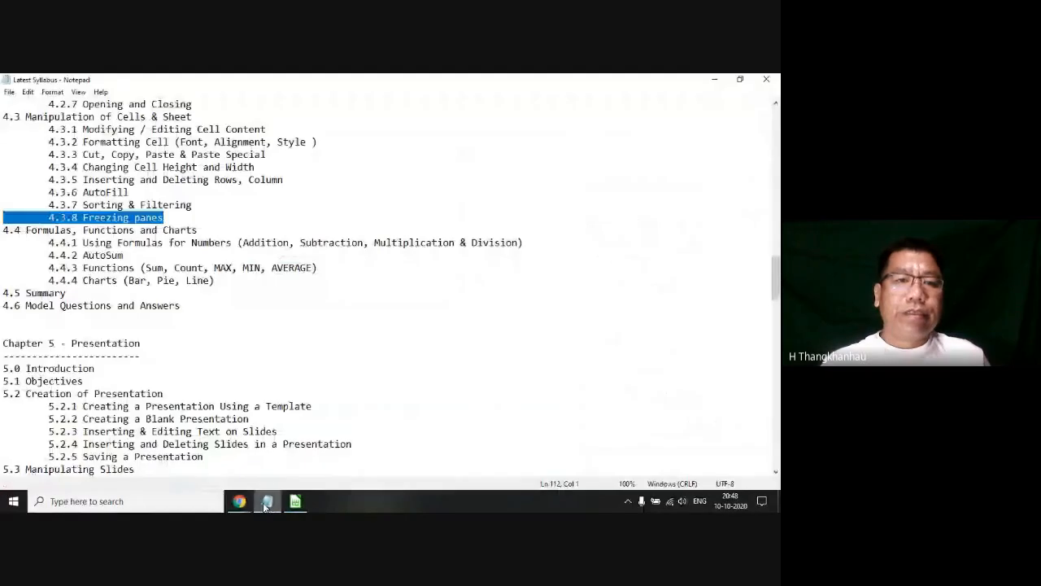
left_click(235, 223)
left_click_drag(194, 215, 3, 117)
scroll(56, 182, "down", 5)
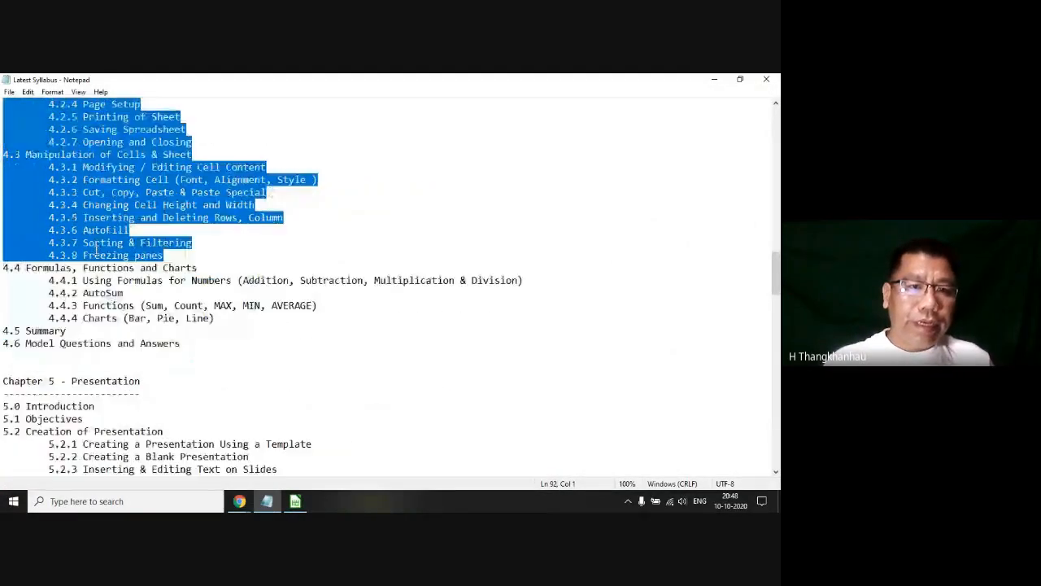
left_click_drag(3, 185, 186, 271)
scroll(248, 272, "up", 5)
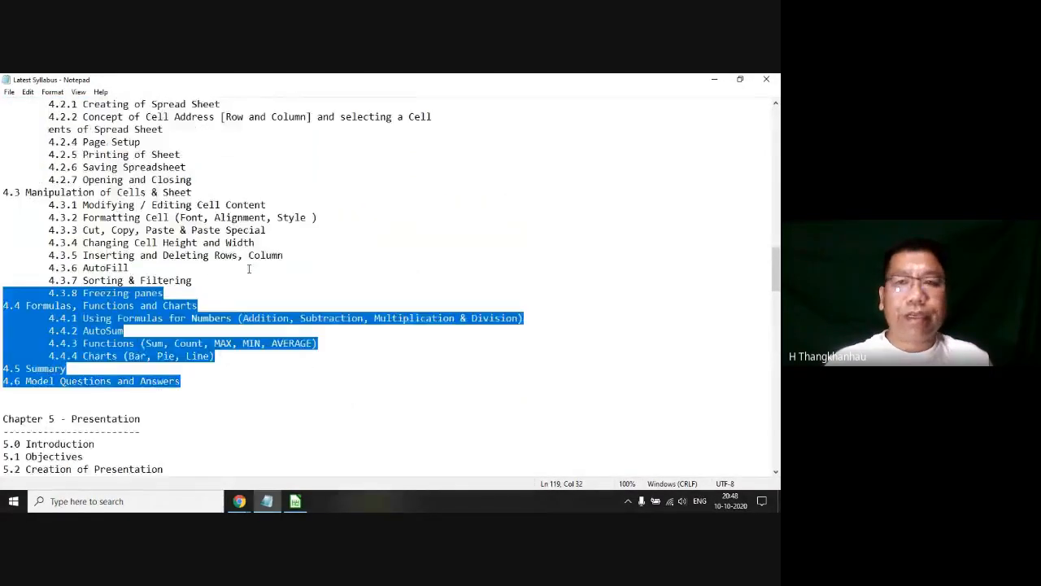
Step: Minimize the syllabus notes and highlight the student's page setup and page number question in the Google Meet chat
left_click(714, 80)
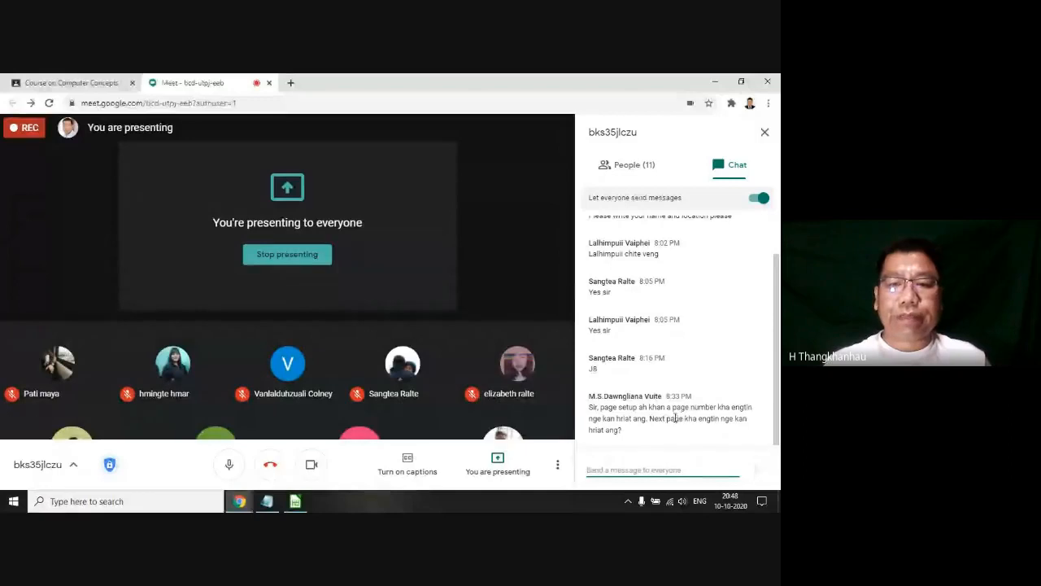
left_click_drag(648, 420, 632, 419)
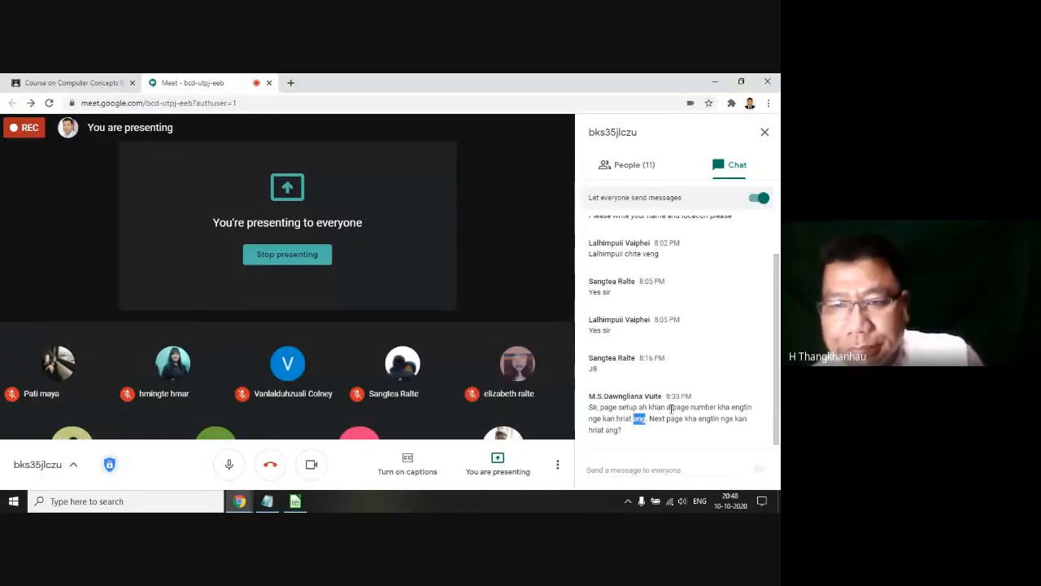
left_click(655, 416)
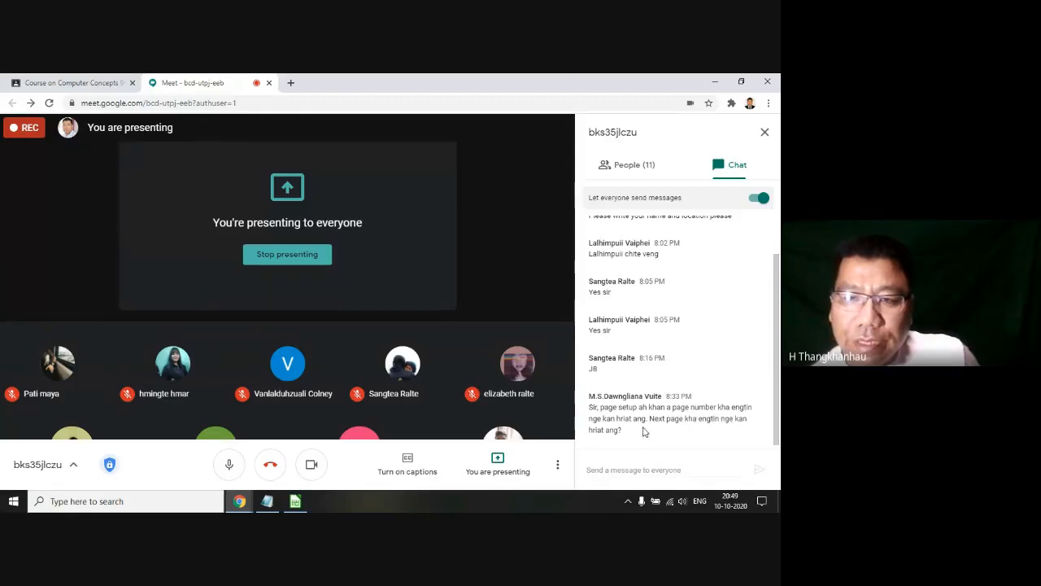
triple_click(638, 417)
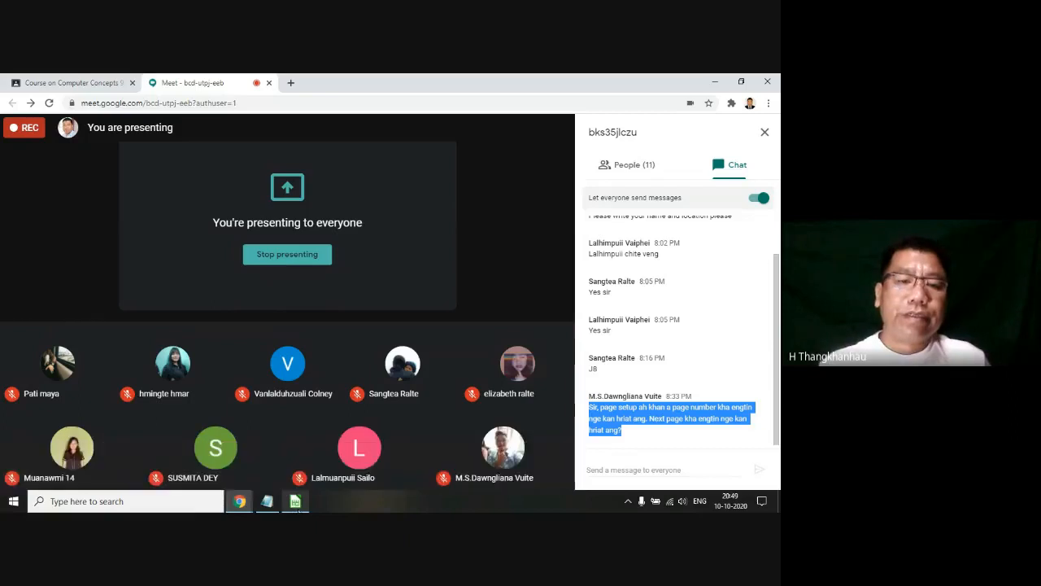
Step: Switch to LibreOffice Calc and review Sheet2's page style settings, including paper format, borders, background, header, footer and sheet printing options
left_click(297, 502)
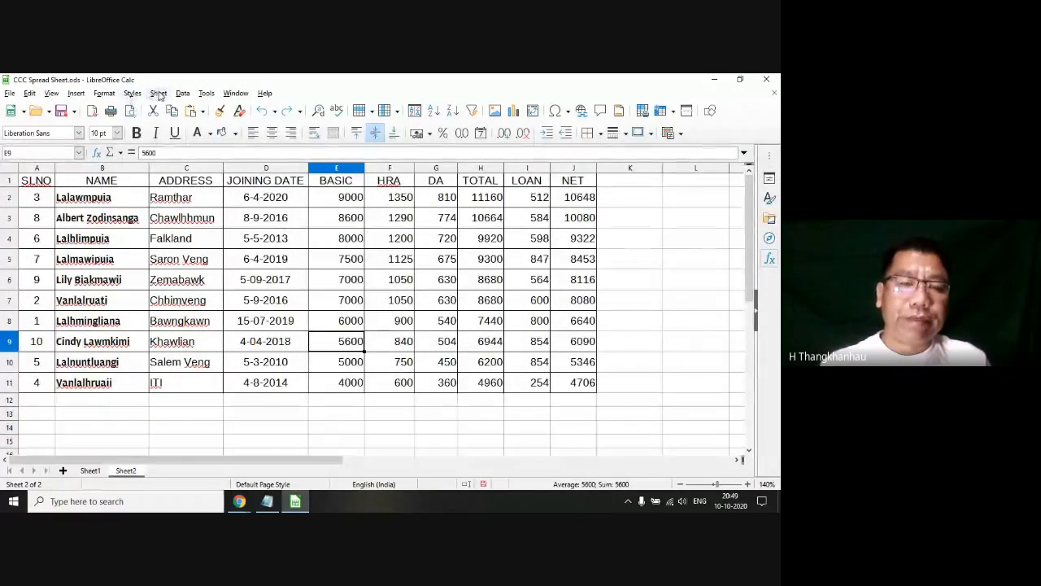
left_click(182, 93)
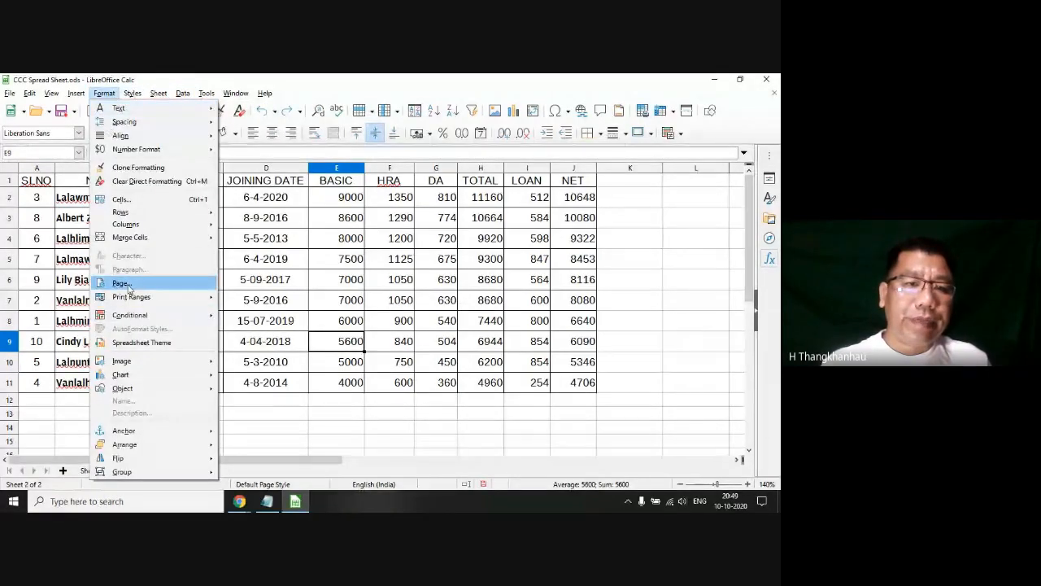
left_click(122, 283)
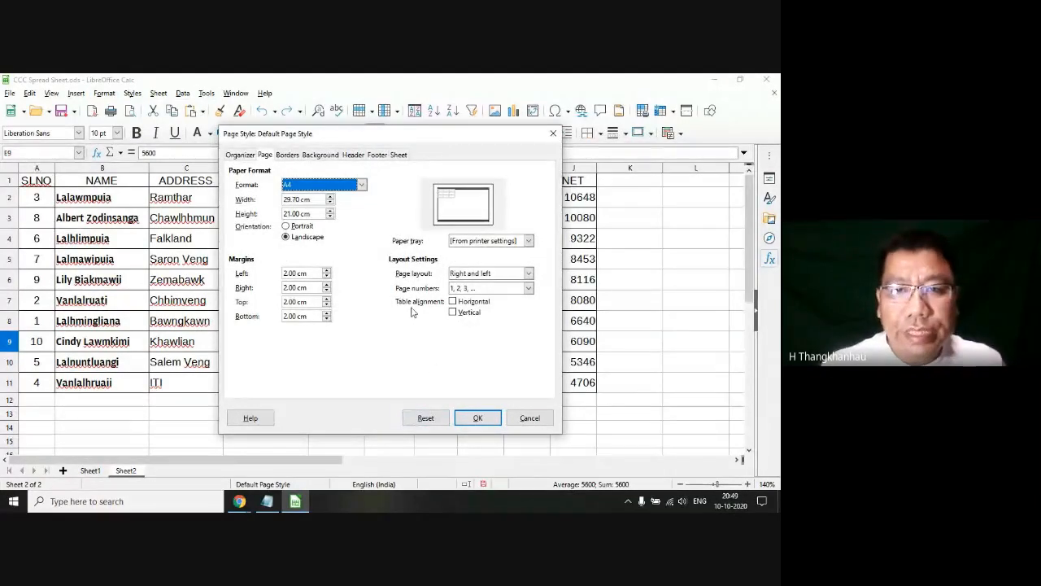
left_click(287, 155)
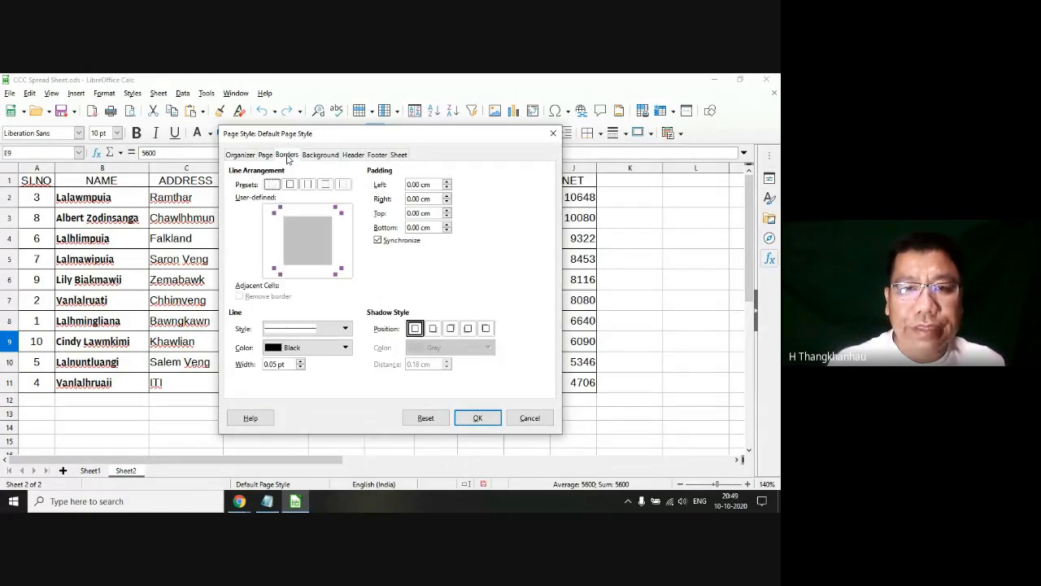
left_click(319, 156)
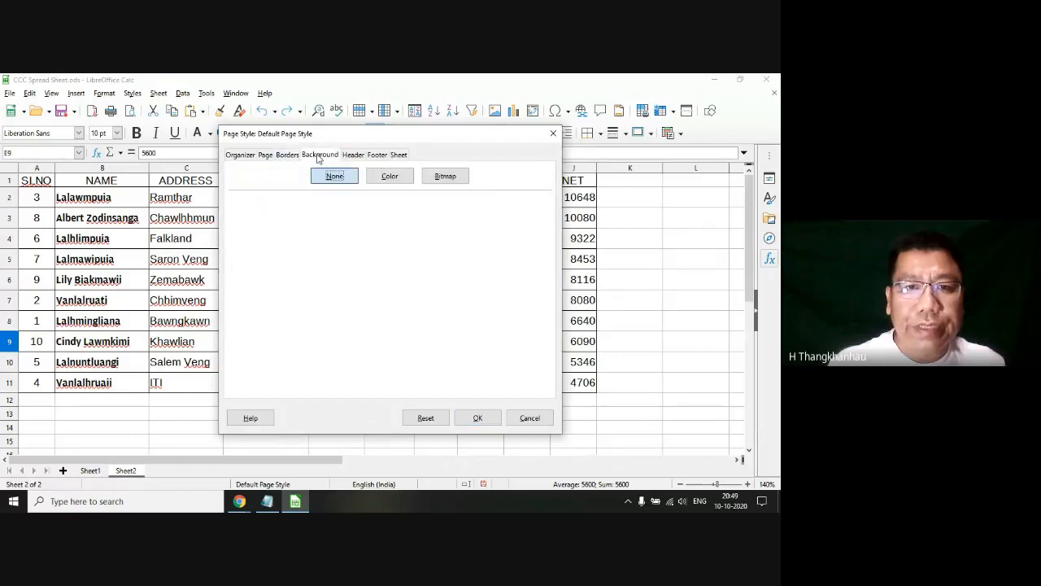
left_click(240, 154)
left_click(287, 154)
left_click(319, 154)
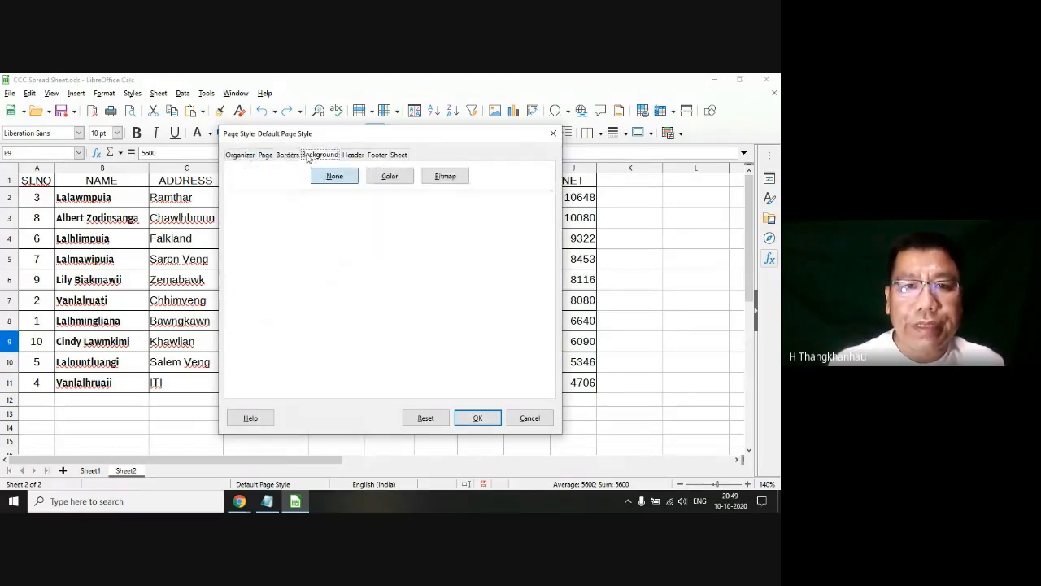
left_click(350, 155)
left_click(377, 155)
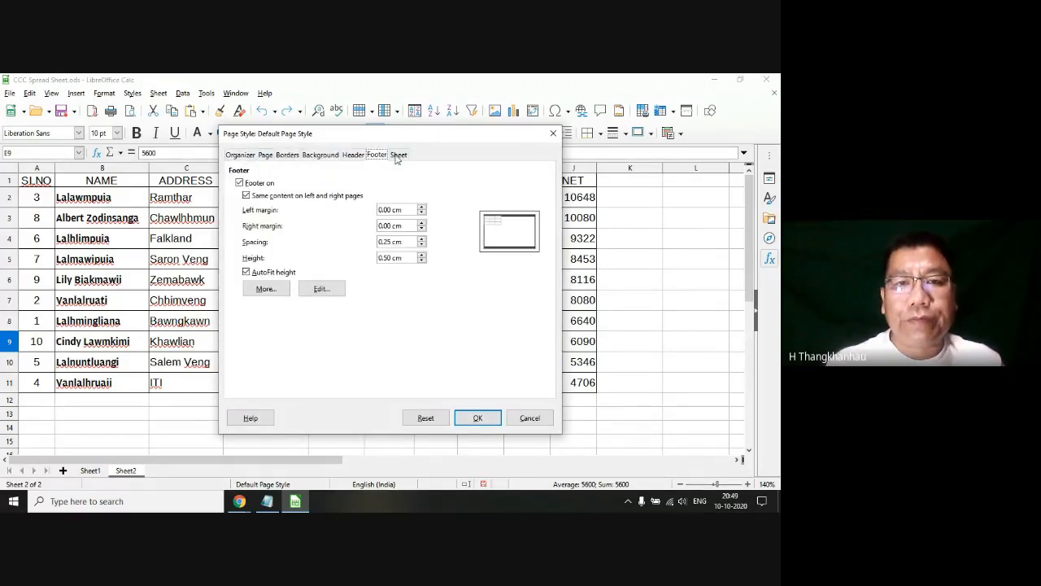
left_click(399, 155)
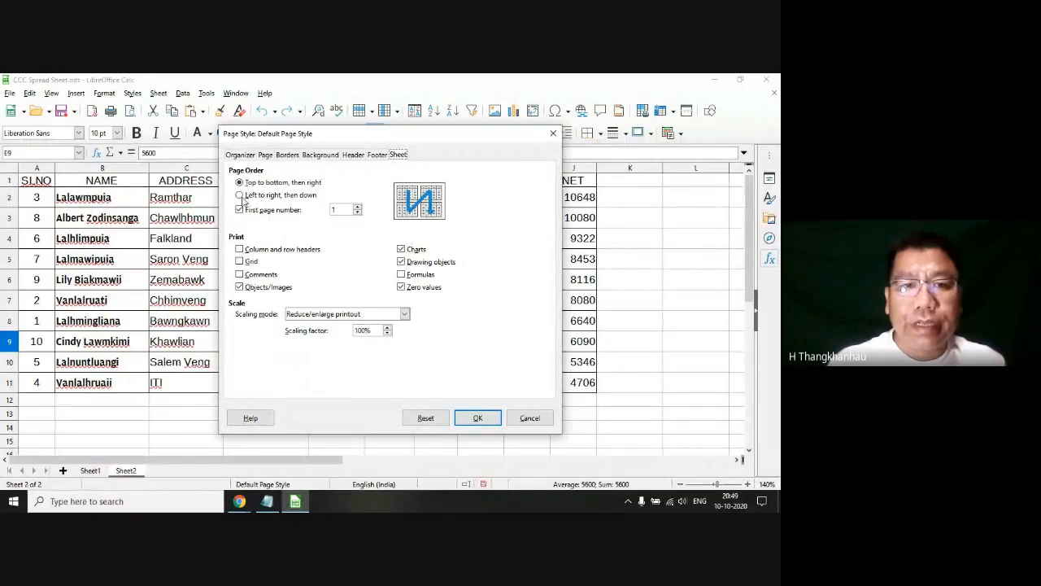
Step: Try the page order "Left to right, then down", return to "Top to bottom, then right", and discard the page style changes
left_click(240, 196)
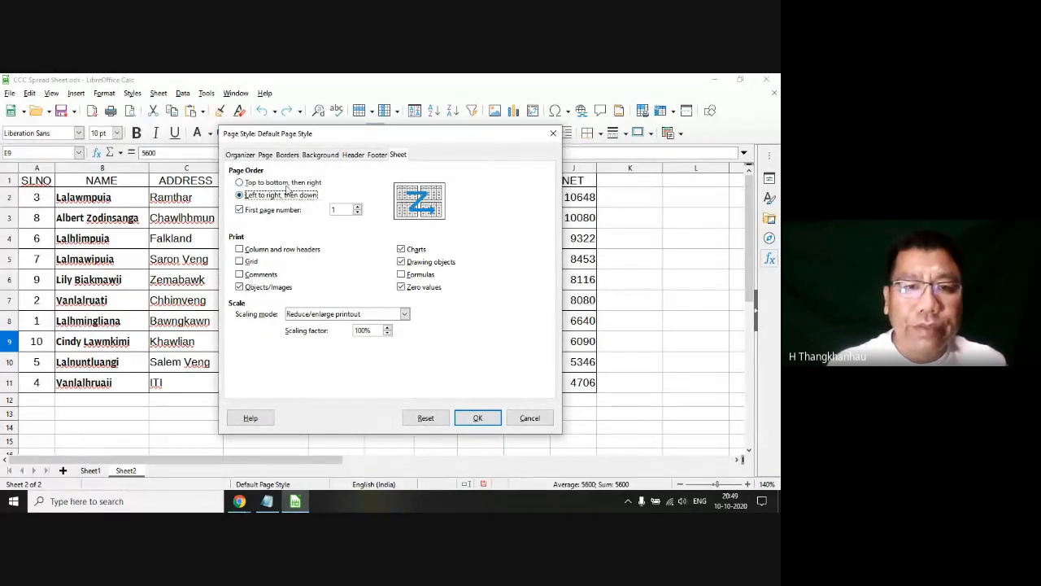
left_click(242, 184)
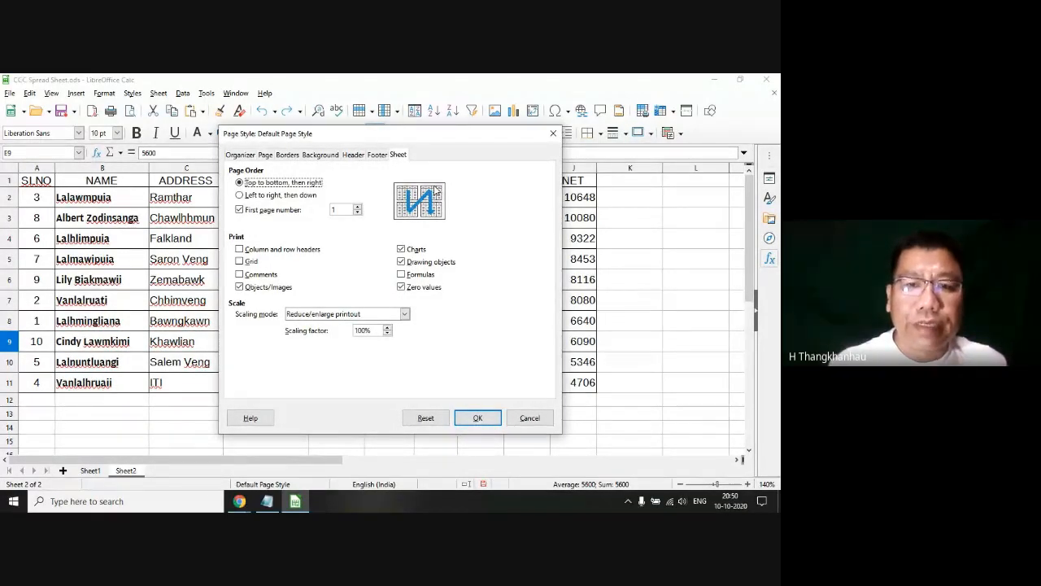
left_click(530, 418)
left_click(341, 415)
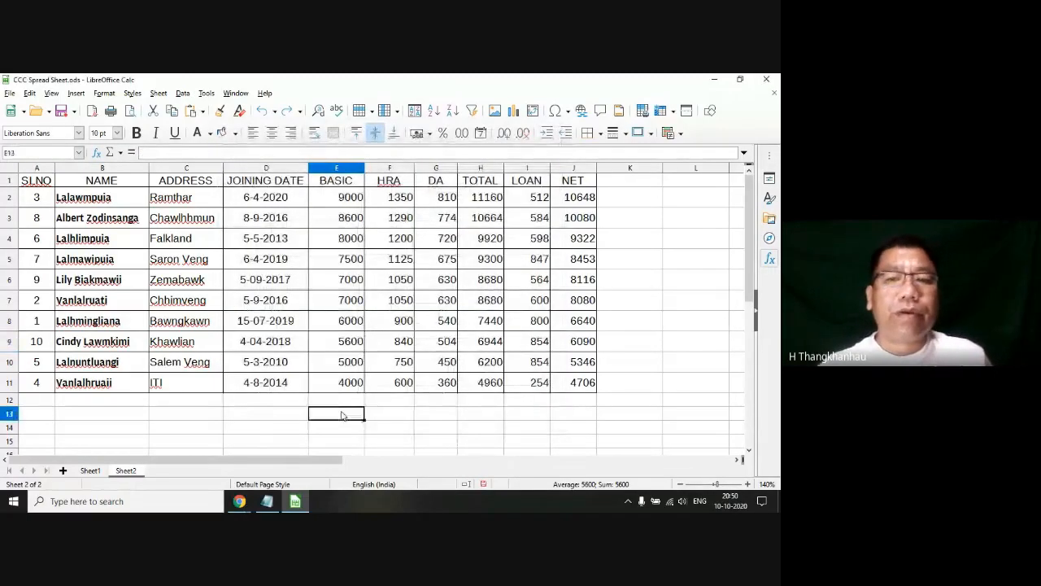
Step: Check the page number in Sheet2's print preview and return to the normal sheet view
scroll(331, 387, "down", 3)
scroll(330, 390, "up", 3)
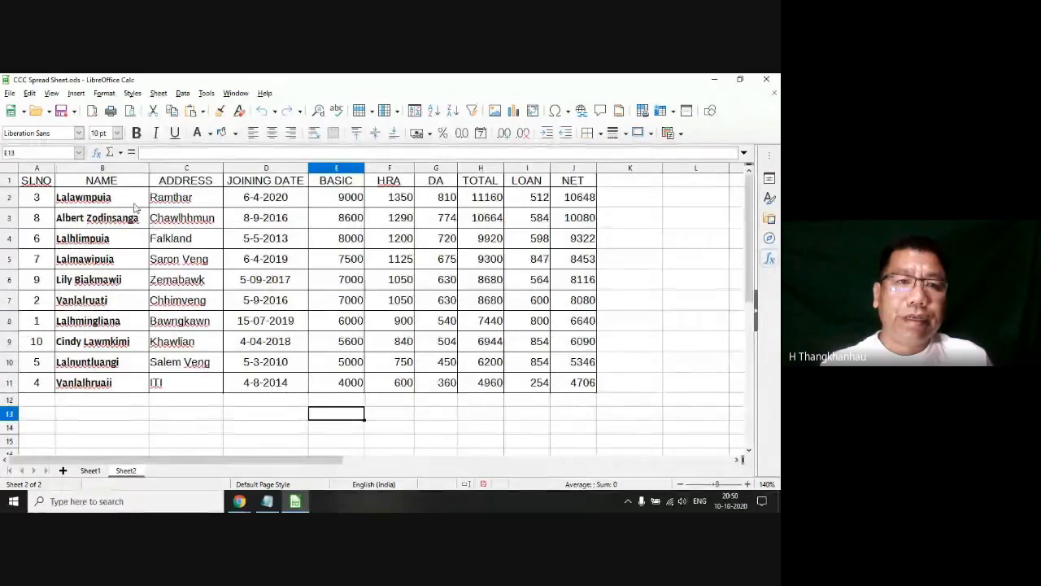
left_click(9, 93)
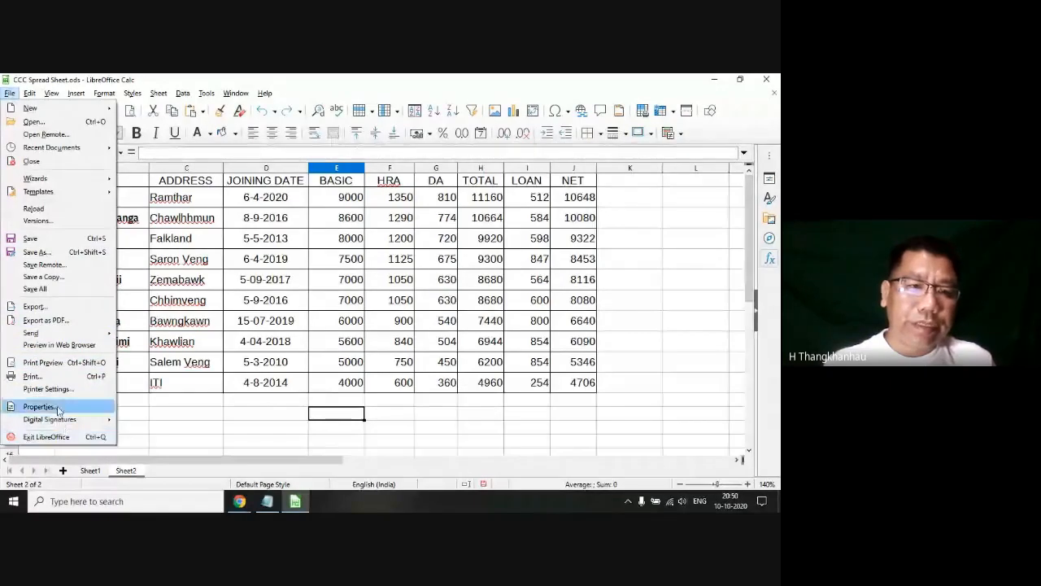
key("Escape")
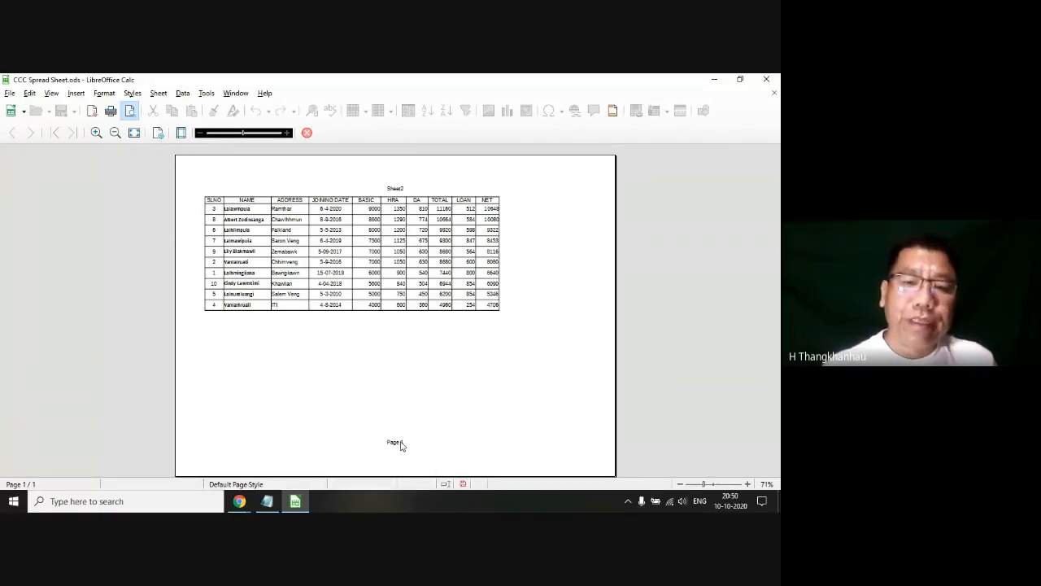
left_click(306, 134)
left_click(265, 299)
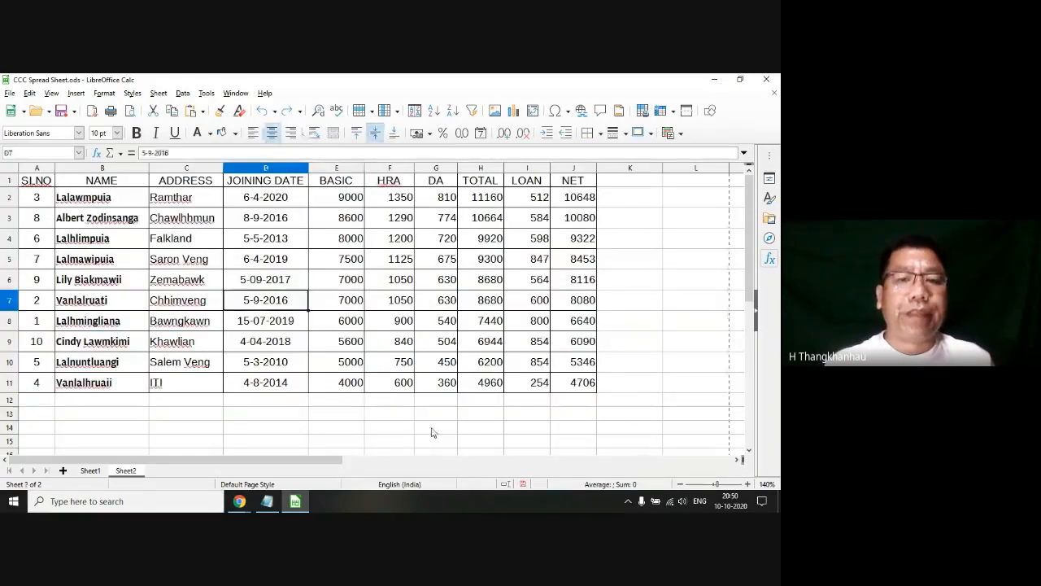
left_click(433, 428)
Step: Switch to Google Meet, check the participant list and chat messages, and open the meeting's additional options
mouse_move(239, 501)
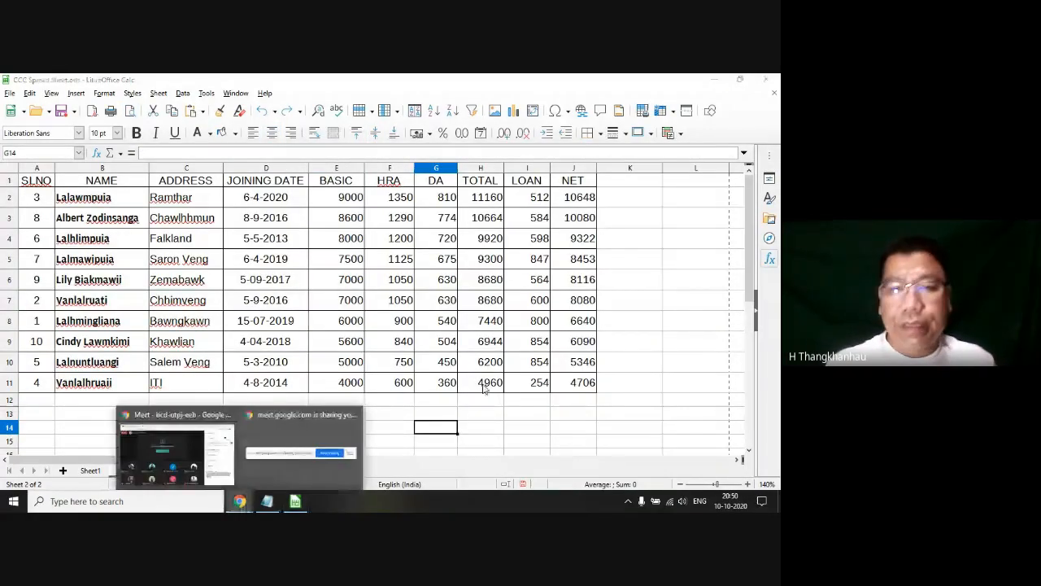
left_click(182, 440)
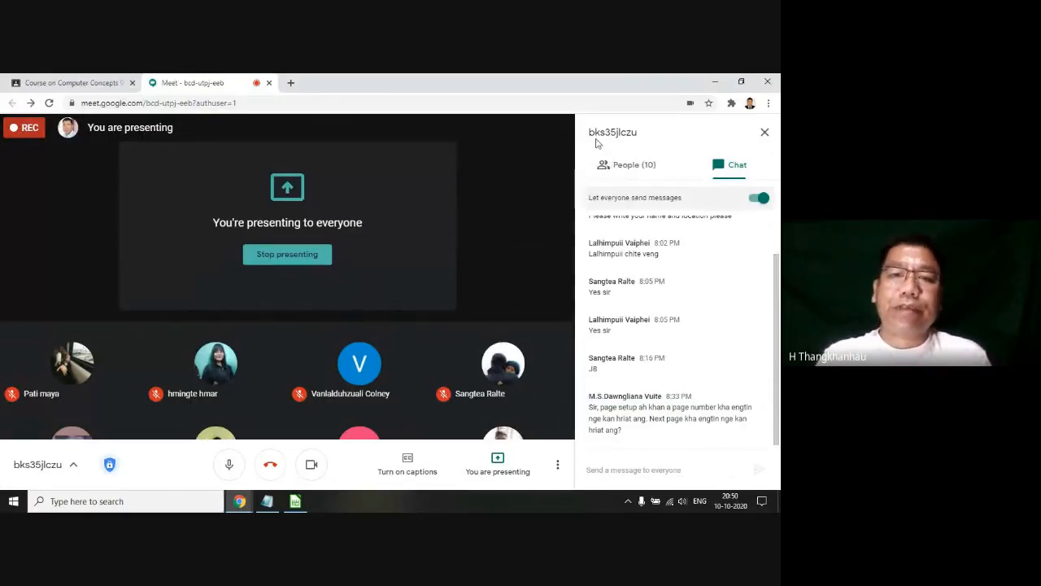
left_click(636, 170)
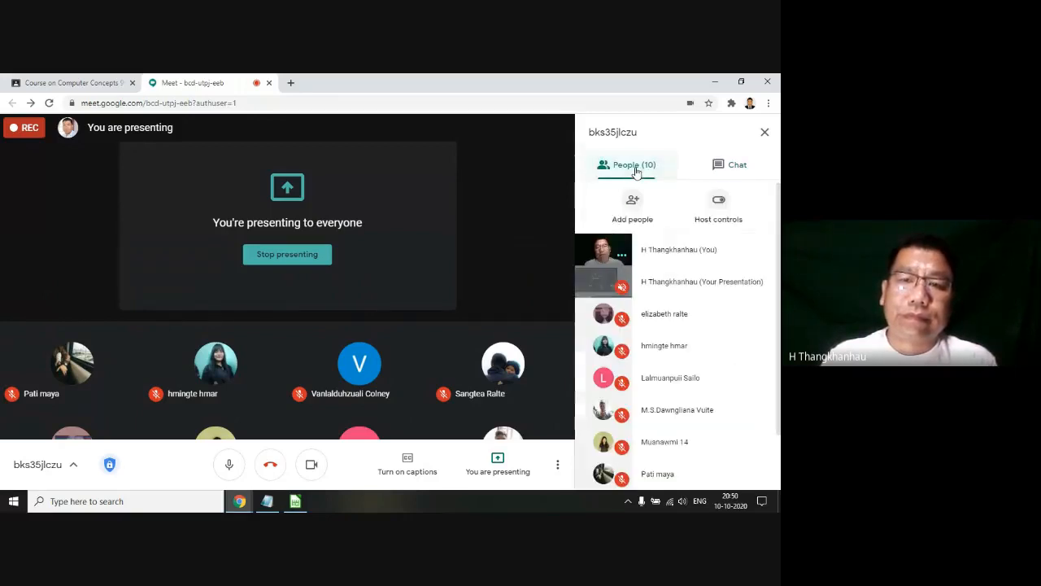
left_click(730, 166)
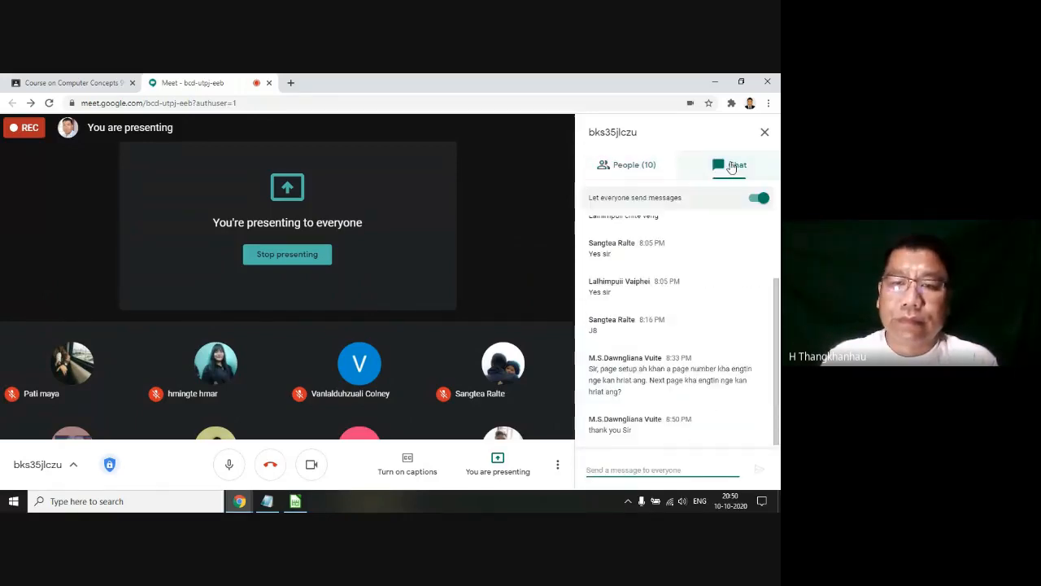
left_click(635, 165)
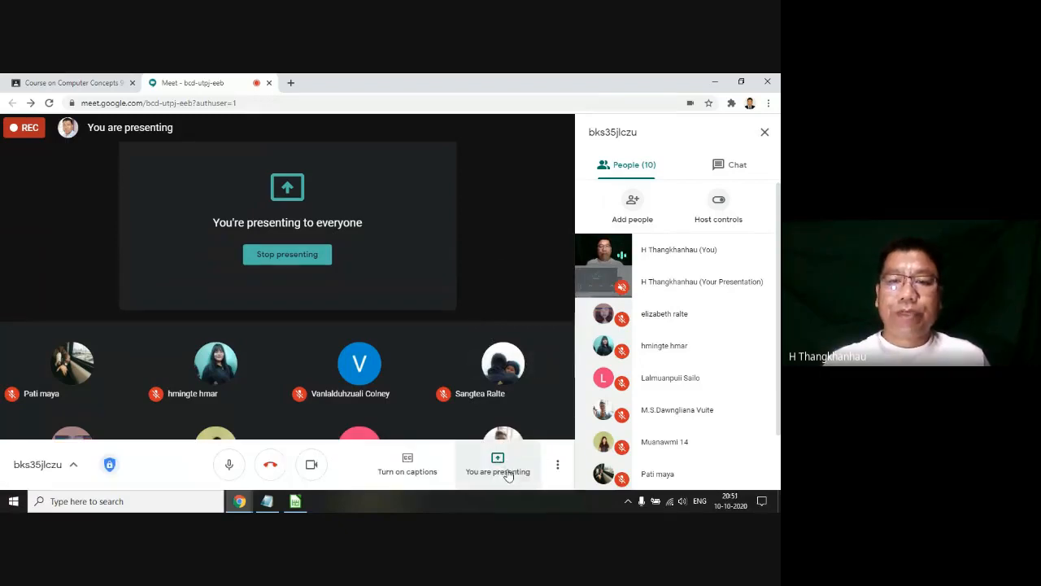
left_click(560, 470)
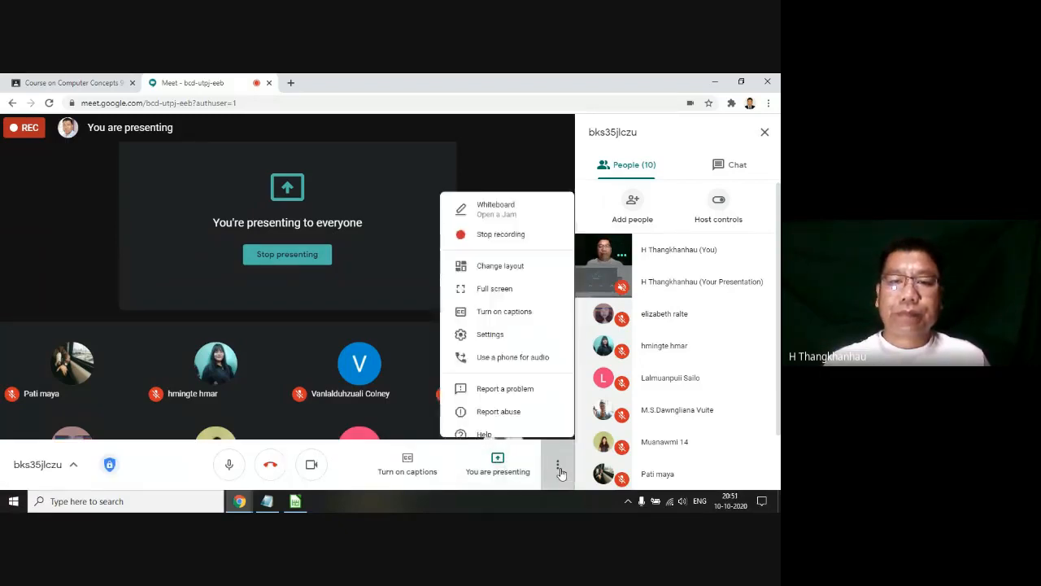